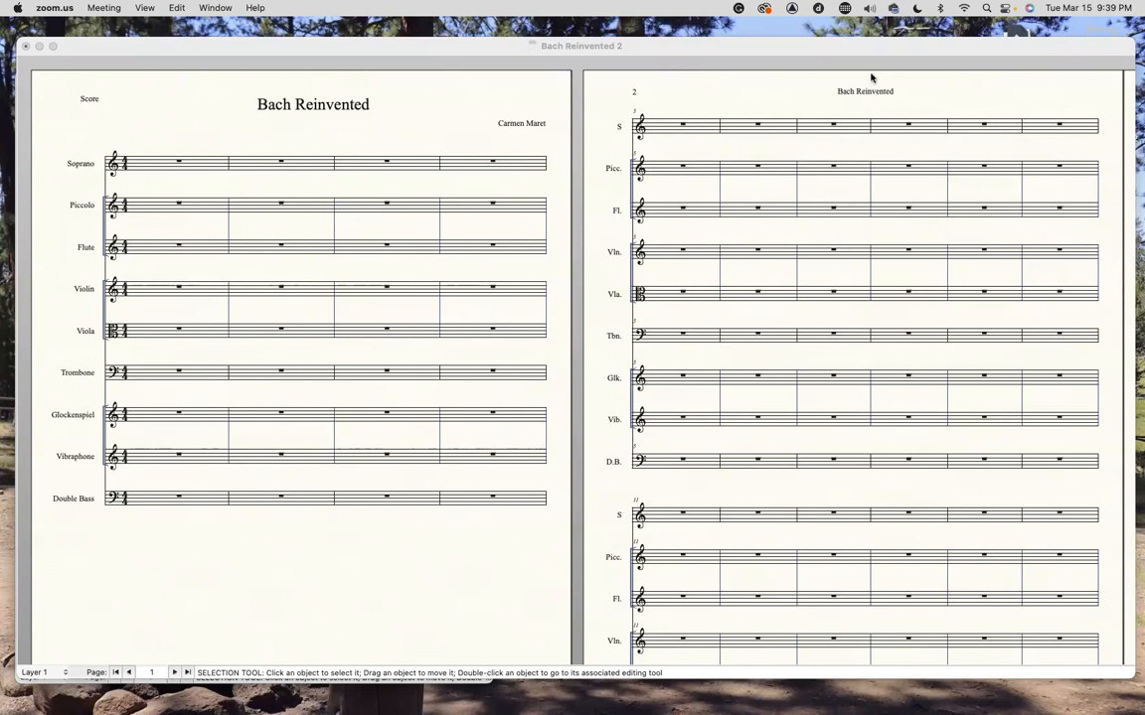
Bring up the Student Example Bach Reinvented score for a brief look and minimize it again
drag(1144, 49, 614, 112)
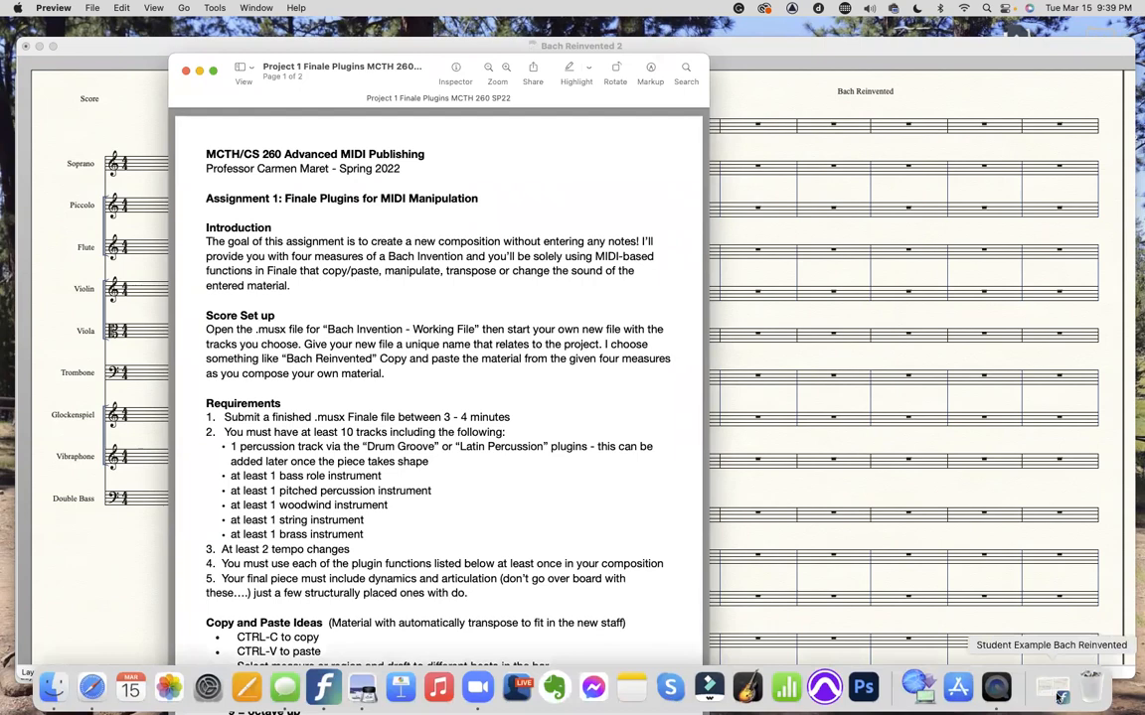
click(1049, 686)
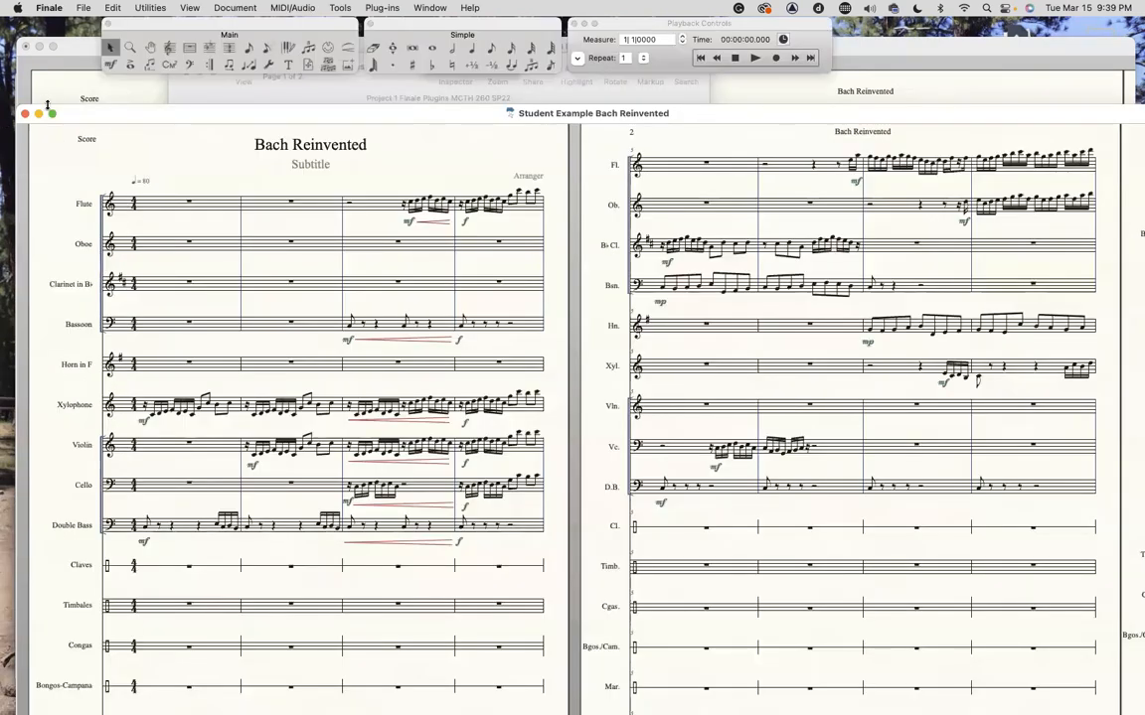
click(40, 112)
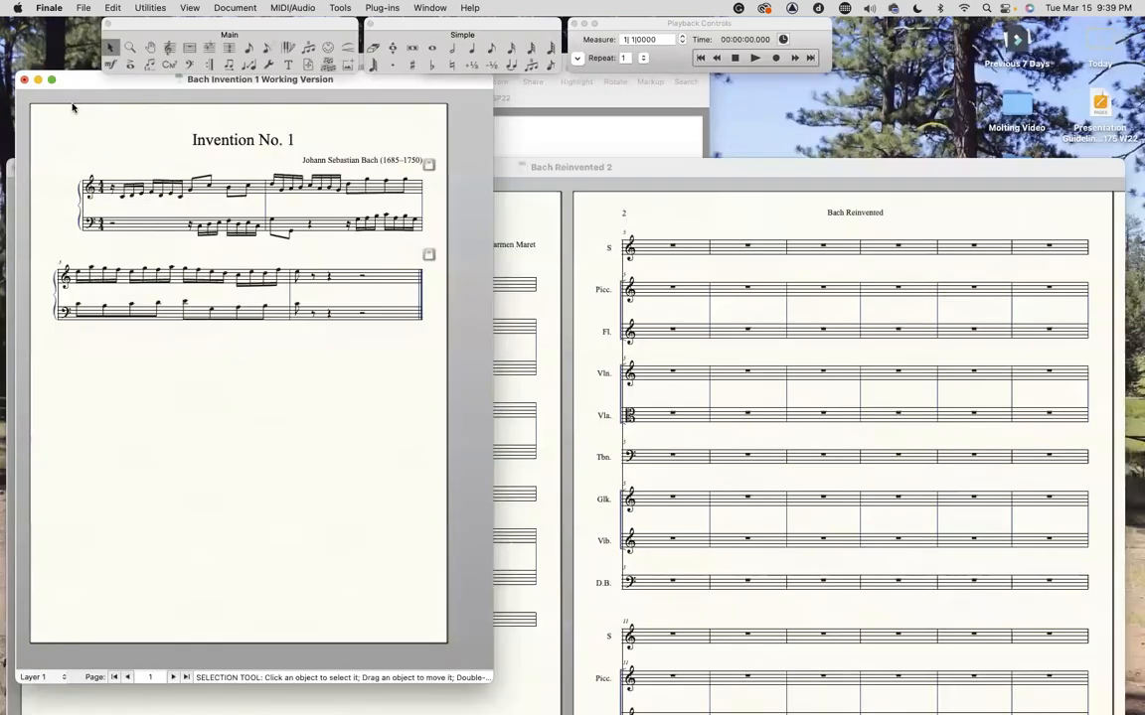
Arrange the Bach Invention 1 Working Version and Bach Reinvented 2 score windows next to each other
click(62, 123)
drag(92, 84, 171, 116)
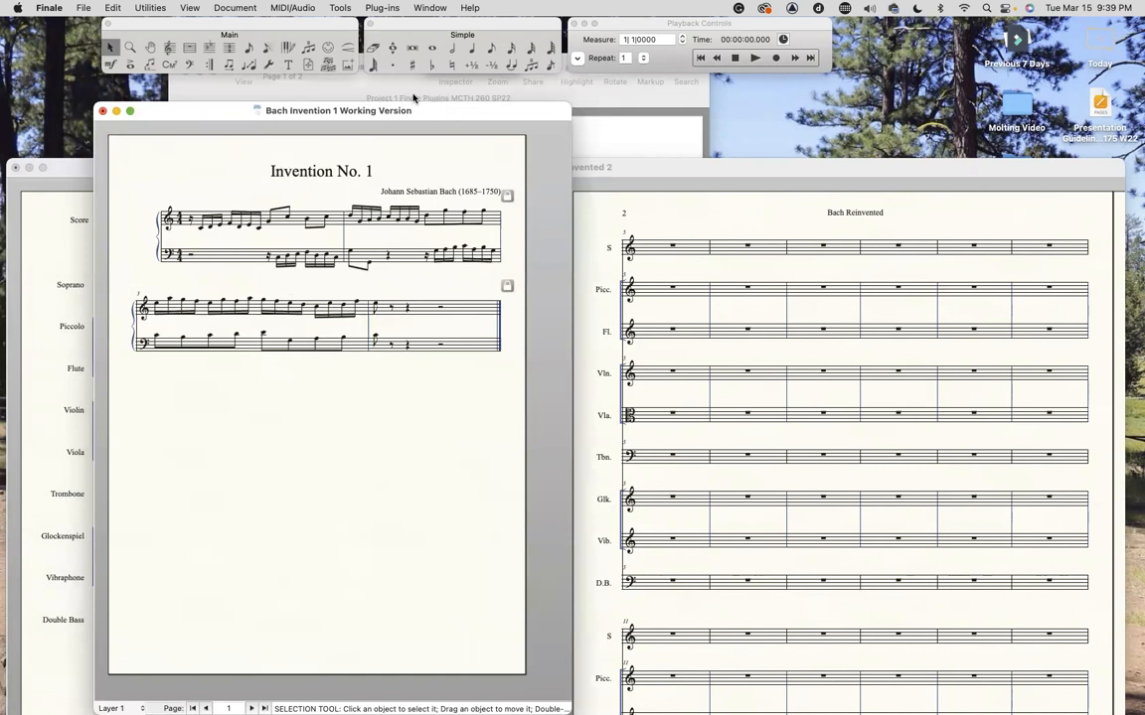
drag(350, 107, 309, 107)
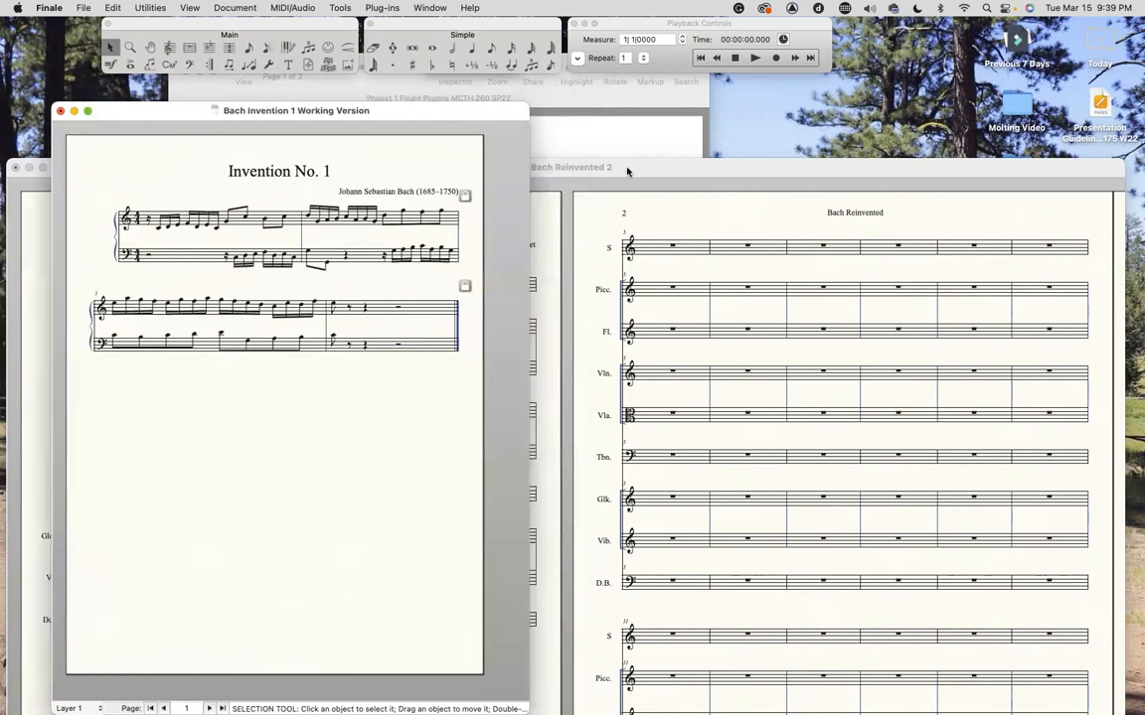
click(627, 172)
drag(627, 172, 1142, 68)
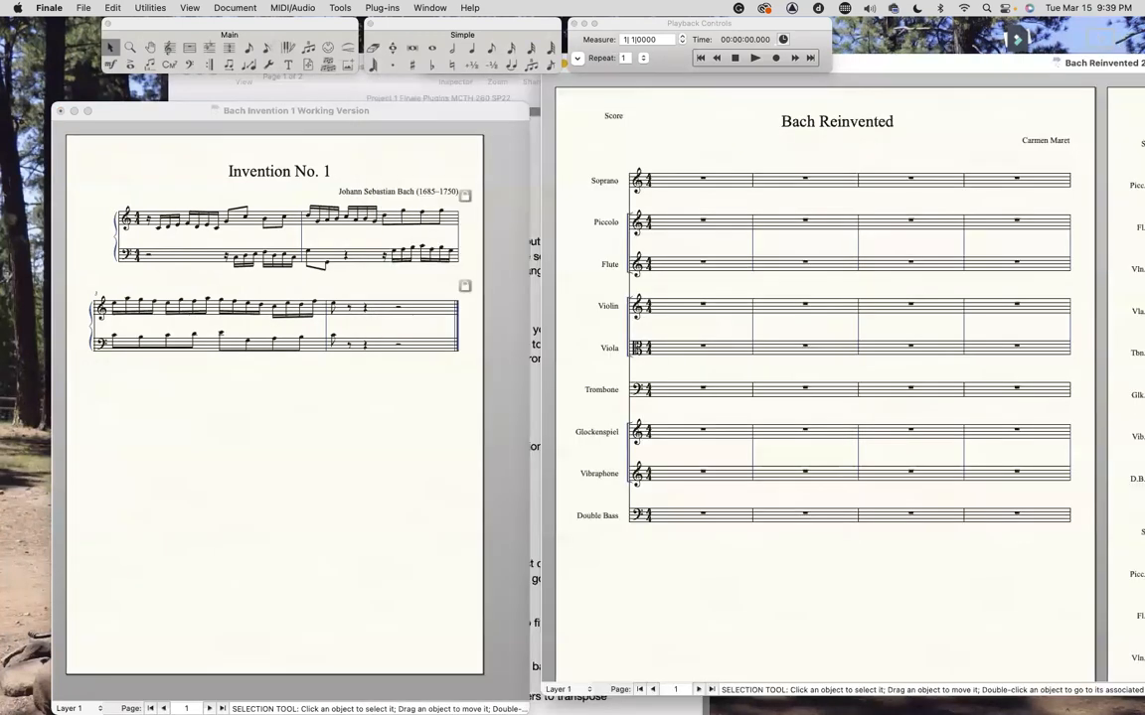
drag(1074, 61, 887, 89)
drag(290, 105, 240, 105)
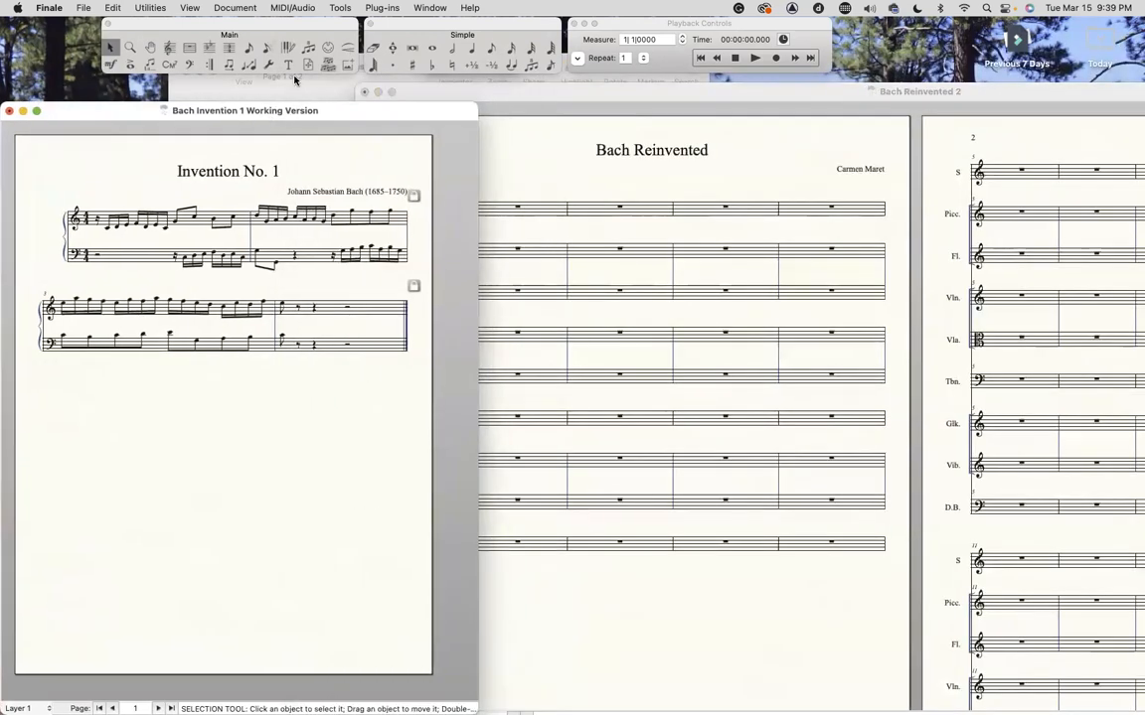
Switch the Bach Reinvented 2 score to Scroll View and position its window beside the Bach Invention 1 score
click(663, 144)
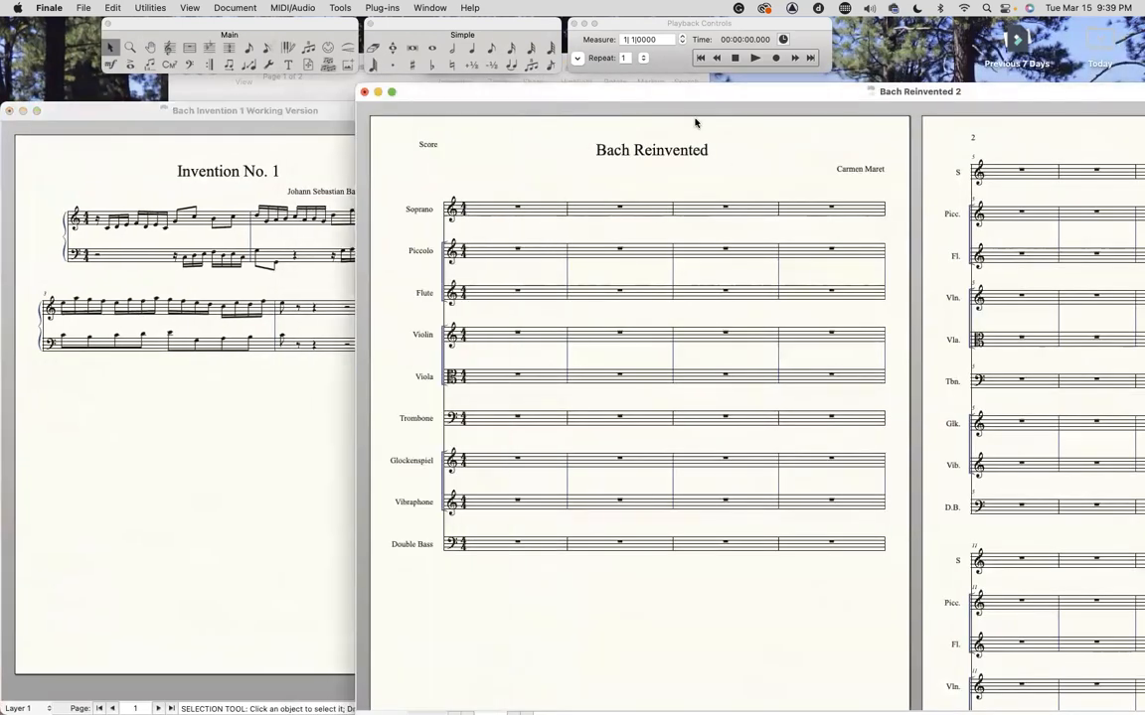
key(super+e)
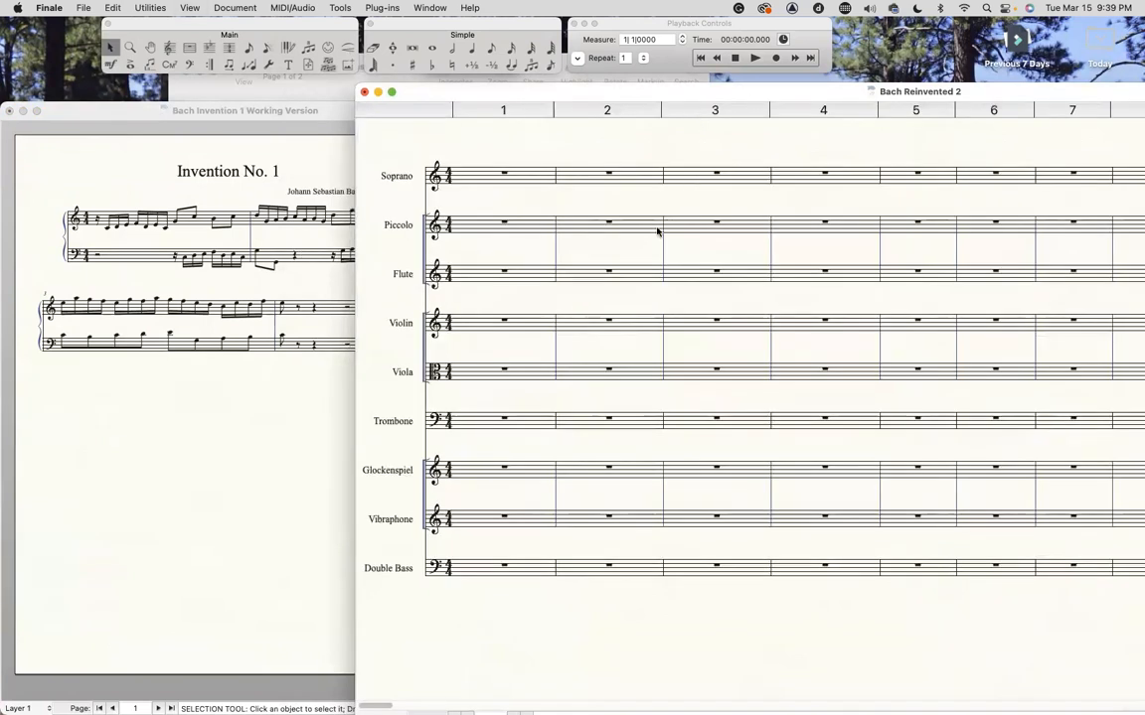
drag(651, 89, 94, 93)
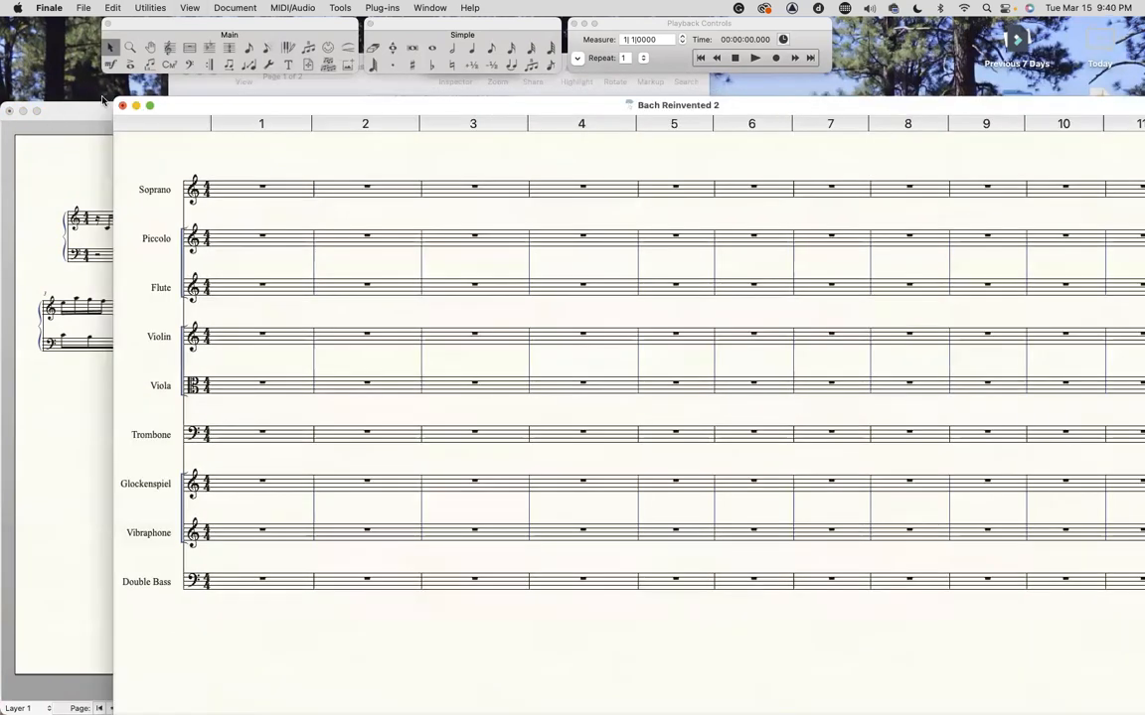
drag(169, 105, 576, 93)
drag(845, 90, 826, 87)
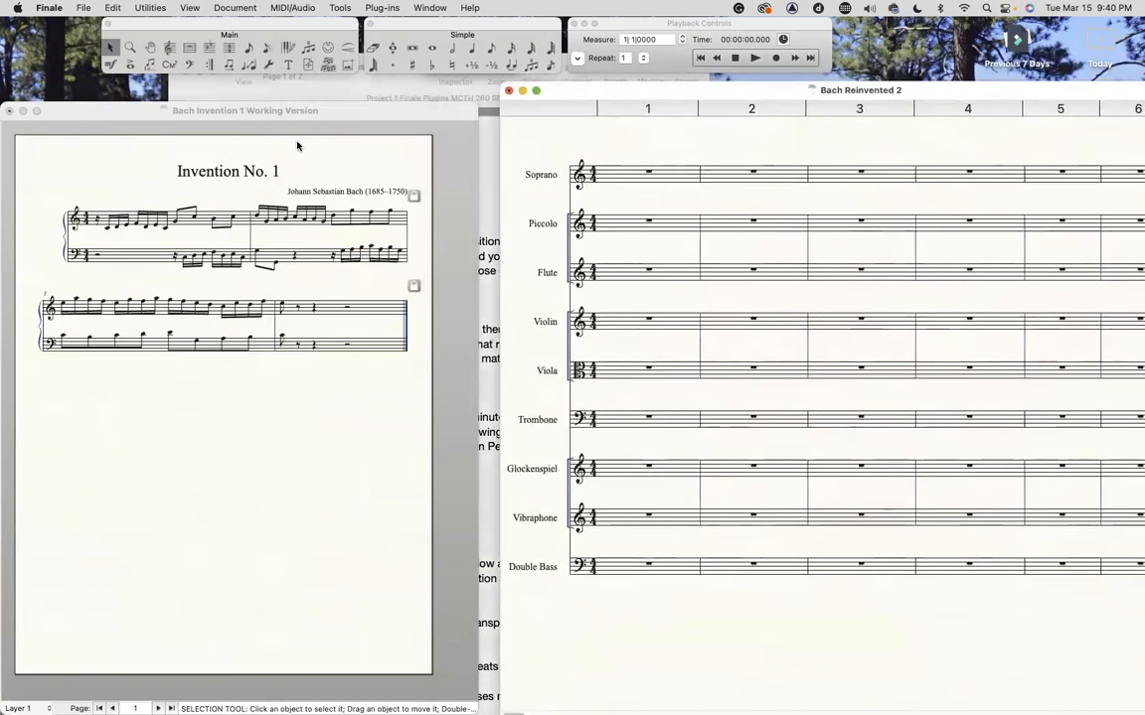
Examine the requirements, copy and paste ideas, and manual transposition numbers in the Project 1 Finale Plugins assignment, and clear the document from view
click(487, 181)
scroll(322, 334, down, 5)
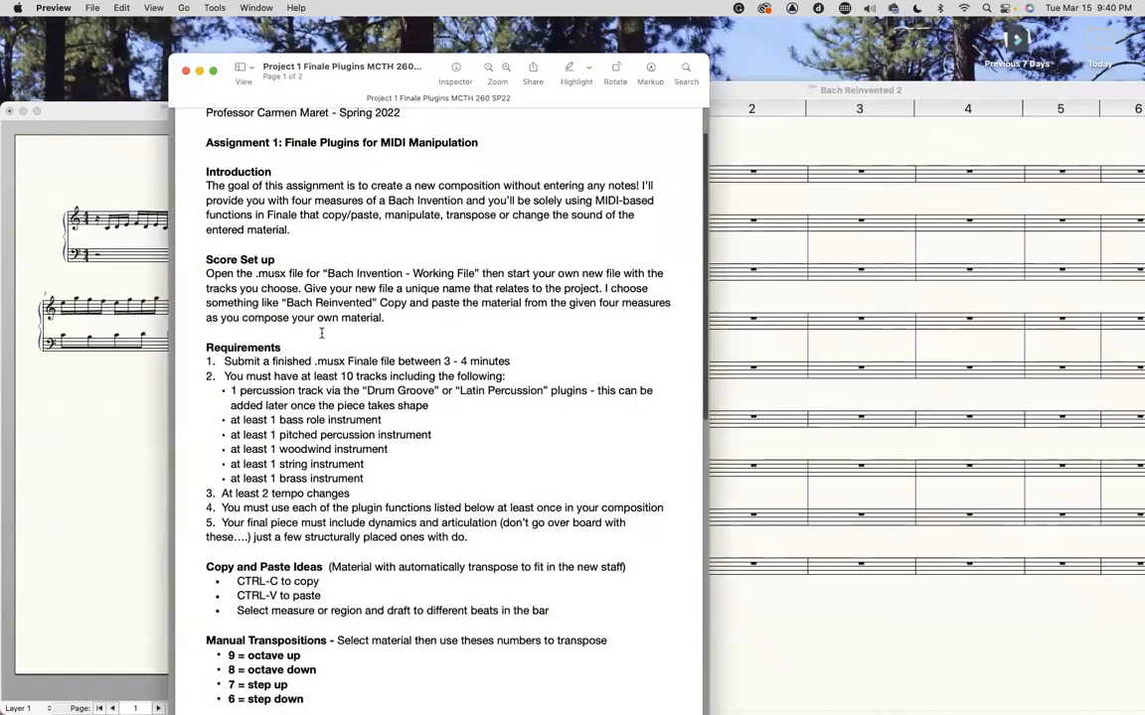
scroll(322, 334, down, 1)
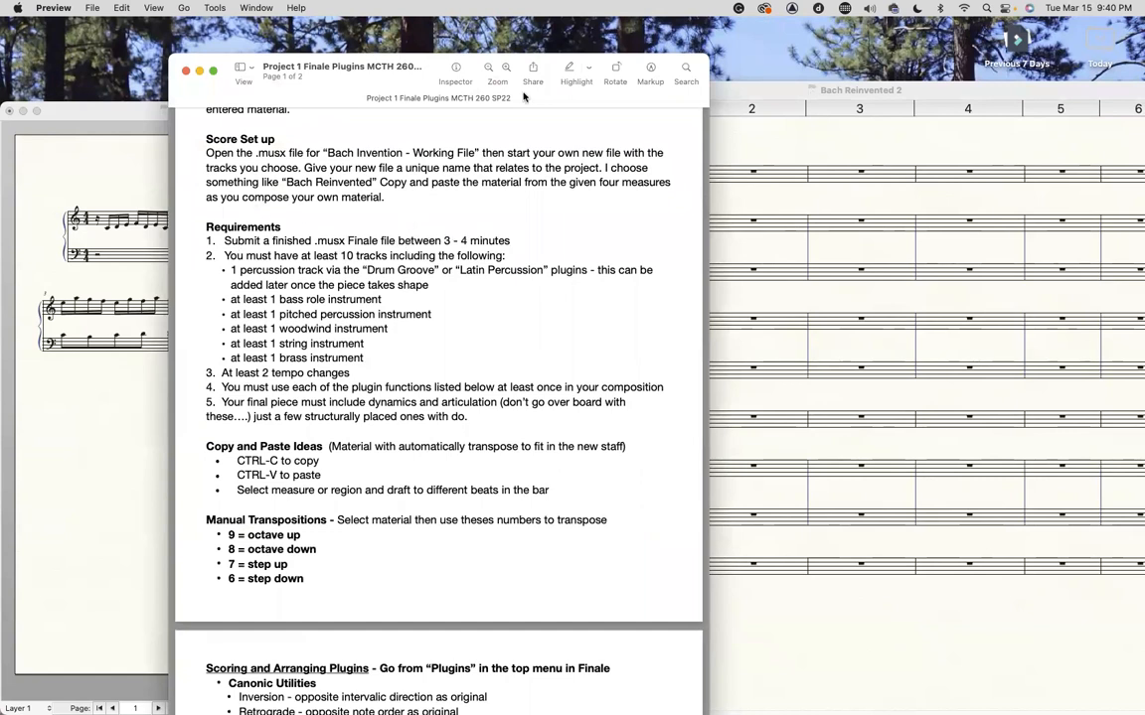
drag(214, 62, 87, 52)
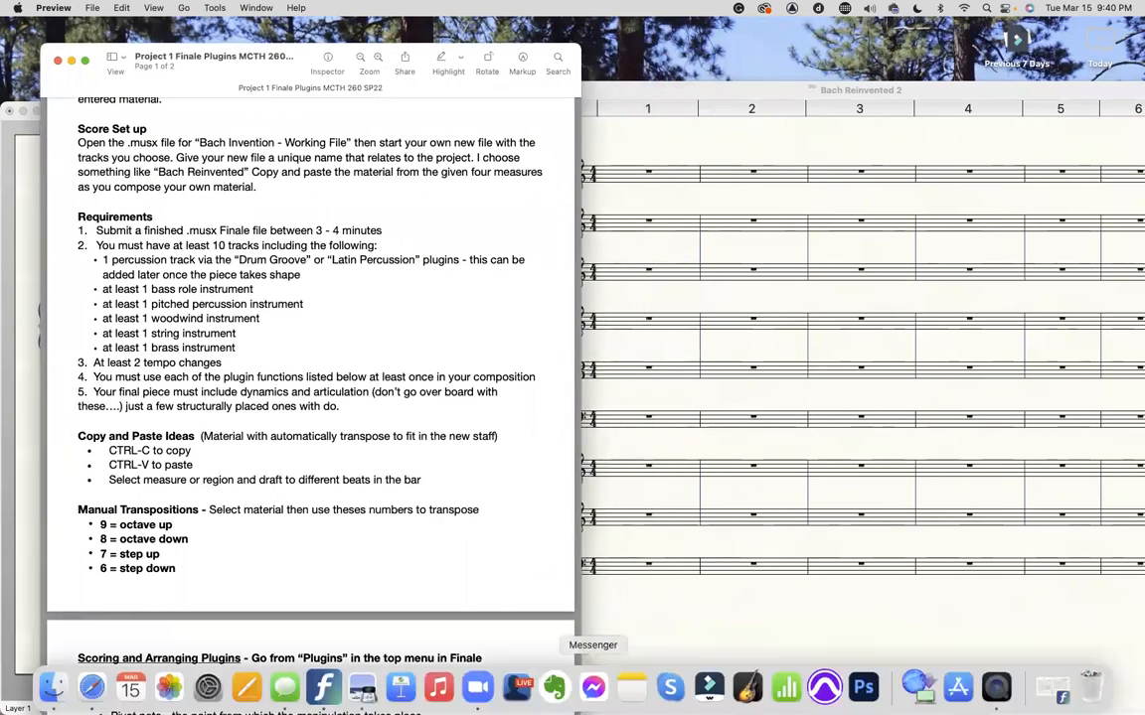
drag(574, 710, 393, 548)
drag(280, 52, 256, 43)
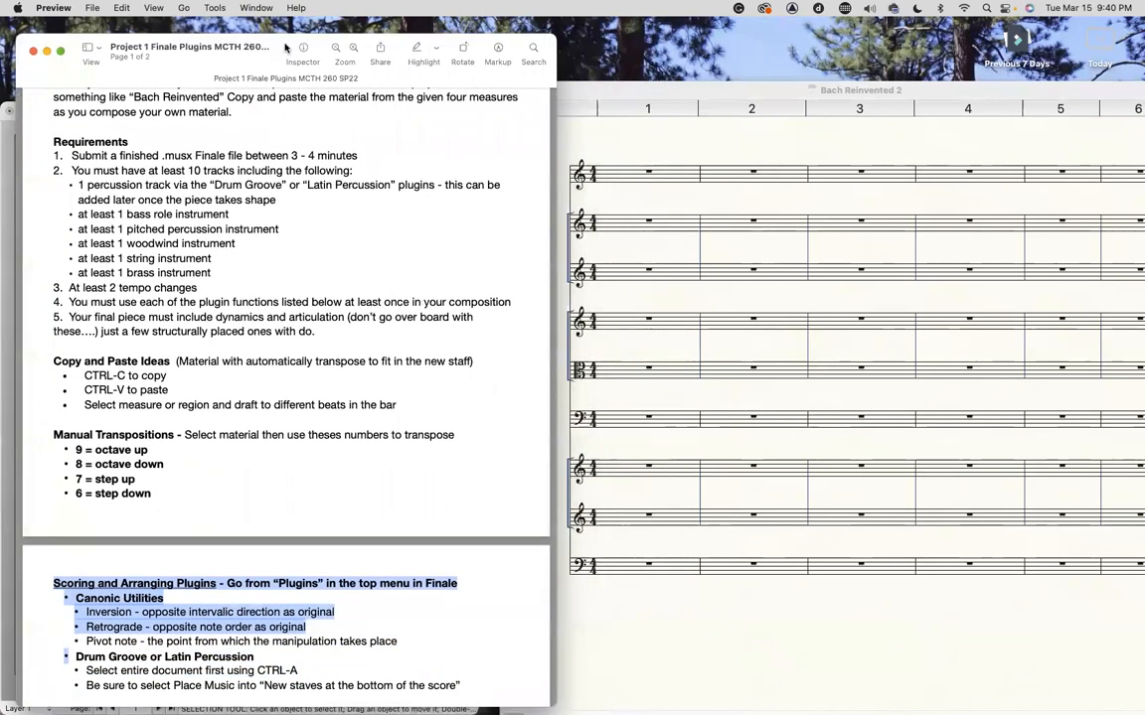
drag(554, 37, 497, 42)
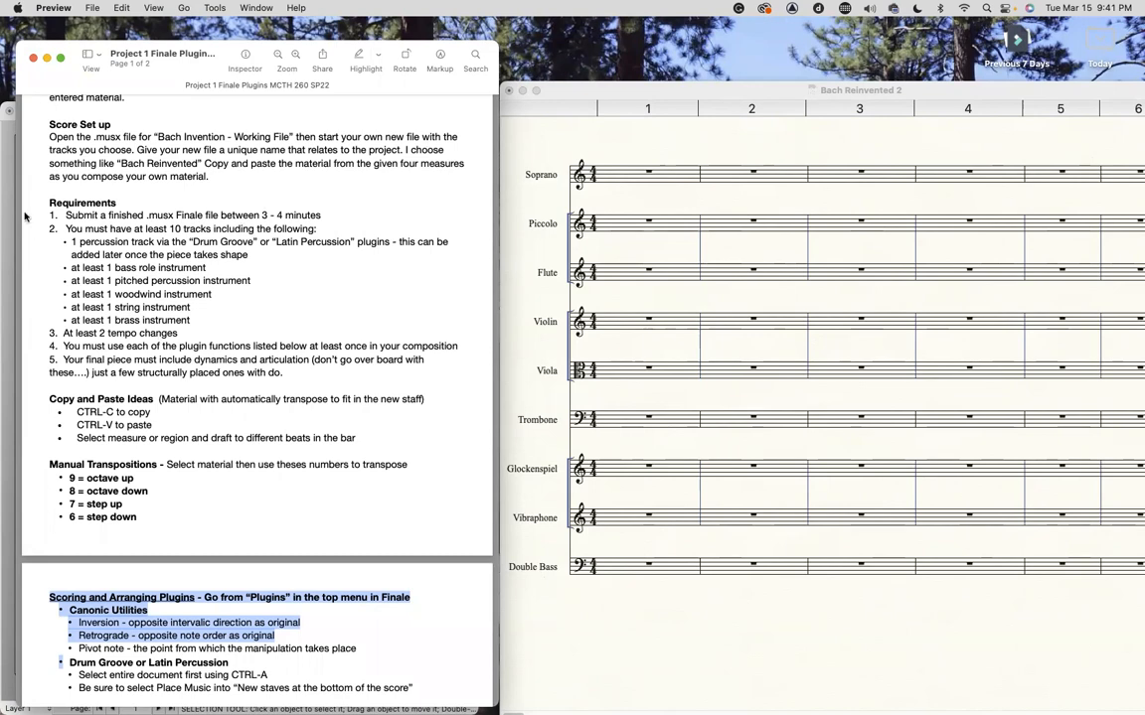
drag(169, 50, 473, 27)
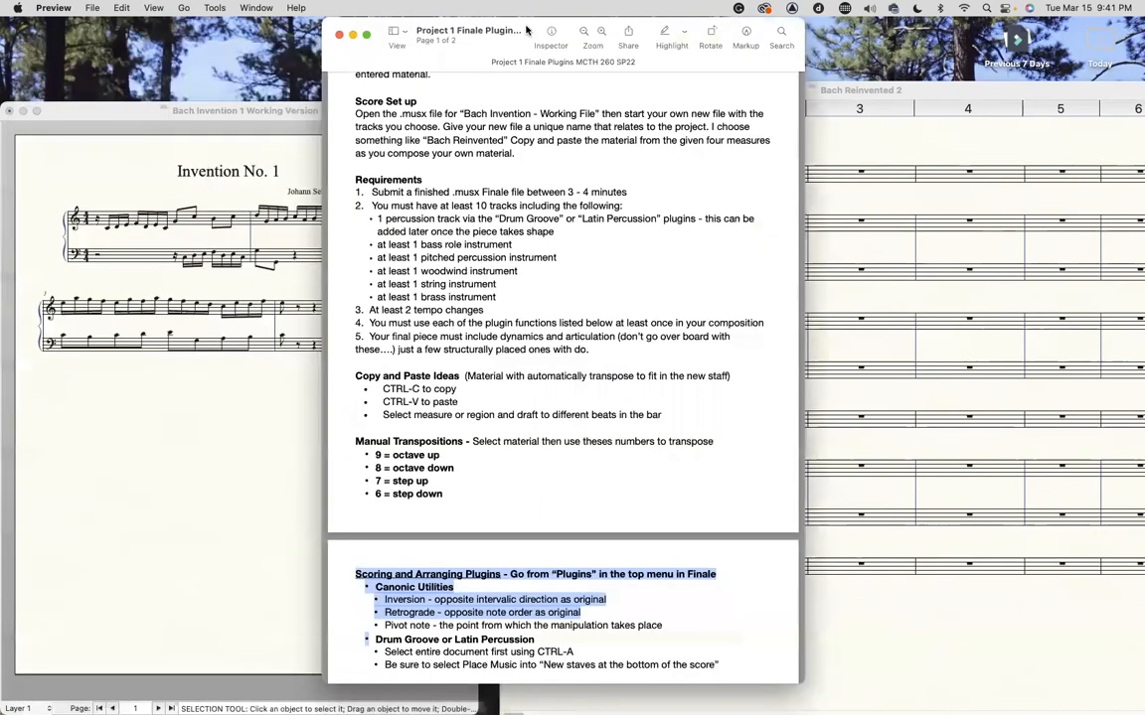
drag(336, 60, 229, 52)
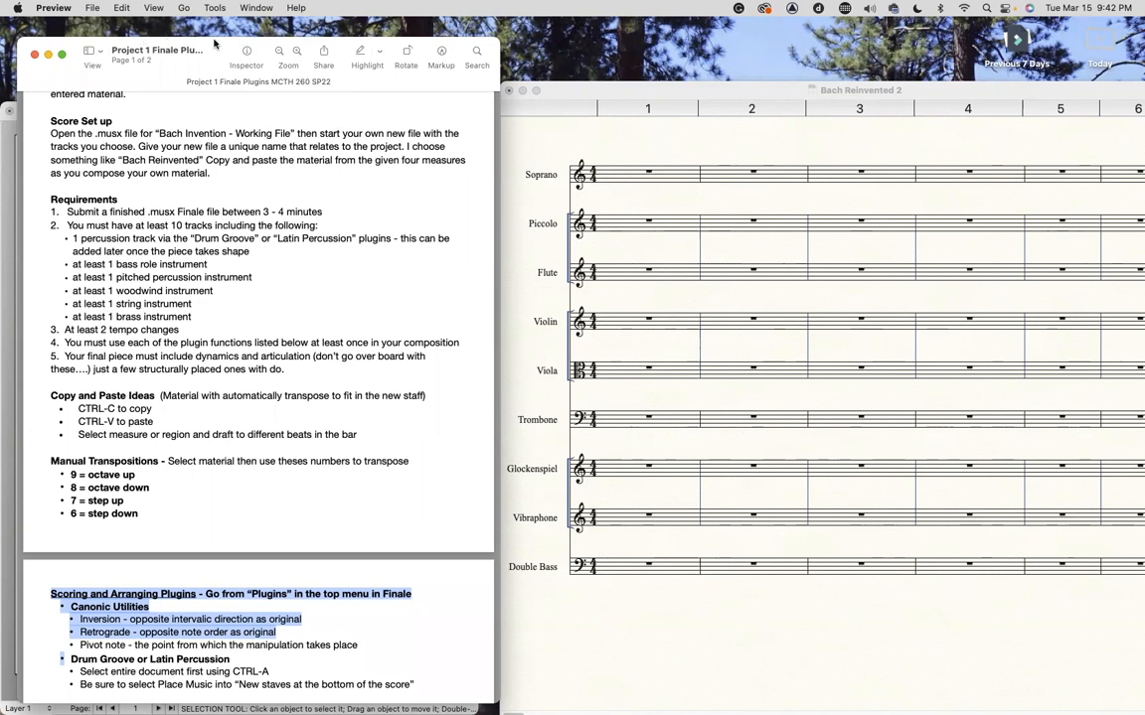
drag(195, 42, 791, 1)
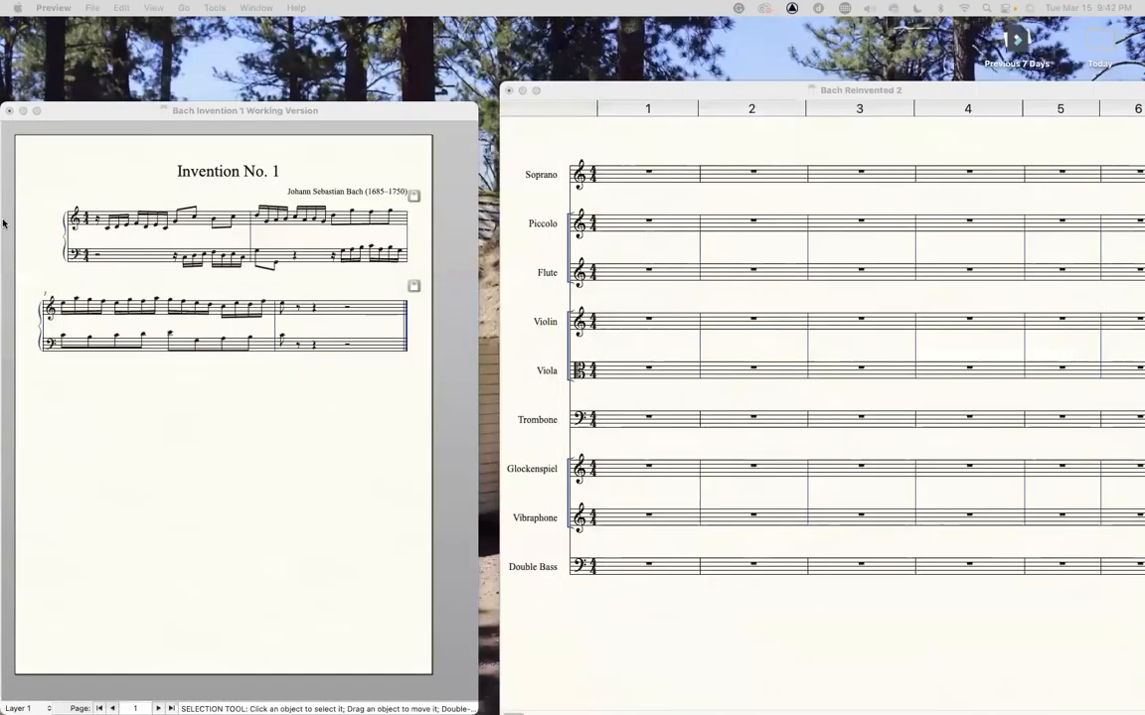
Copy measure 1 of the Invention's treble staff into Piccolo measure 1 of Bach Reinvented 2 and play it back
drag(346, 114, 360, 80)
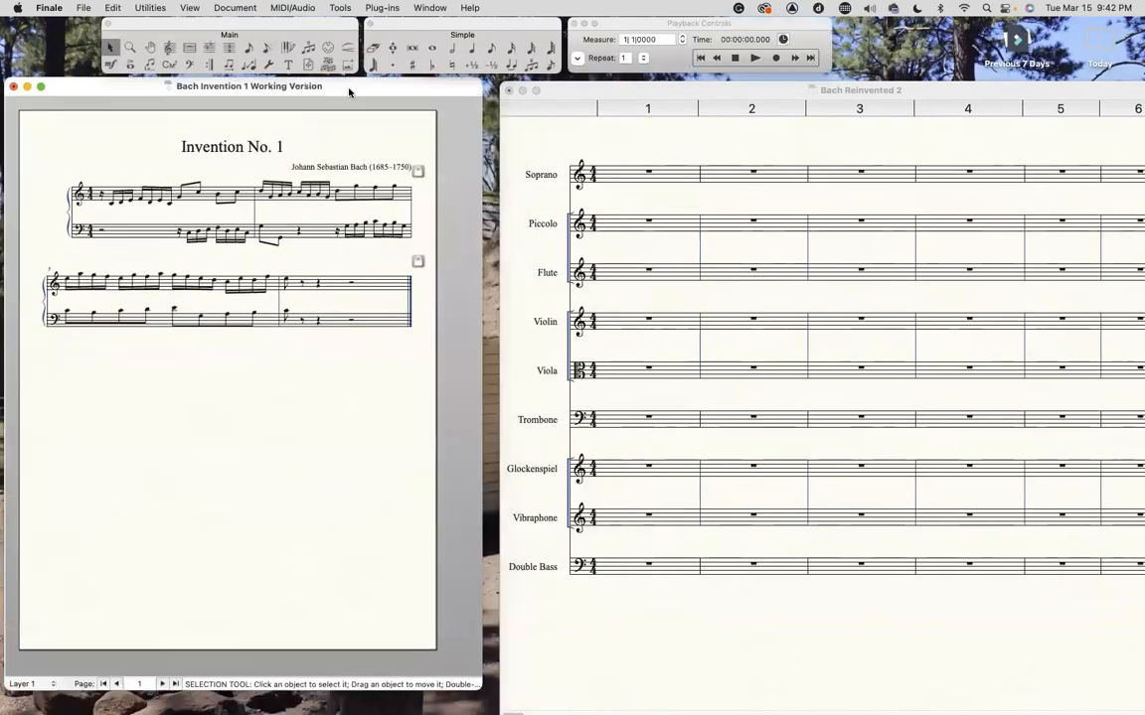
click(124, 176)
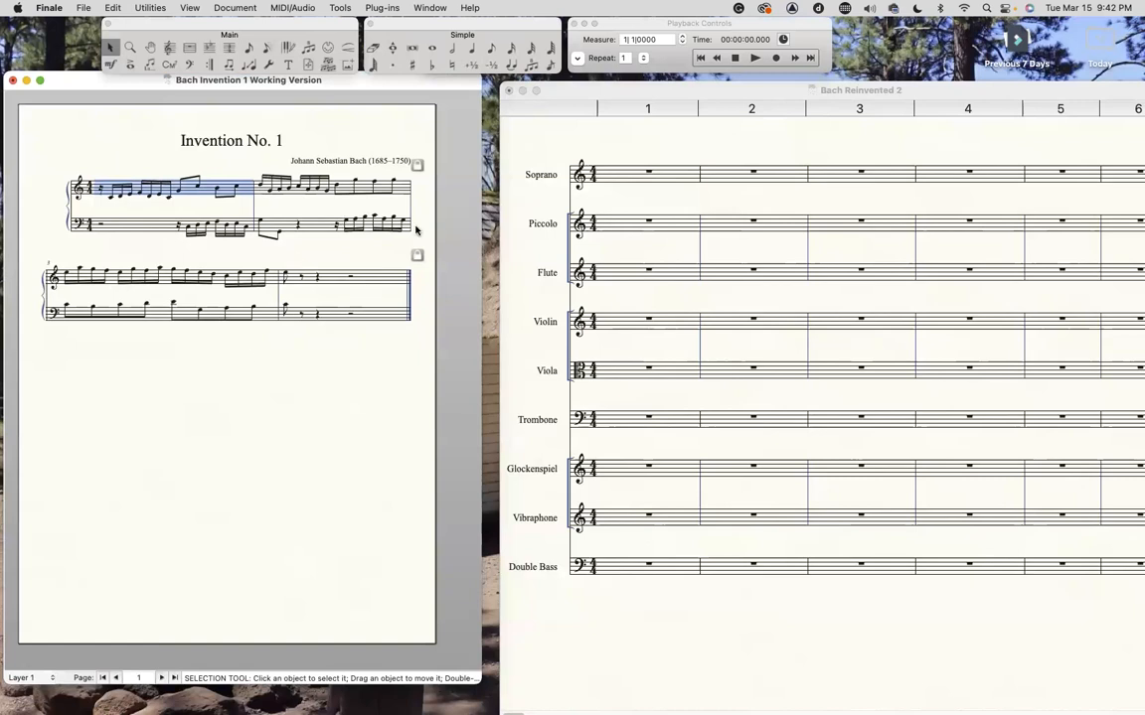
click(646, 226)
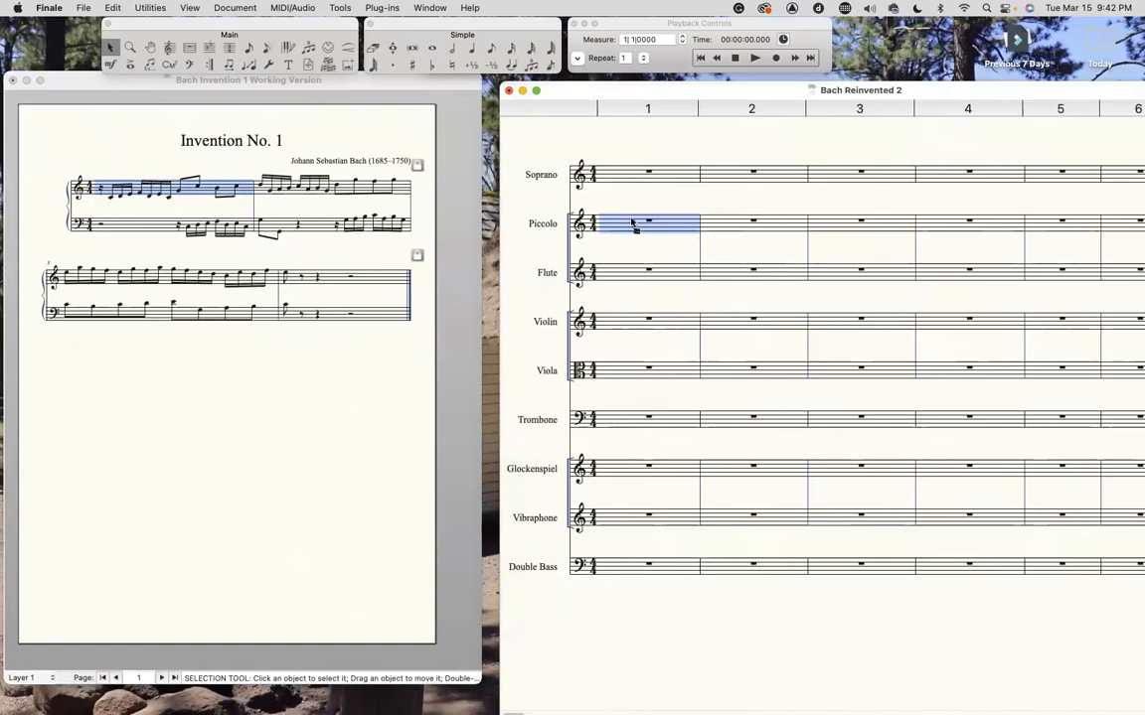
key(super+v)
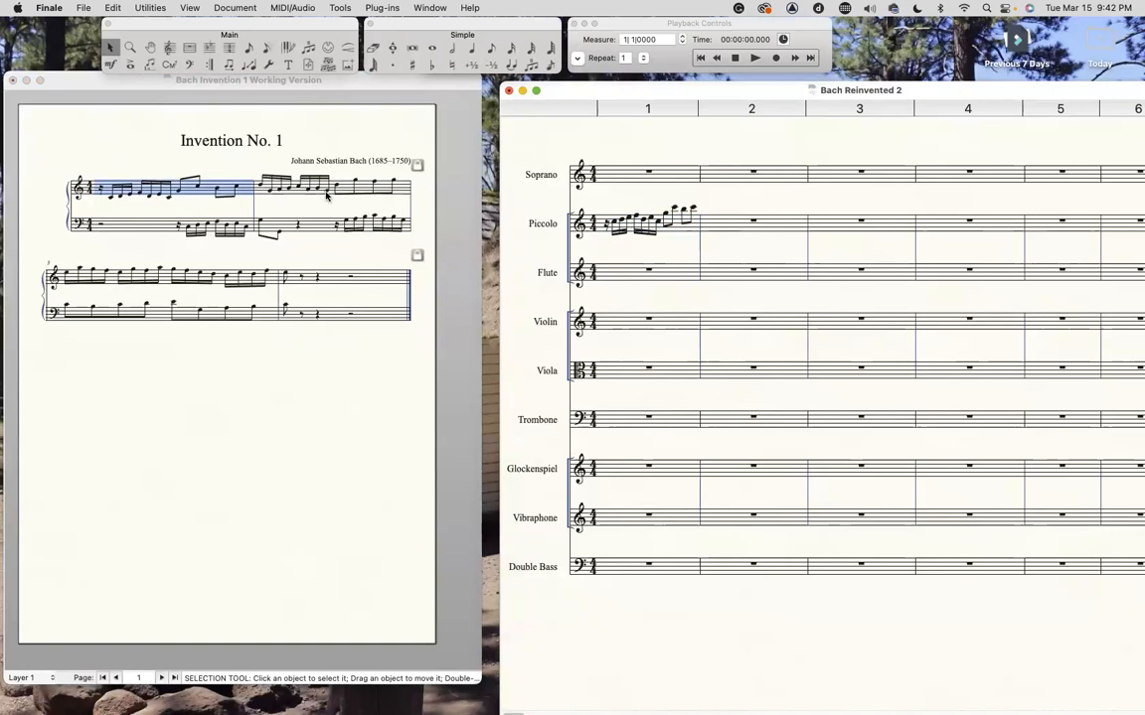
click(755, 59)
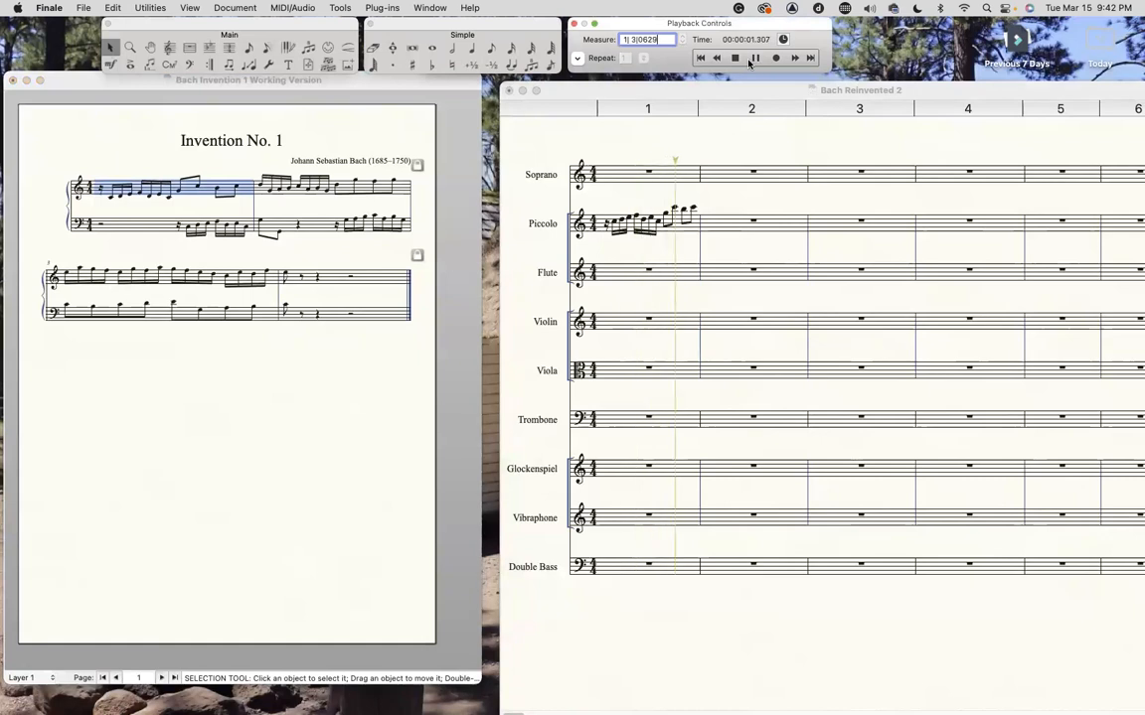
click(735, 58)
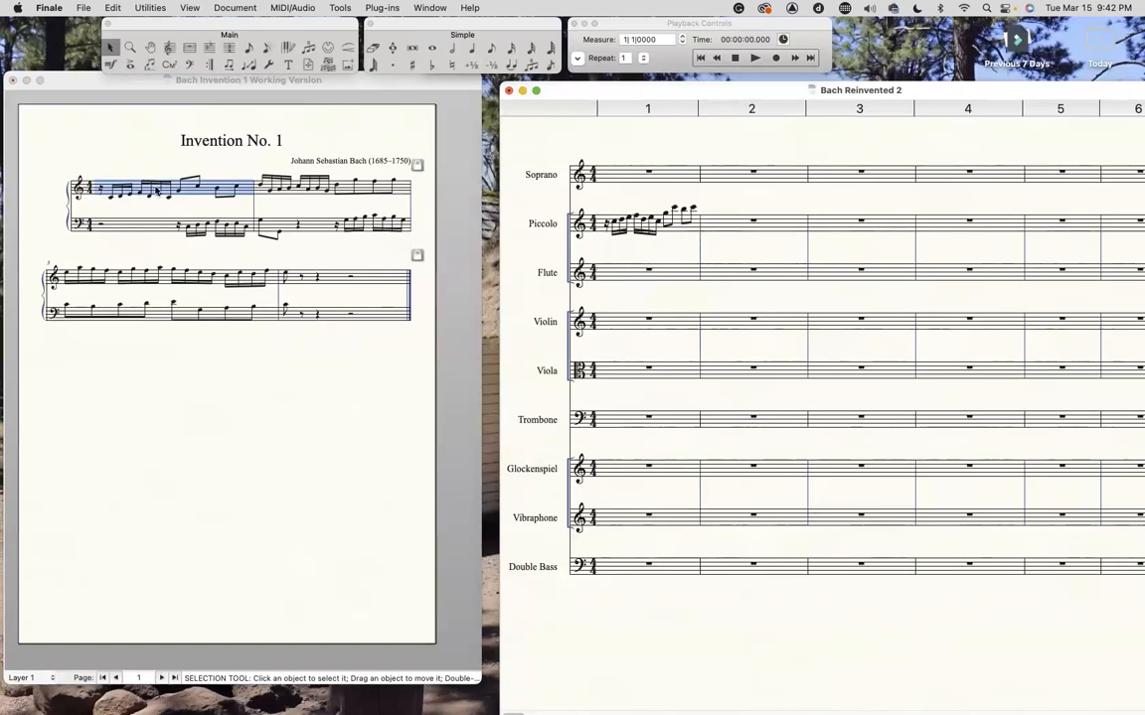
Copy the Piccolo melody from measure 1 into measure 1 of the Trombone staff
click(650, 229)
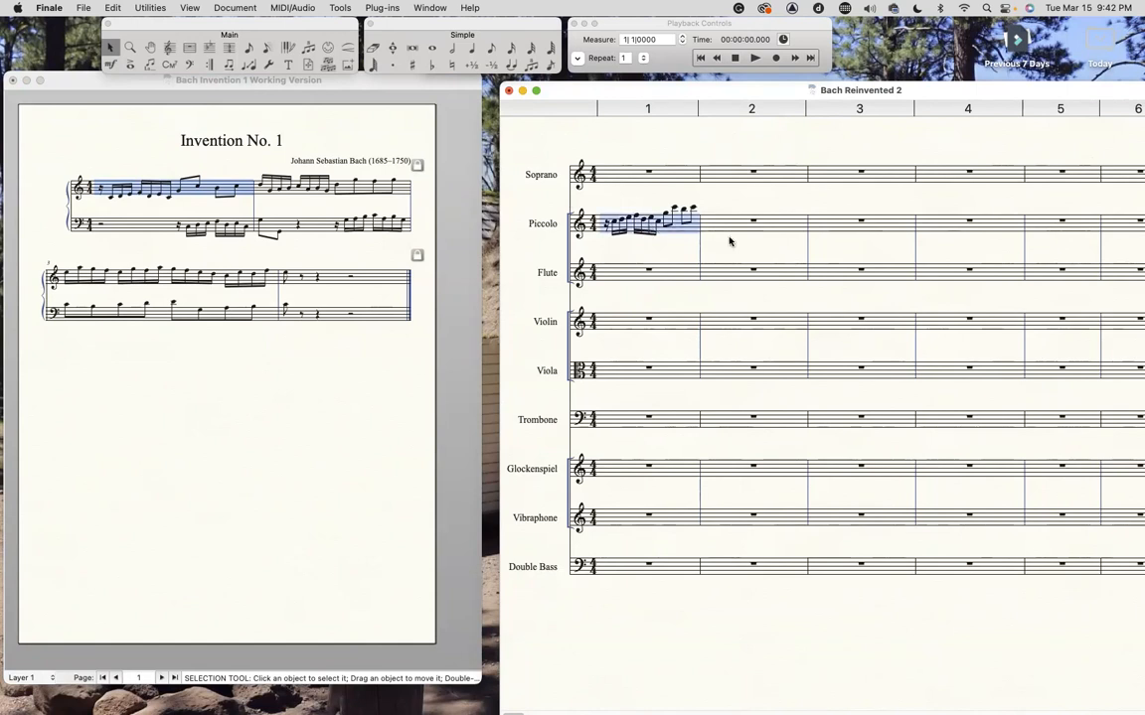
click(628, 424)
key(super+v)
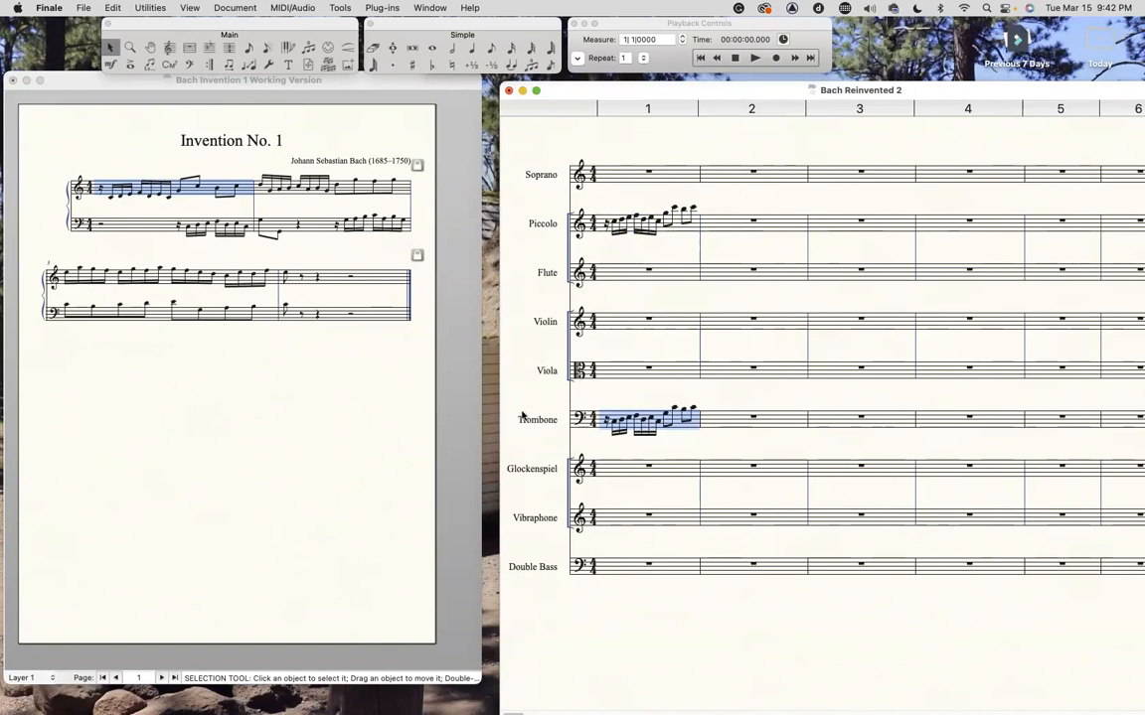
Paste the same melody into measure 1 of the Double Bass staff and transpose it one octave down
click(626, 564)
key(super+v)
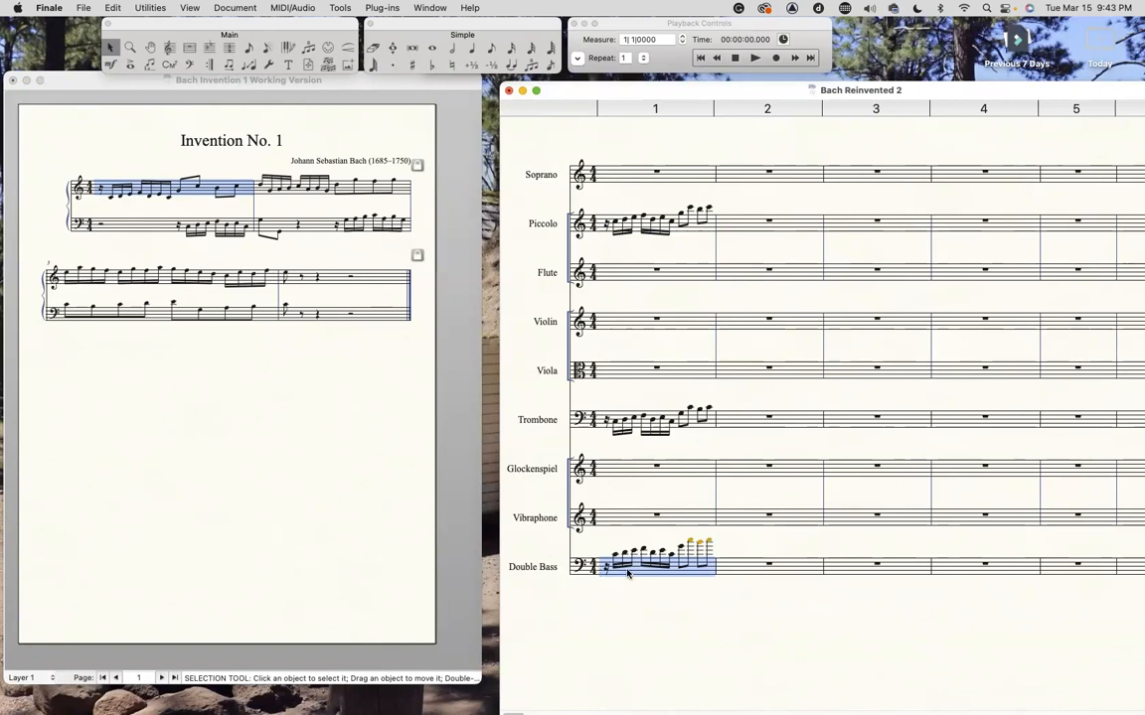
key(8)
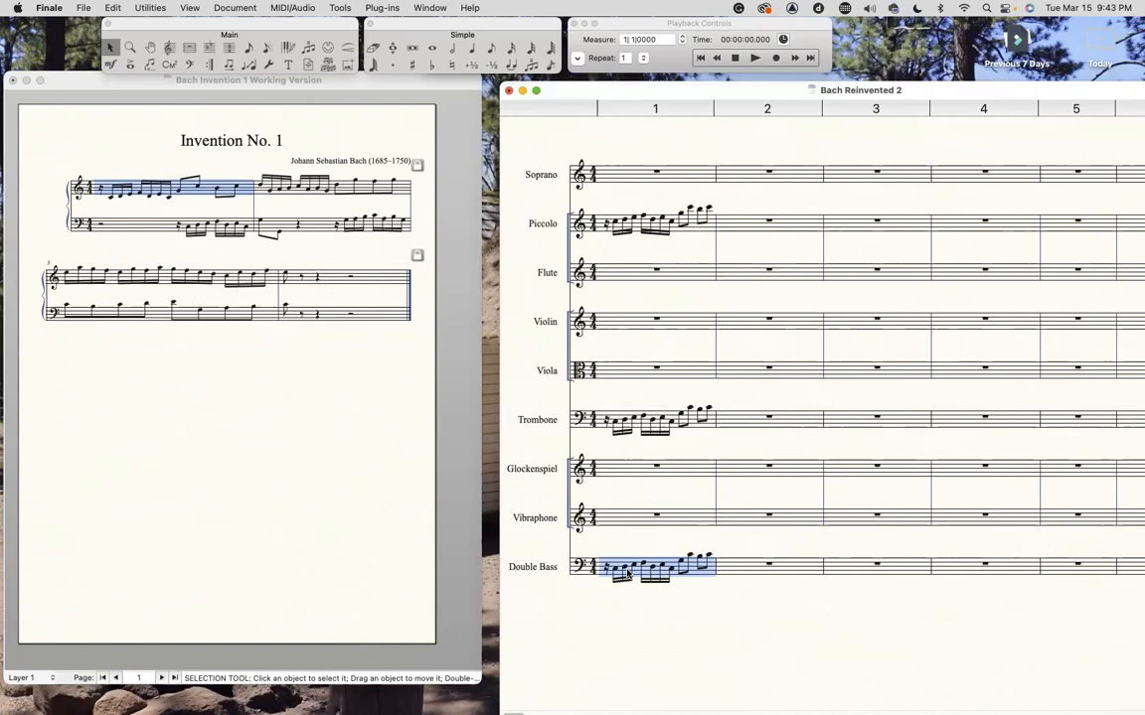
Try out octave-up and octave-down transpositions on the Double Bass melody in measure 1
key(9)
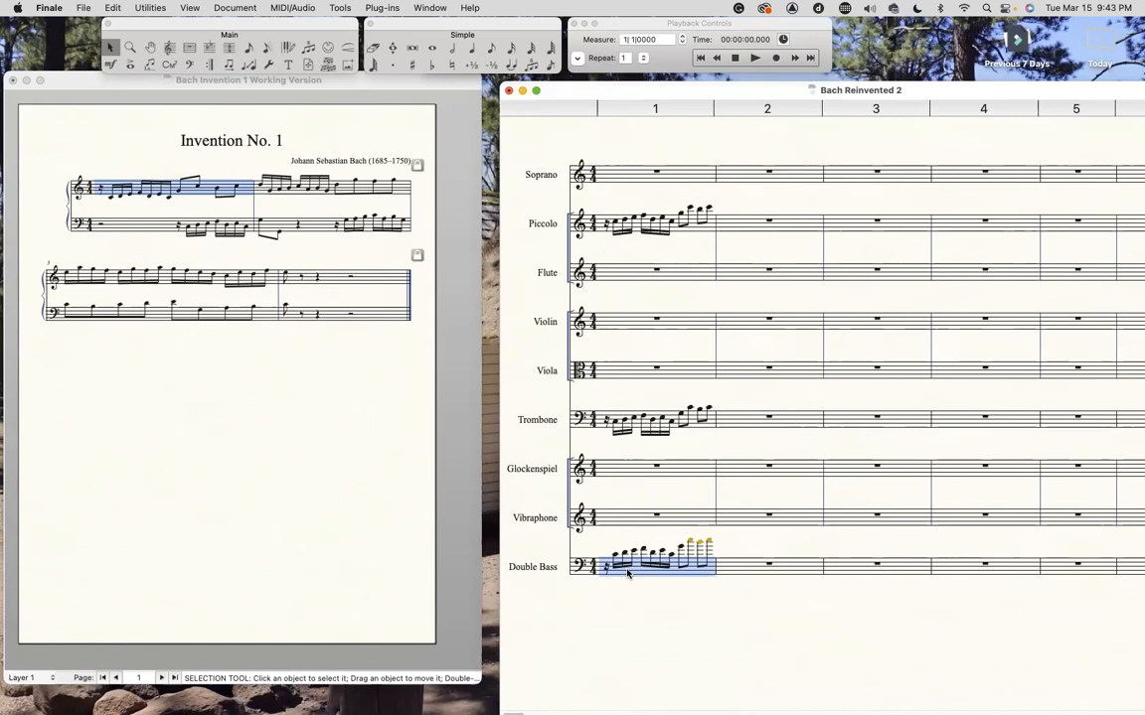
key(8)
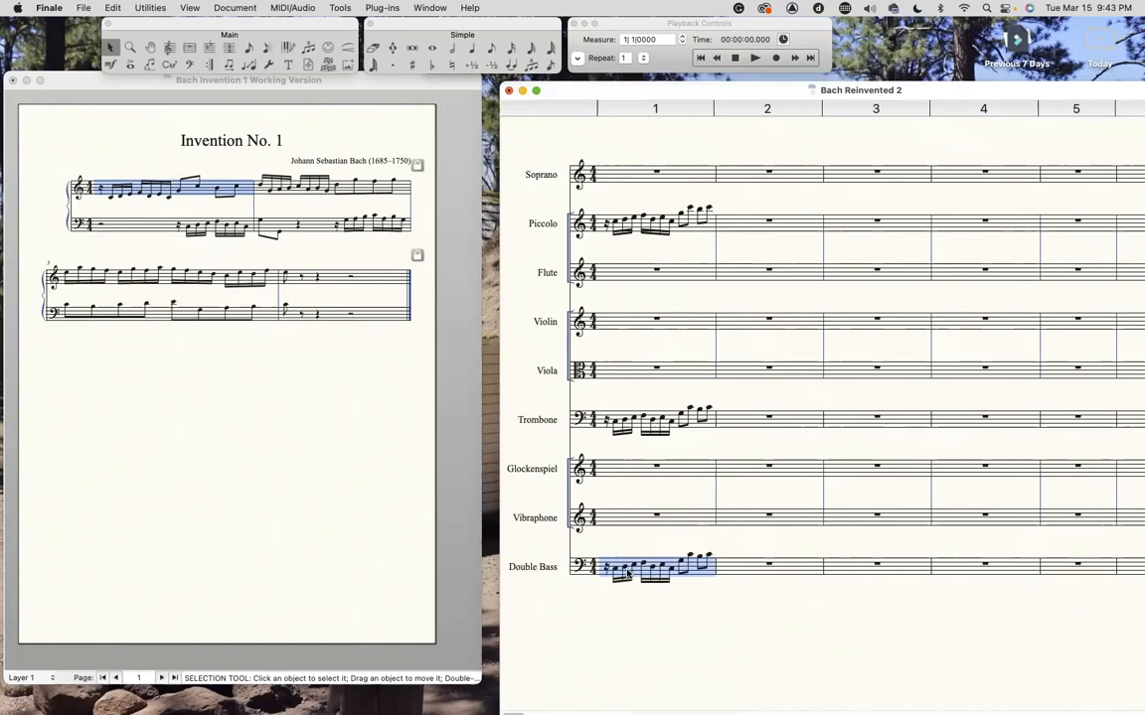
key(8)
key(9)
key(9)
key(9)
key(8)
key(8)
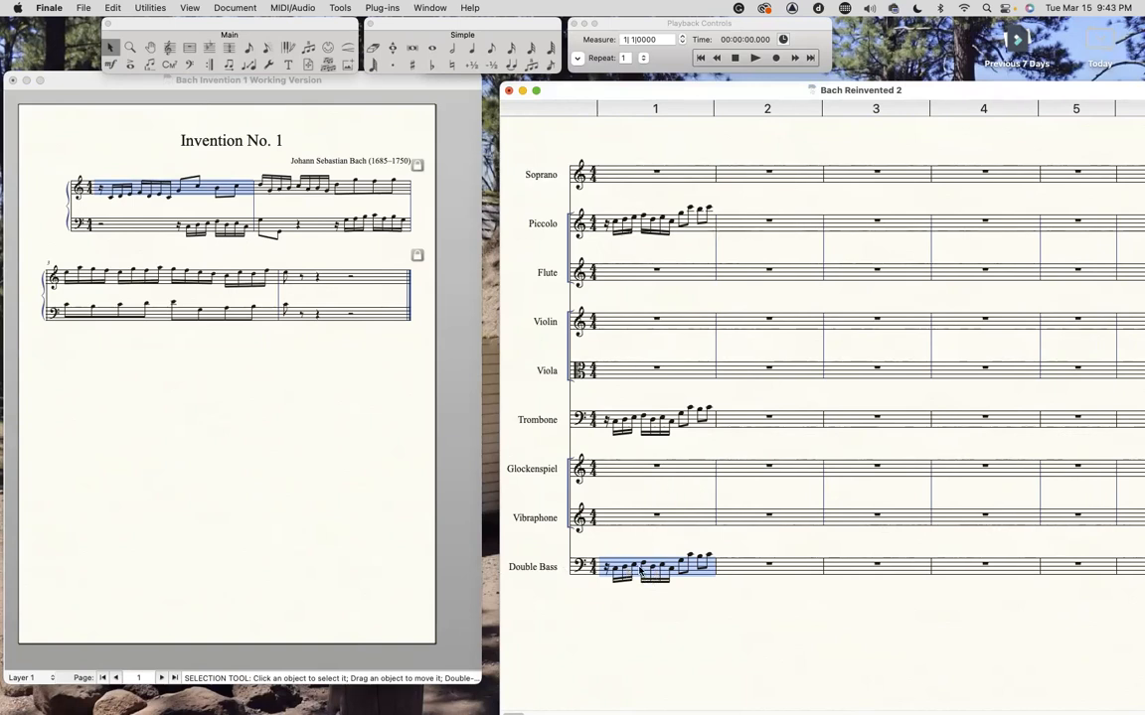
Copy the Double Bass melody into measure 1 of the Glockenspiel staff and transpose it two octaves up
key(super+c)
click(641, 469)
key(super+v)
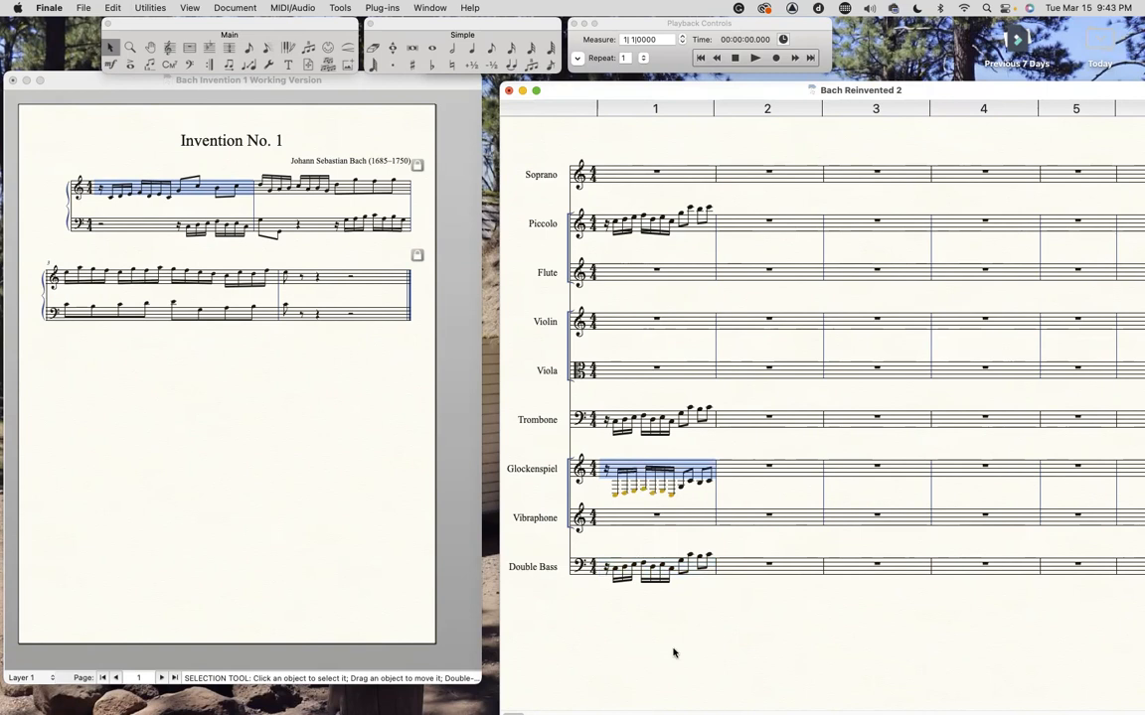
key(9)
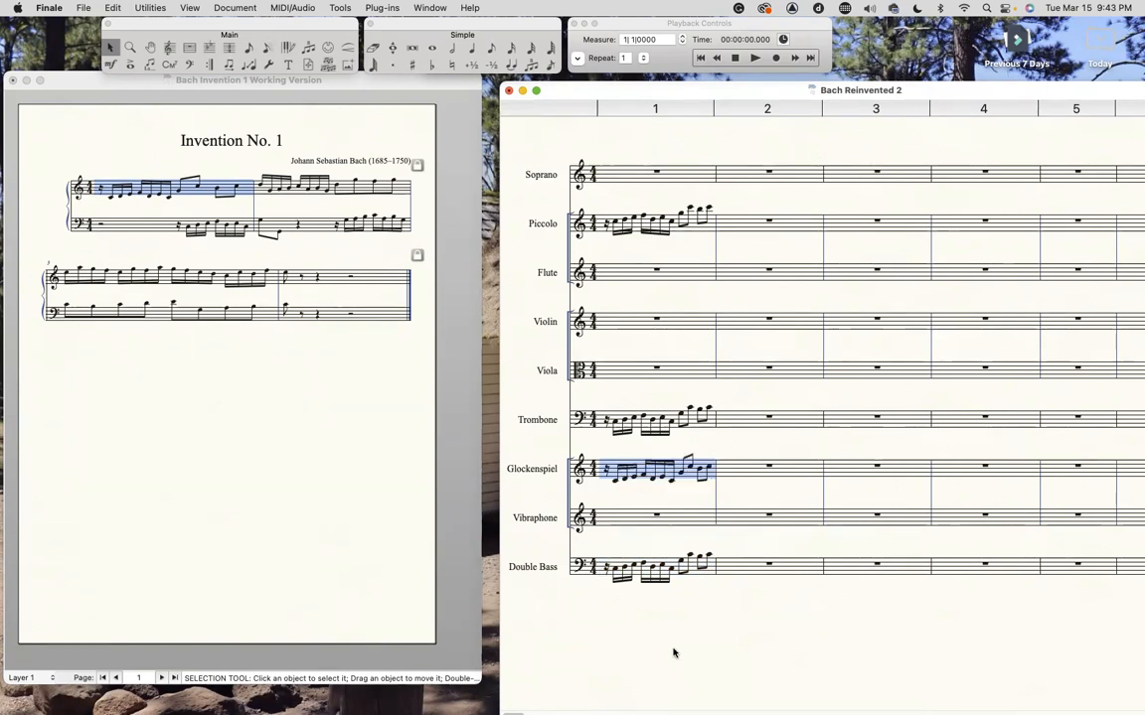
key(9)
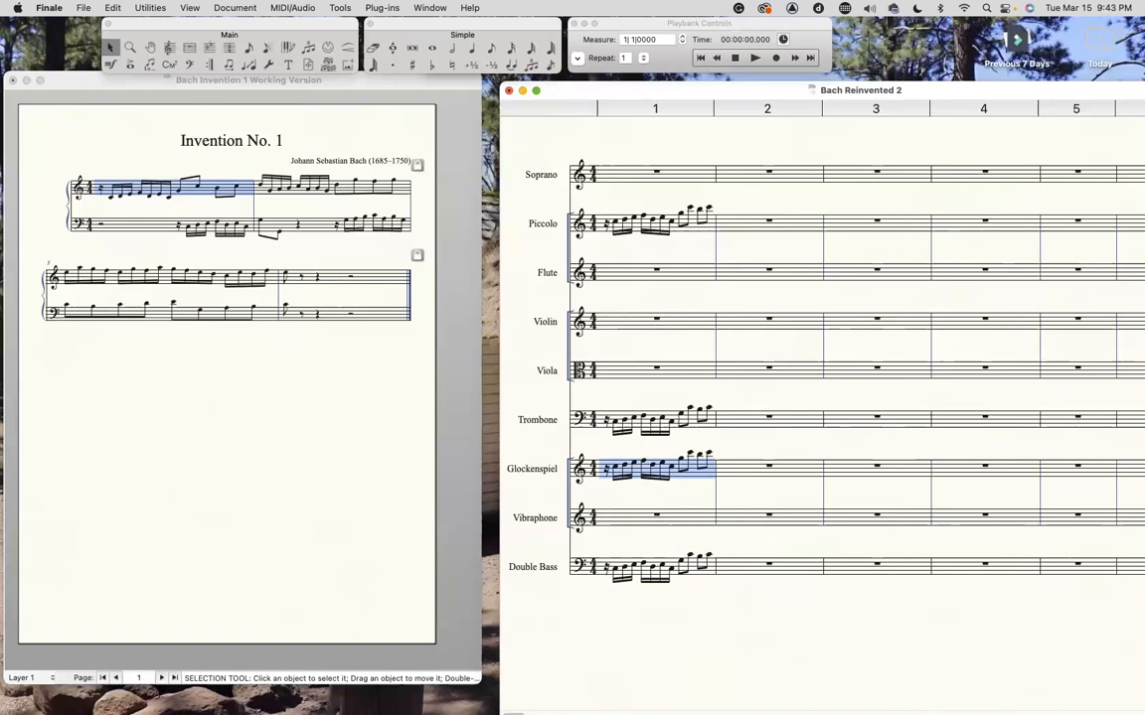
Repeat the Glockenspiel melody in measure 2 and copy measures 1–2 into measures 3–4, transposed up one step
click(743, 465)
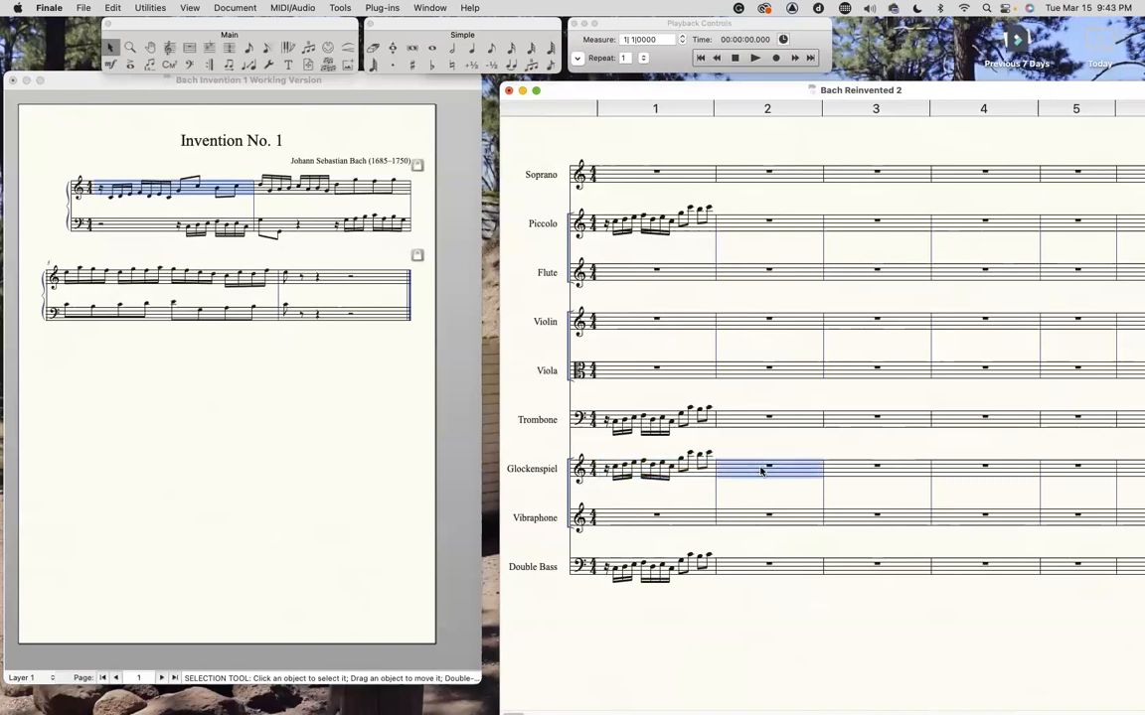
key(super+v)
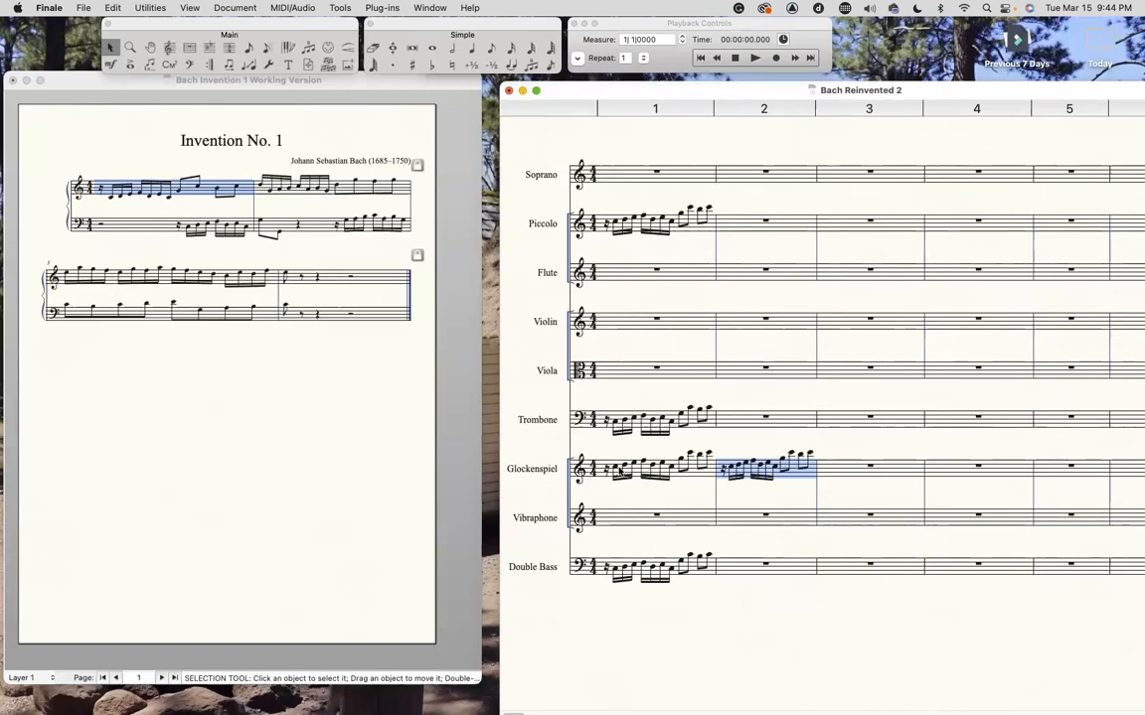
shift+click(618, 473)
scroll(846, 543, right, 2)
scroll(846, 543, left, 2)
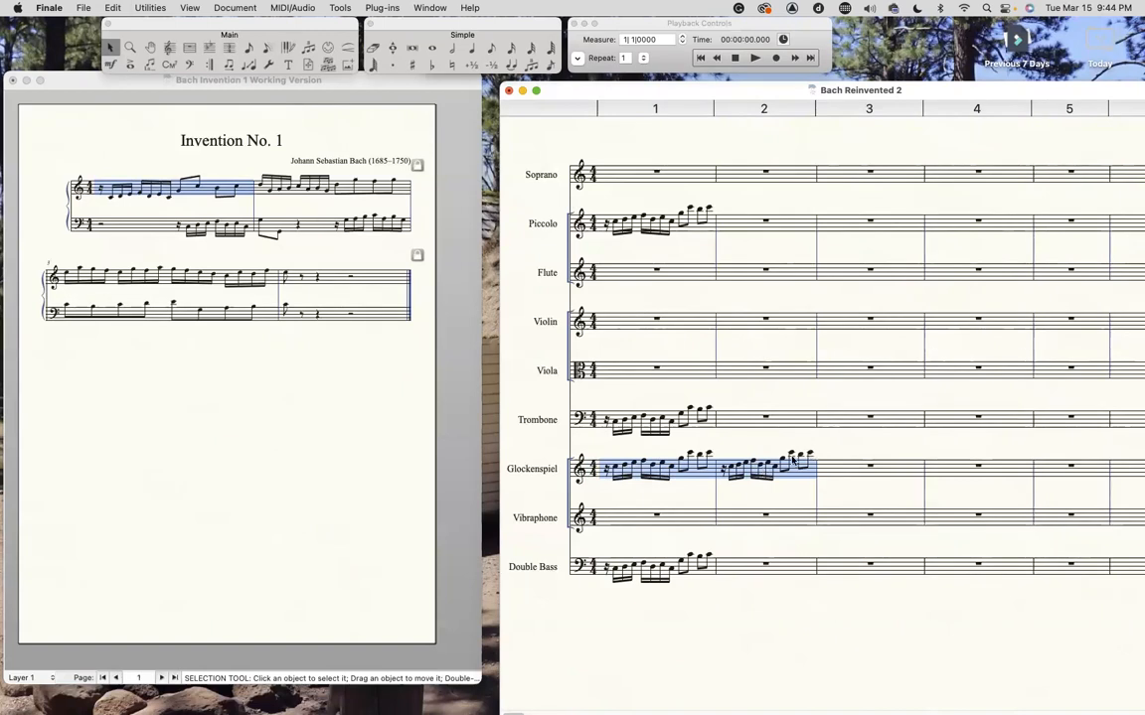
click(859, 469)
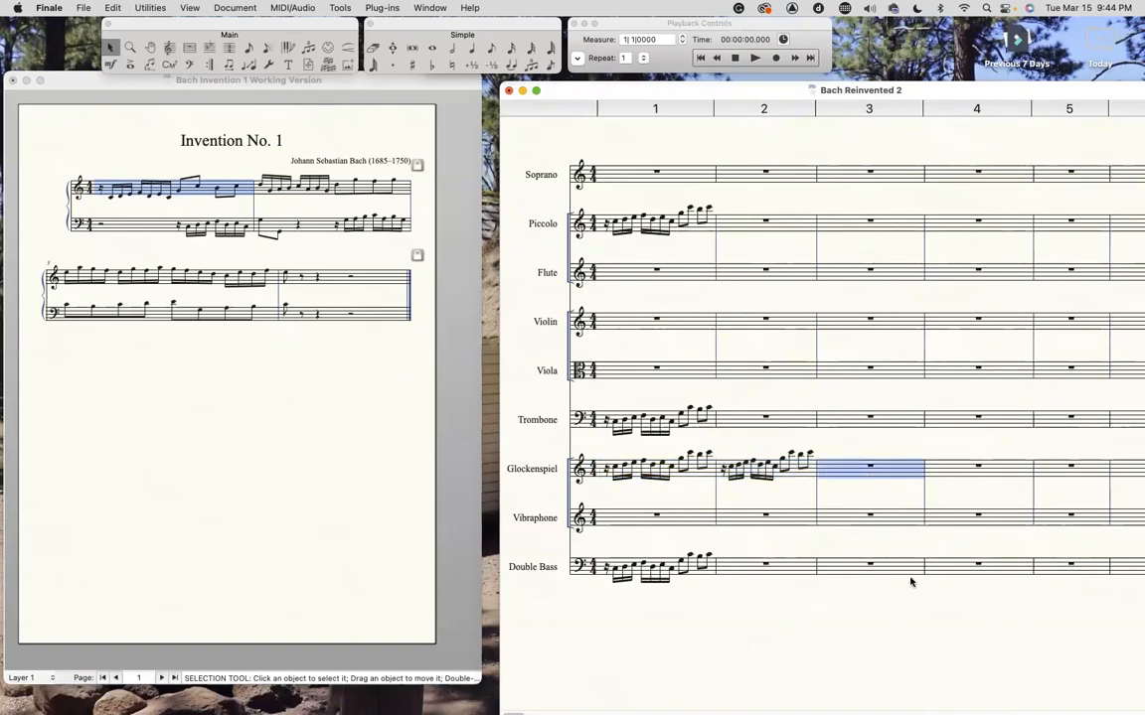
key(super+v)
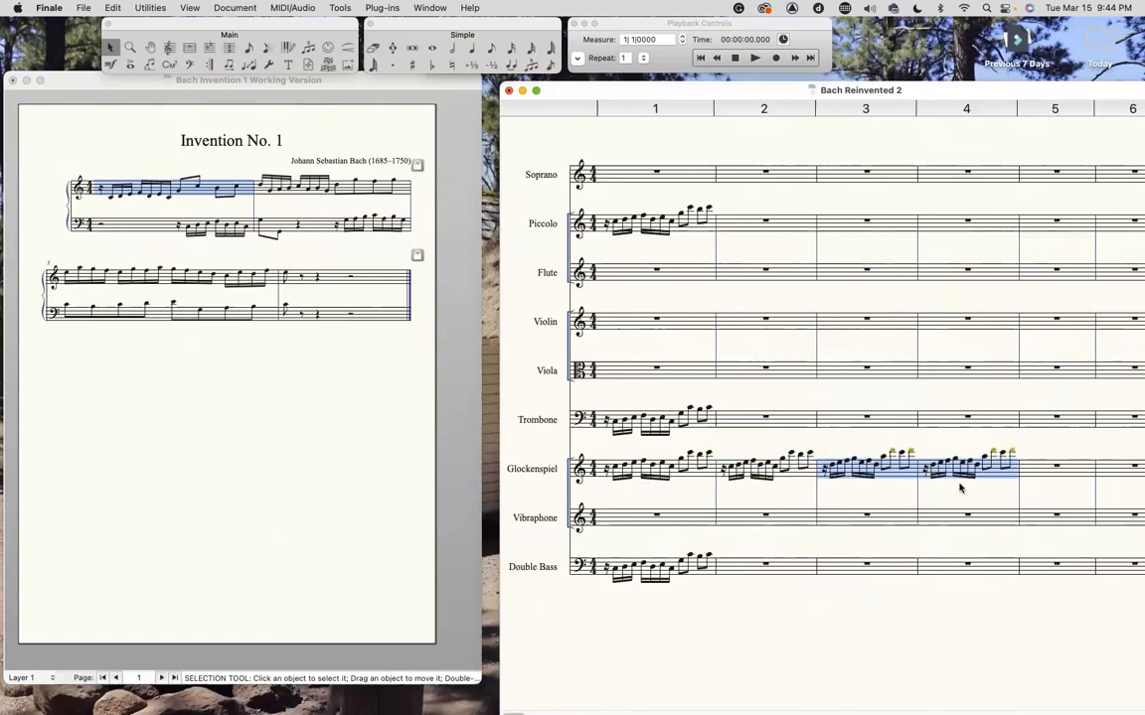
Paste the two-measure Glockenspiel phrase into measures 5–6 and transpose it up two steps from the original
scroll(961, 485, right, 5)
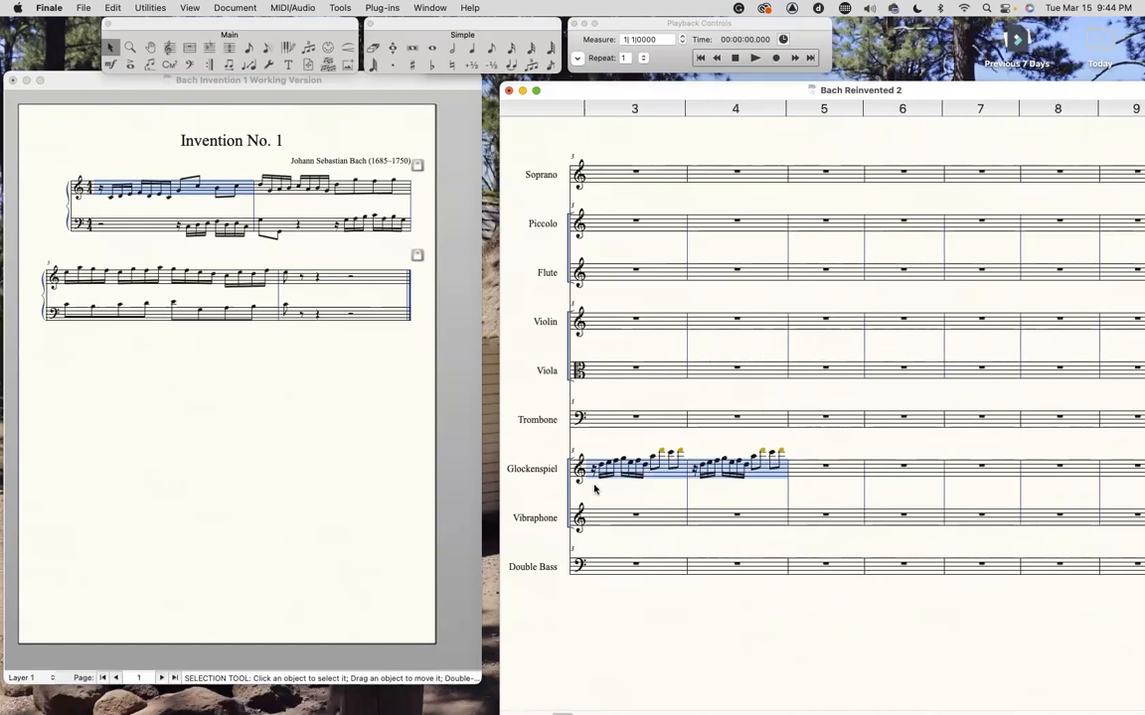
click(833, 465)
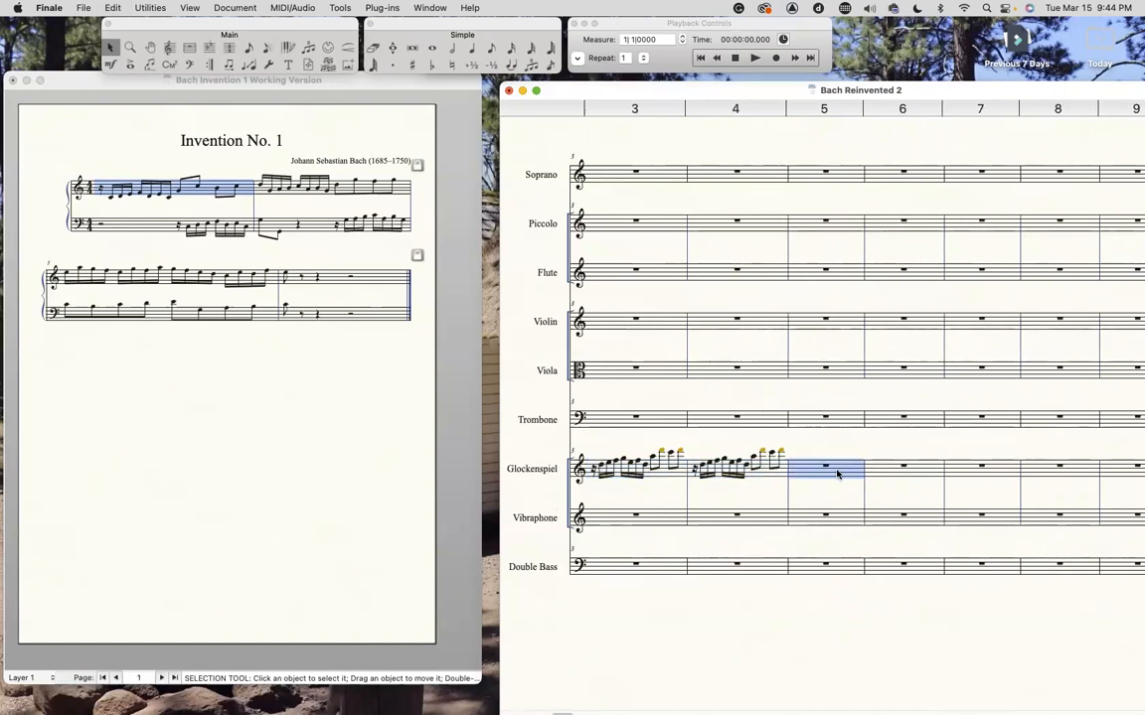
key(super+v)
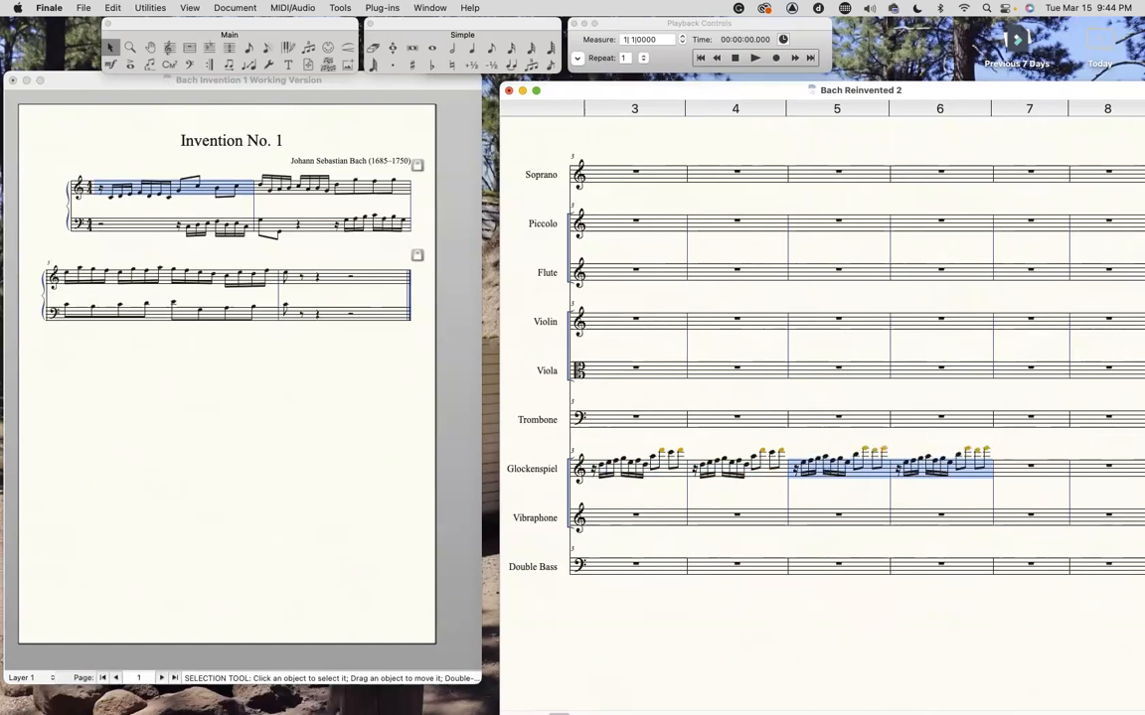
Switch the score to page view and play it back from measure 1 to hear the Glockenspiel sequence
key(super+e)
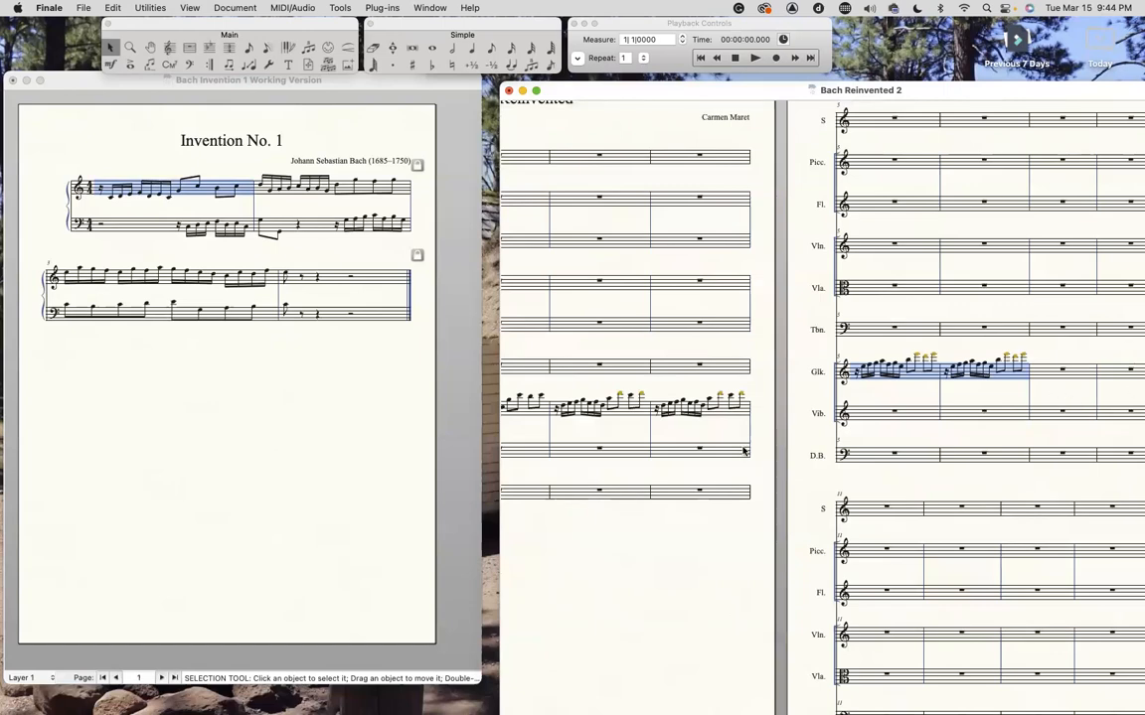
scroll(742, 448, left, 10)
scroll(743, 451, left, 4)
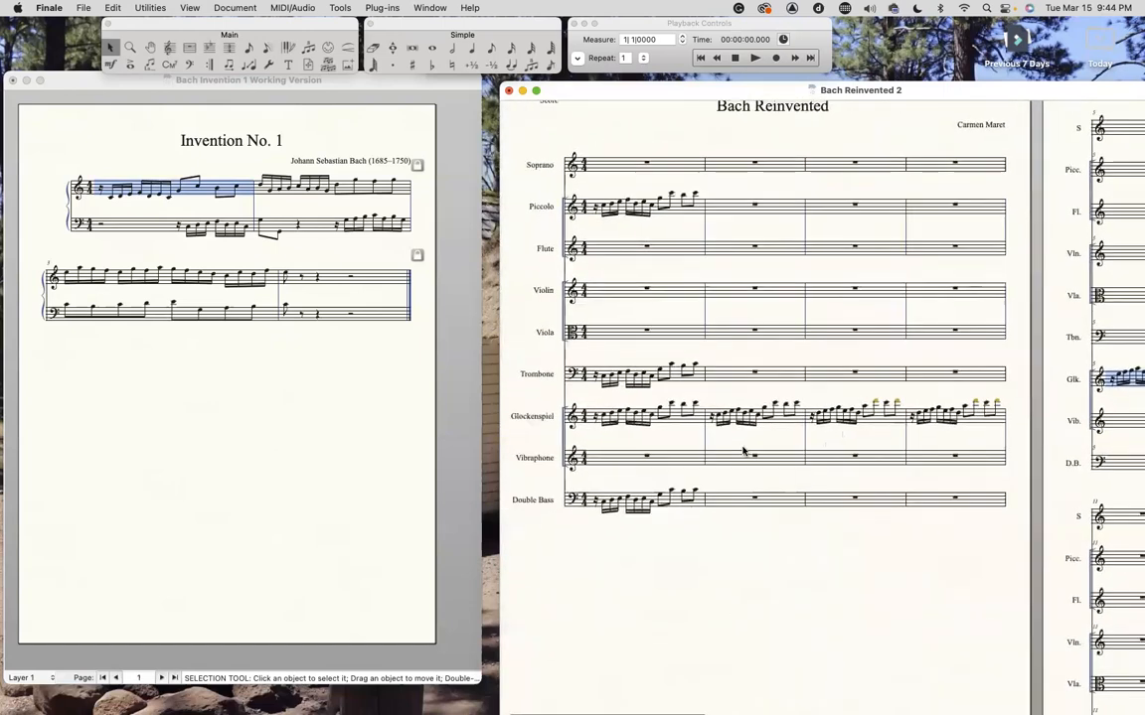
scroll(743, 451, up, 4)
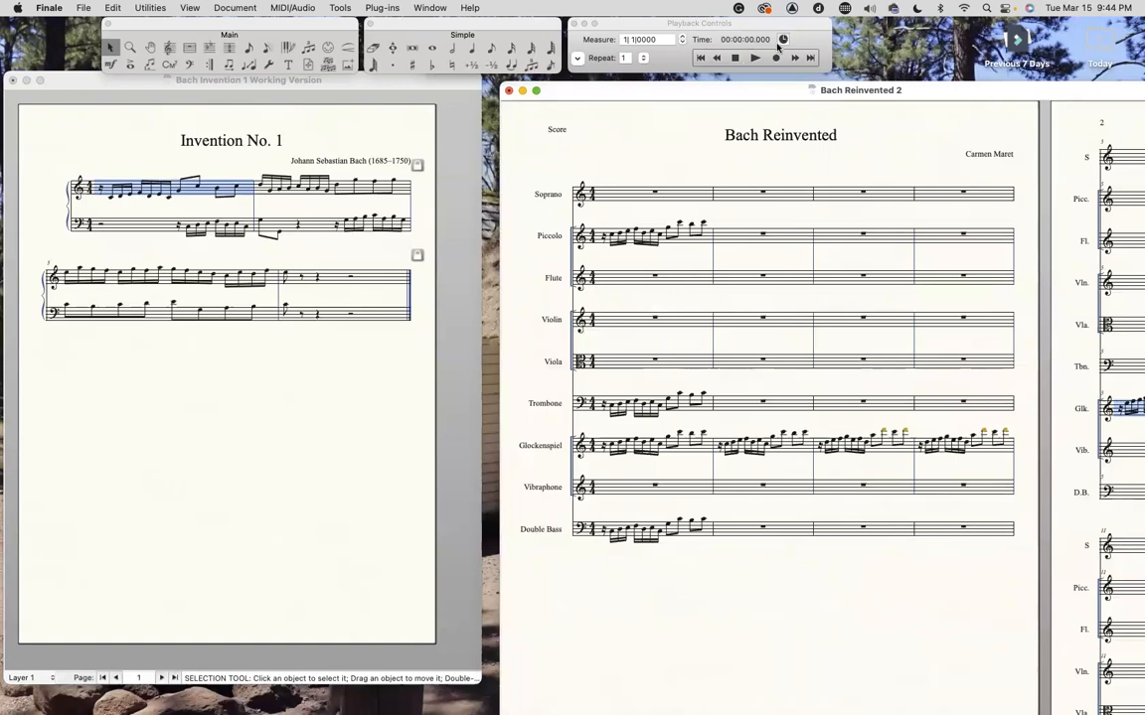
click(755, 59)
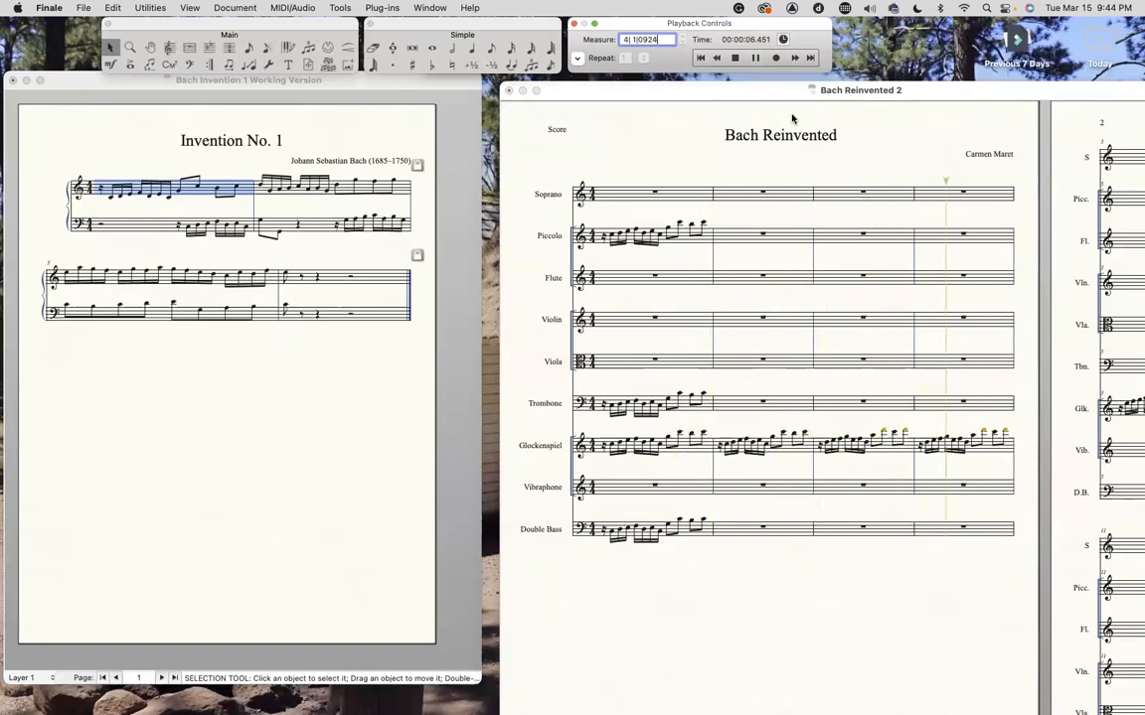
click(735, 59)
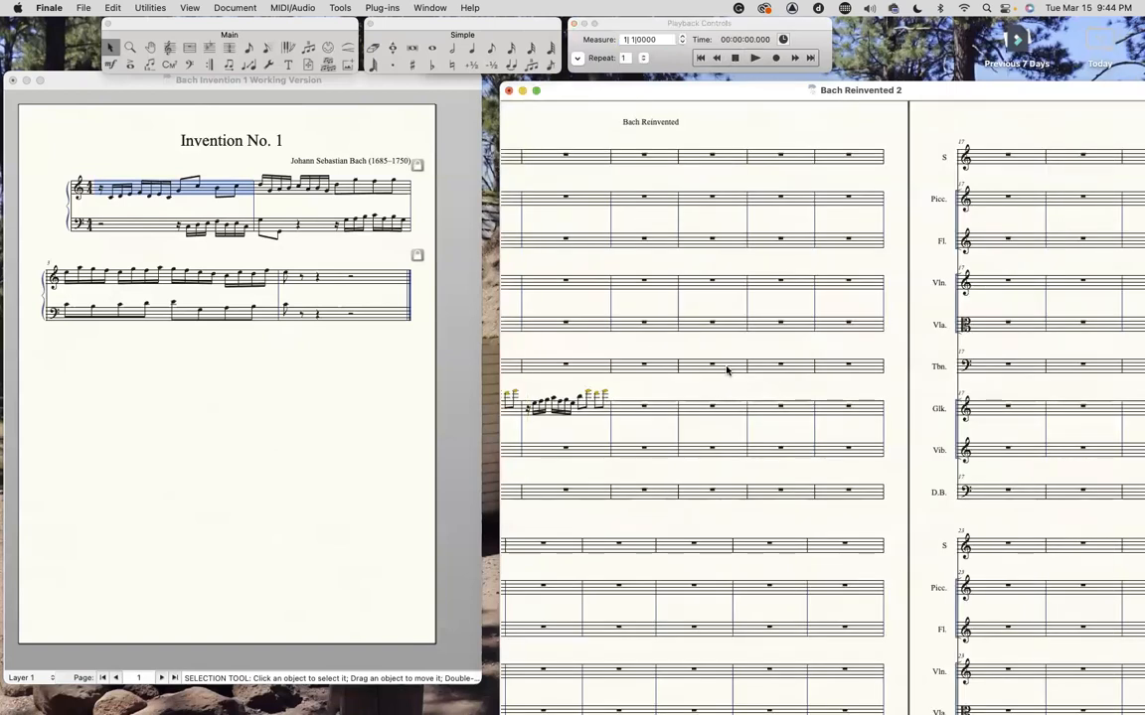
Transpose measures 1–6 of the Glockenspiel staff one octave down
scroll(642, 437, left, 8)
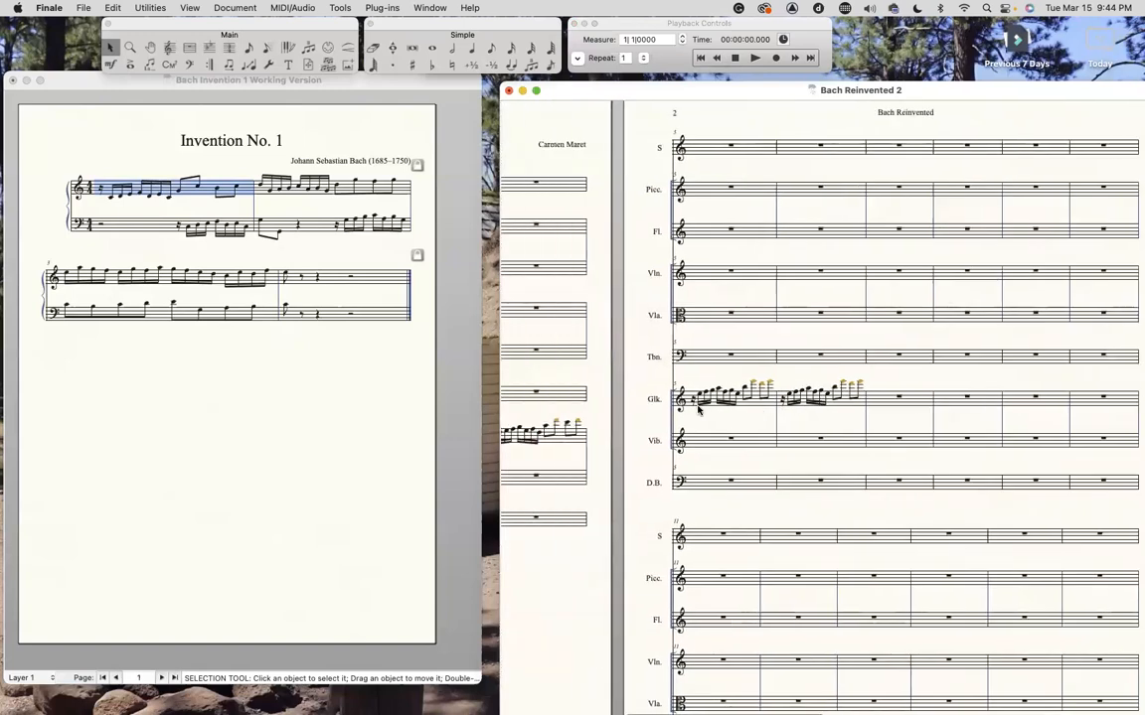
scroll(699, 410, left, 5)
click(695, 425)
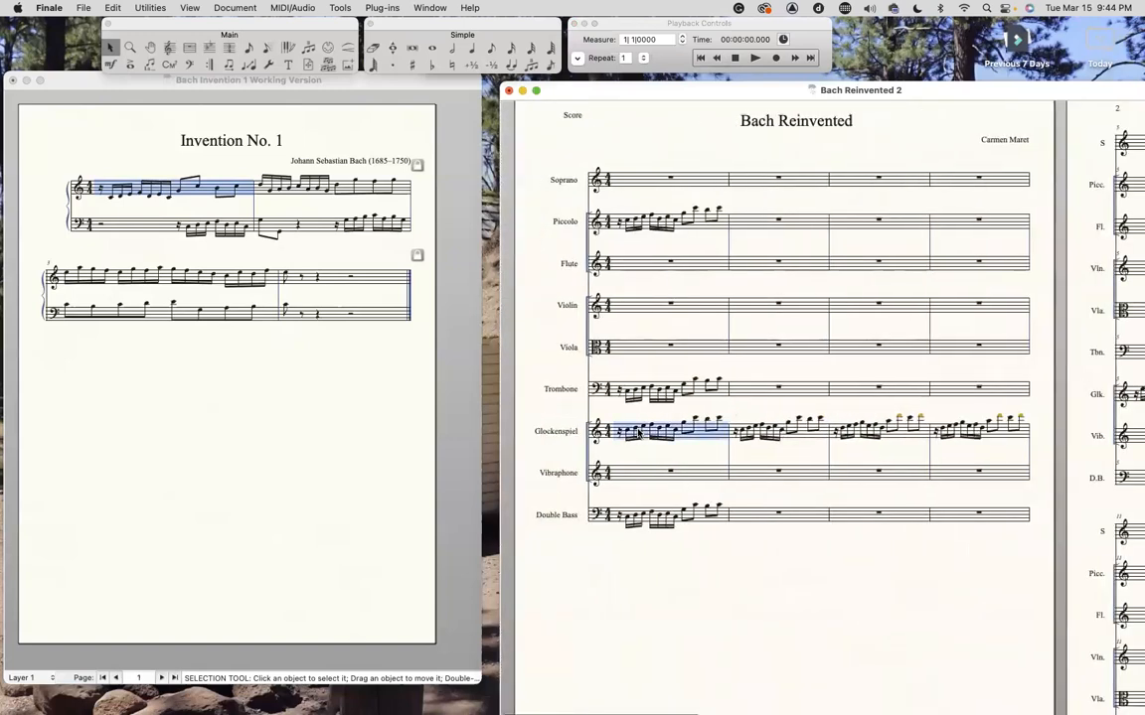
scroll(794, 397, right, 10)
shift+click(878, 389)
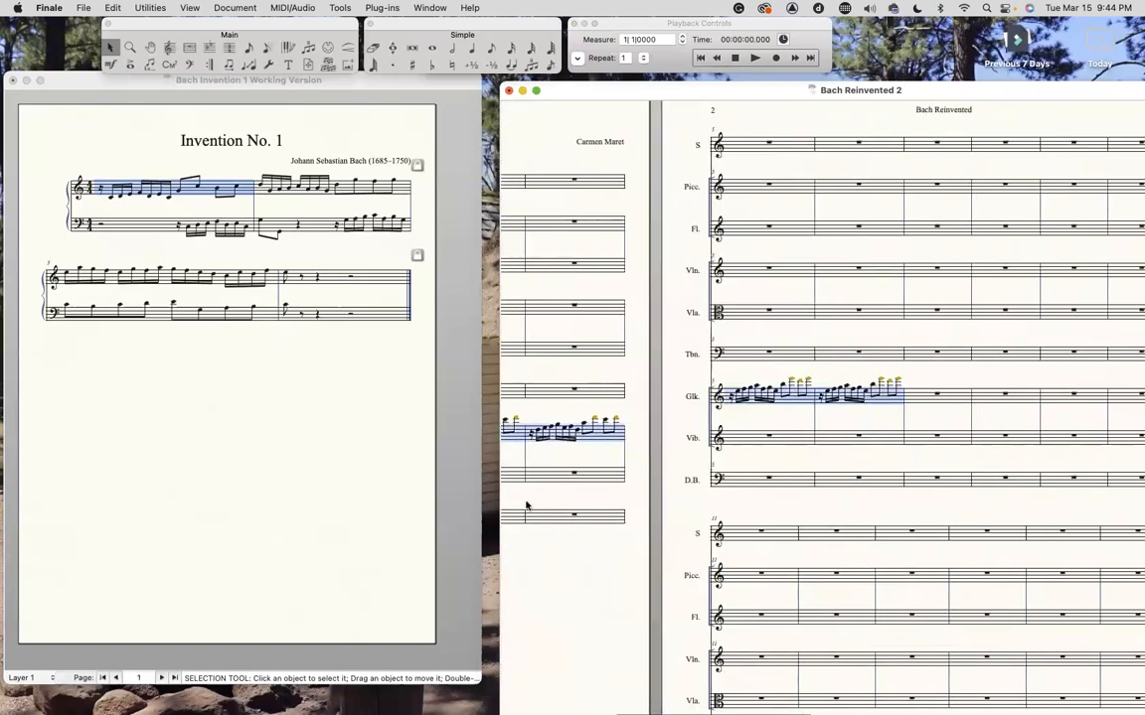
scroll(527, 504, left, 5)
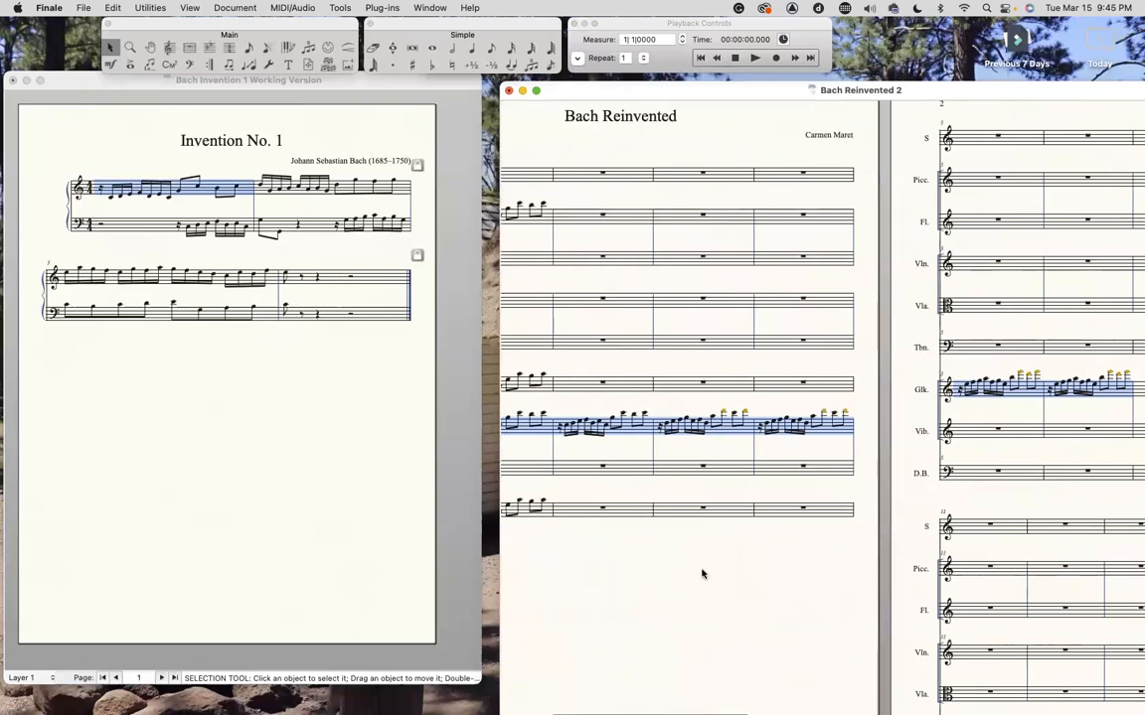
scroll(689, 541, left, 3)
scroll(693, 507, left, 3)
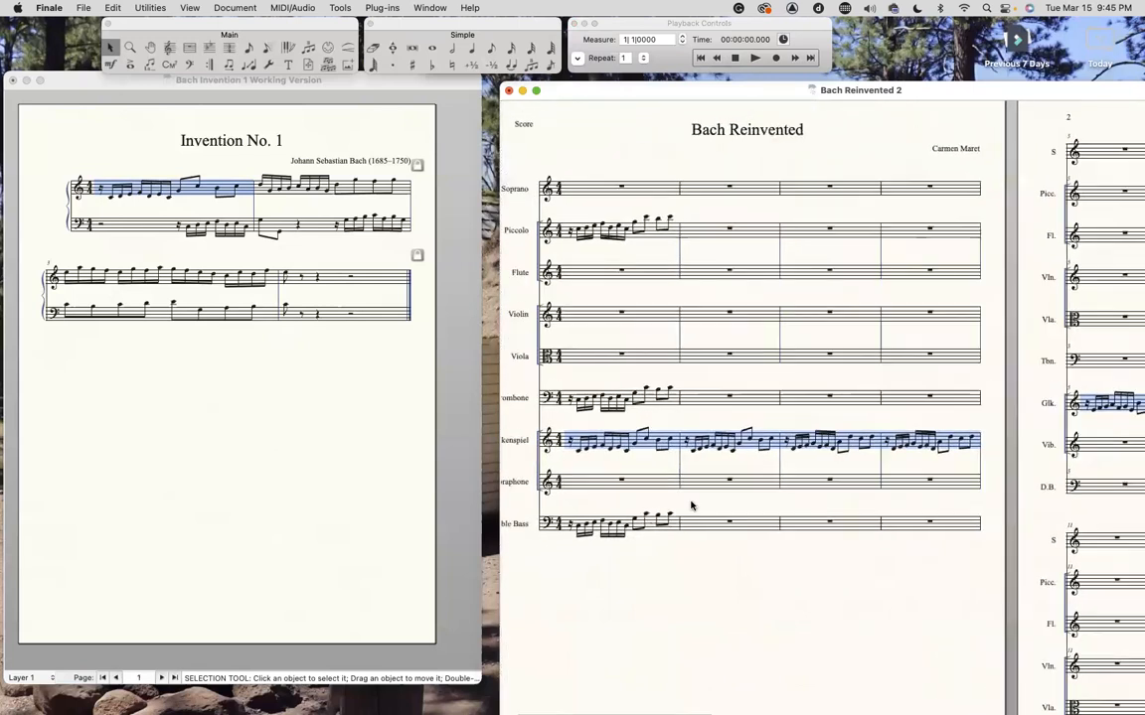
scroll(763, 478, left, 1)
Copy the Double Bass melody from measure 1 into measure 3 of the same staff
click(632, 409)
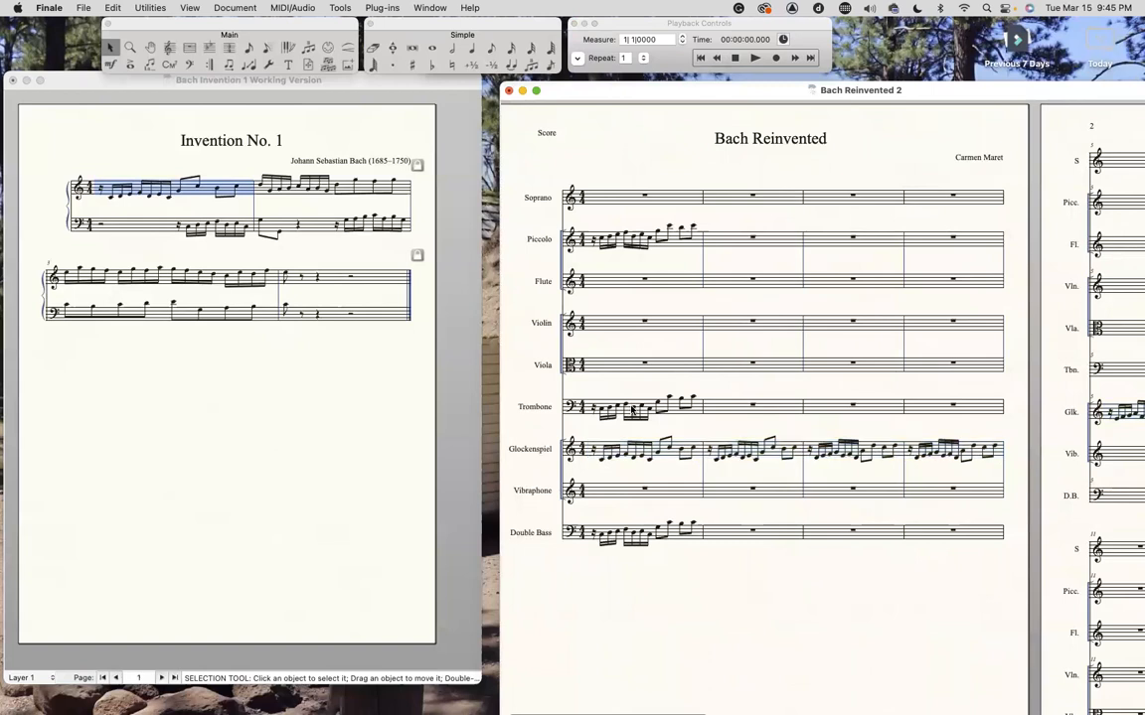
click(630, 418)
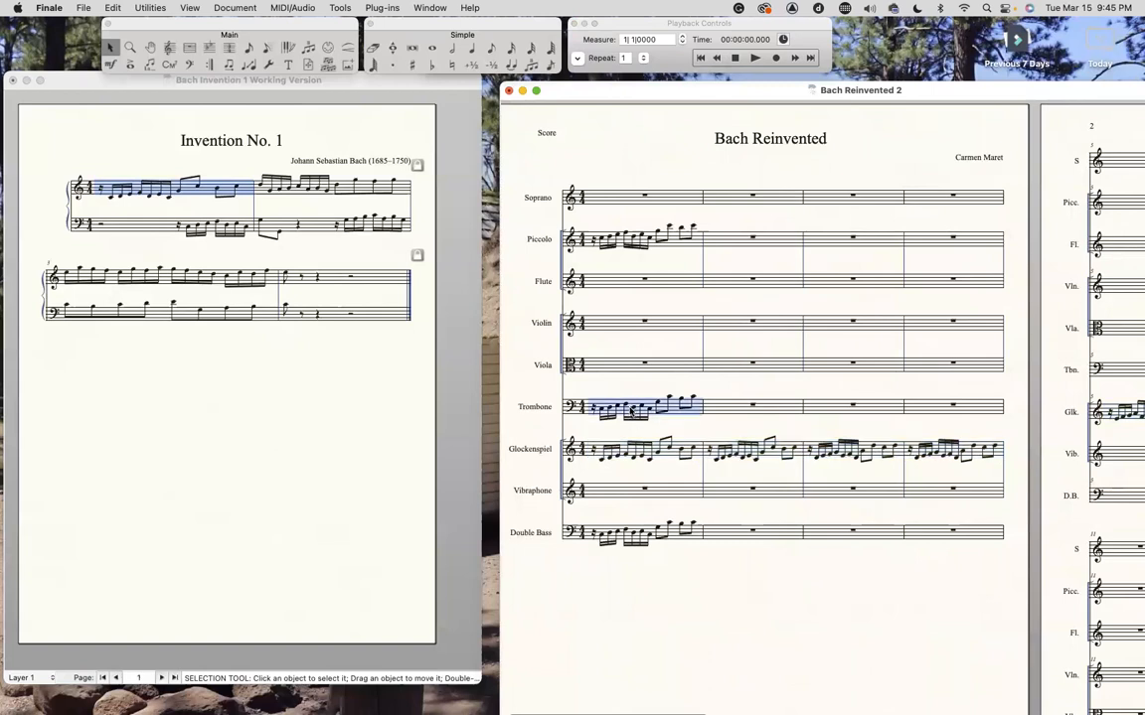
shift+click(634, 537)
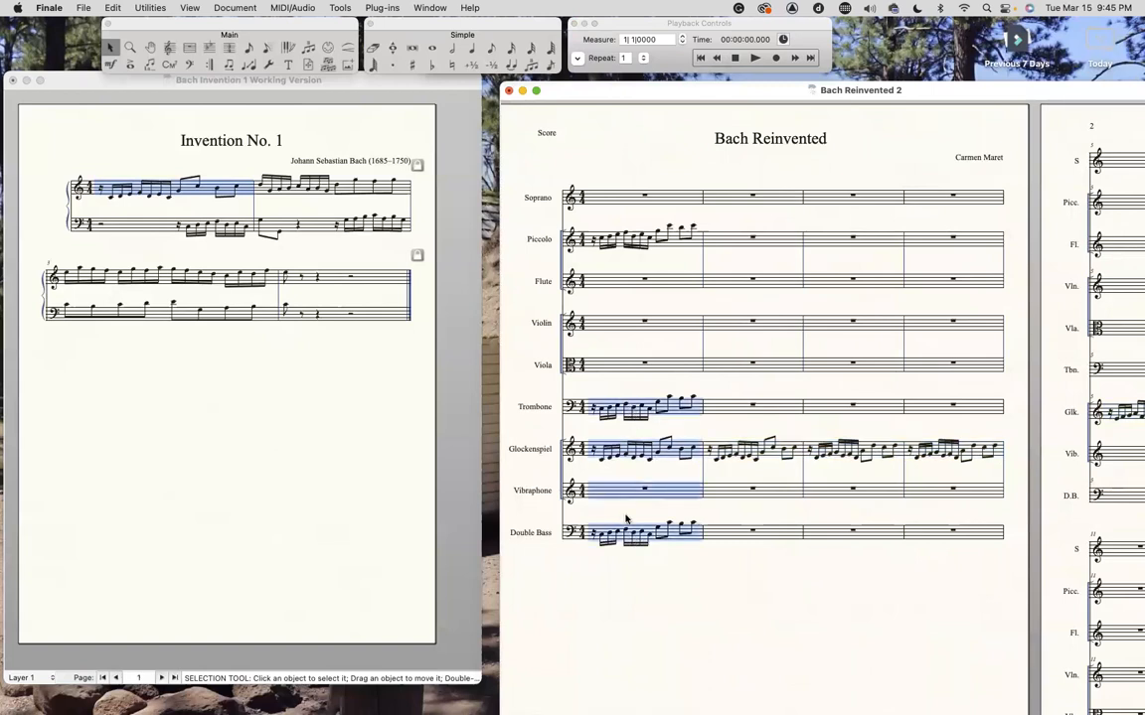
click(644, 605)
click(641, 533)
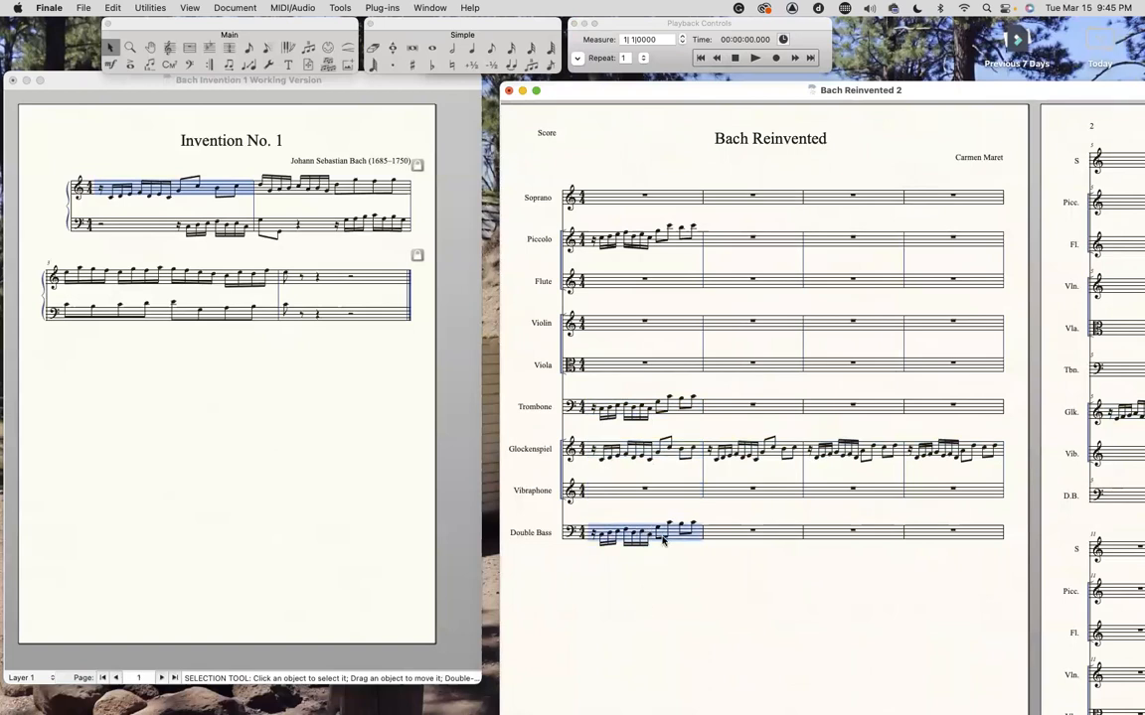
click(858, 534)
key(super+v)
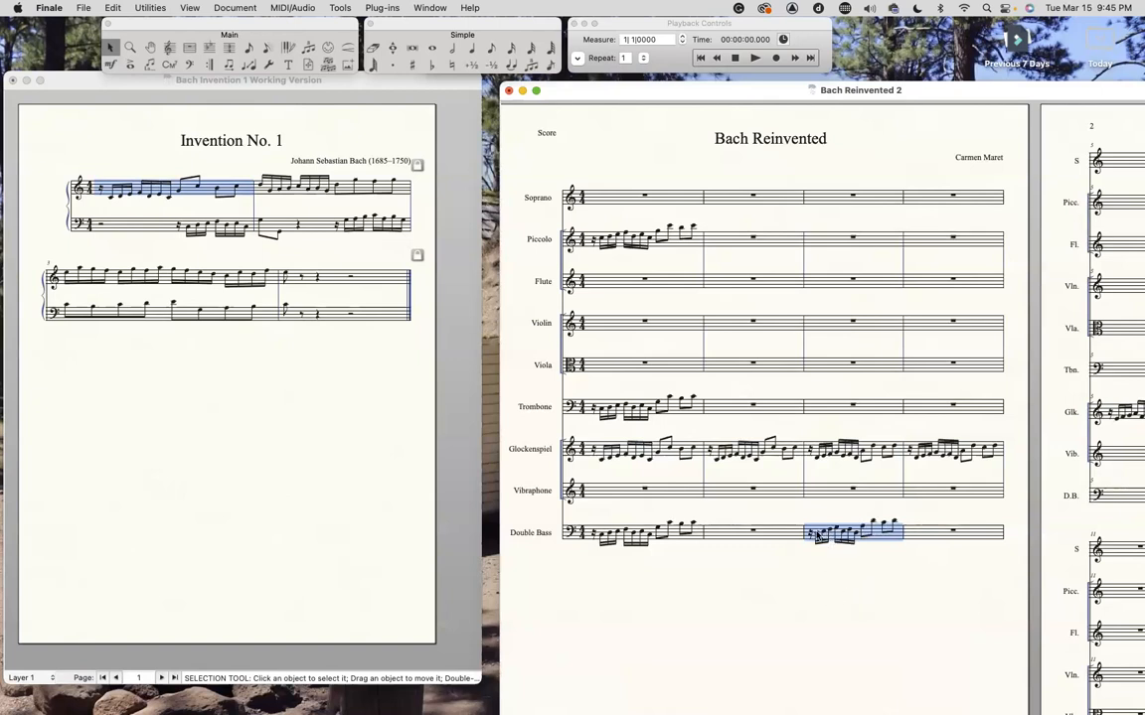
Copy the Trombone melody from measure 1 into measure 3 of the same staff
click(624, 395)
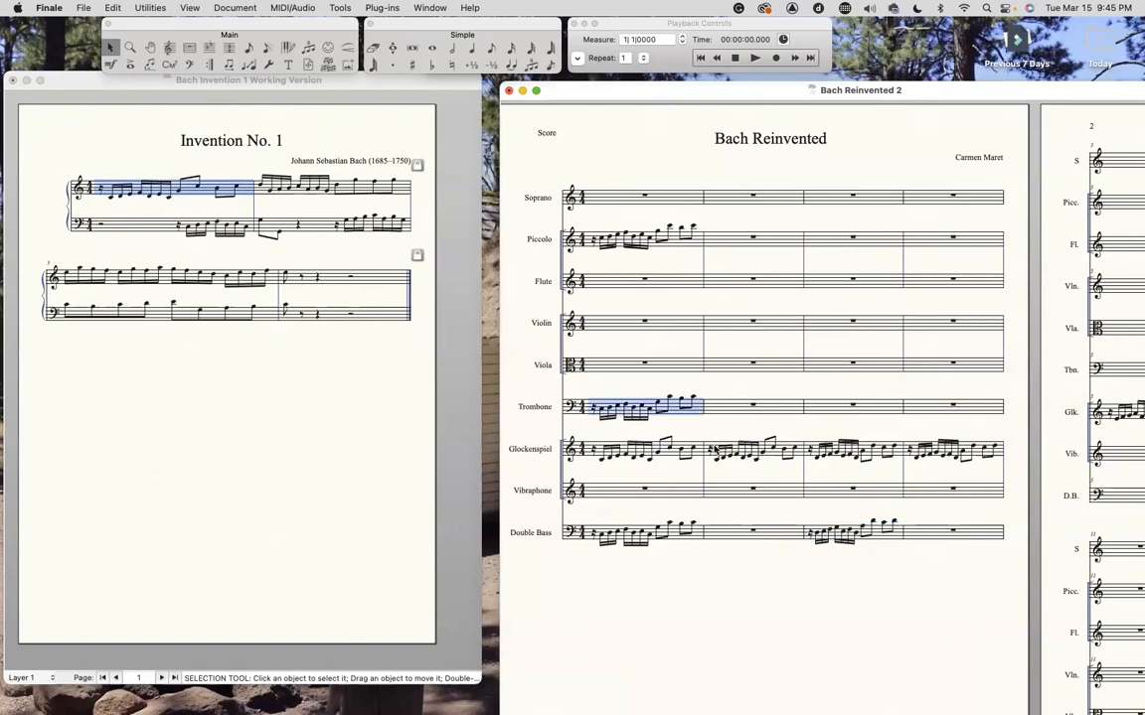
click(855, 404)
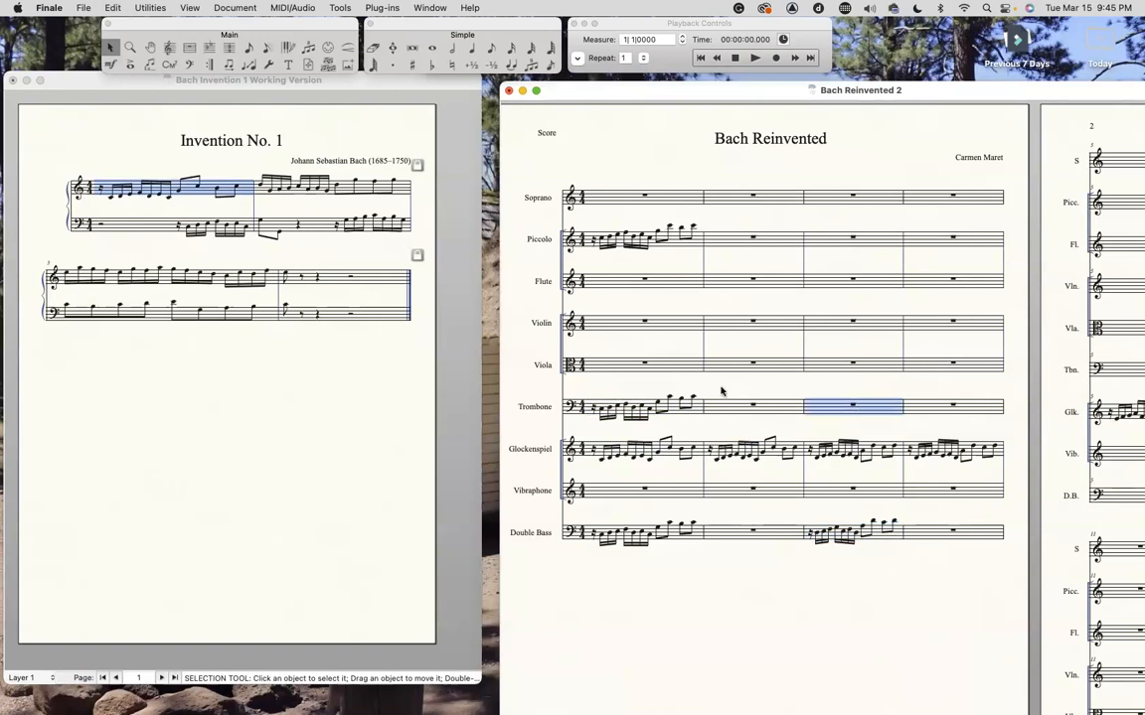
click(630, 415)
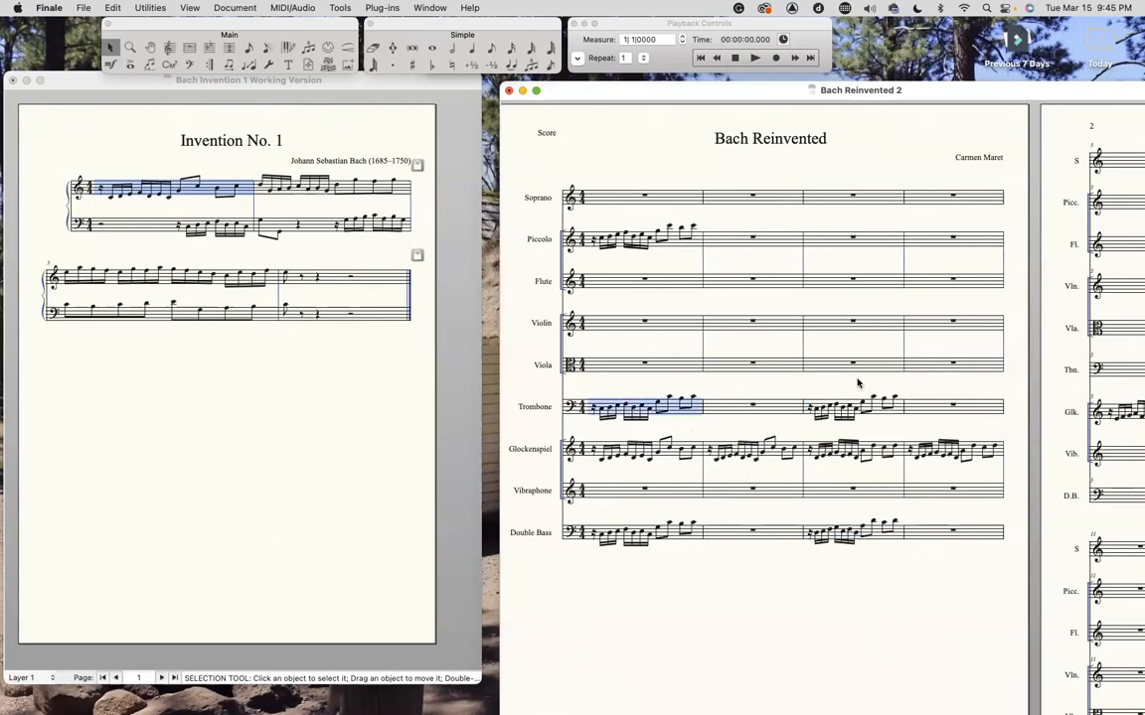
alt+click(852, 407)
click(753, 603)
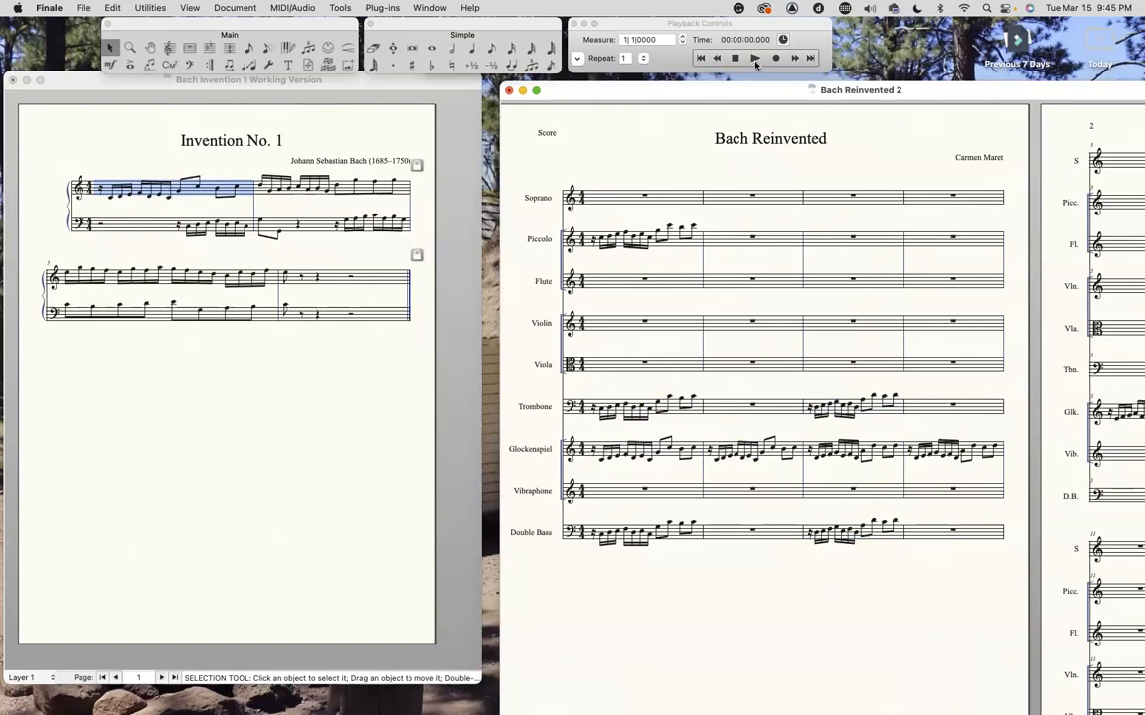
Play back the score to check the repeated Trombone and Double Bass entries in measure 3
click(755, 60)
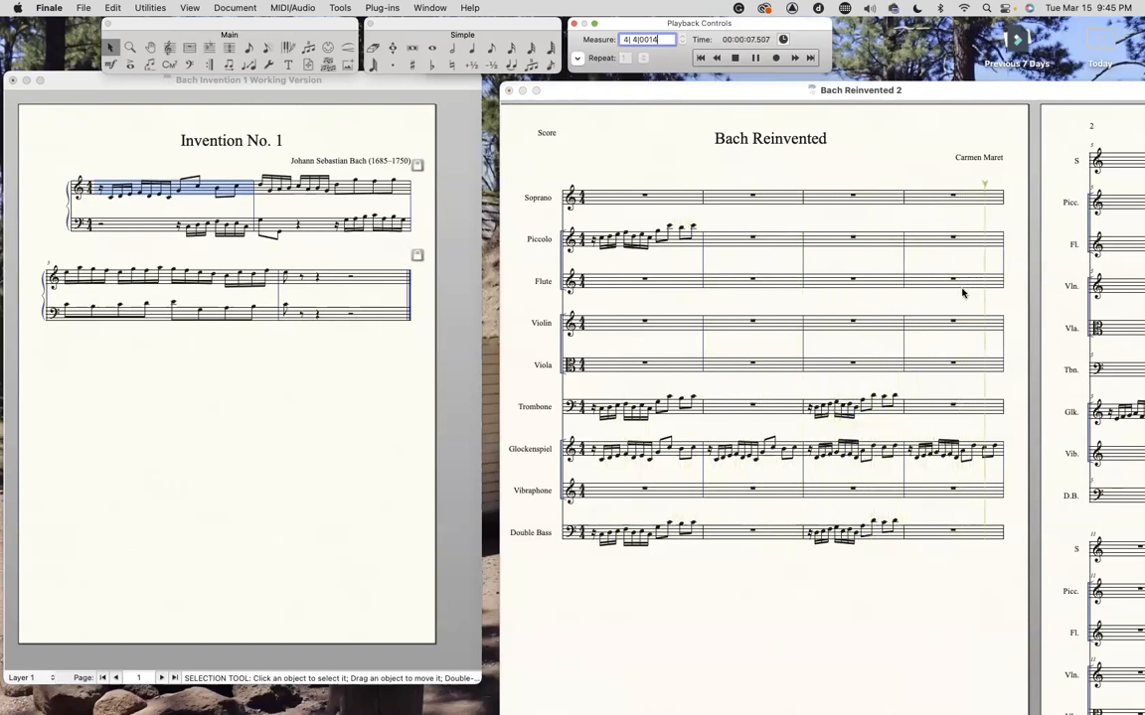
click(776, 126)
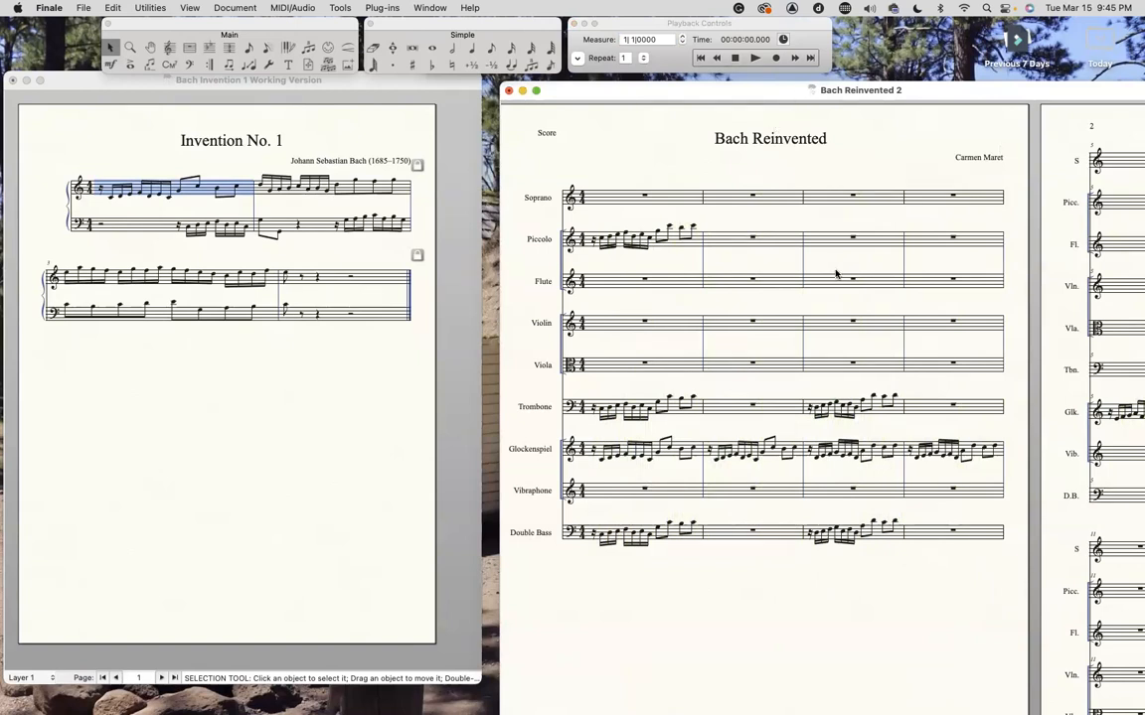
scroll(607, 402, right, 10)
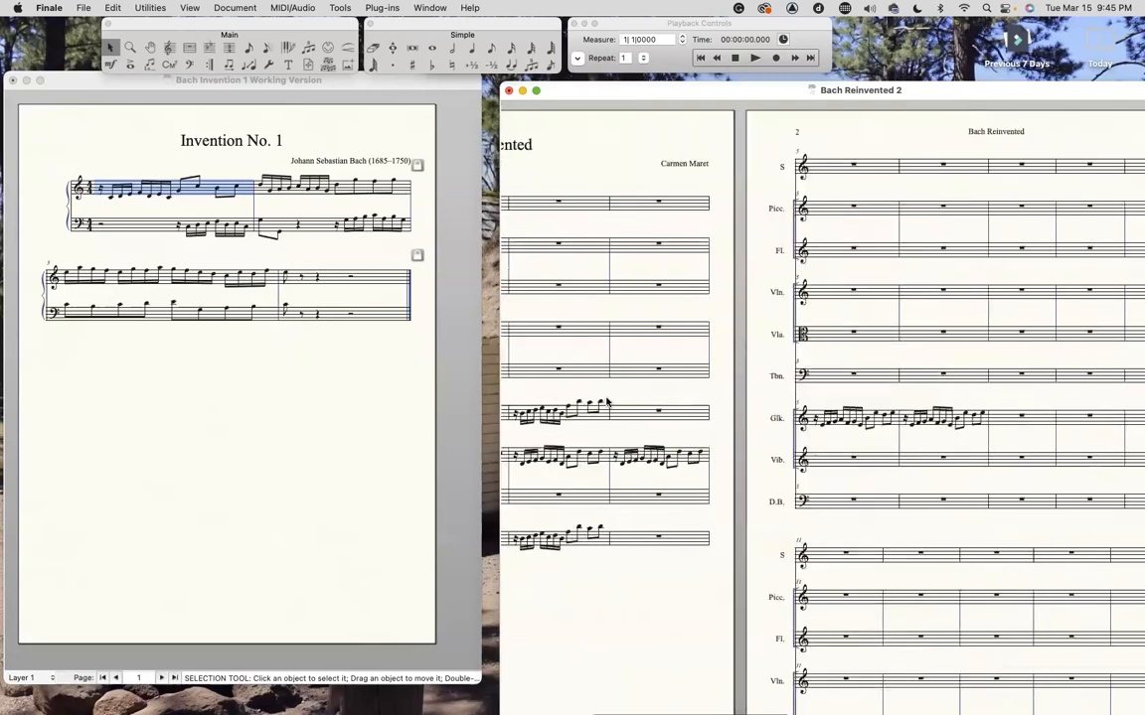
scroll(607, 402, left, 10)
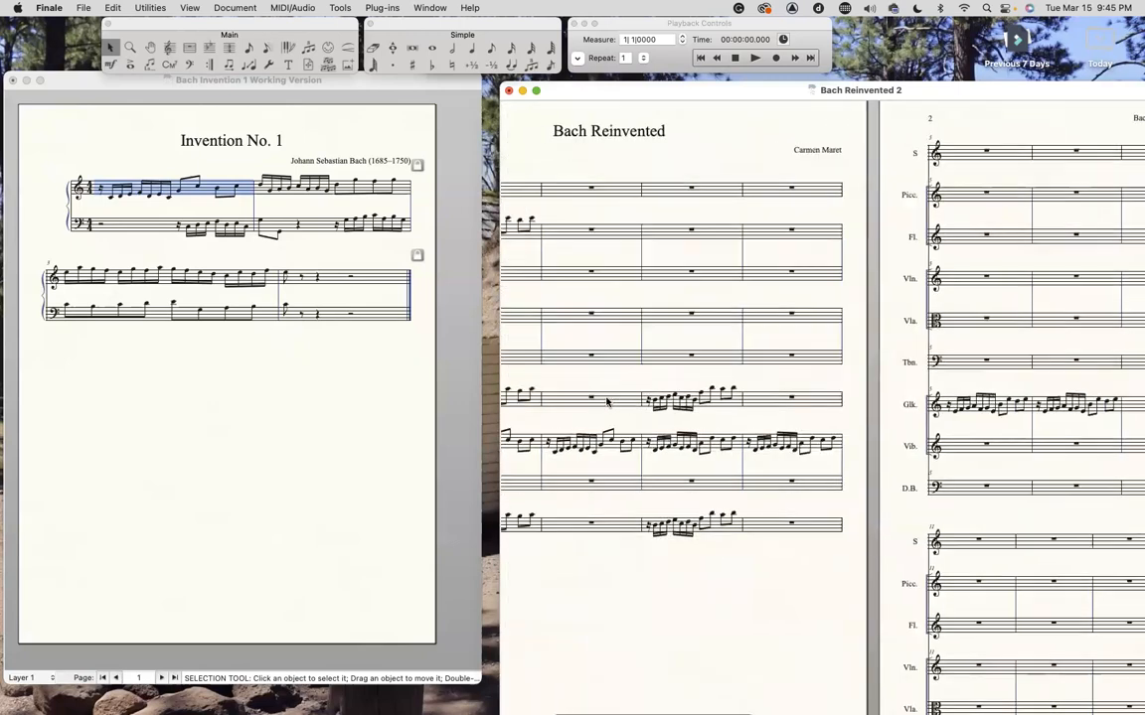
scroll(607, 402, left, 3)
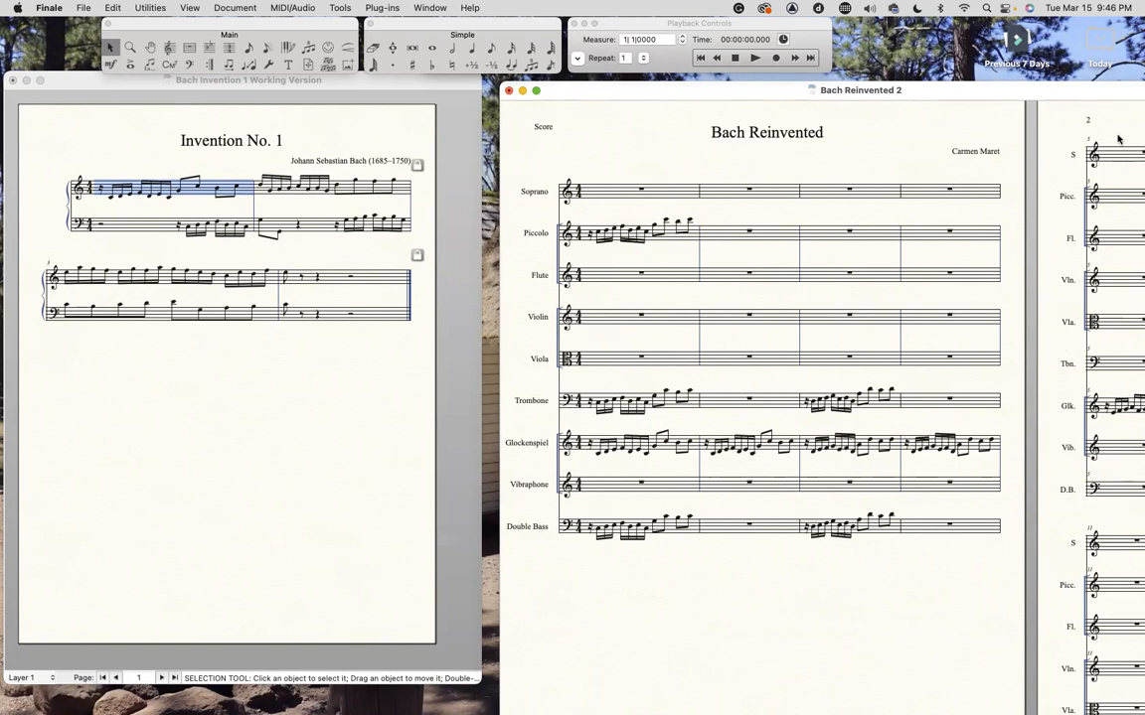
click(382, 10)
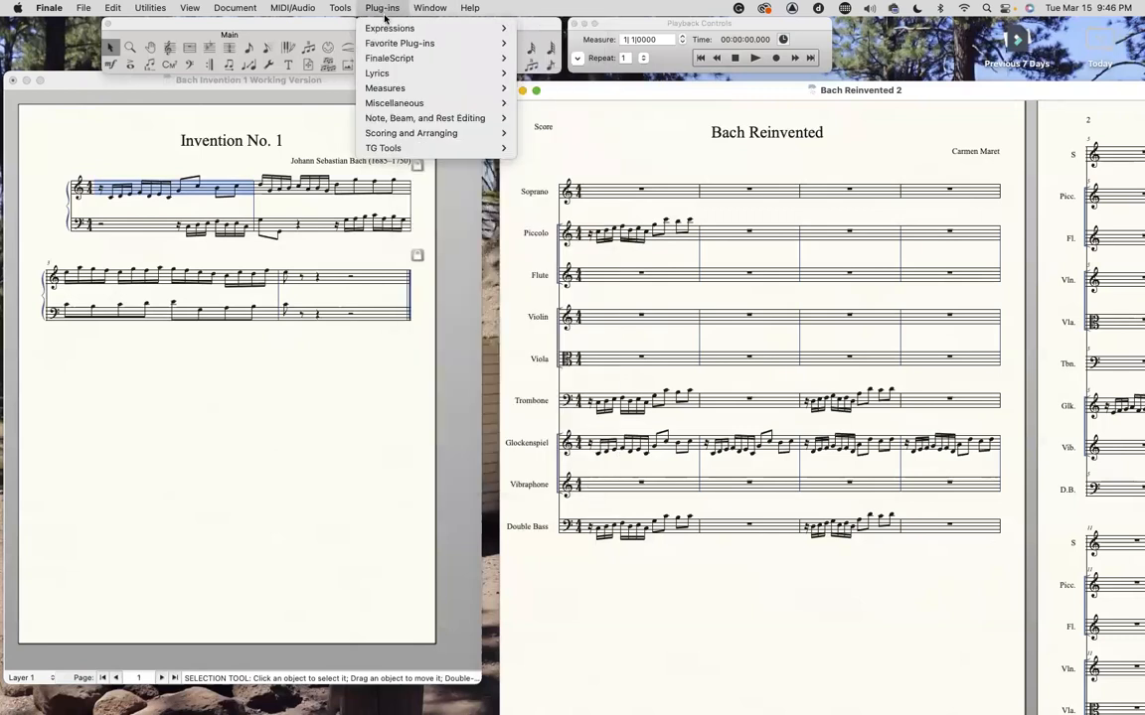
mouse_move(415, 135)
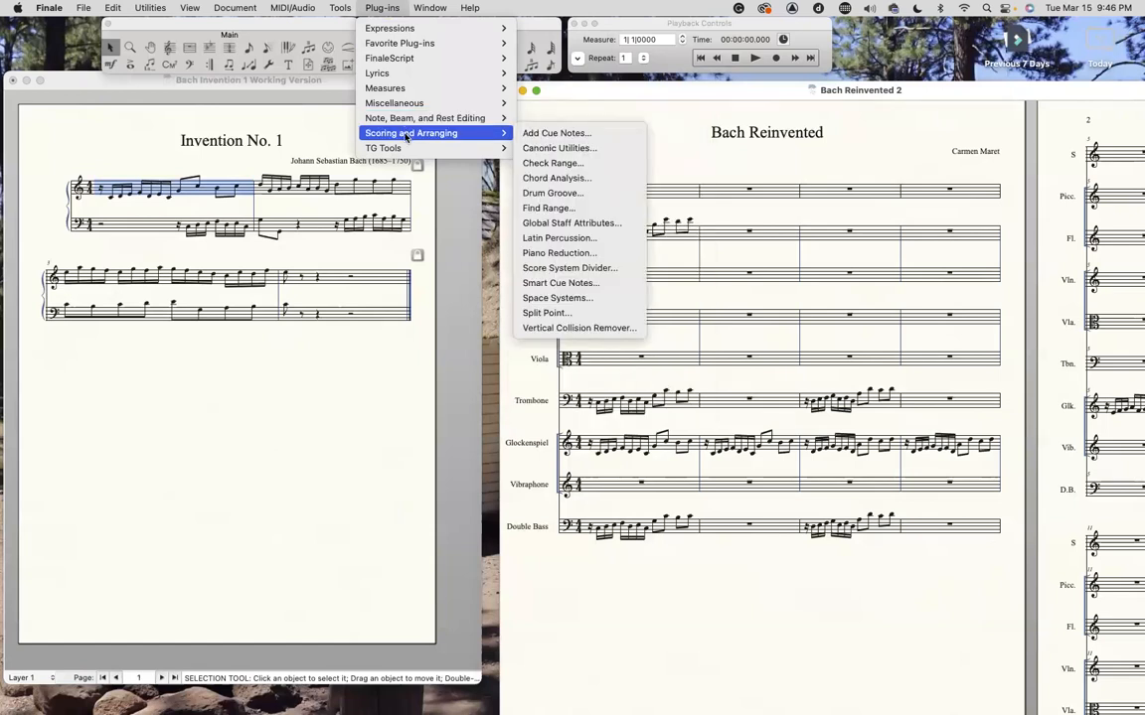
click(715, 165)
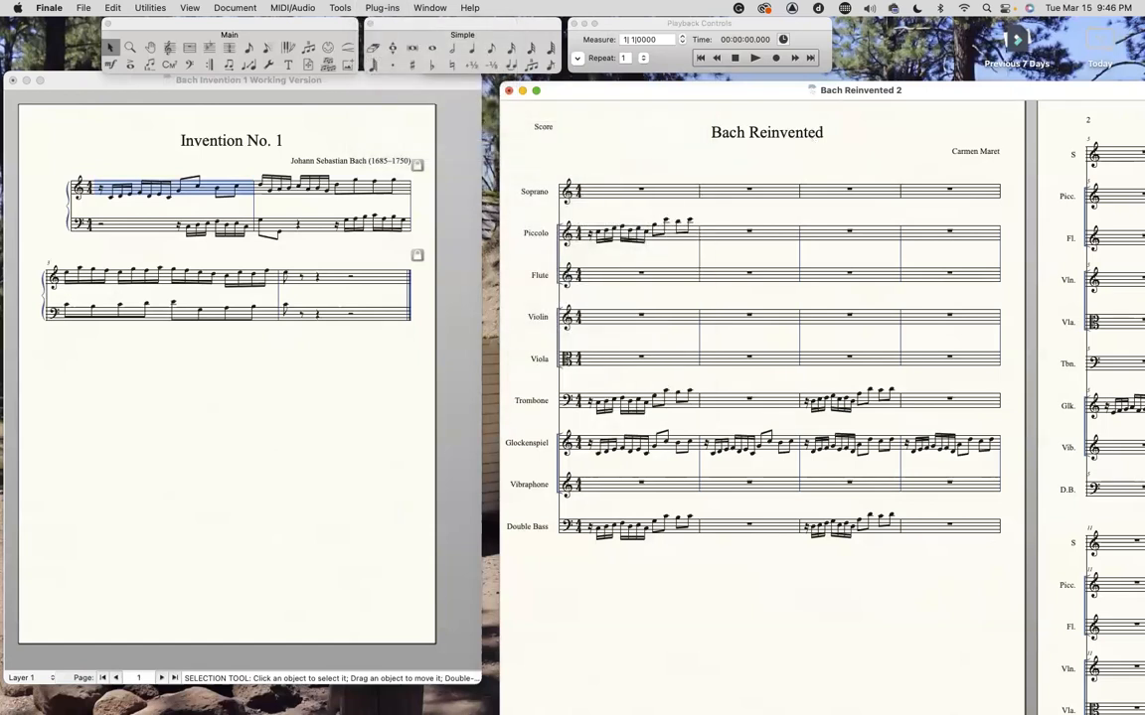
click(381, 7)
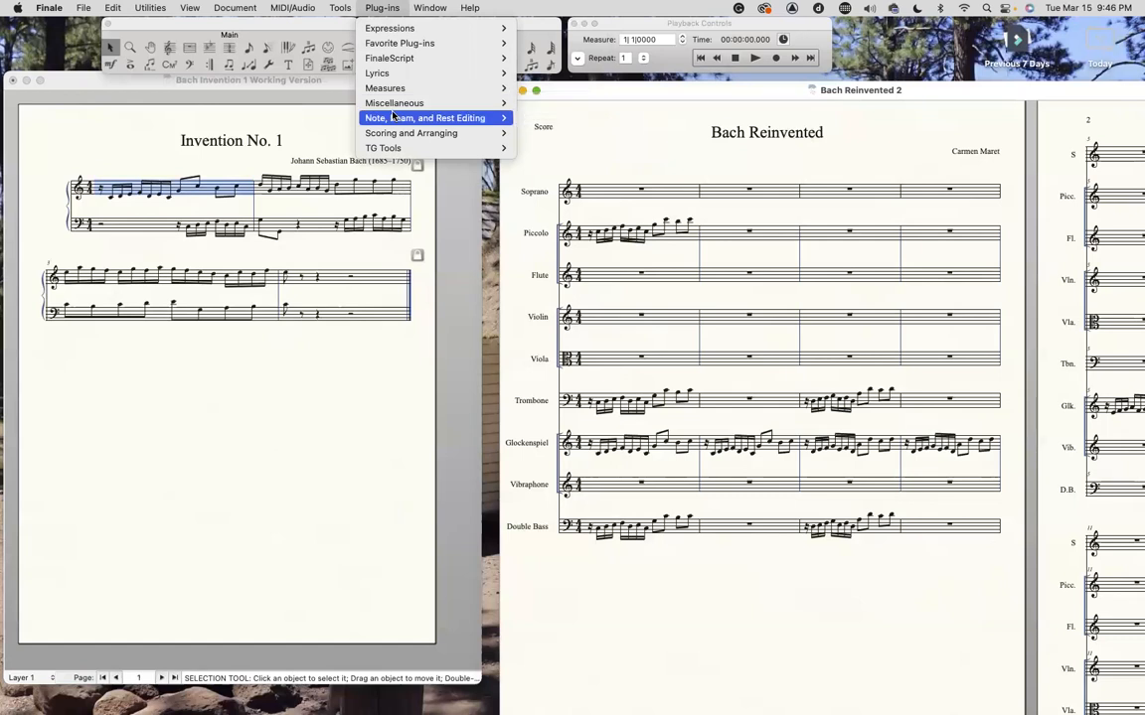
mouse_move(390, 136)
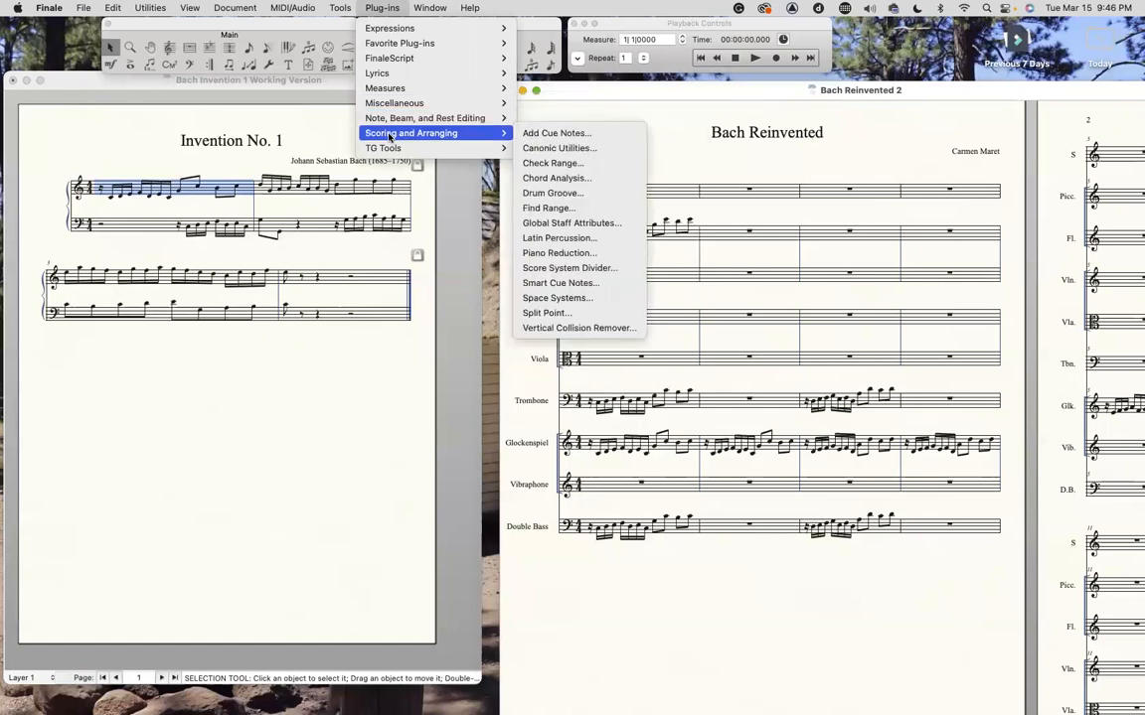
click(559, 149)
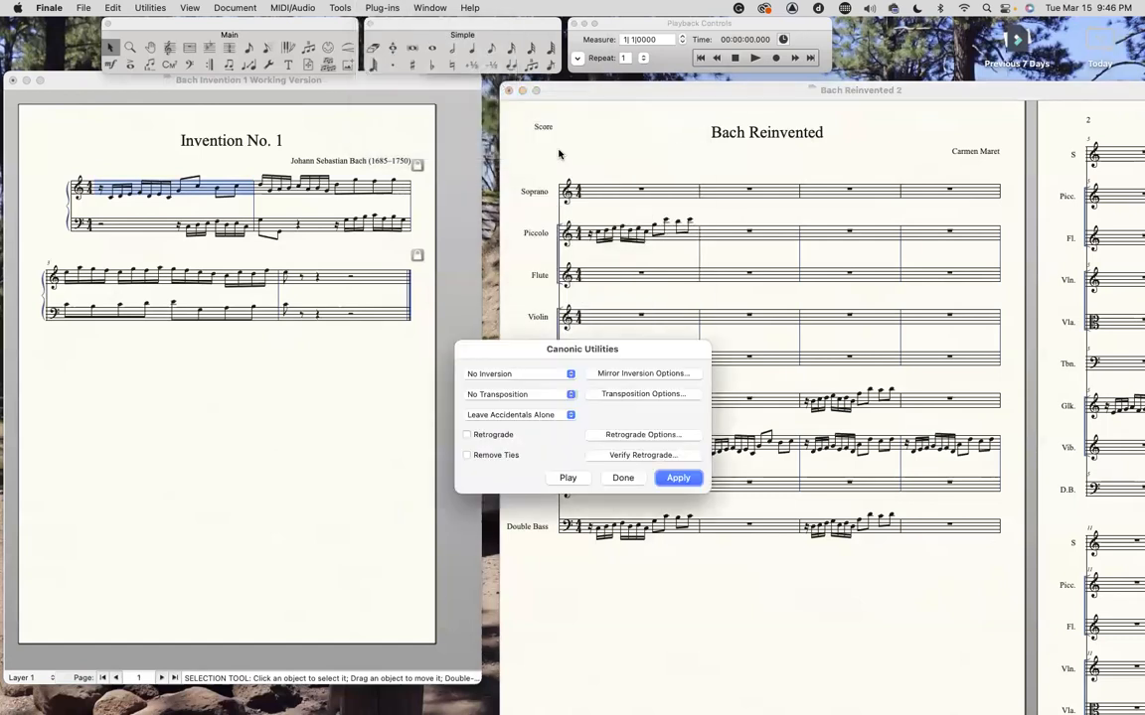
drag(637, 356, 436, 225)
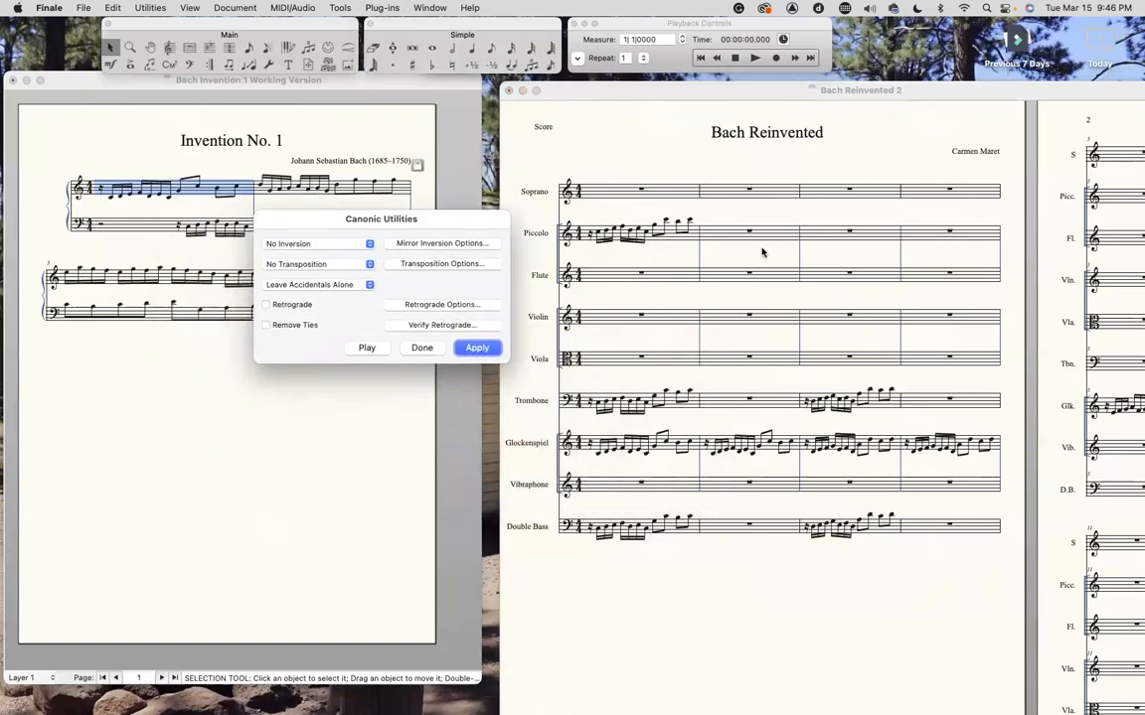
click(301, 244)
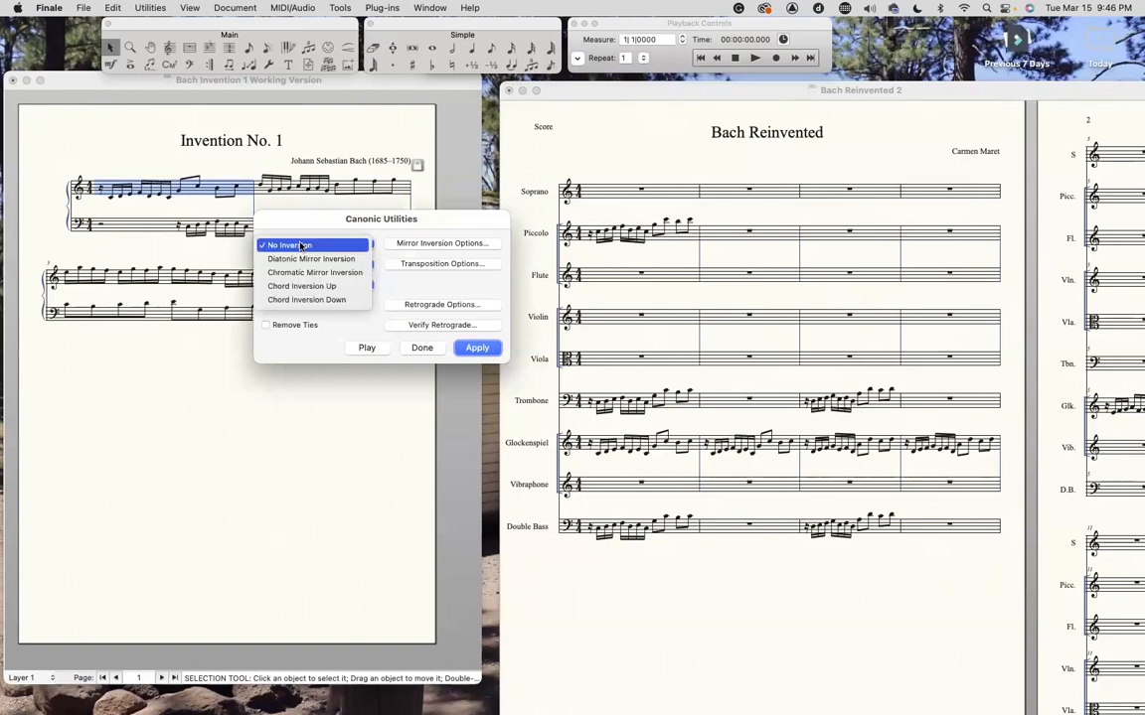
click(563, 166)
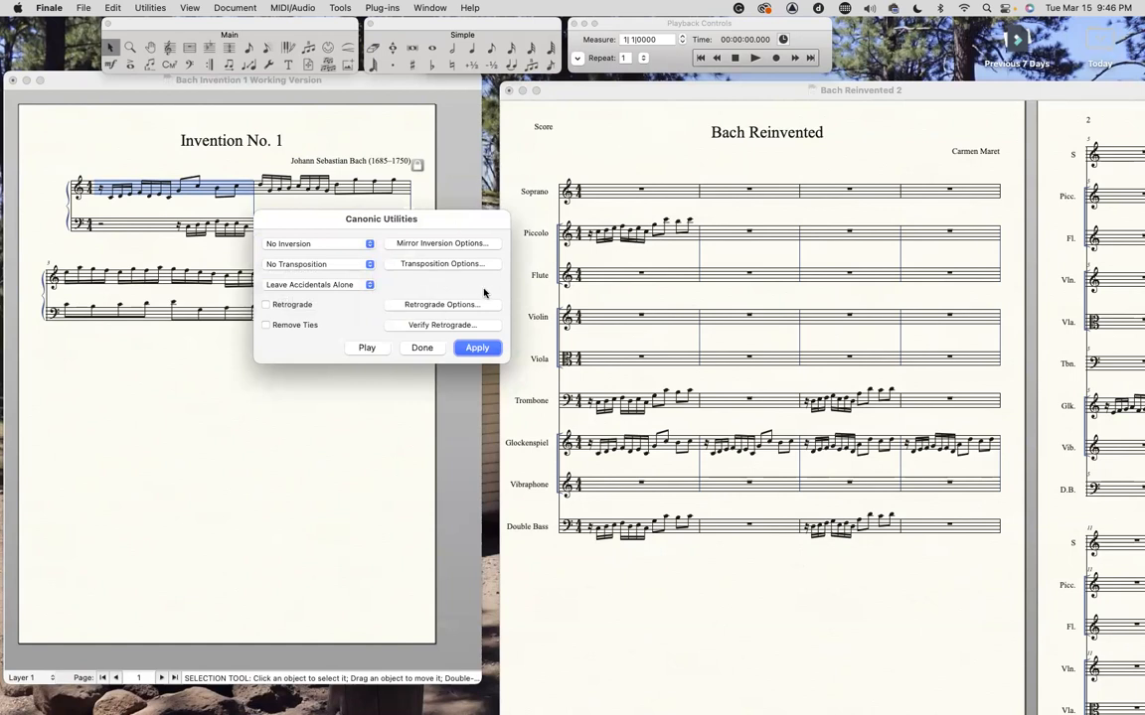
click(574, 217)
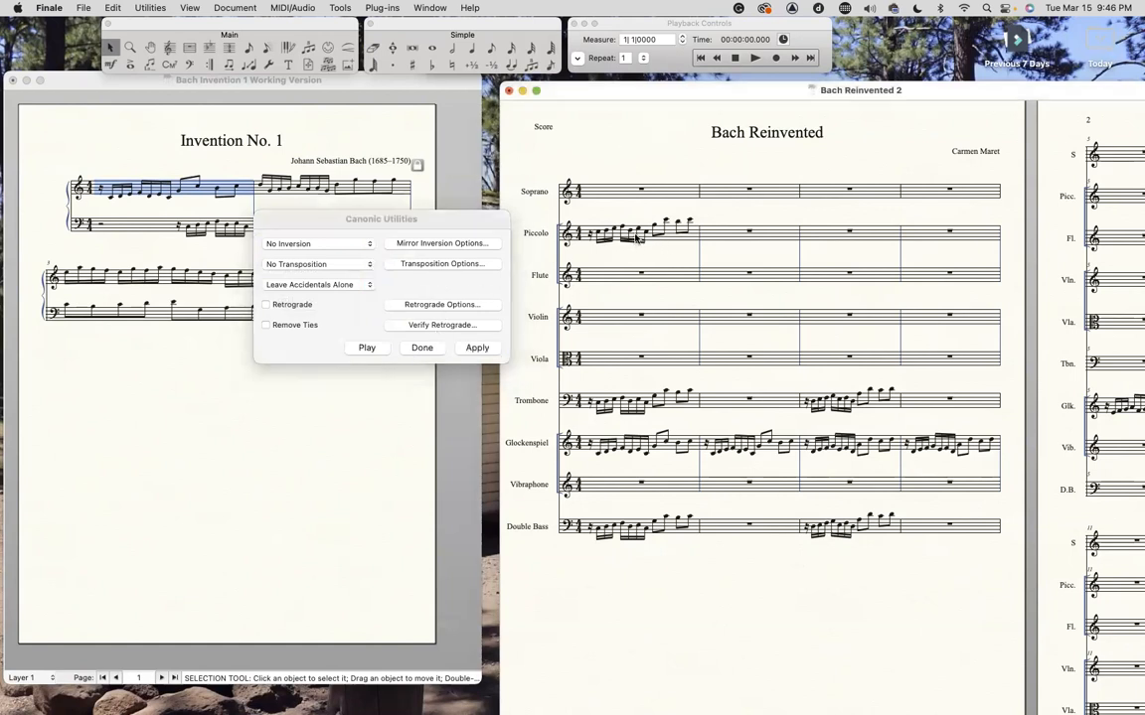
click(419, 348)
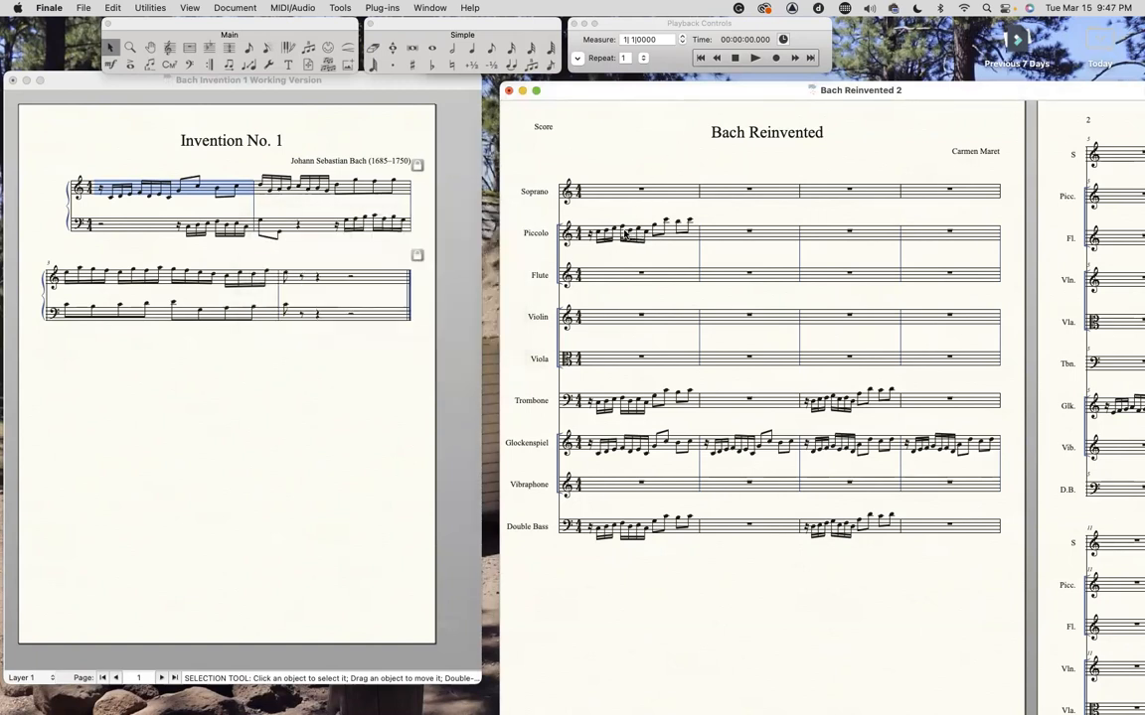
Apply a Diatonic Mirror Inversion to measure 1 of the Piccolo staff with the Canonic Utilities plug-in
click(626, 233)
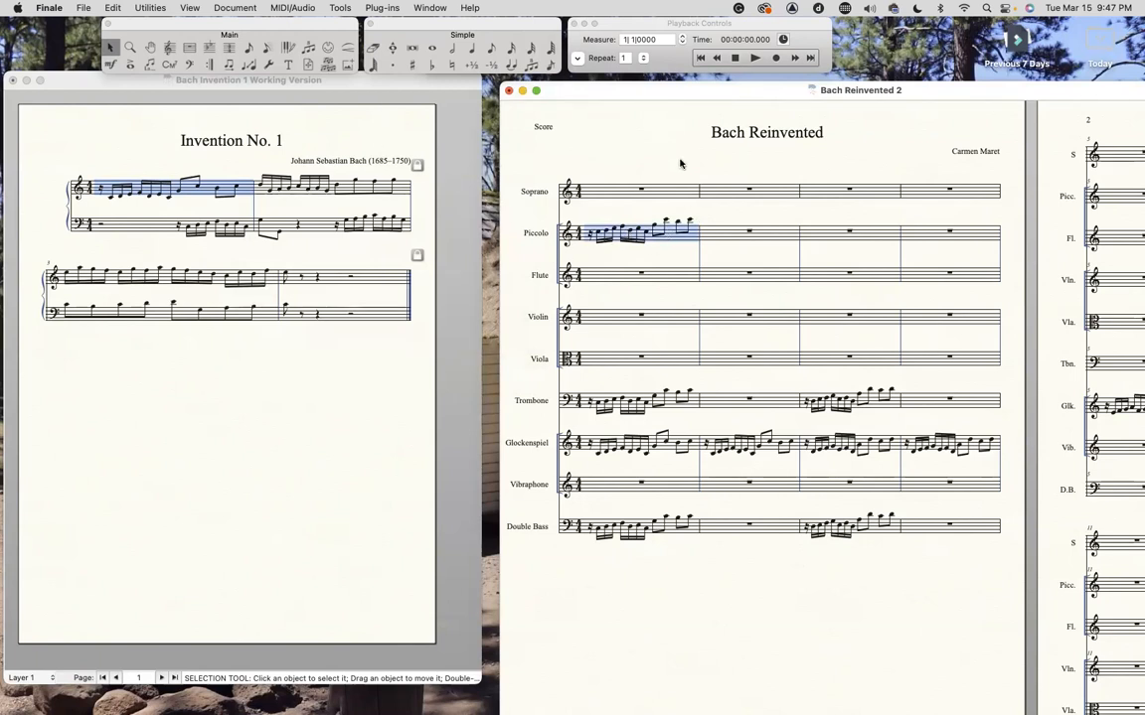
click(672, 256)
drag(651, 205, 696, 262)
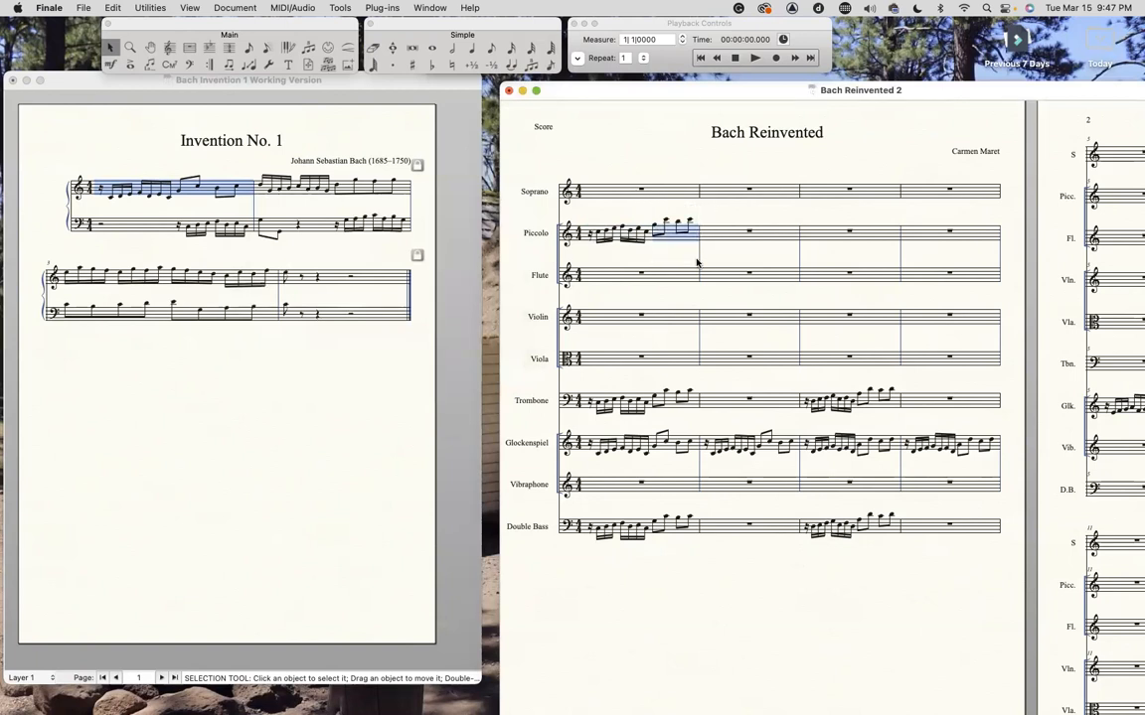
click(606, 234)
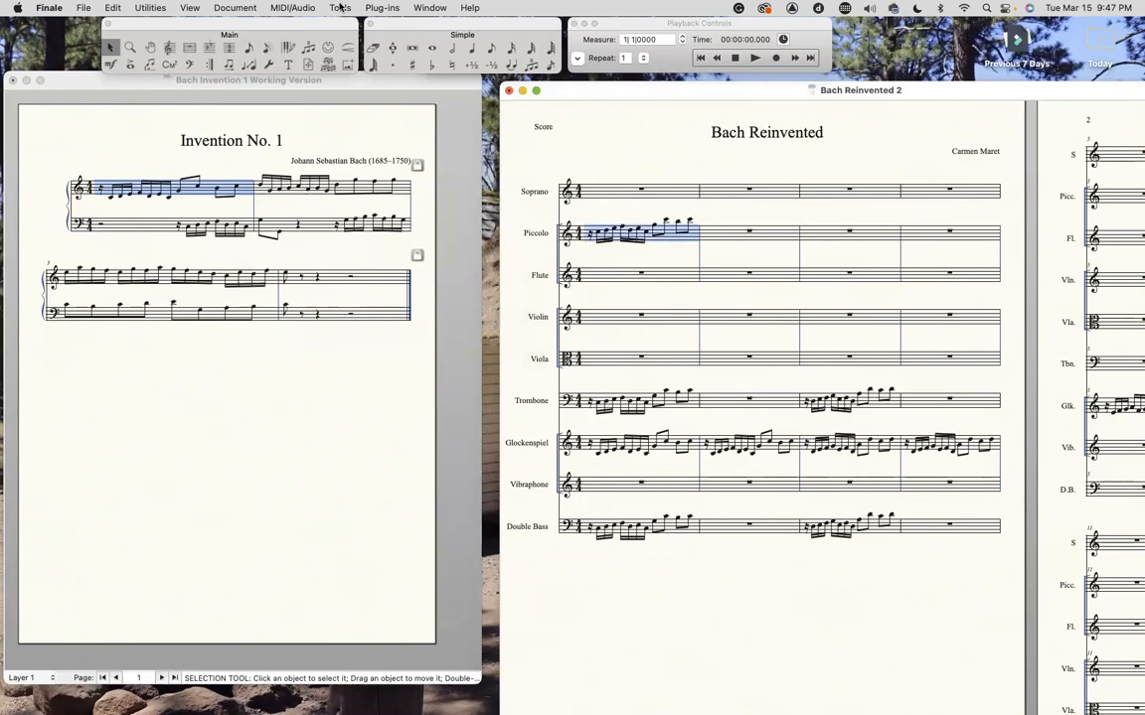
click(382, 8)
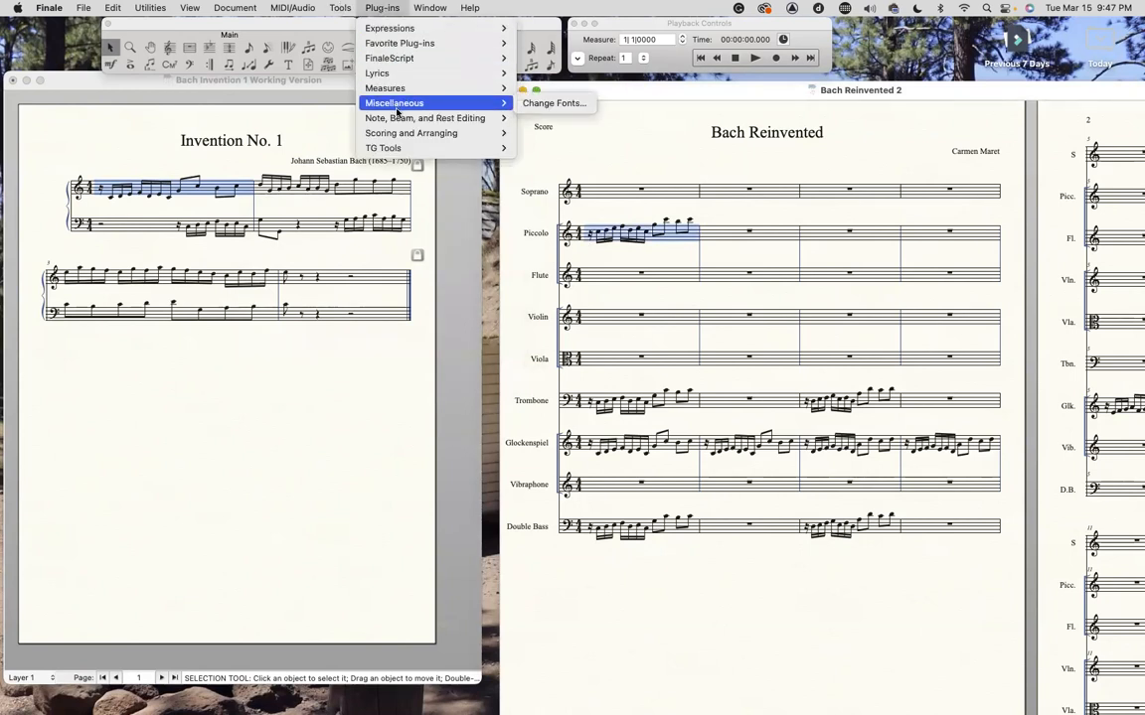
mouse_move(424, 117)
mouse_move(467, 134)
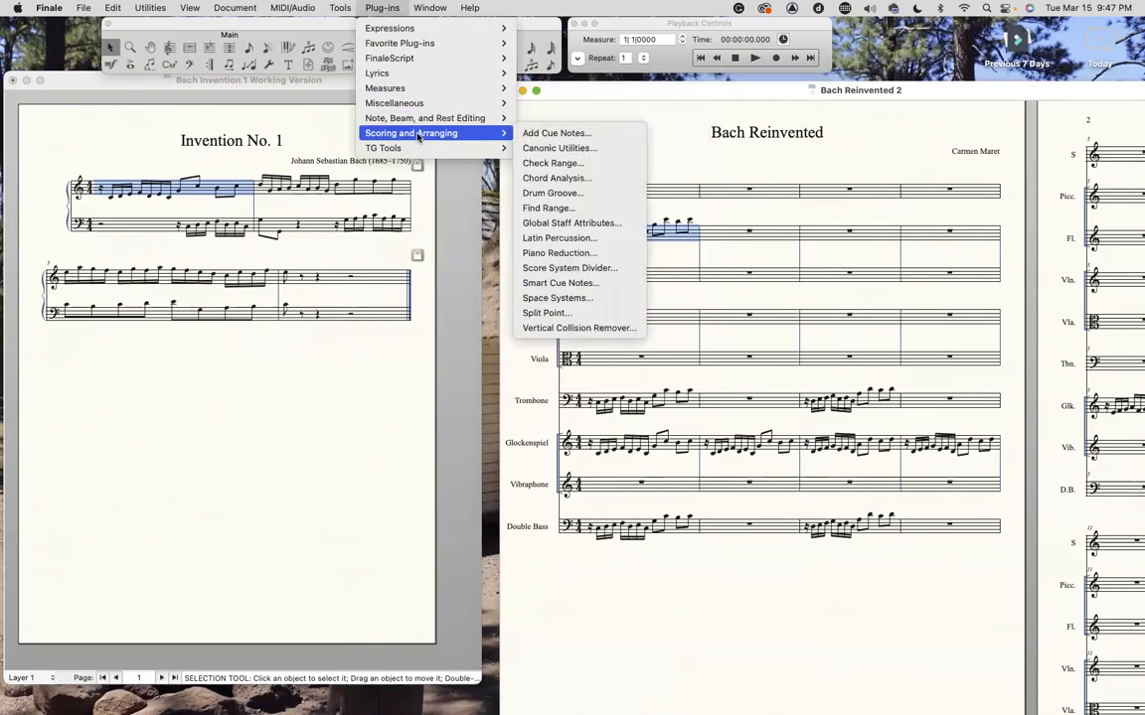
click(569, 149)
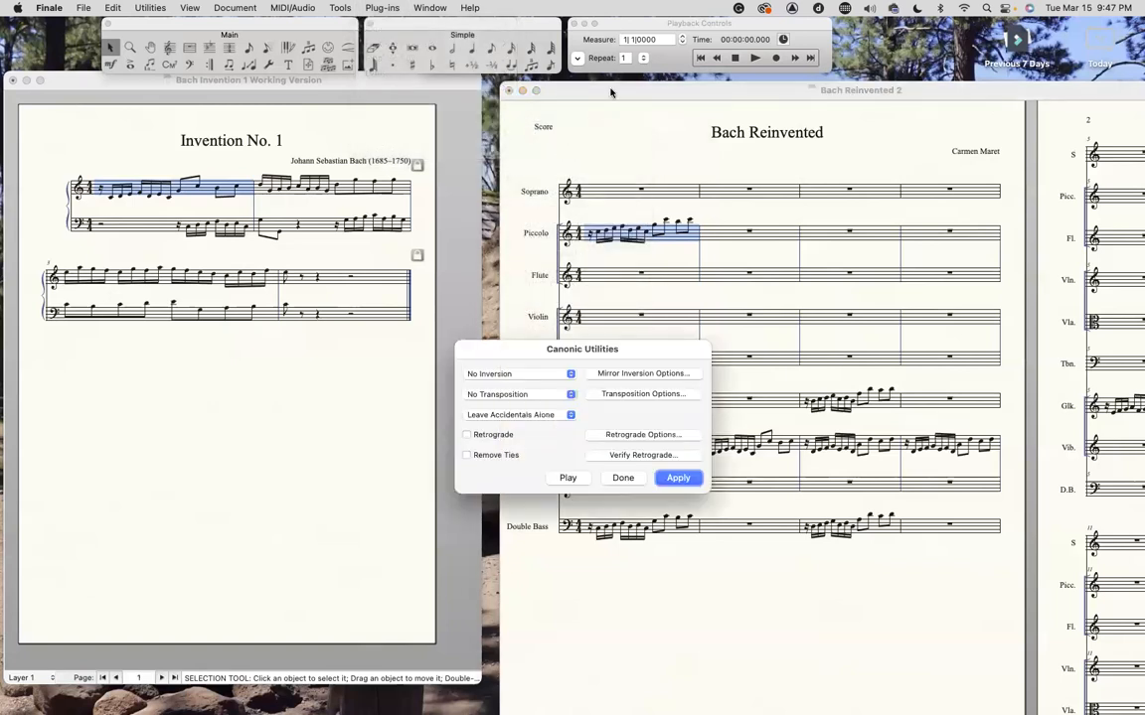
click(534, 378)
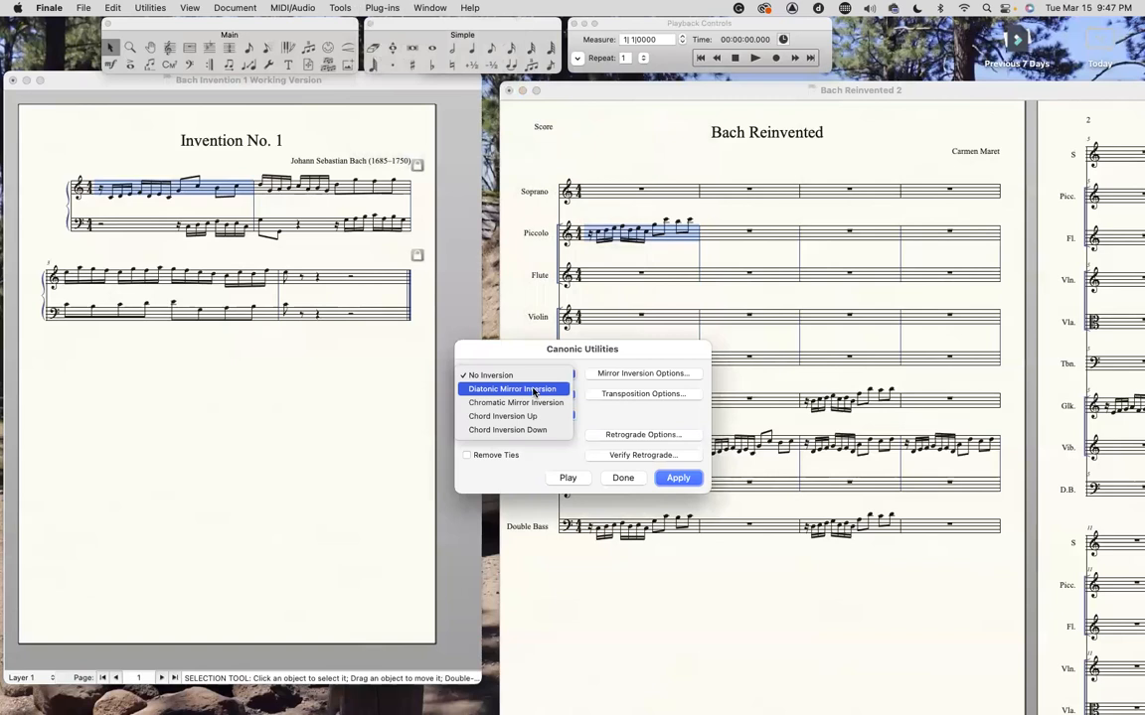
click(533, 390)
drag(656, 354, 425, 228)
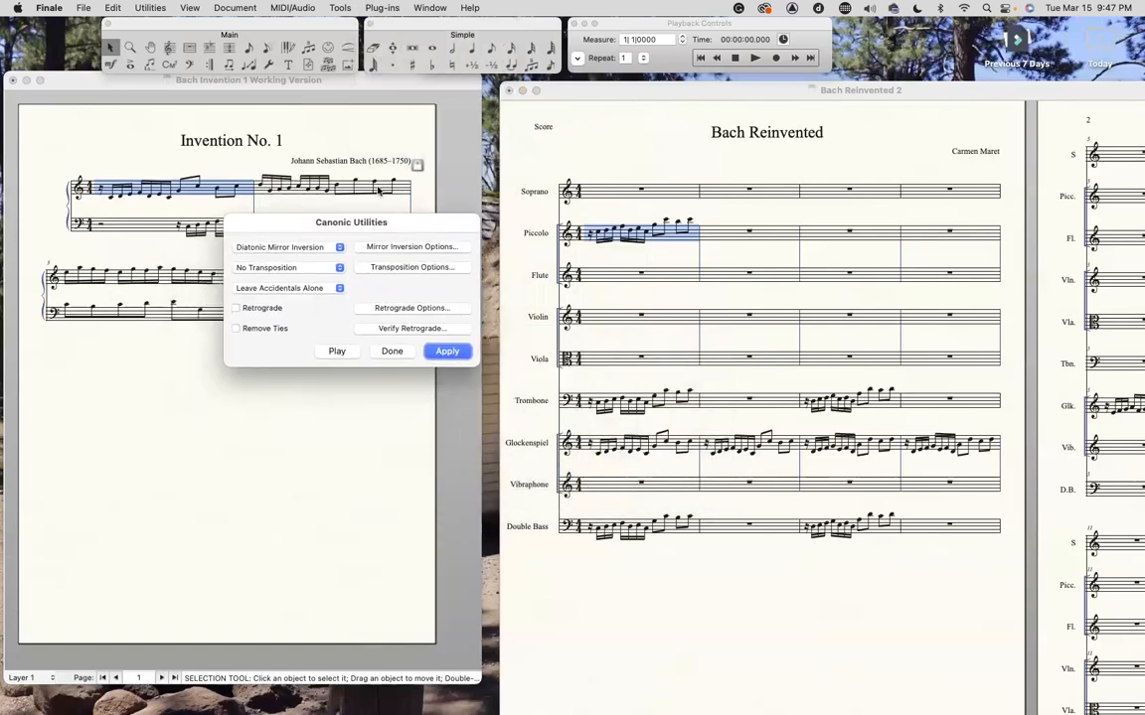
click(448, 351)
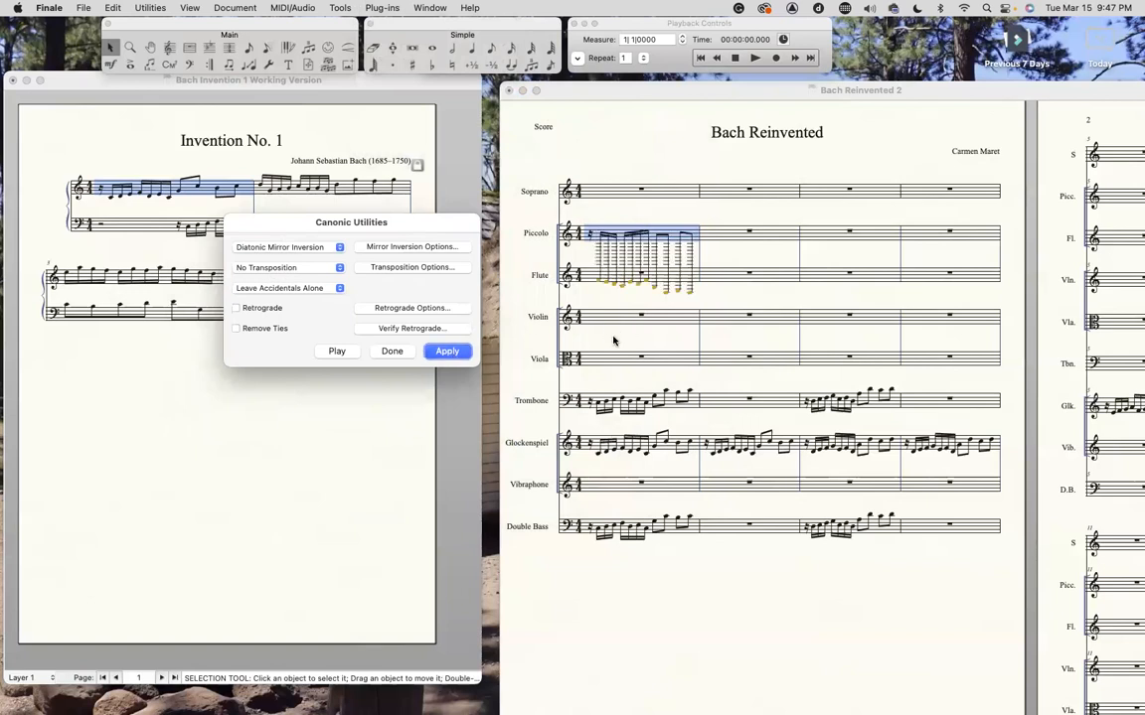
click(398, 351)
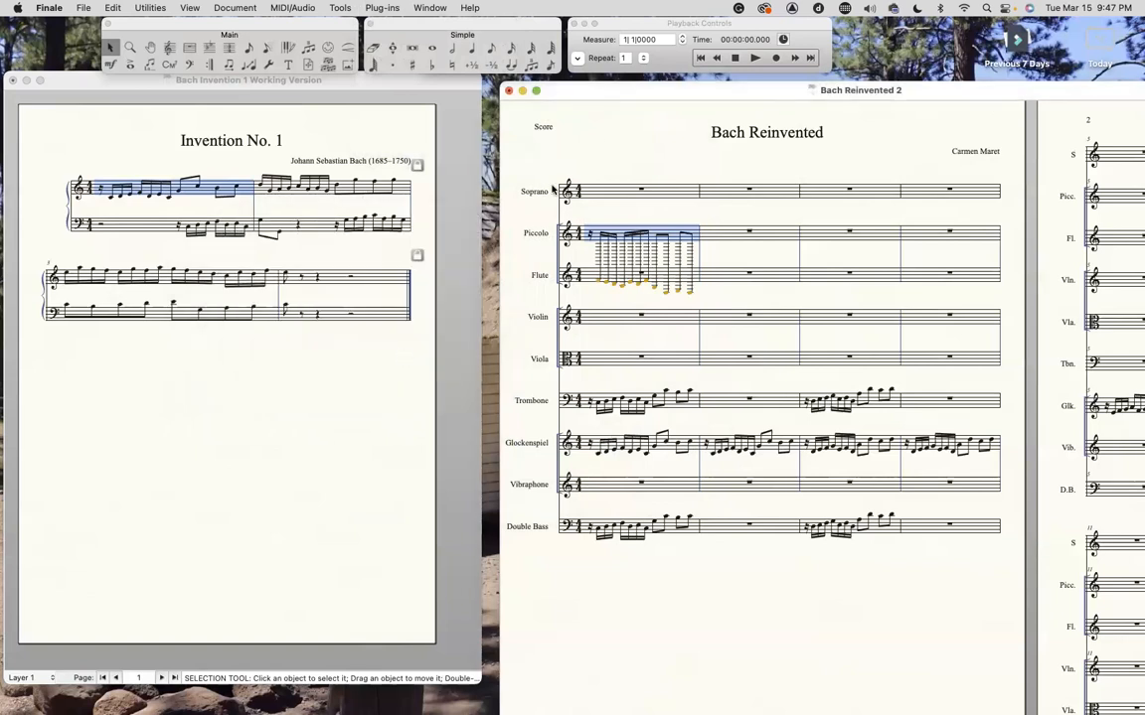
Transpose the inverted melody in measure 1 of the Piccolo staff up four octaves
key(9)
key(9)
key(9)
key(9)
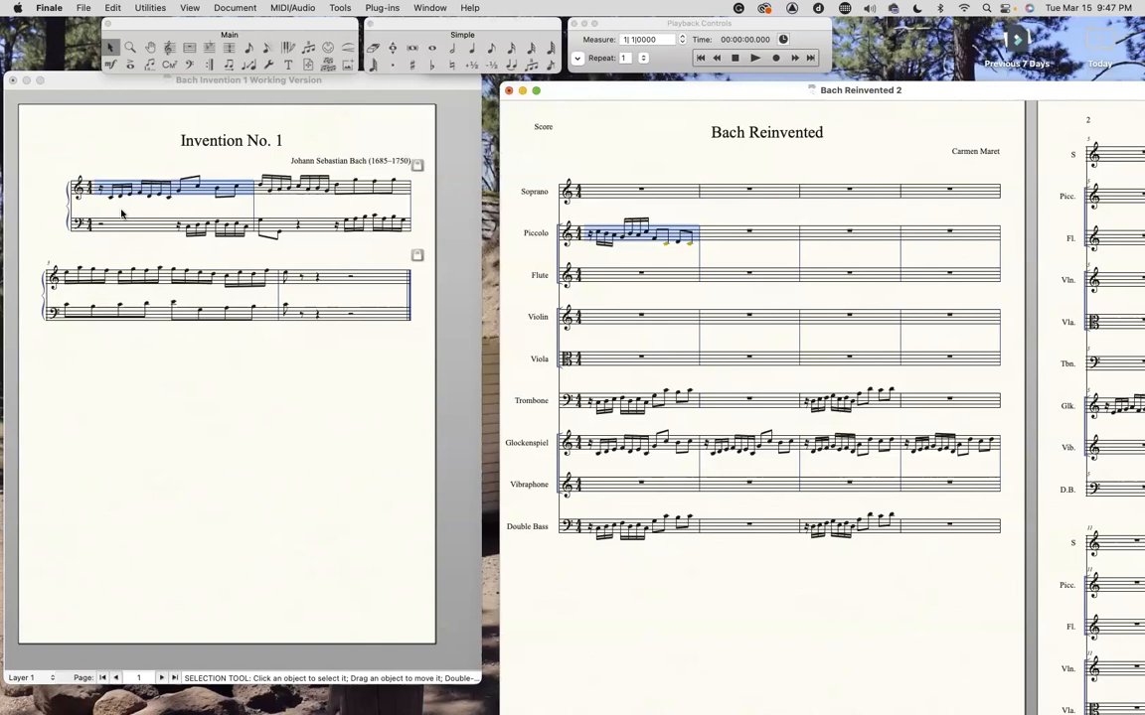
Clear the selection and play back the opening to check the inverted Piccolo melody against the other instruments
click(648, 282)
click(648, 307)
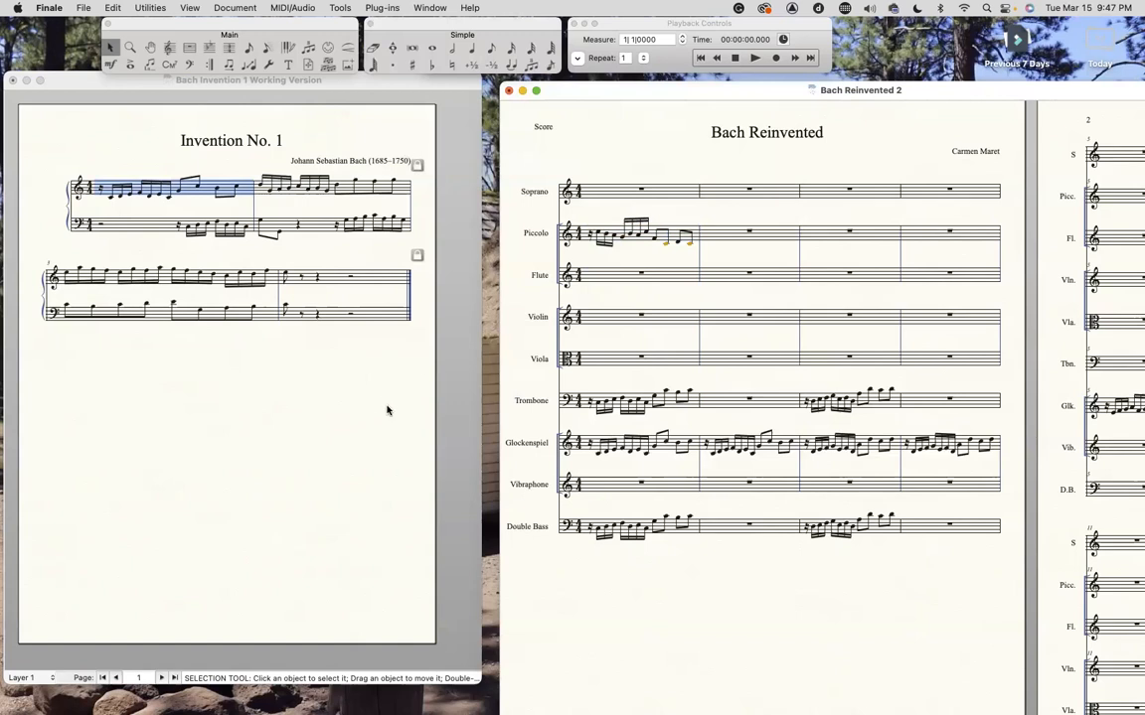
click(754, 57)
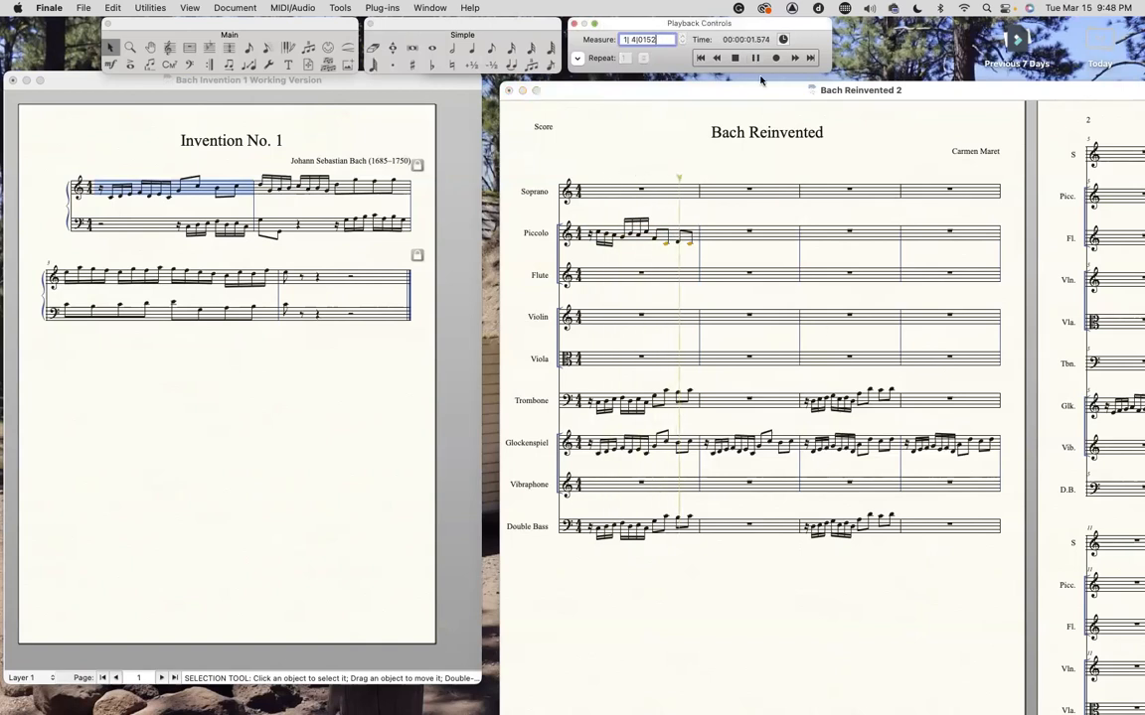
click(735, 60)
Copy the inverted Piccolo melody from measure 1 into measure 7 of the same staff
click(648, 242)
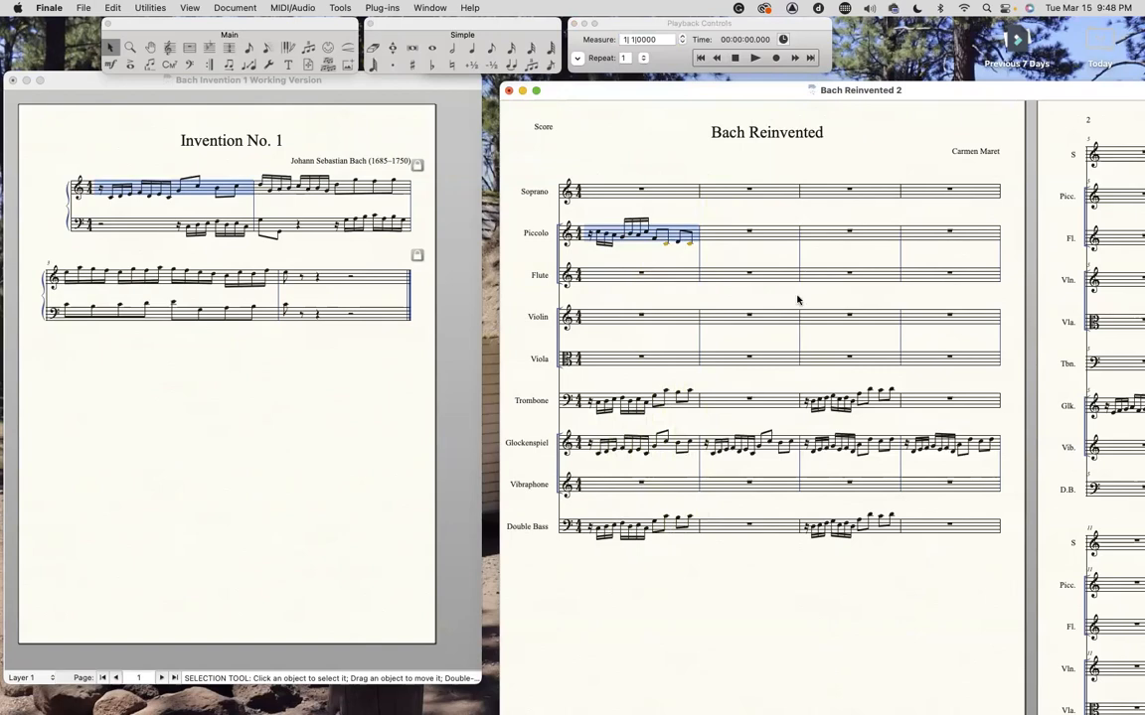
scroll(770, 301, right, 3)
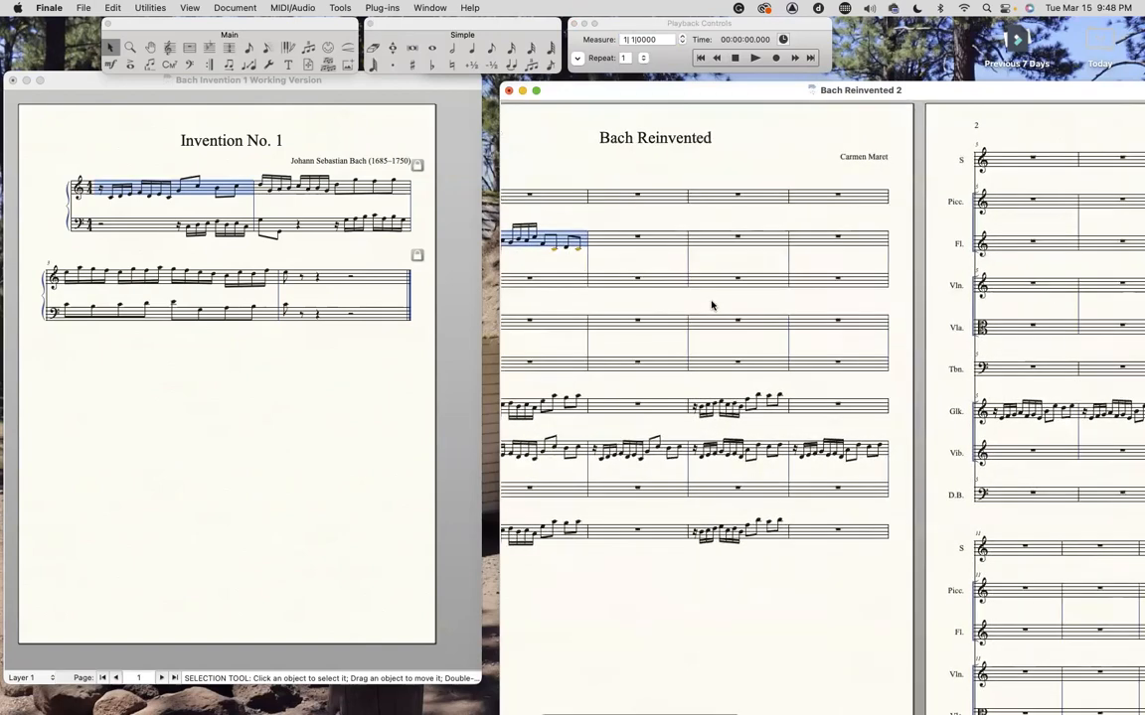
scroll(712, 305, right, 7)
click(949, 200)
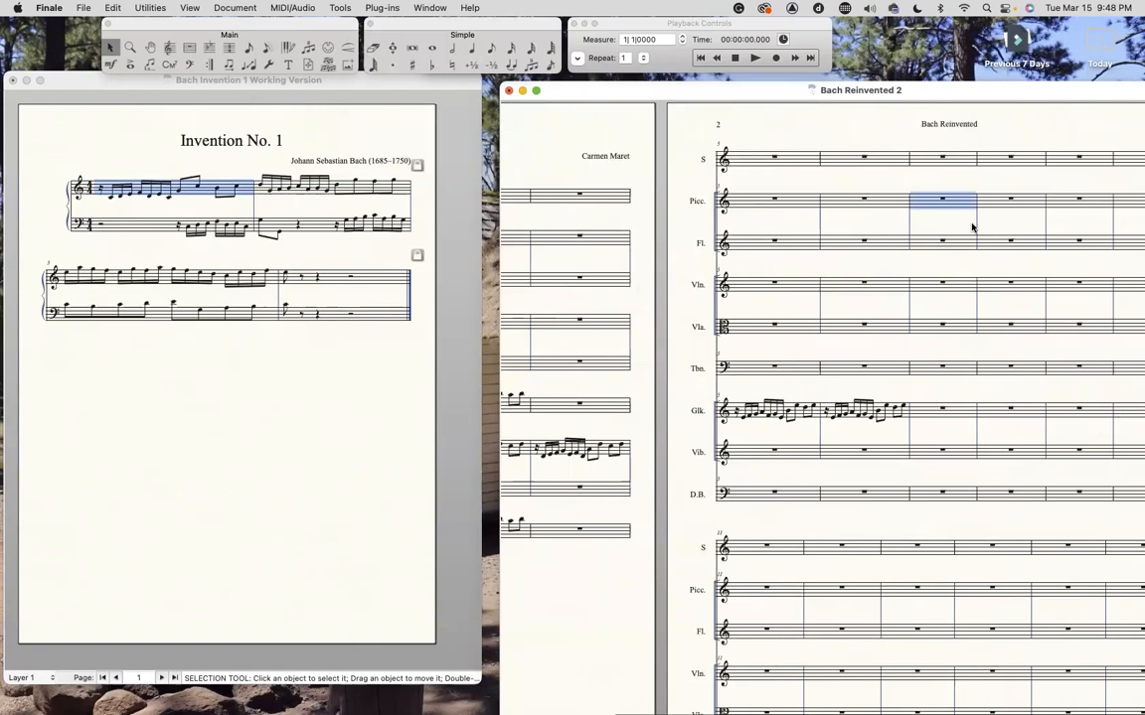
key(super+v)
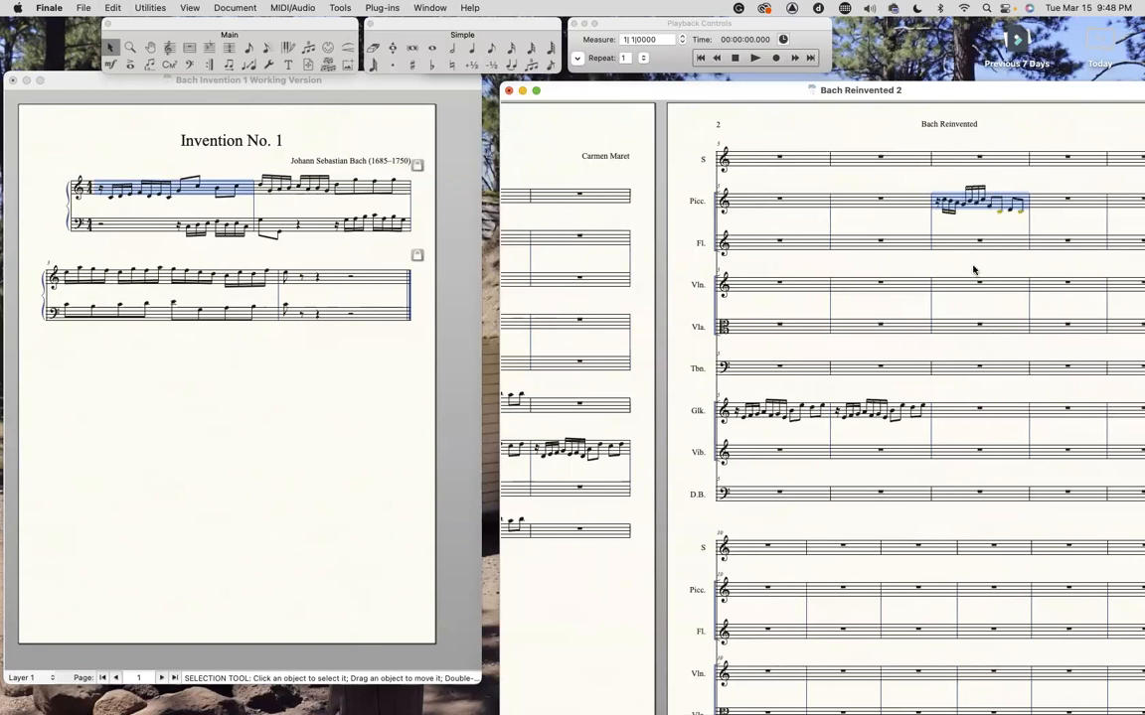
Delete the copied inverted melody from measure 7 of the Piccolo staff
scroll(959, 270, left, 12)
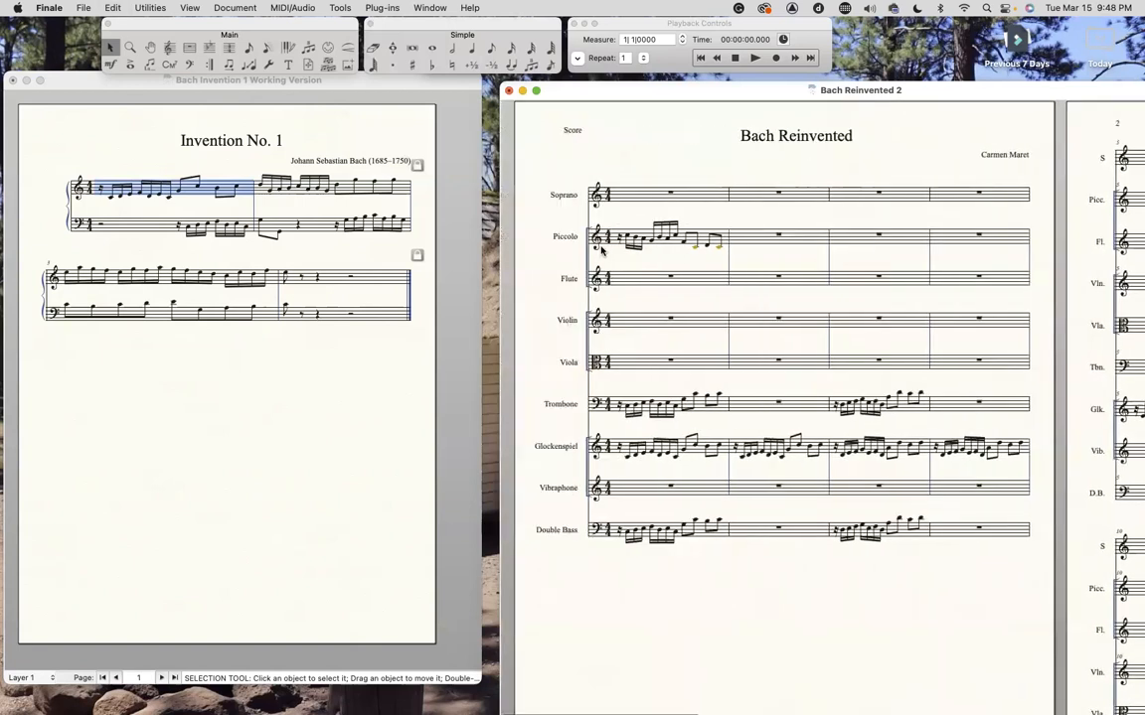
click(653, 239)
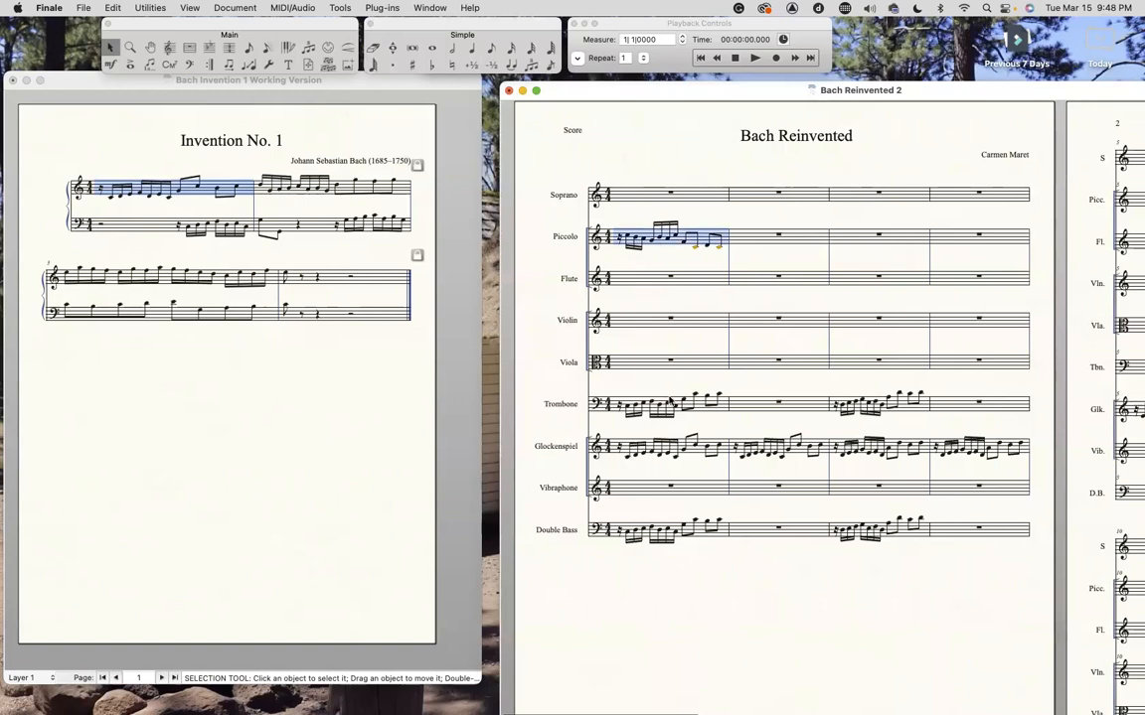
scroll(747, 399, right, 10)
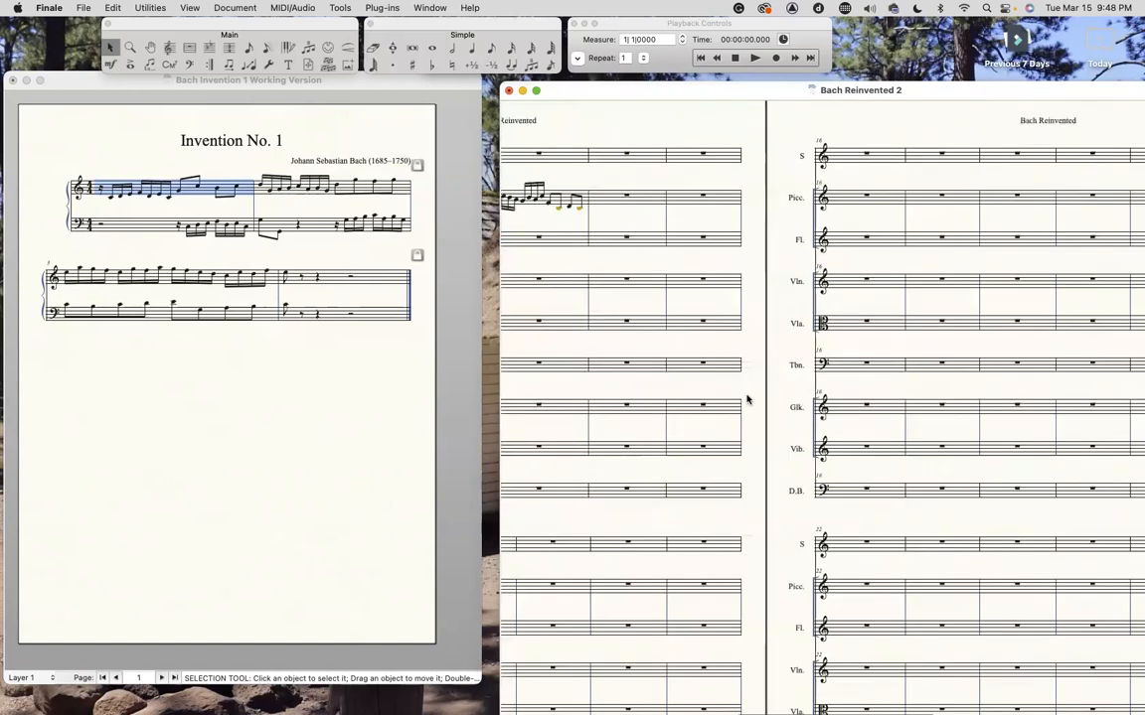
scroll(748, 399, left, 10)
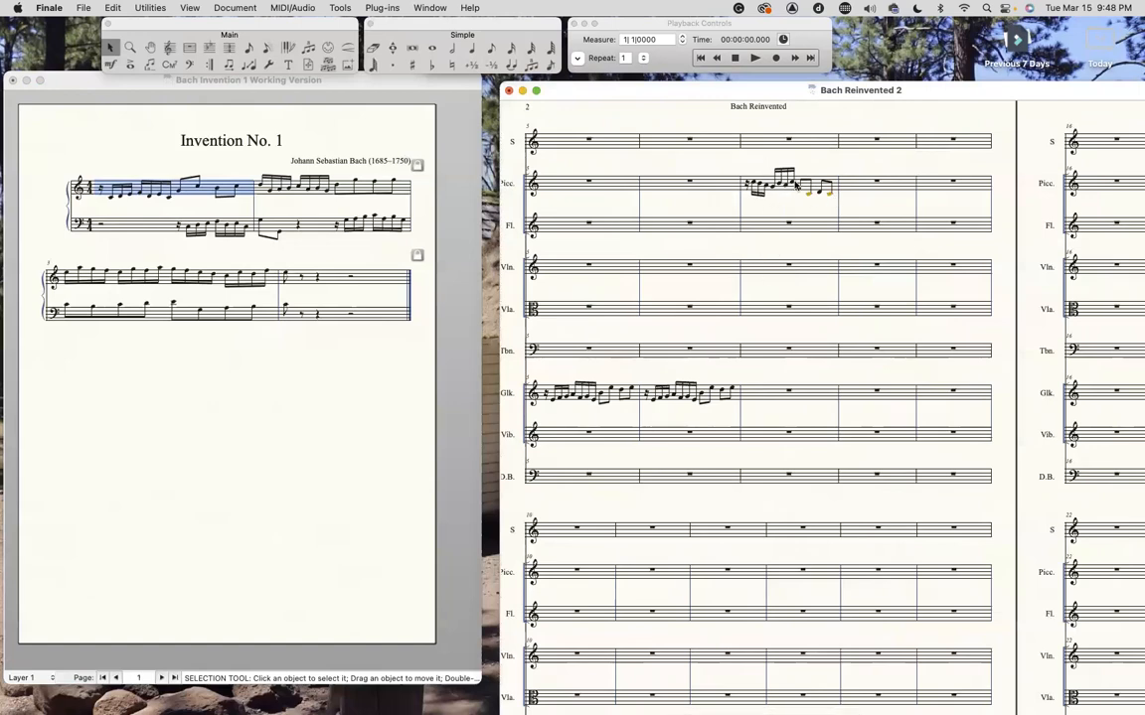
scroll(775, 239, left, 5)
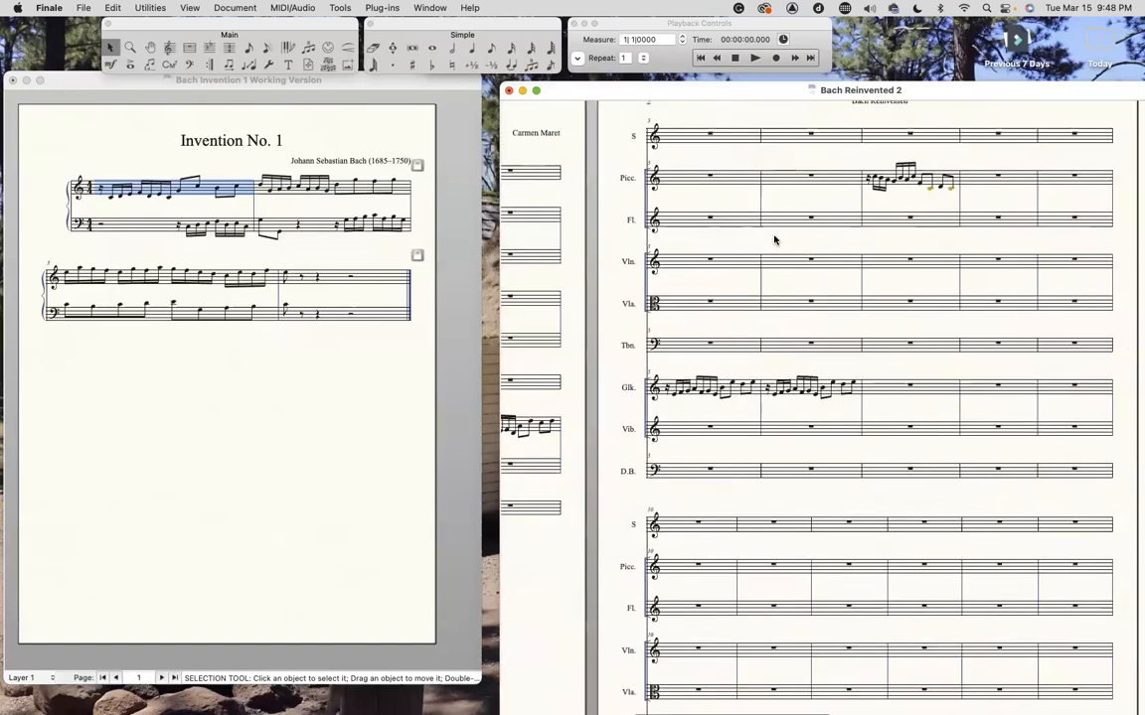
scroll(775, 240, right, 4)
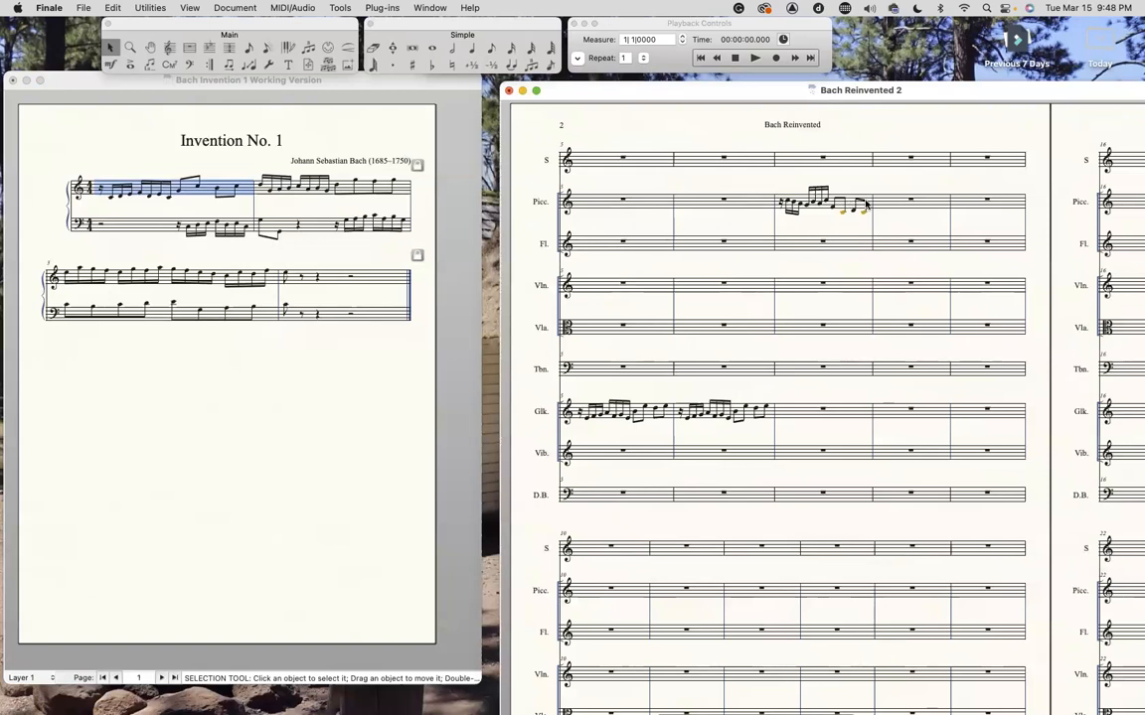
click(865, 204)
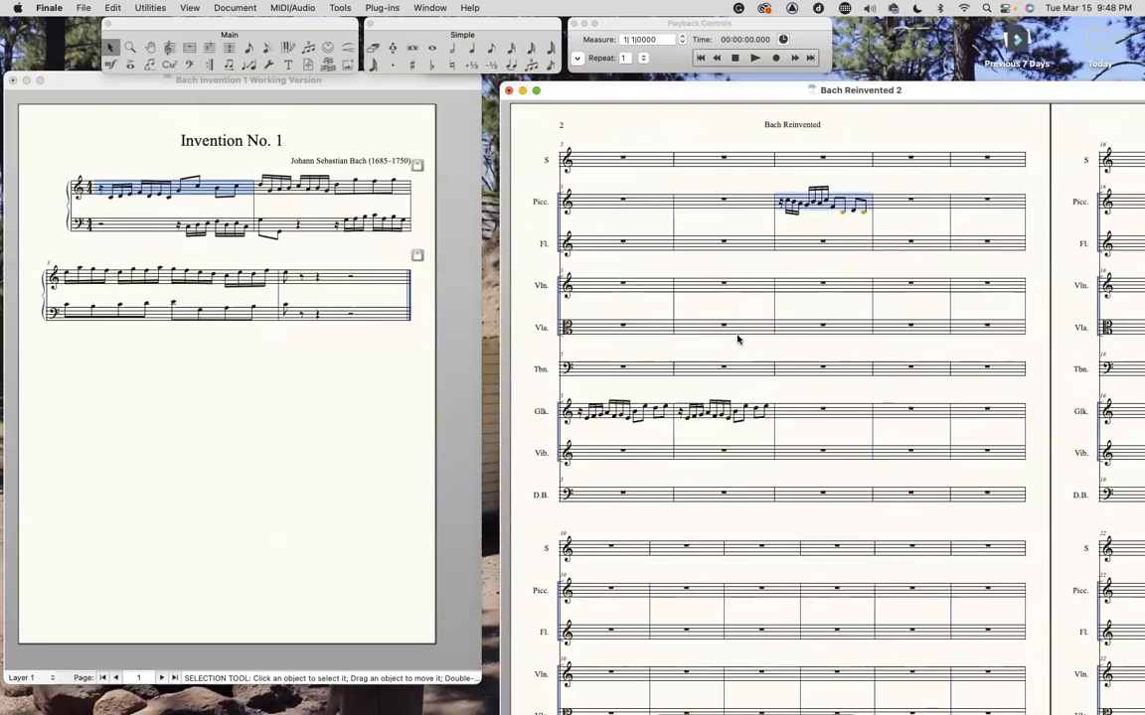
key(Delete)
Apply a diatonic mirror inversion with retrograde to measure 1 of the Piccolo staff using Canonic Utilities
scroll(669, 370, left, 15)
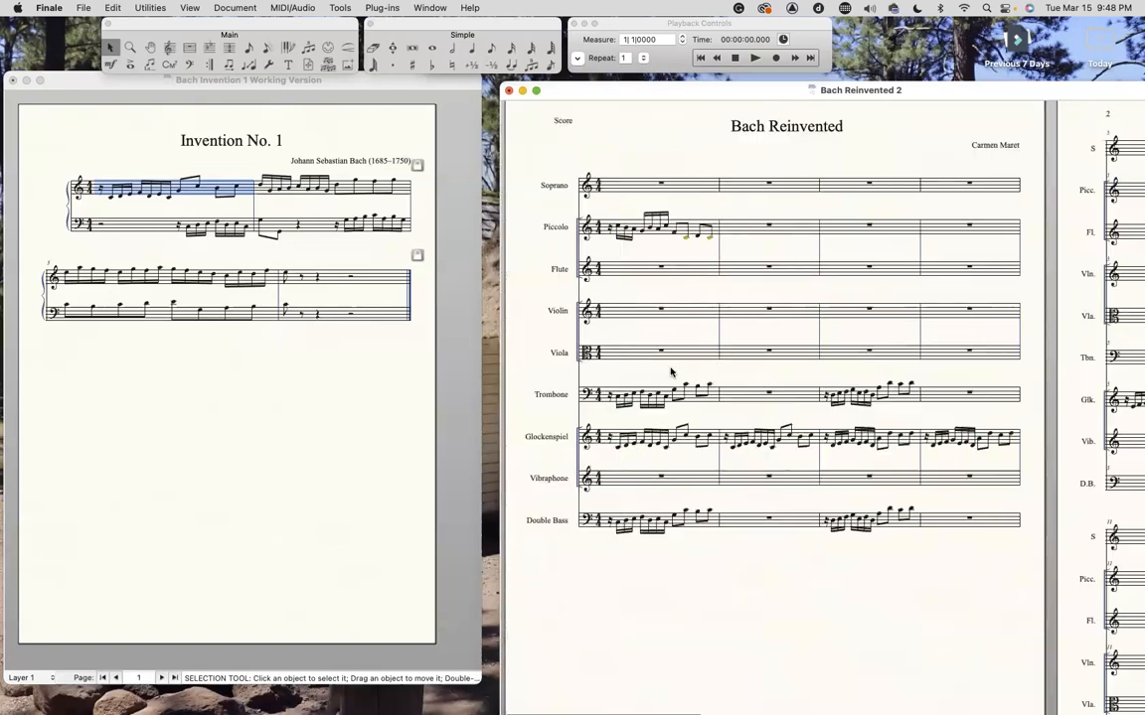
click(651, 227)
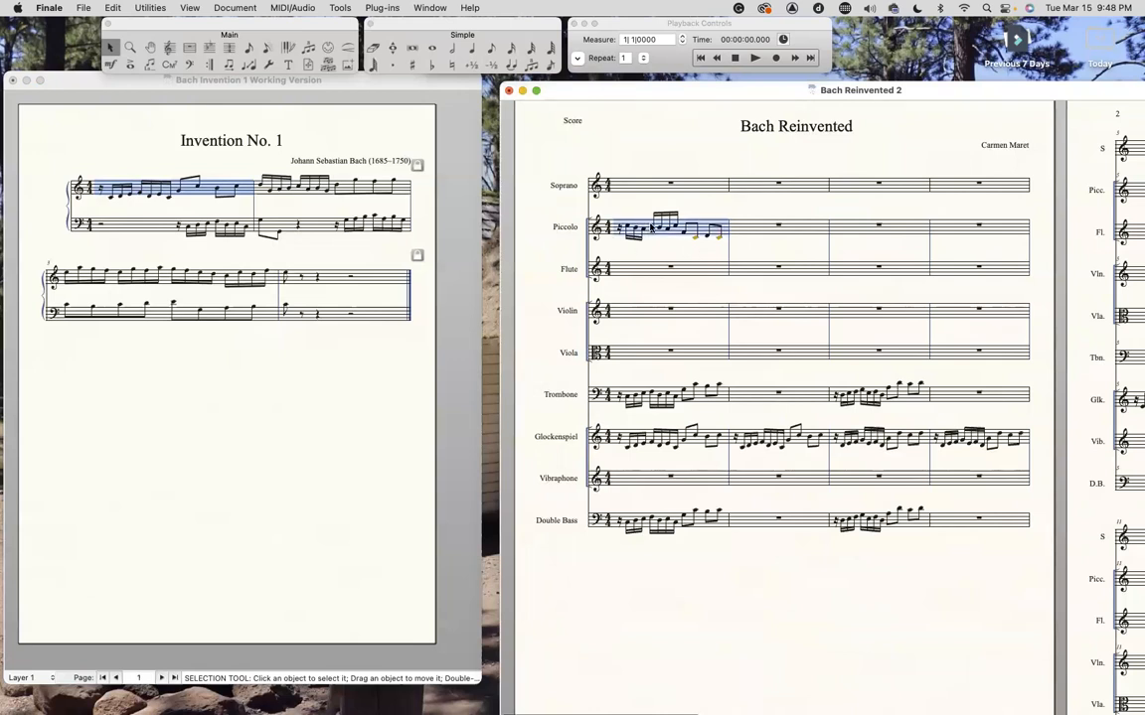
click(382, 7)
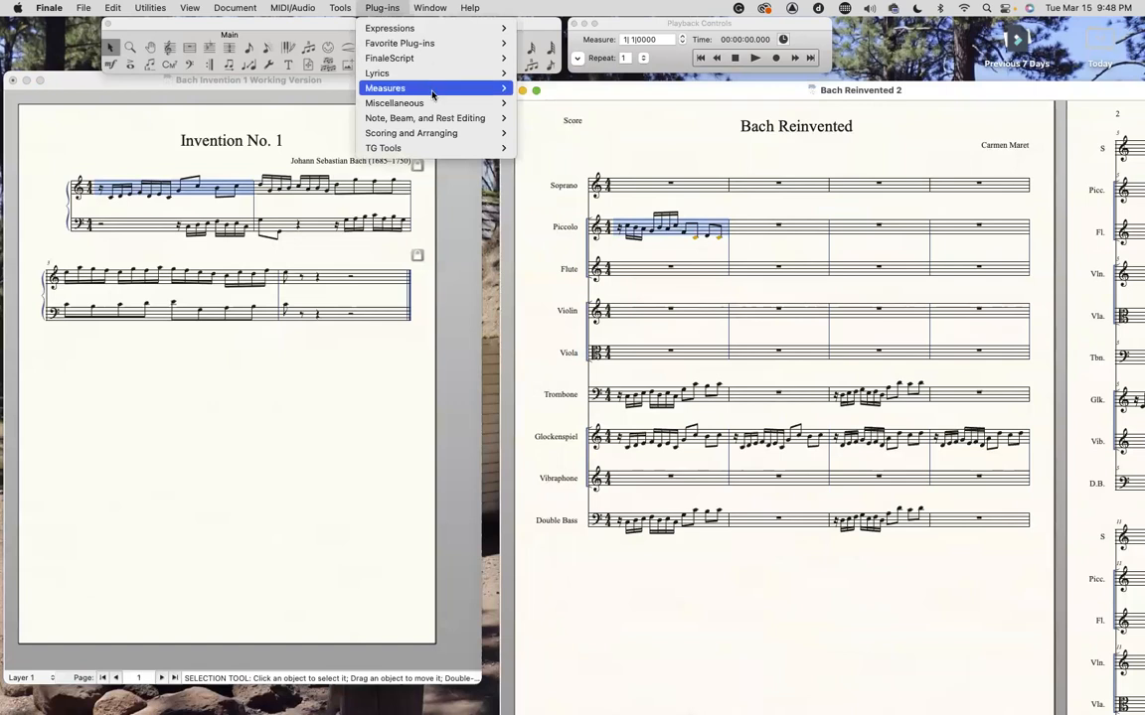
mouse_move(431, 131)
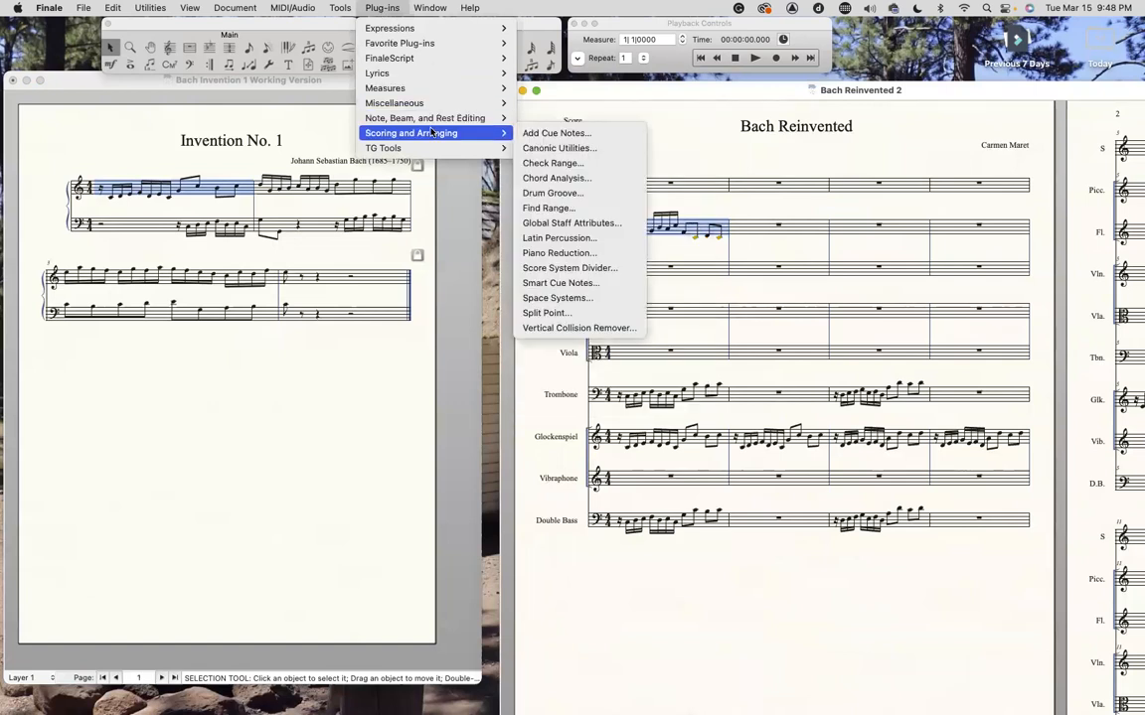
click(592, 149)
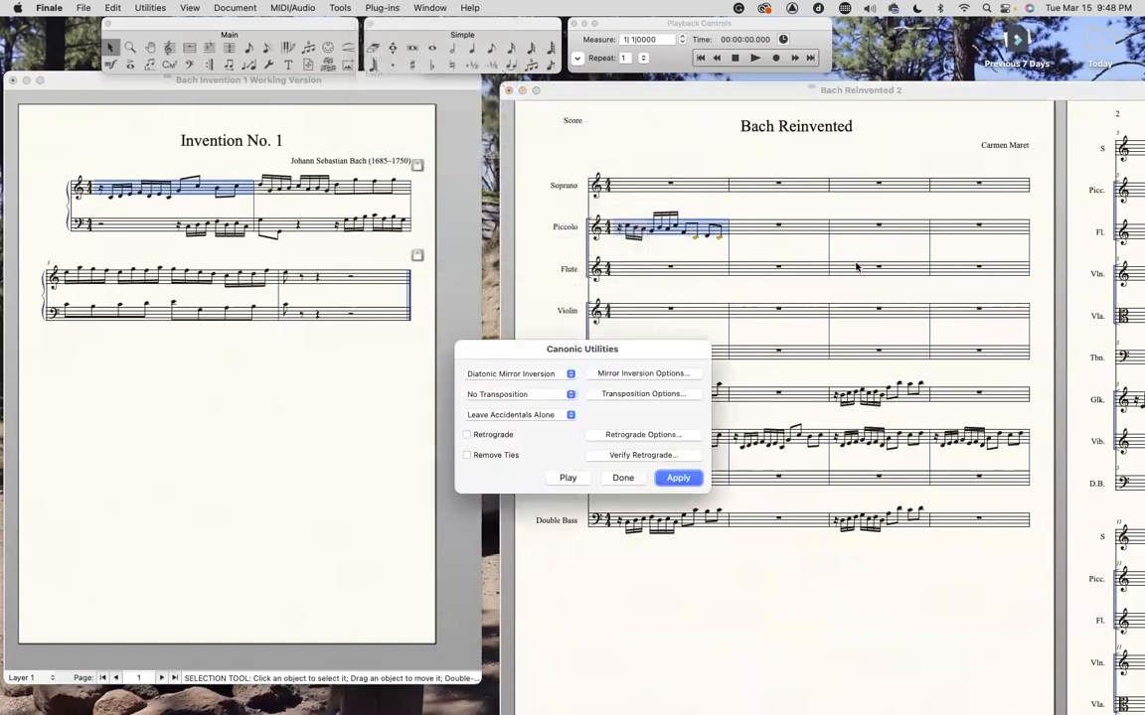
click(466, 435)
click(683, 479)
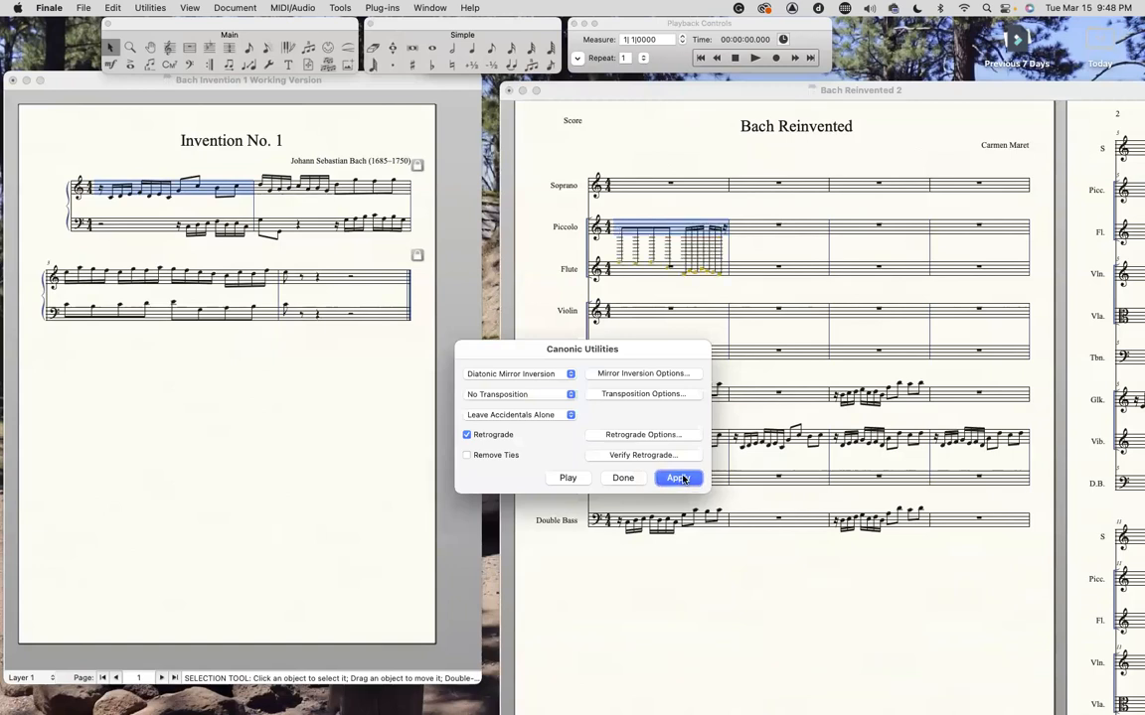
click(623, 478)
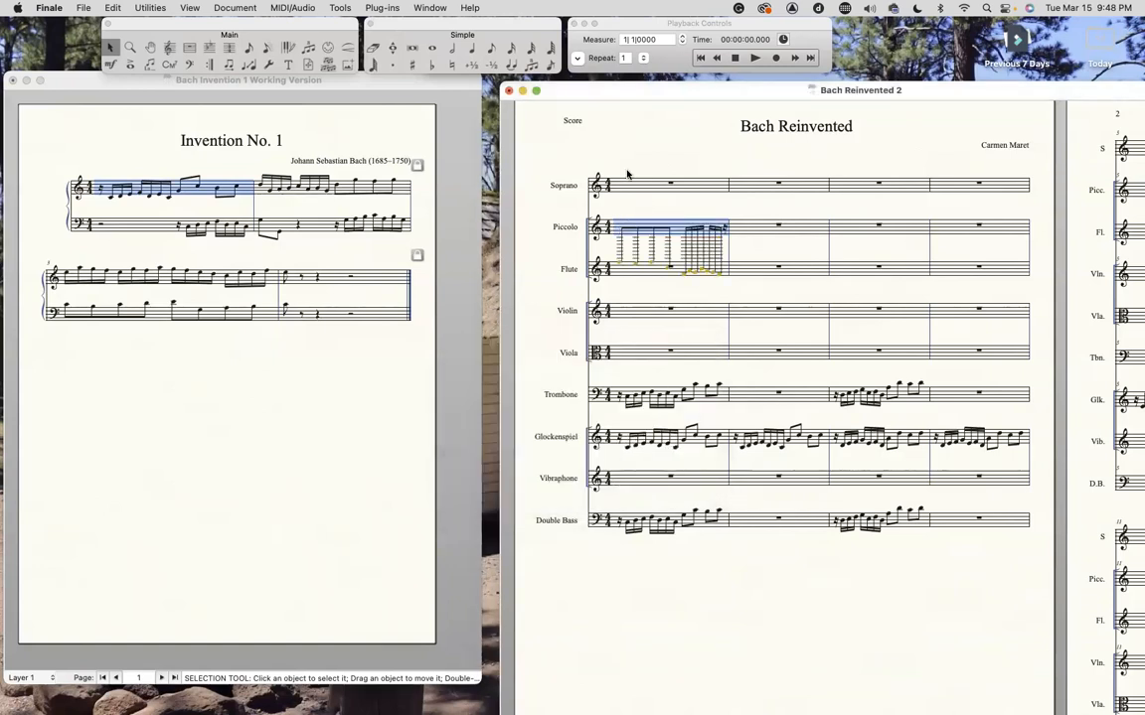
Transpose measure 1 of the Piccolo staff up three octaves and play back the opening to check it
key(9)
key(9)
key(9)
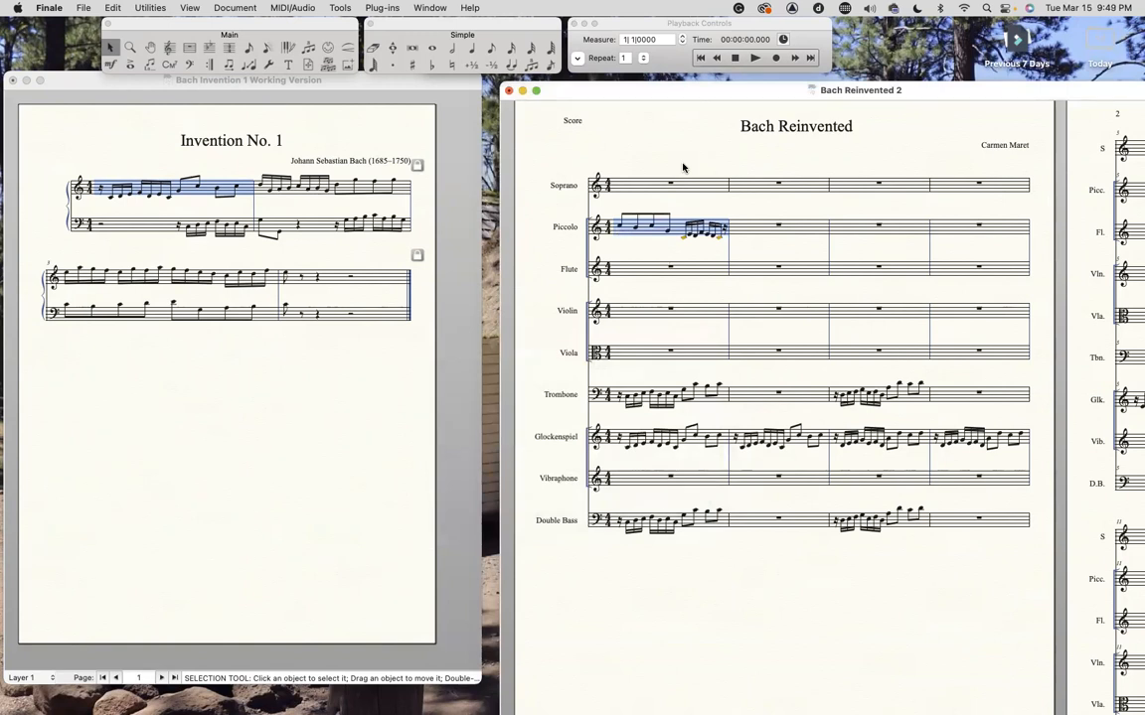
click(754, 59)
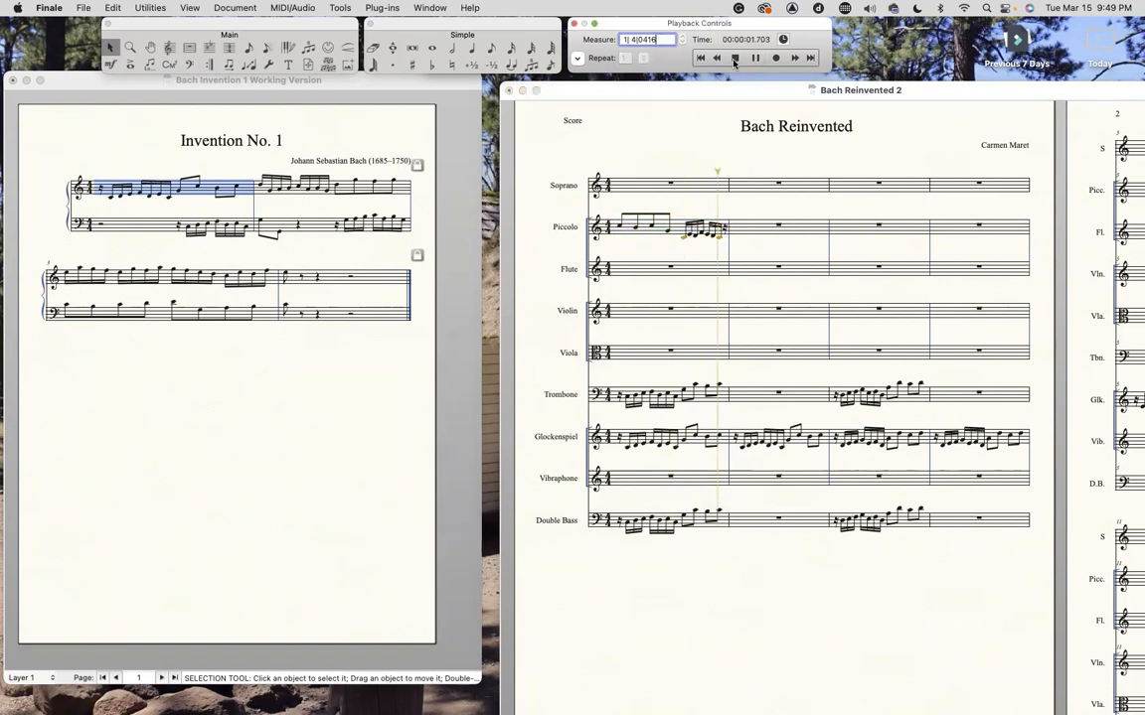
click(735, 59)
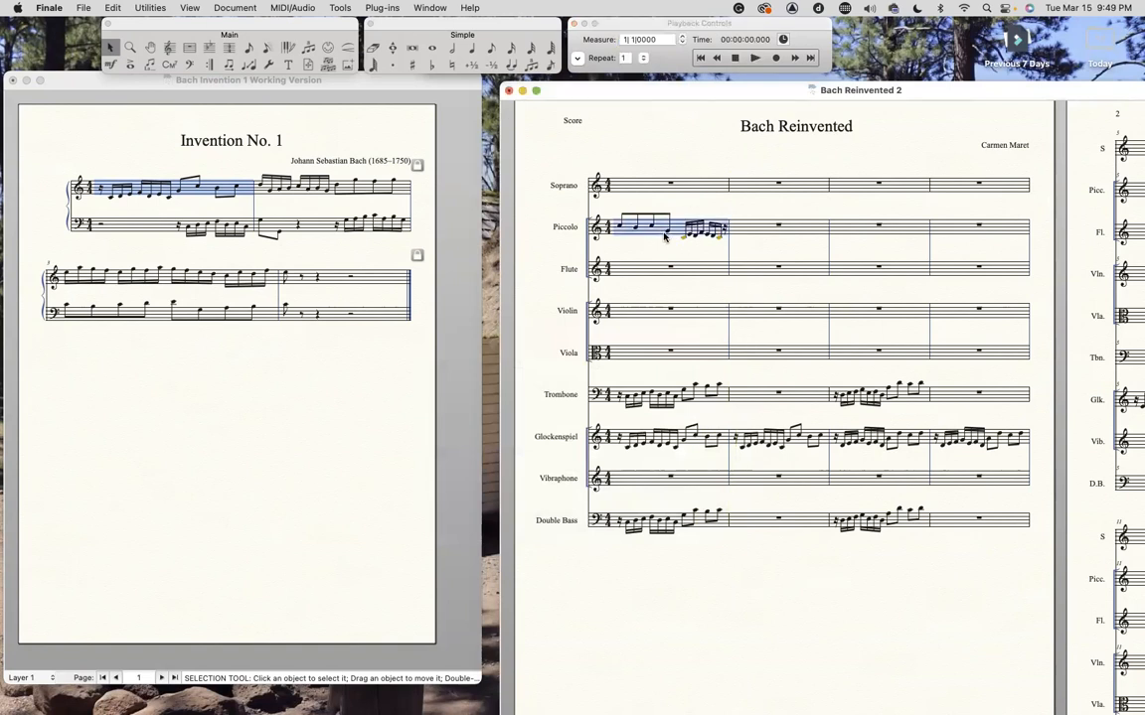
Copy the retrograde Piccolo melody from measure 1 into measures 2 and 3 of the same staff
click(757, 243)
key(super+v)
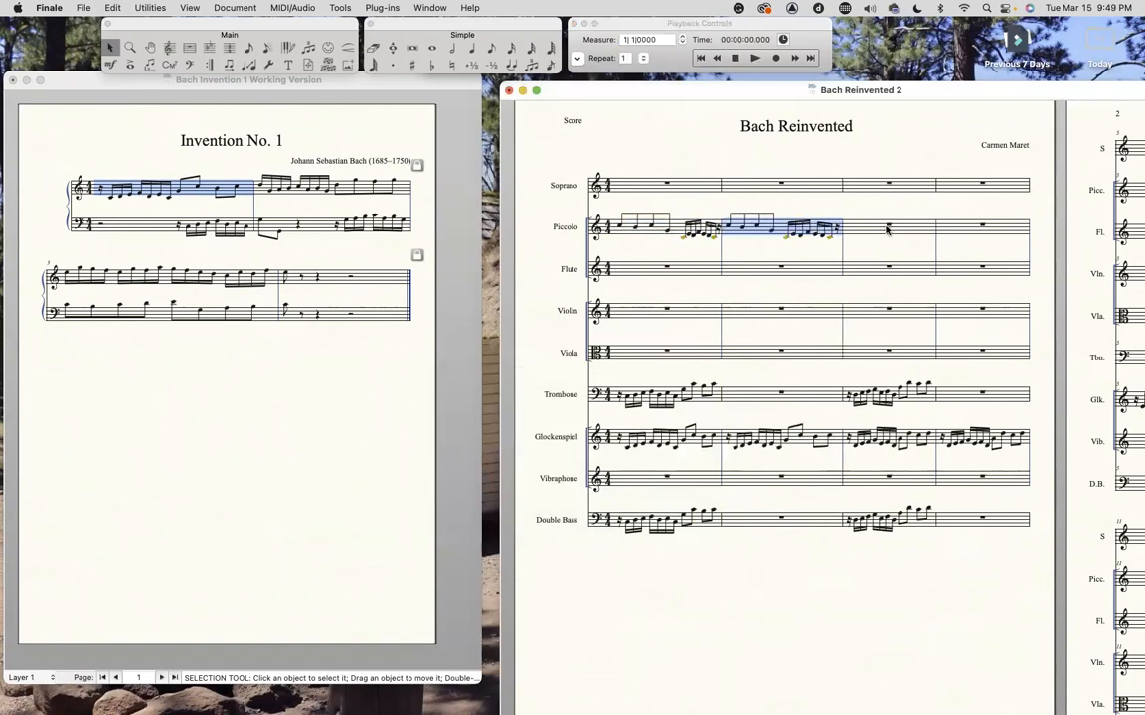
click(887, 230)
key(super+v)
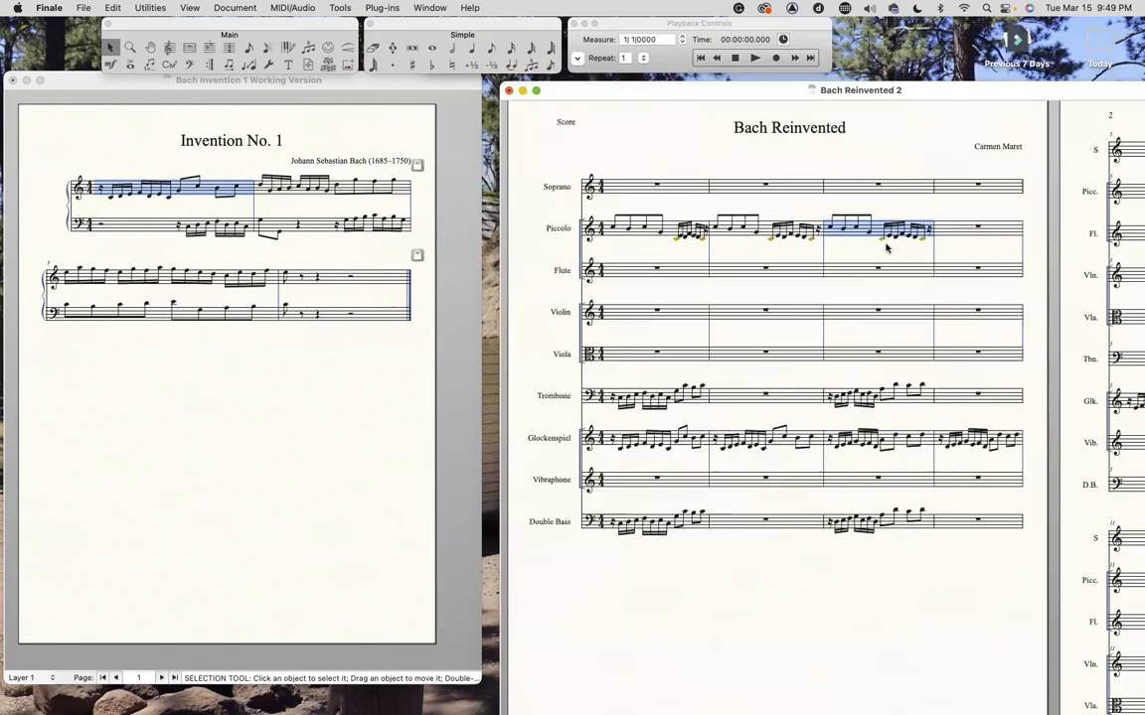
Copy the sixteenth-note second half of Piccolo measure 3 into both halves of measure 4
scroll(887, 248, right, 2)
click(842, 268)
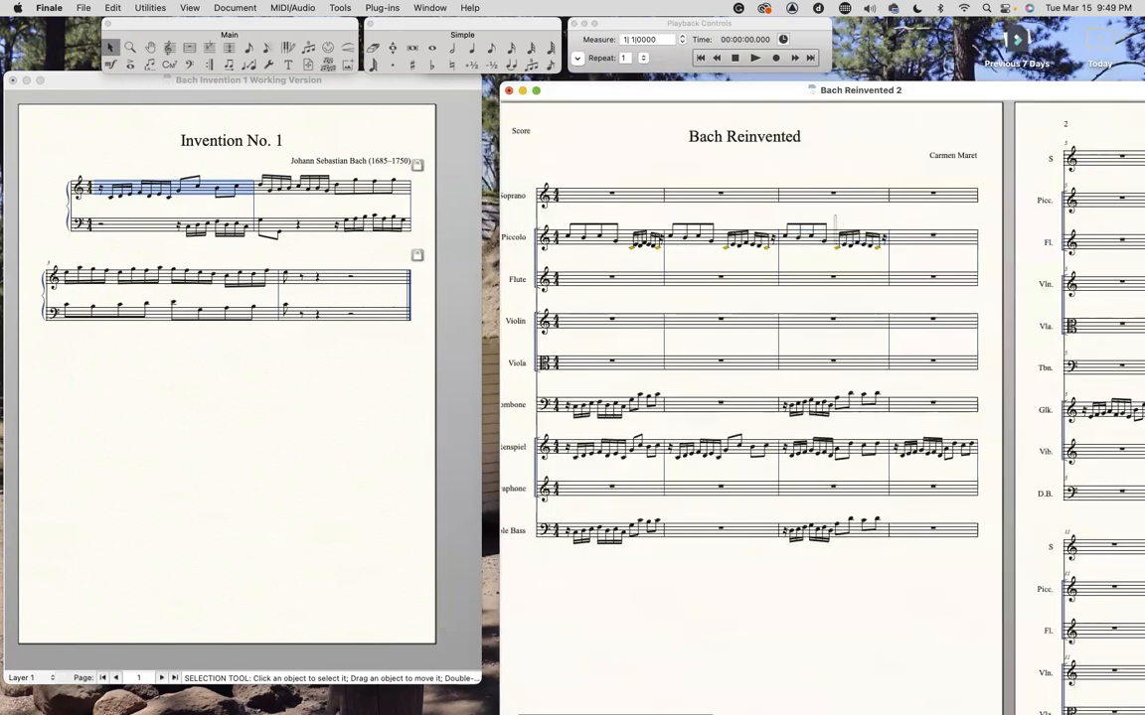
drag(835, 225, 889, 267)
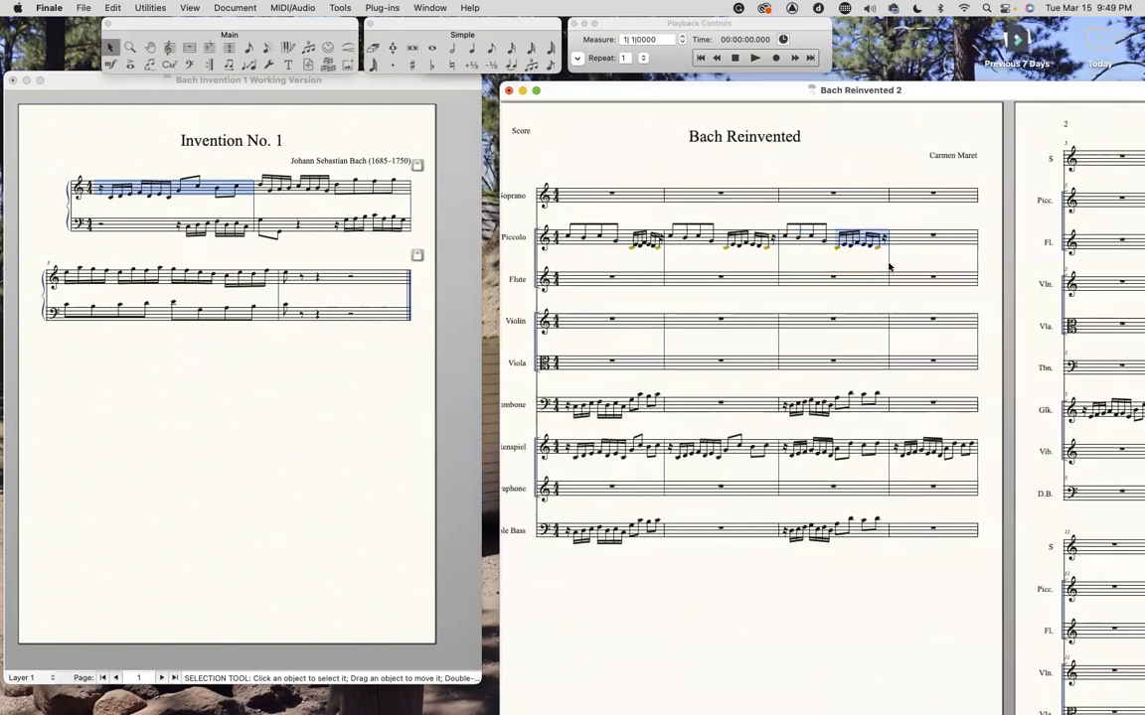
click(909, 239)
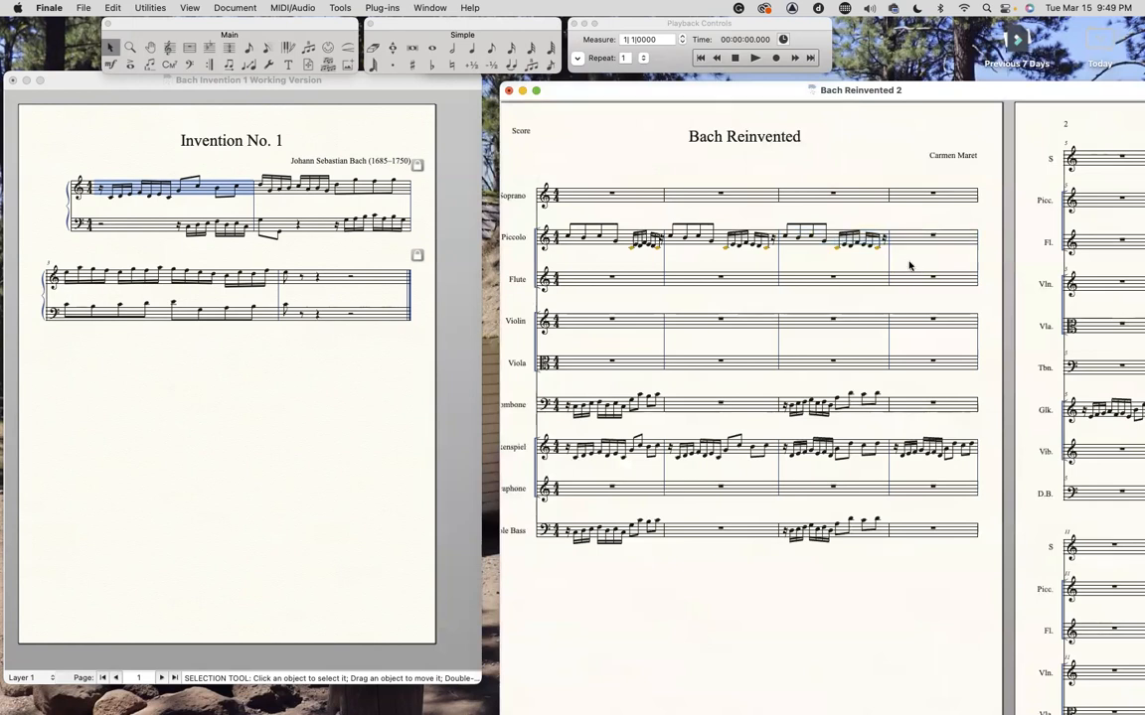
key(super+v)
key(Escape)
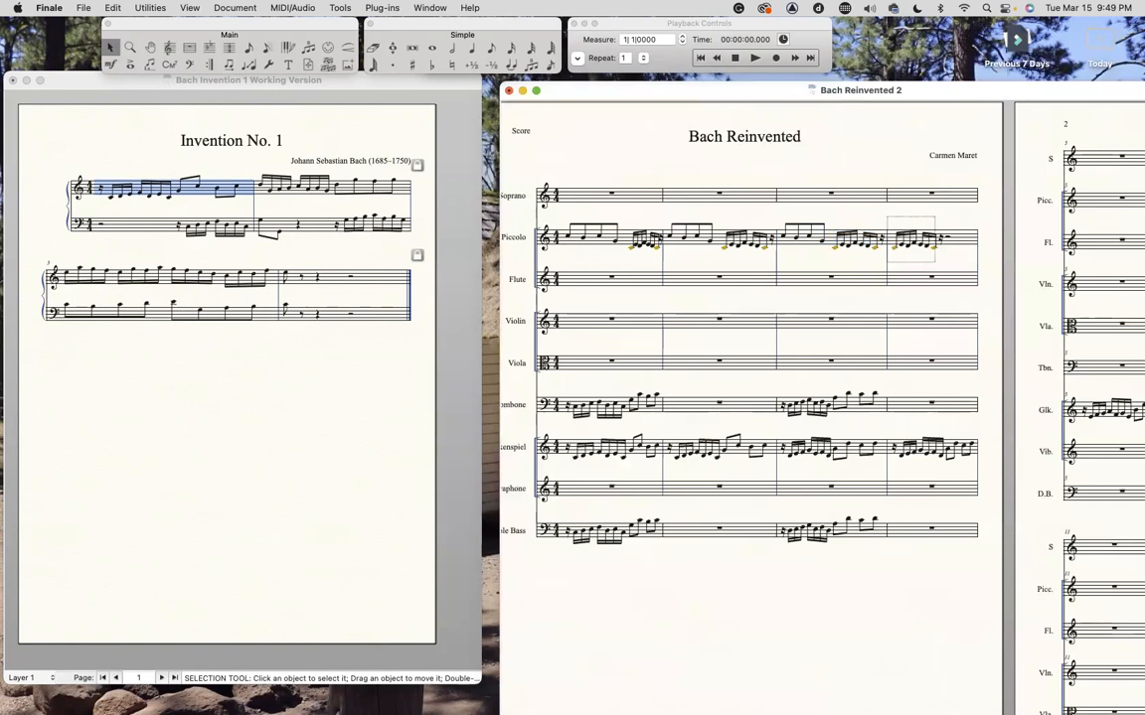
click(944, 257)
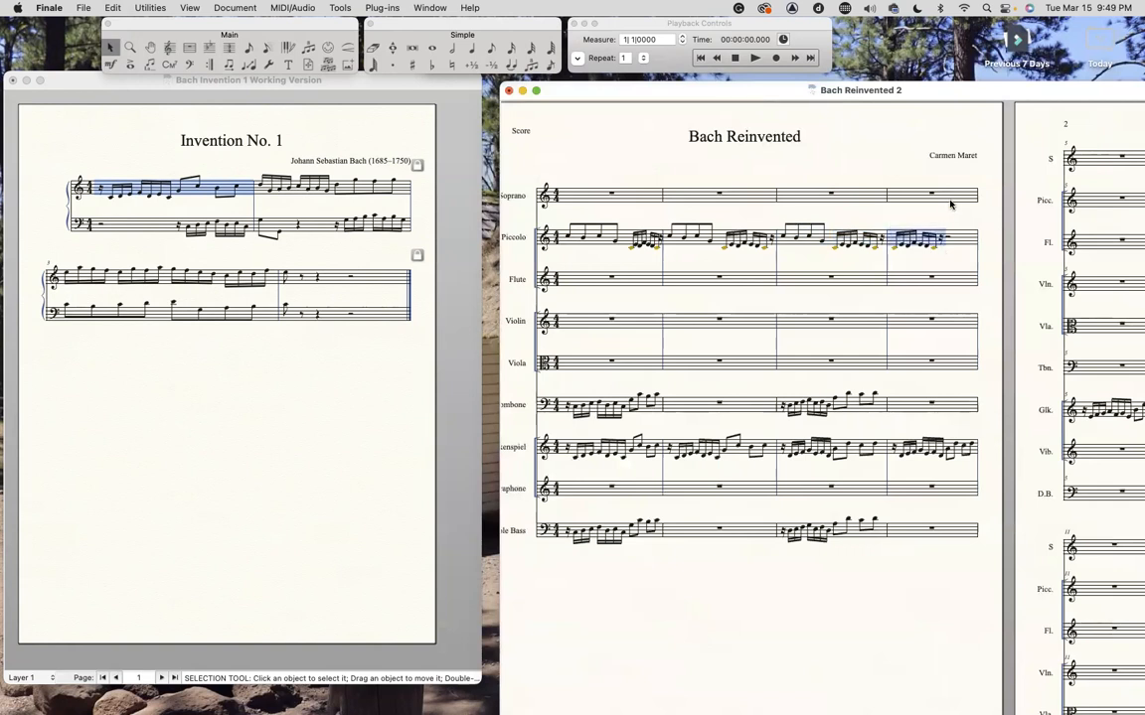
click(945, 225)
drag(945, 220, 981, 264)
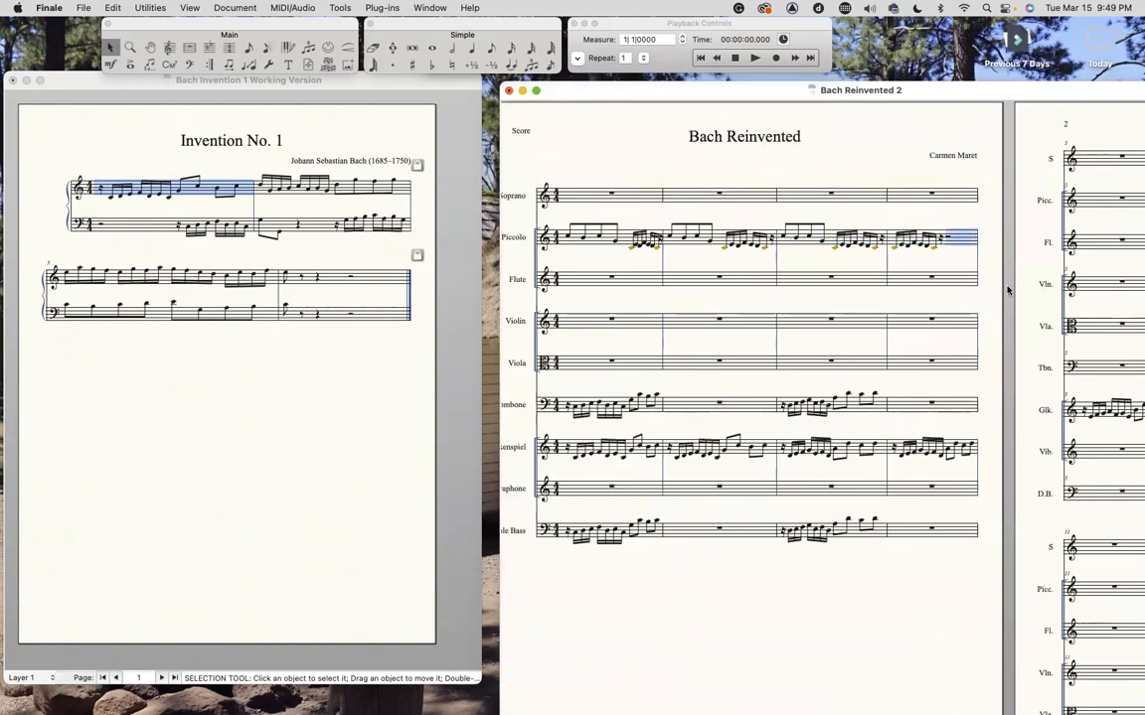
key(super+v)
scroll(938, 291, right, 5)
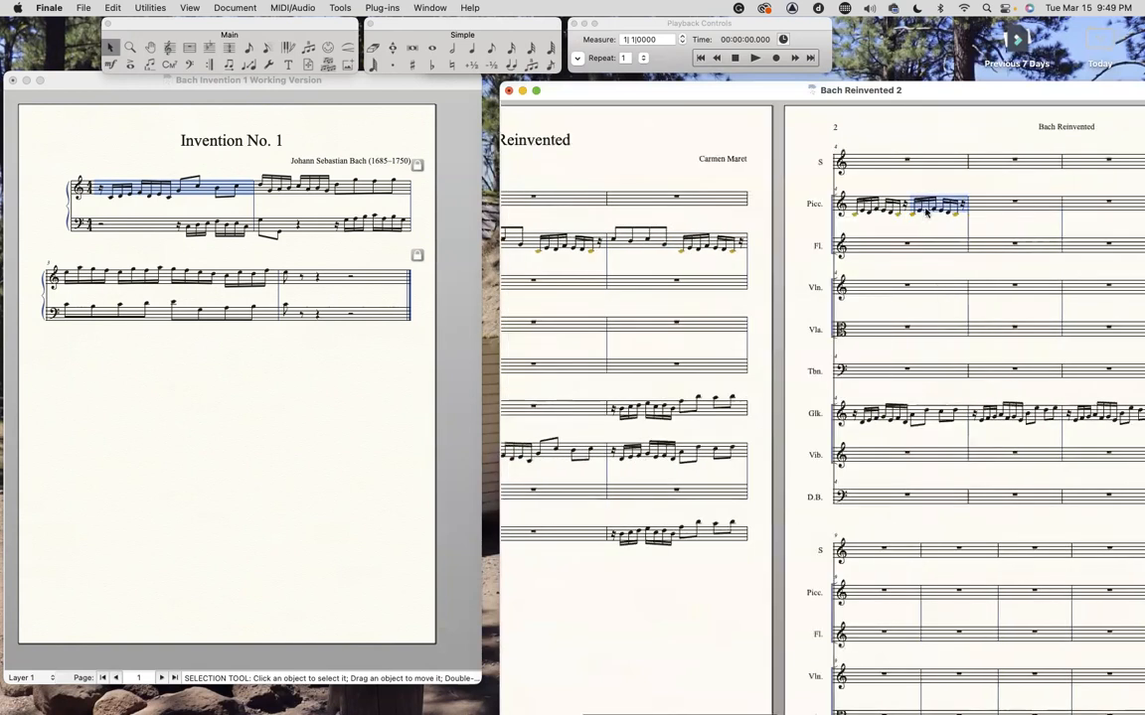
Transpose measures 1 to 4 of the Piccolo staff up one octave and clear the selection
scroll(639, 321, left, 6)
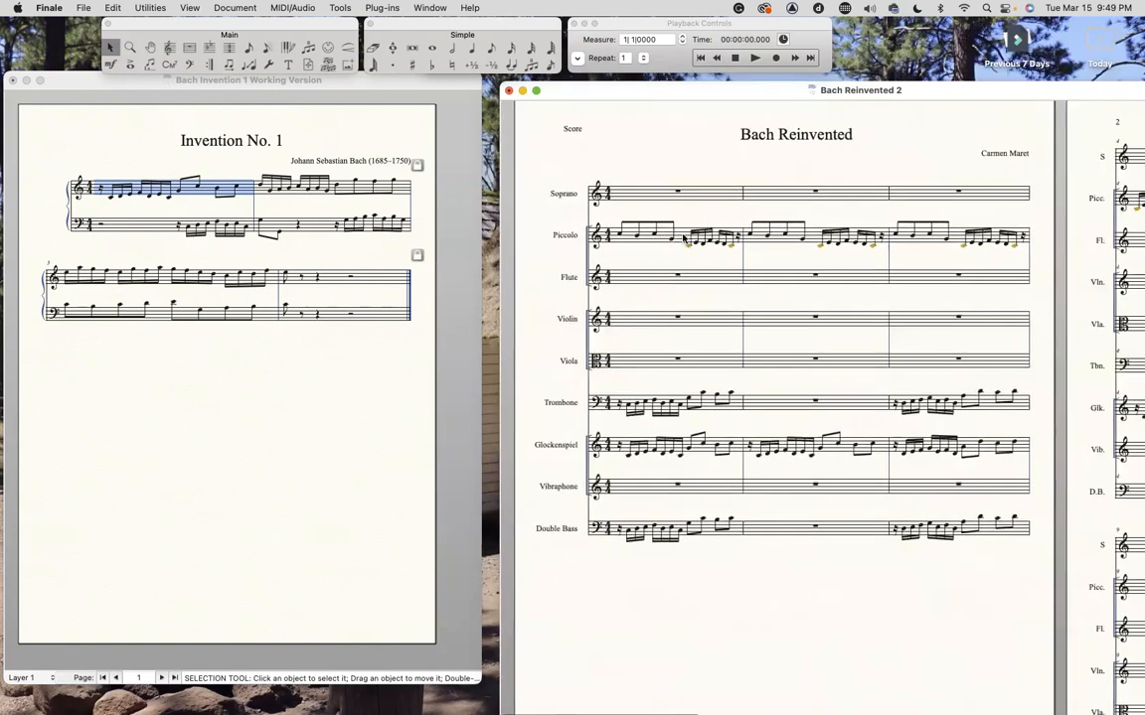
click(612, 213)
scroll(690, 248, right, 6)
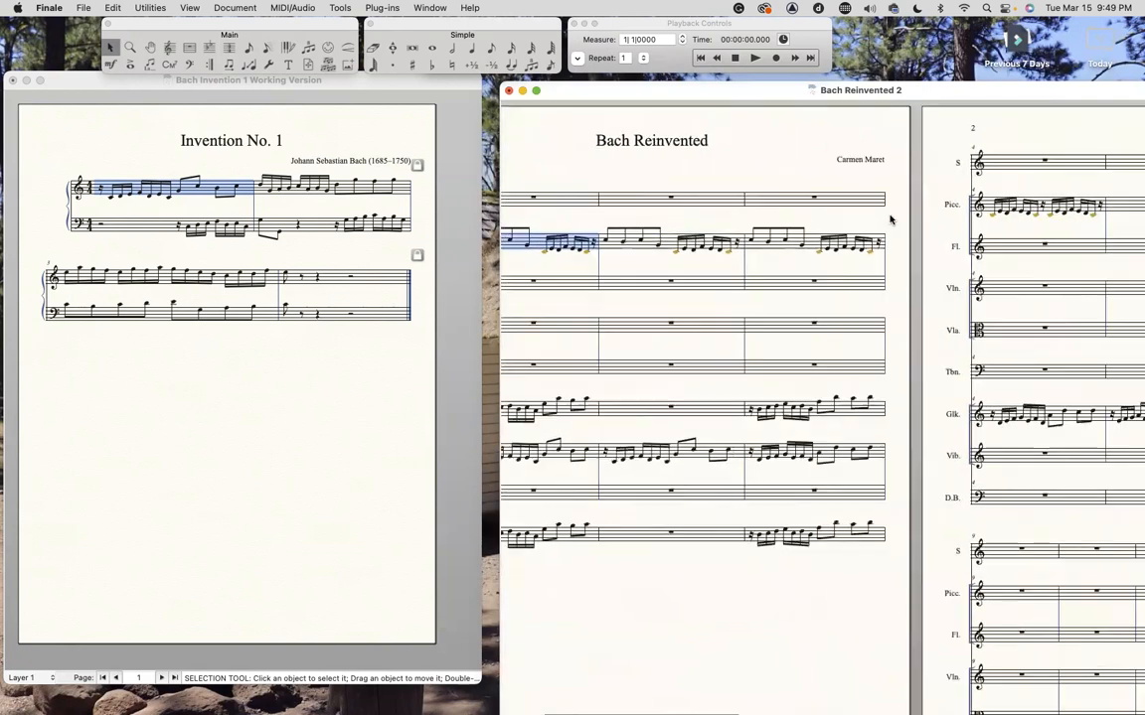
shift+click(636, 247)
scroll(613, 303, left, 6)
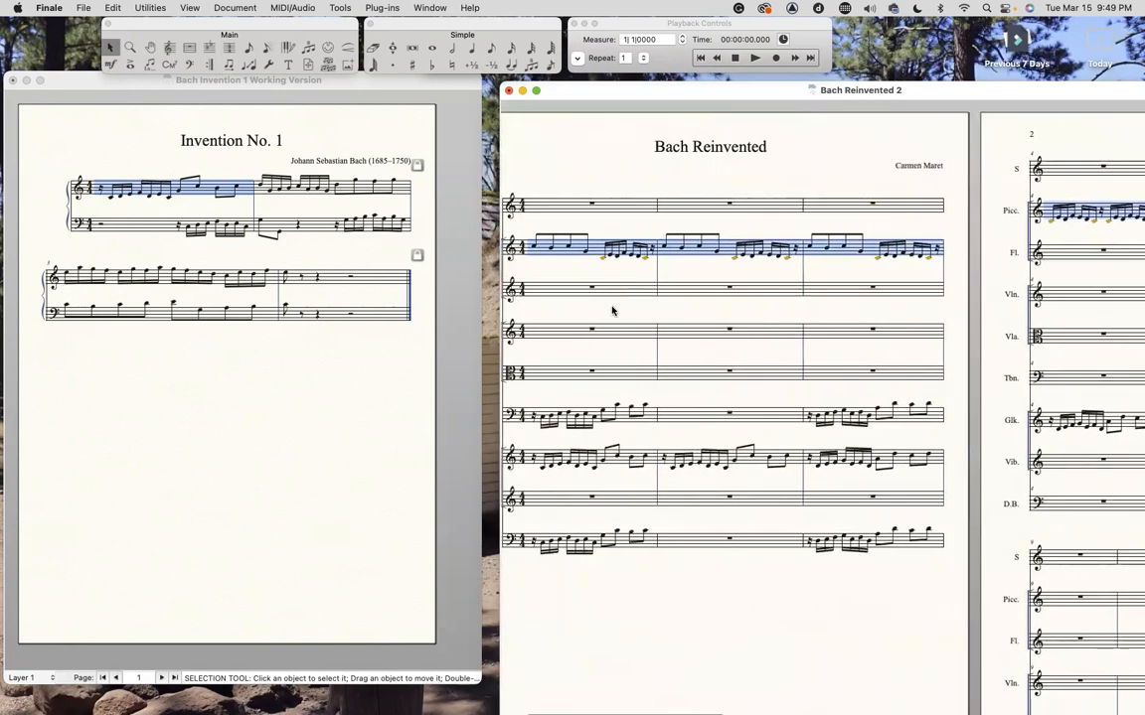
key(9)
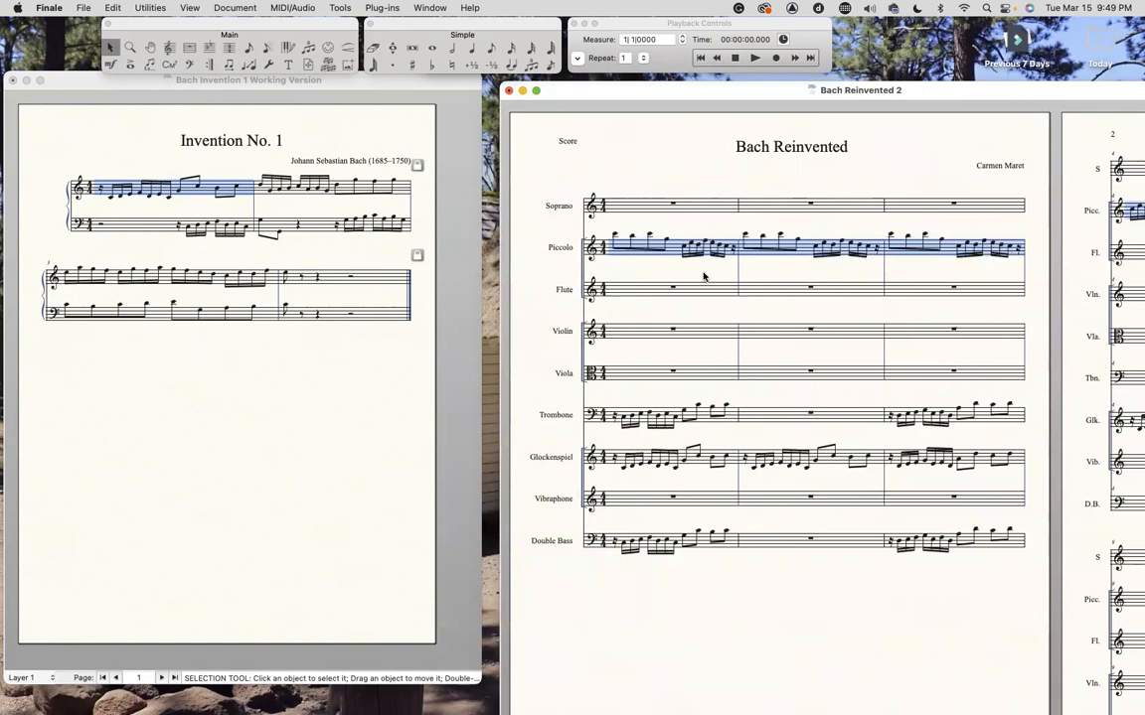
click(818, 273)
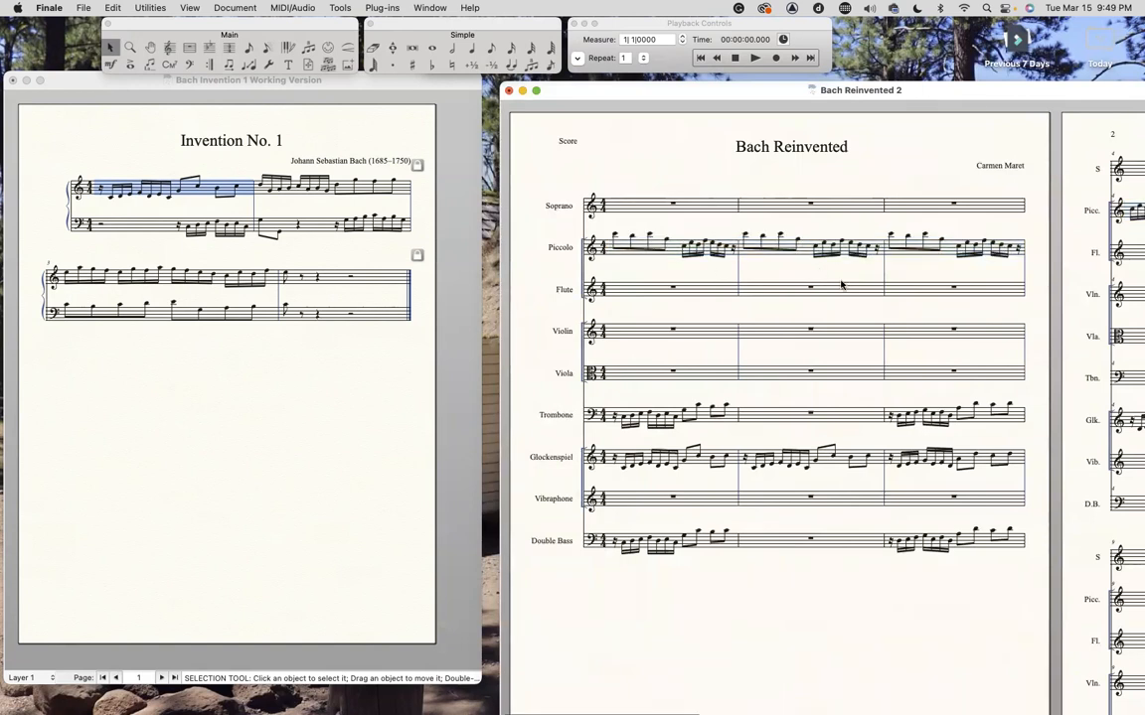
Play back the score from measure 1 into measure 5 to check the Piccolo part against the other instruments
scroll(835, 280, right, 2)
scroll(840, 285, down, 2)
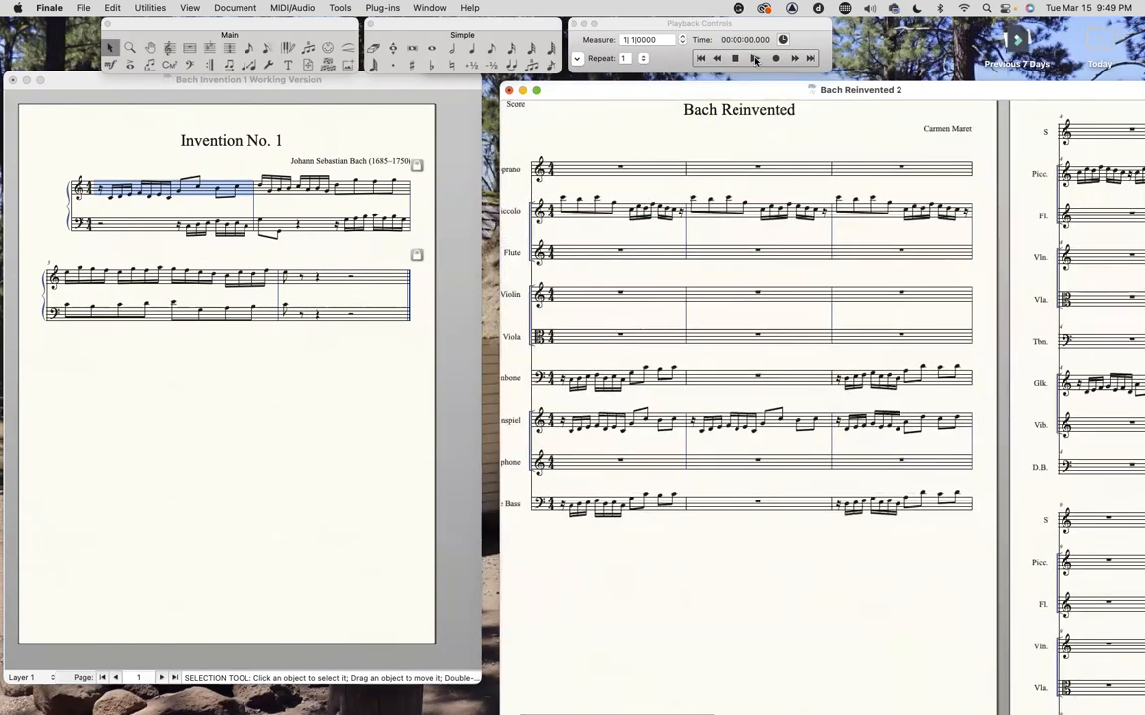
click(754, 58)
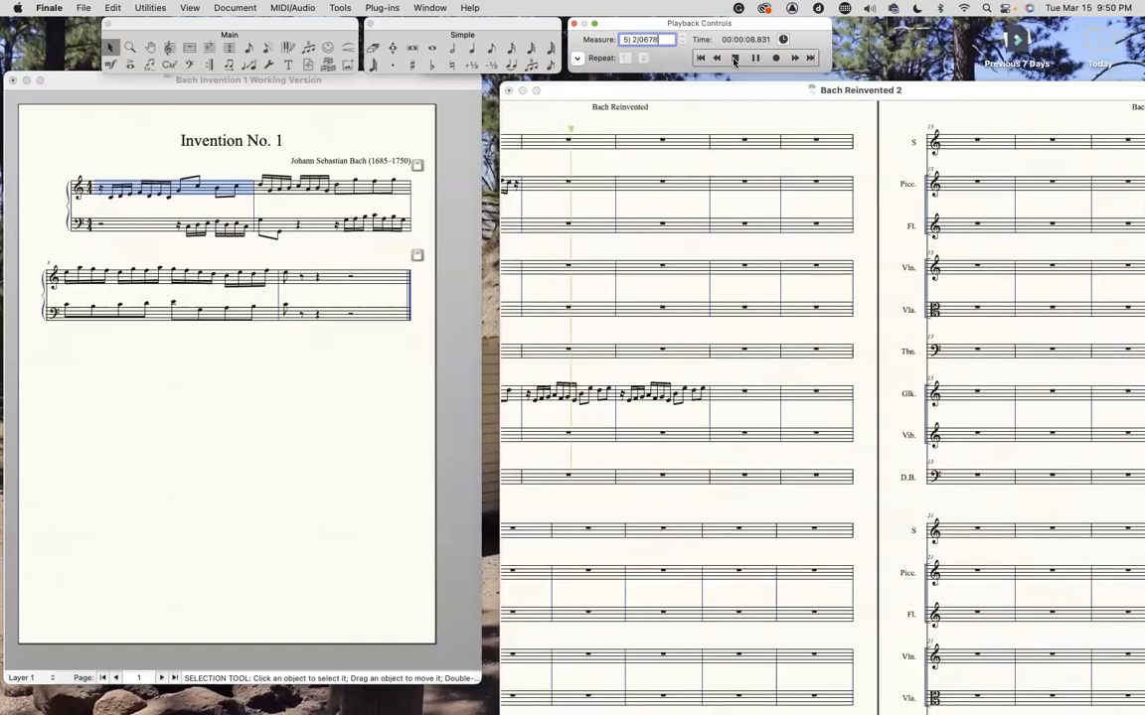
click(734, 58)
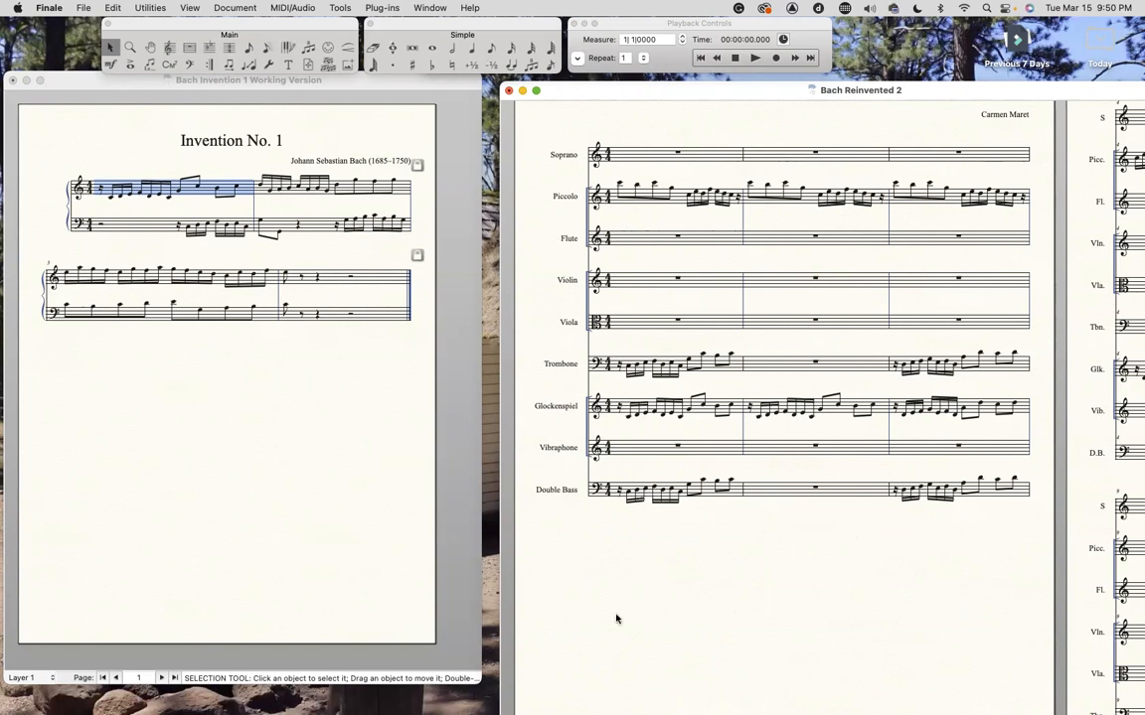
Select the opening measures across all staves, from Soprano to Double Bass, and open the Latin Percussion plug-in for them
click(645, 154)
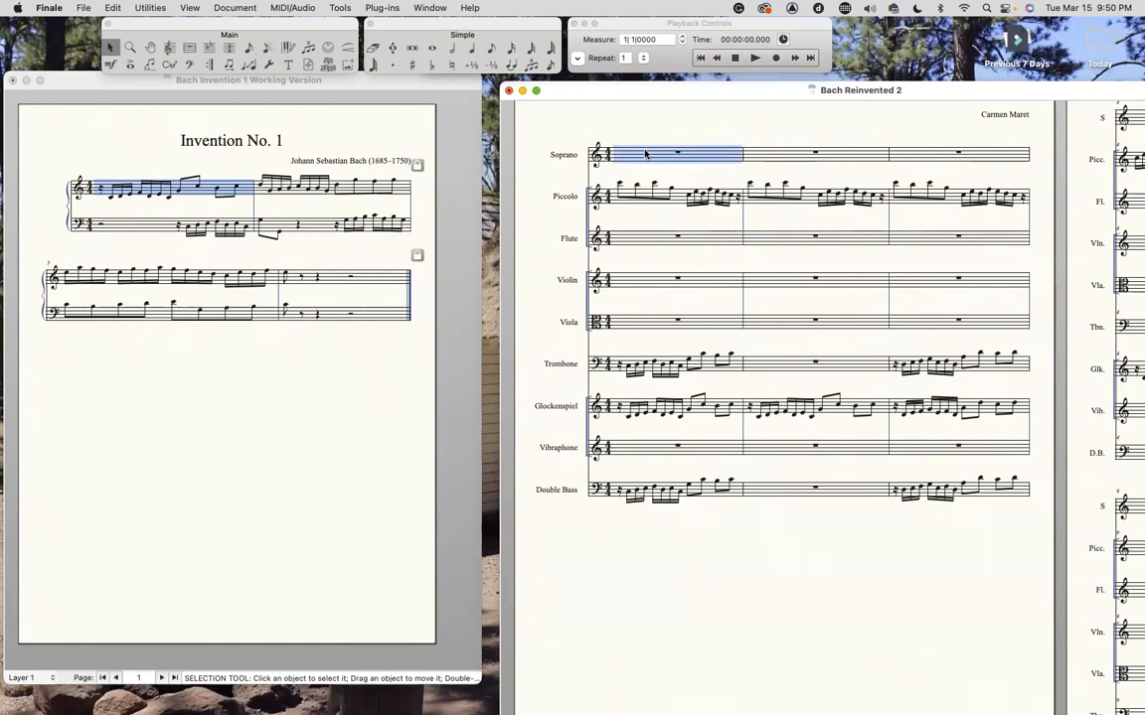
shift+click(989, 493)
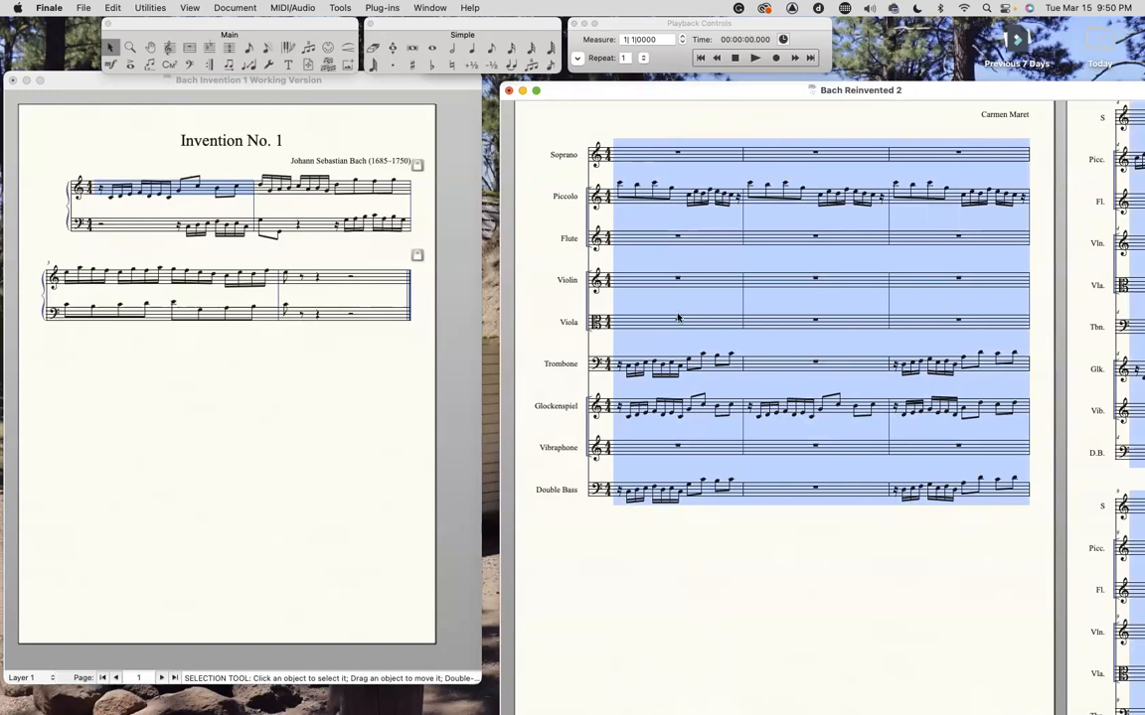
click(382, 8)
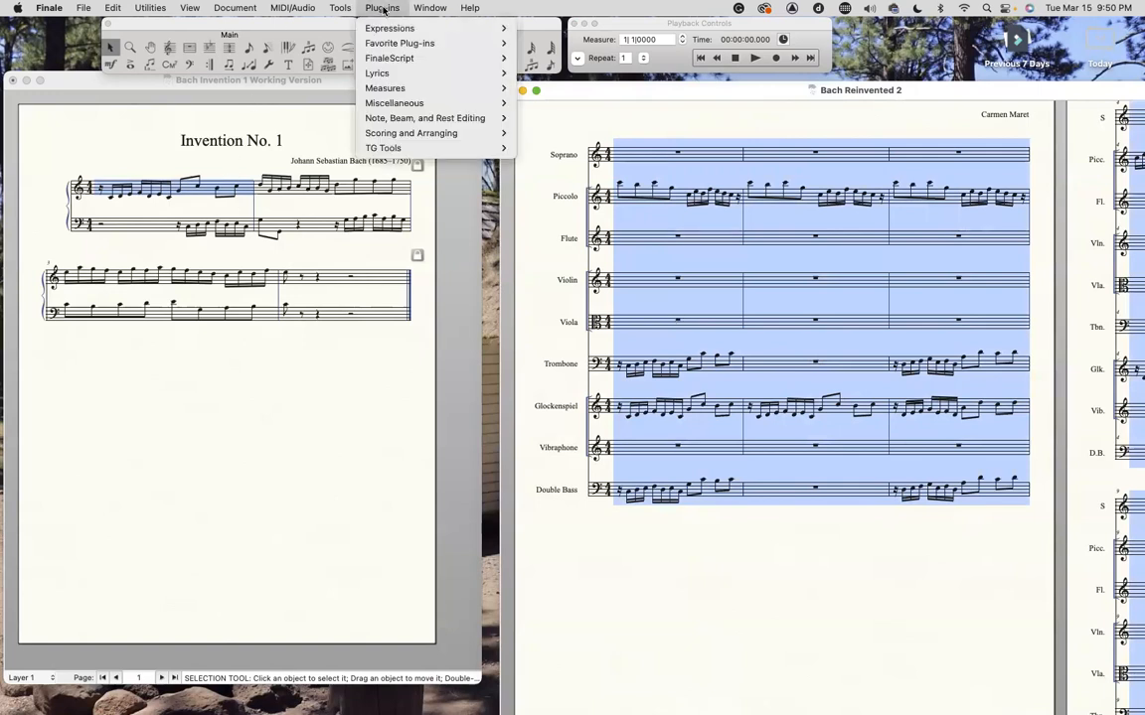
mouse_move(420, 135)
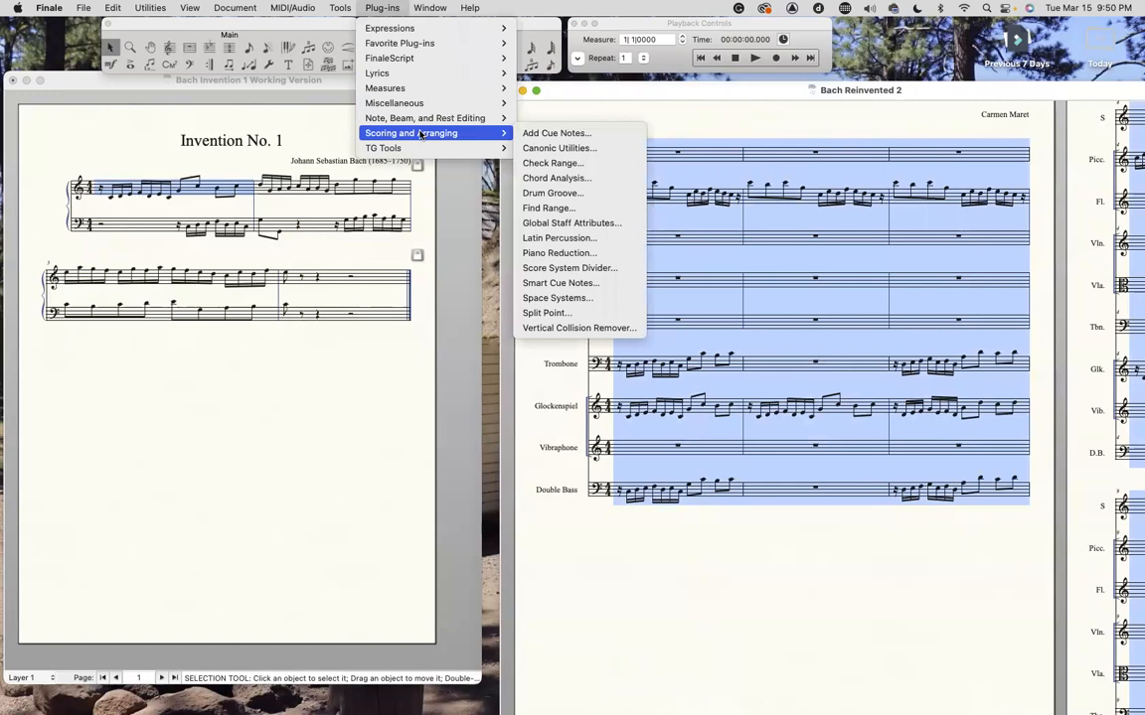
click(553, 238)
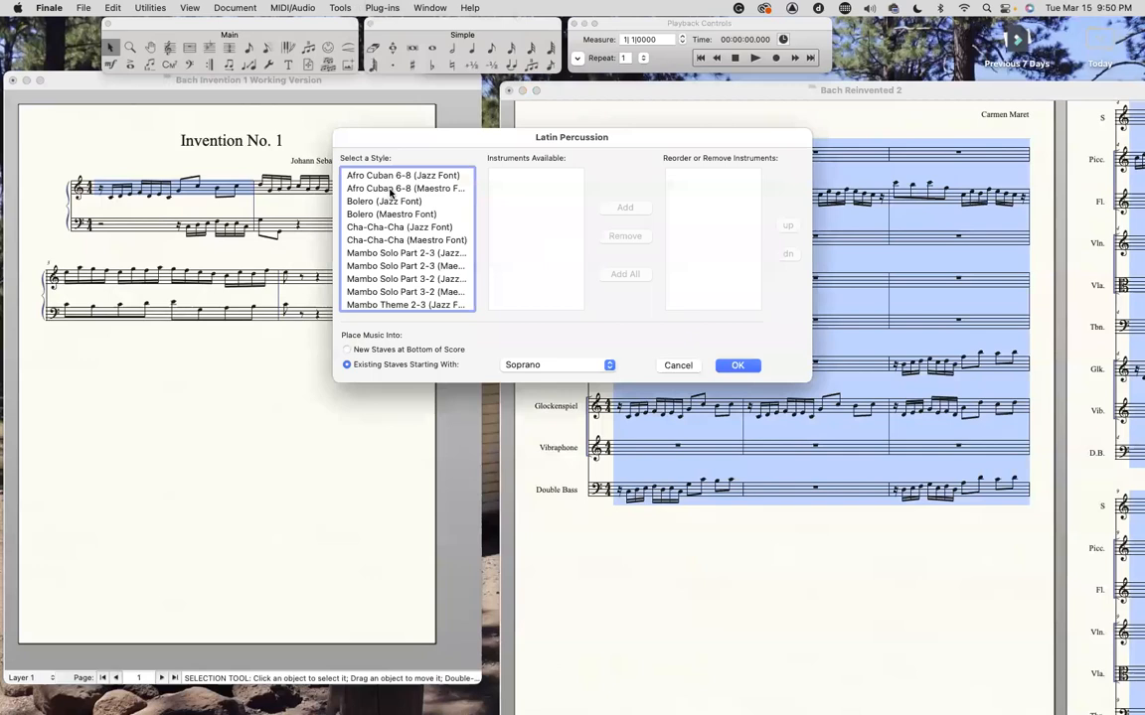
Choose the Cha-Cha-Cha (Maestro Font) style and add Timbales and Congas as the percussion instruments
scroll(402, 247, down, 2)
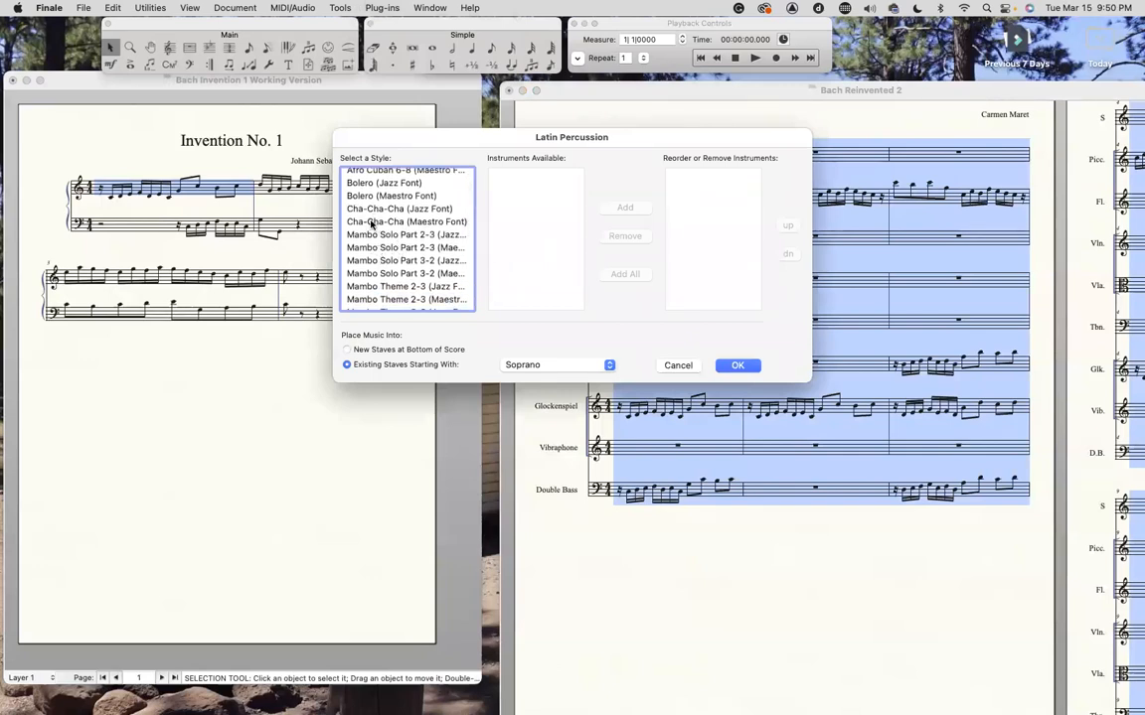
click(370, 224)
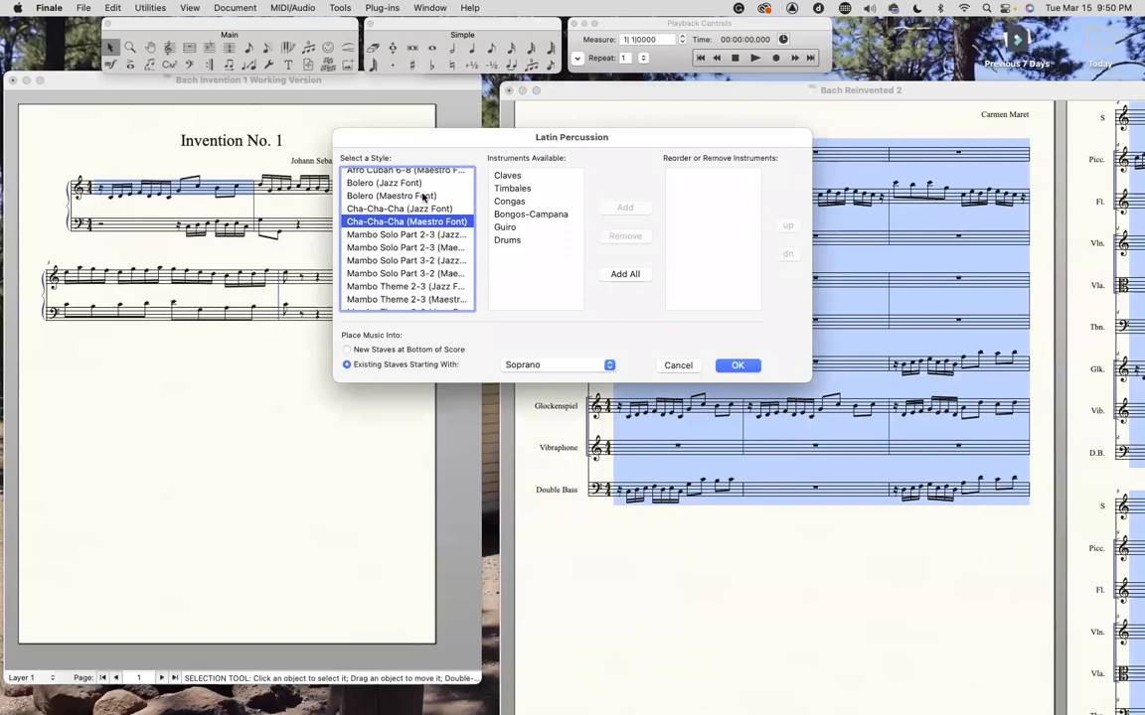
click(513, 189)
click(624, 208)
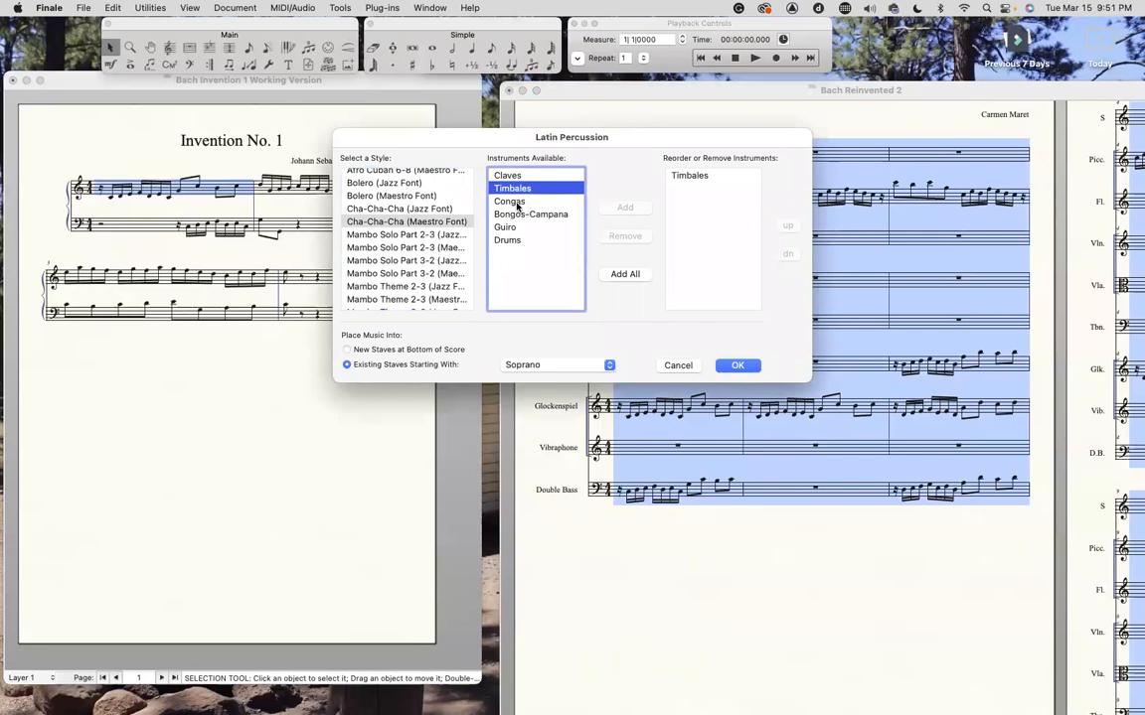
click(512, 203)
click(624, 208)
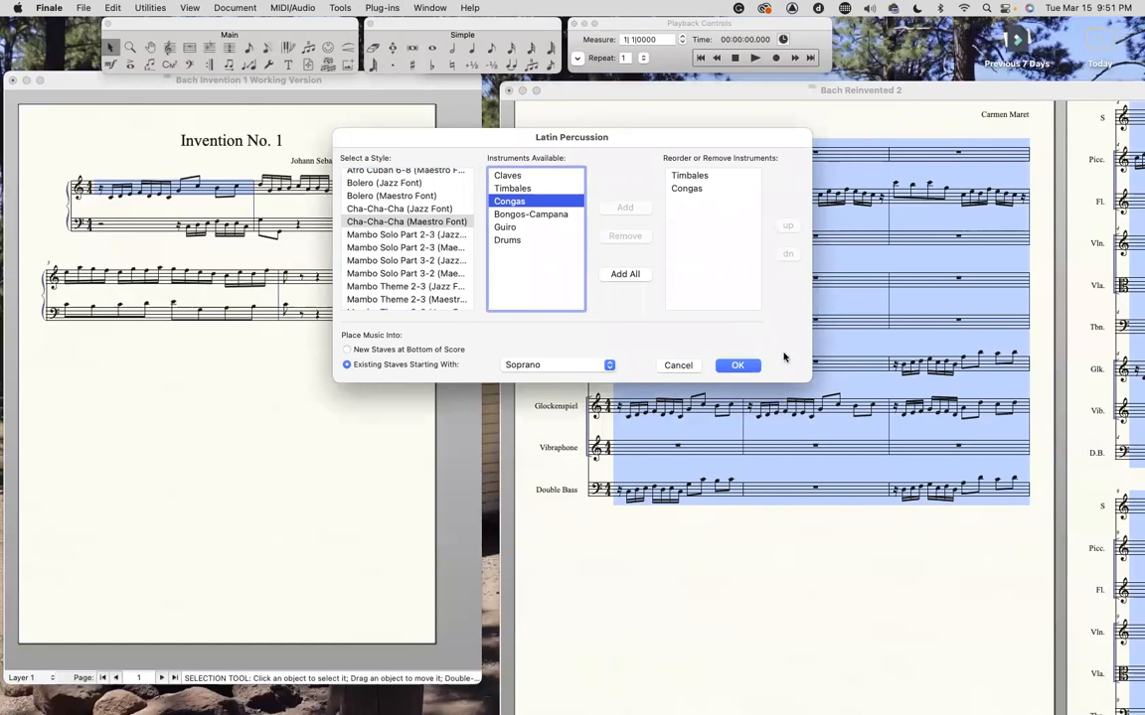
Place the percussion music into new staves at the bottom of the score, generate it and clear the selection
click(349, 351)
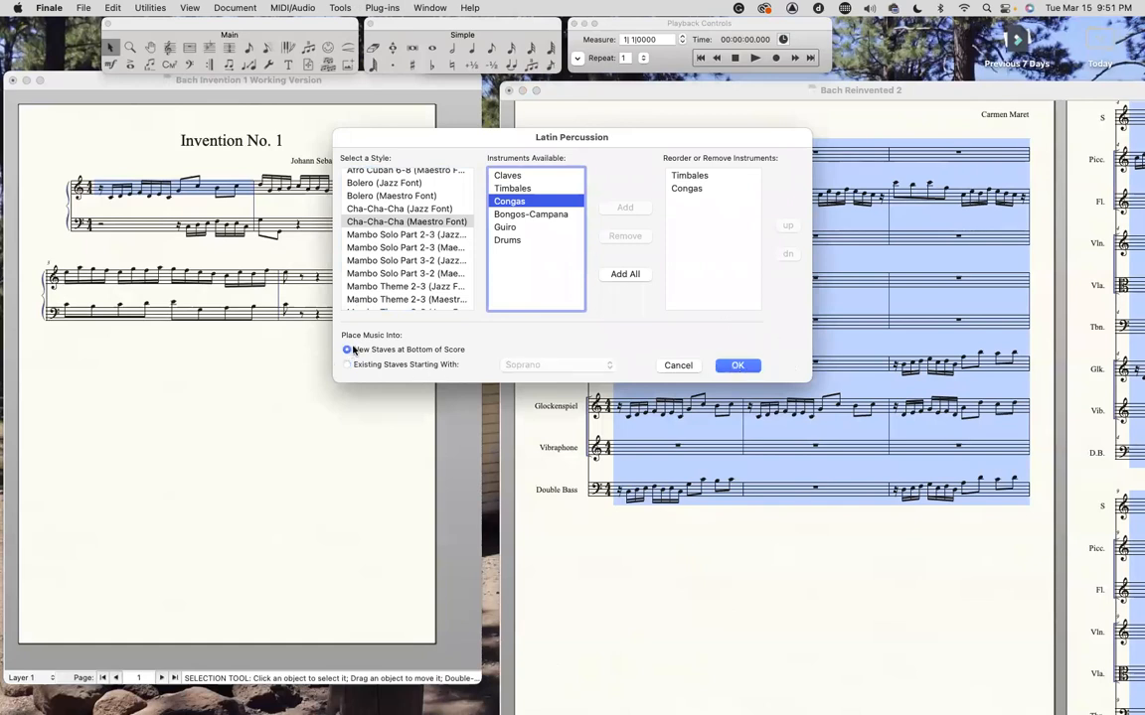
click(347, 365)
click(348, 349)
click(737, 366)
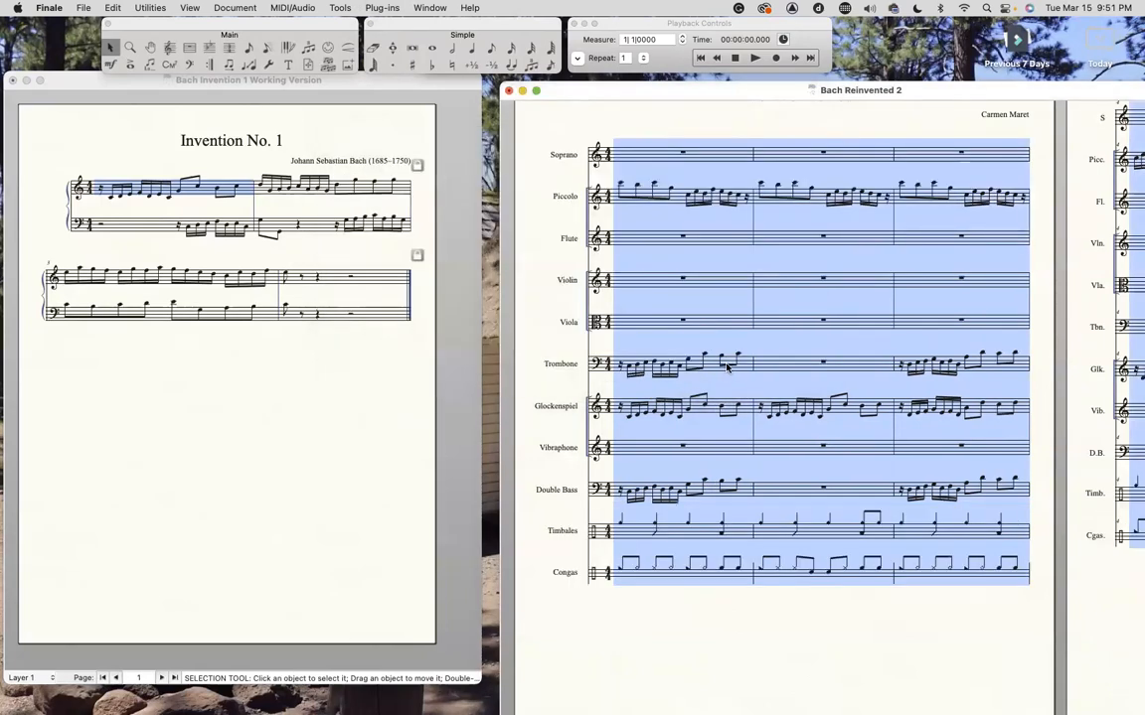
click(697, 654)
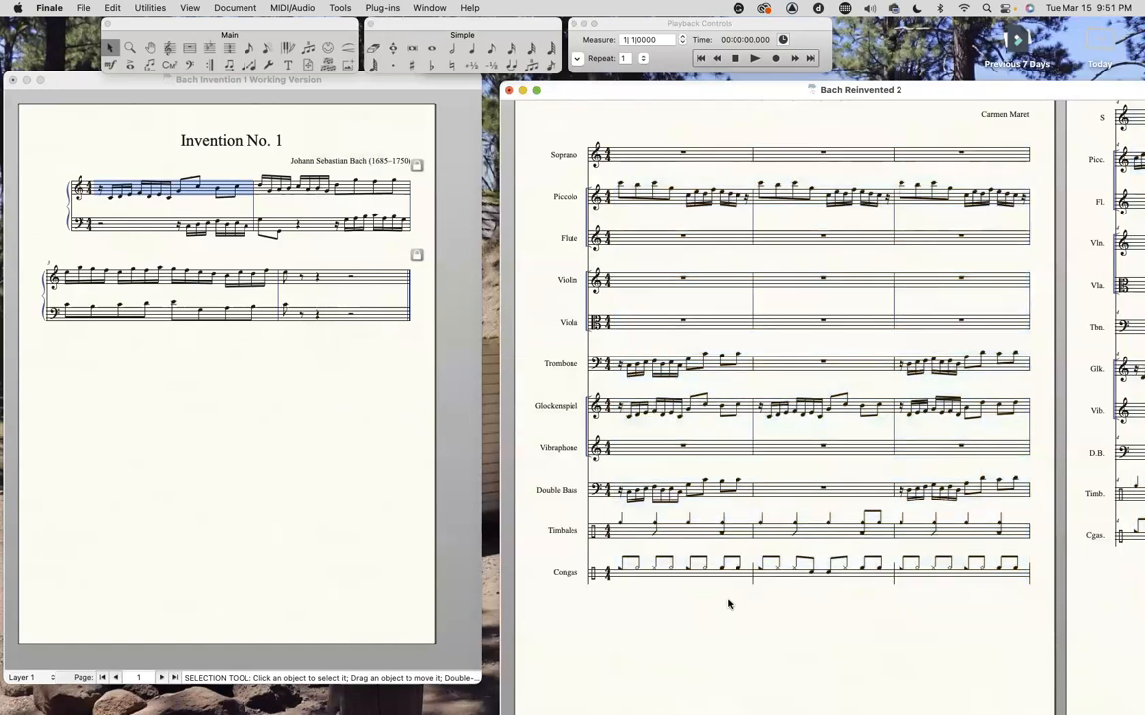
Play back the opening measures from measure 1 to check the new Timbales and Congas parts
scroll(728, 603, right, 2)
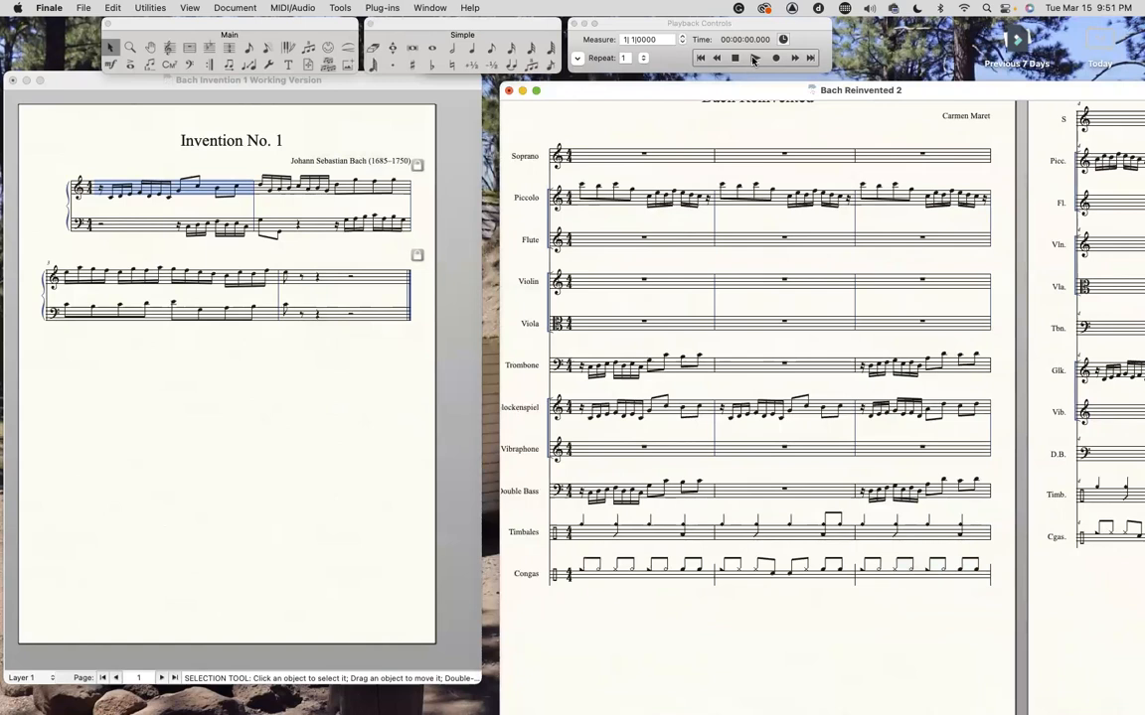
click(753, 60)
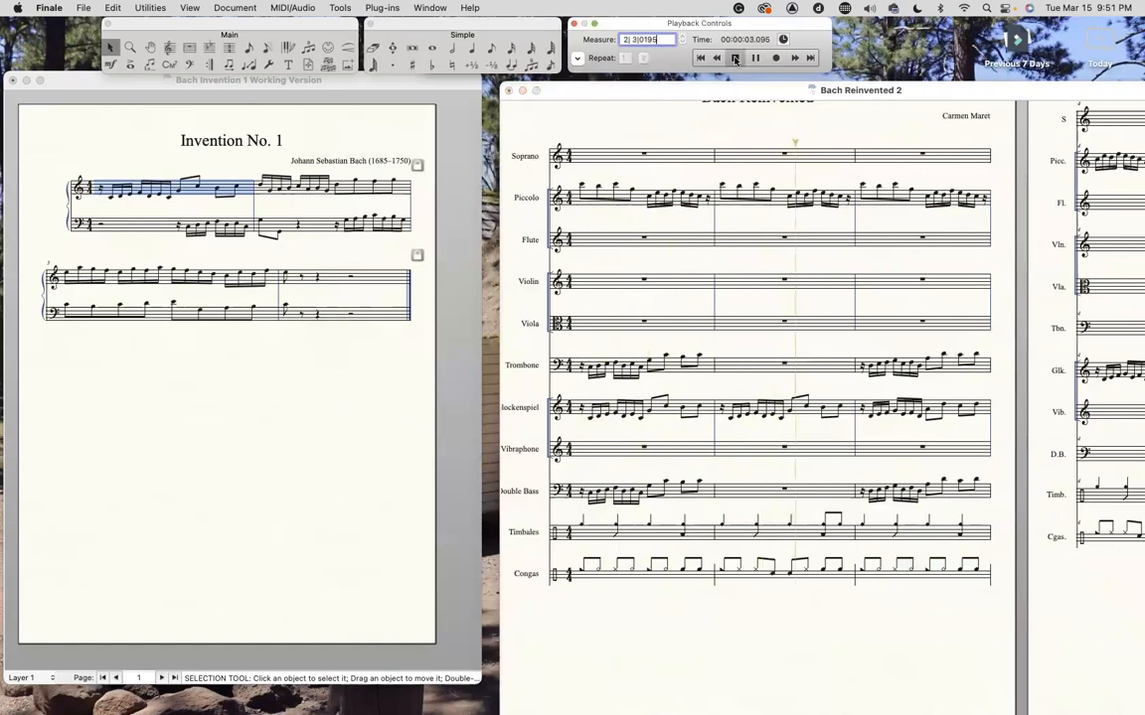
click(561, 135)
scroll(565, 561, left, 3)
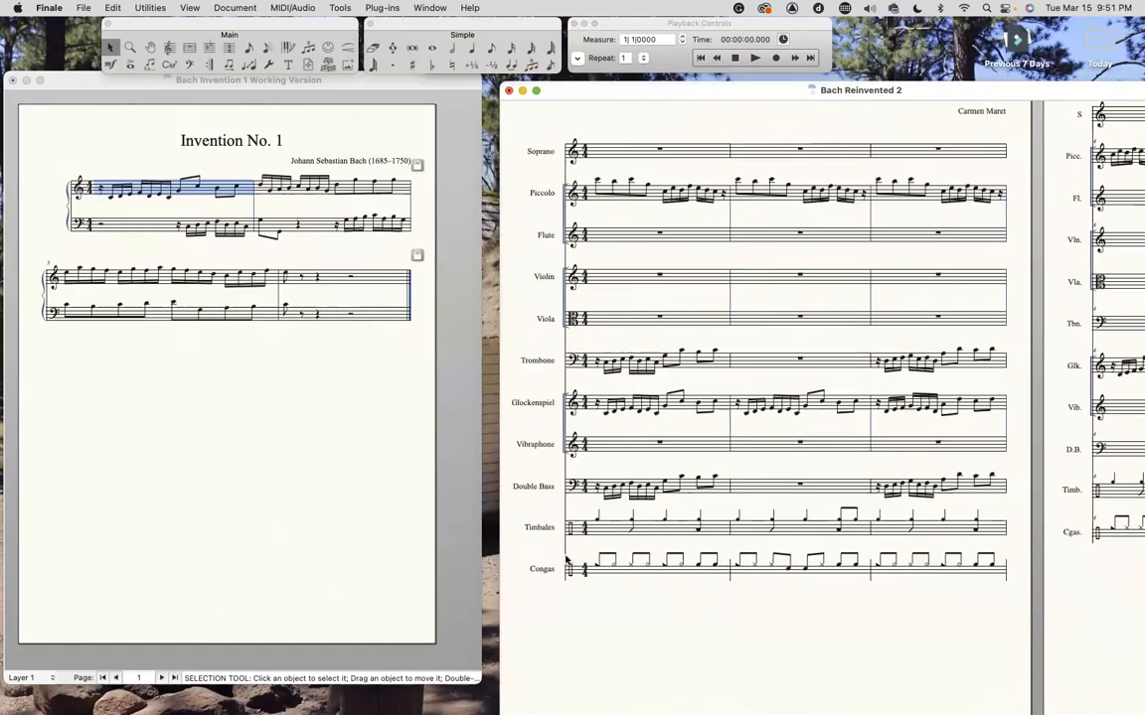
Open the ScoreManager instrument list and move its window clear of the Timbales and Congas staves
click(427, 8)
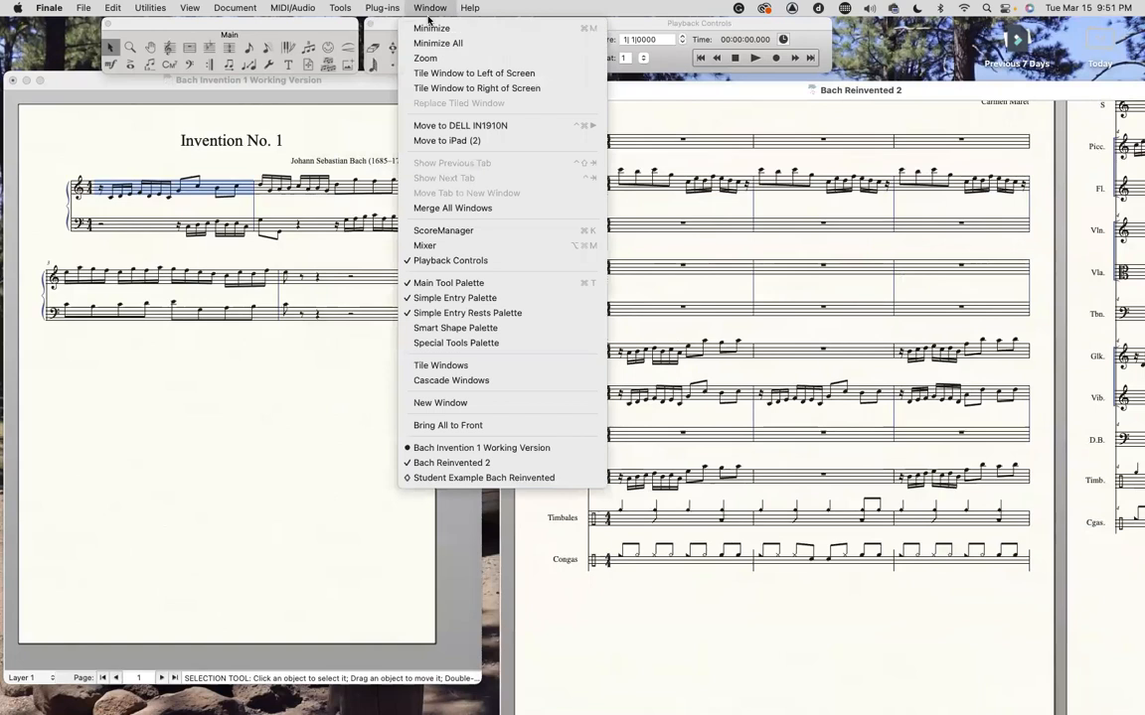
click(458, 235)
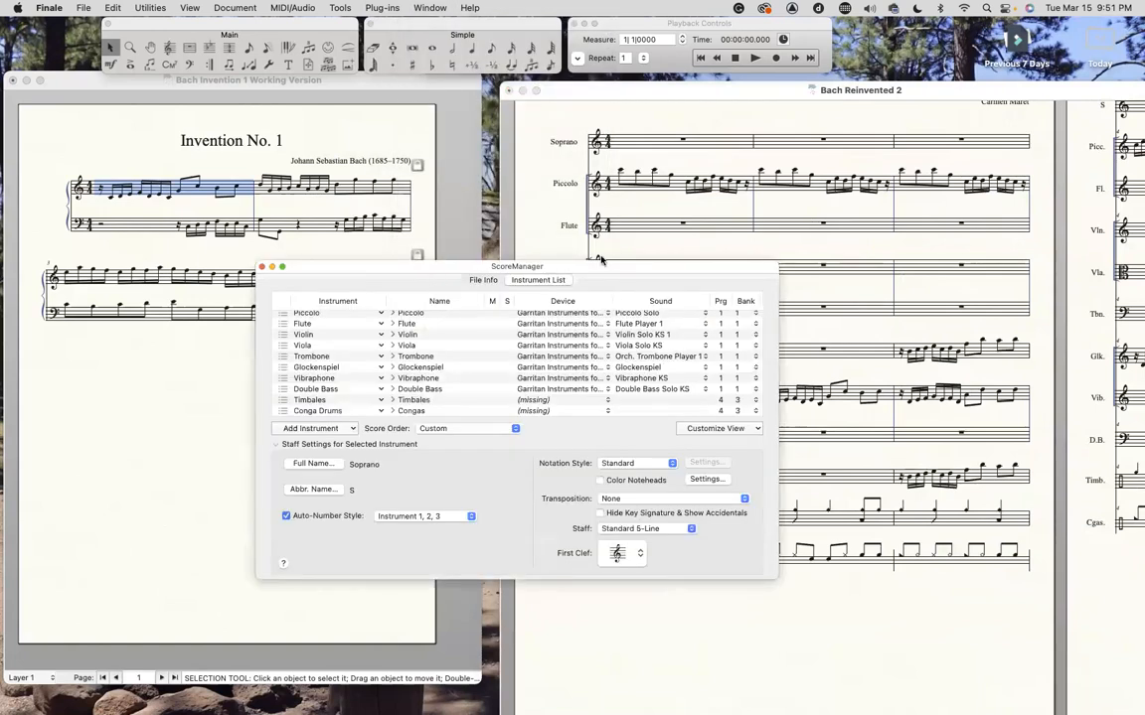
drag(618, 266, 576, 151)
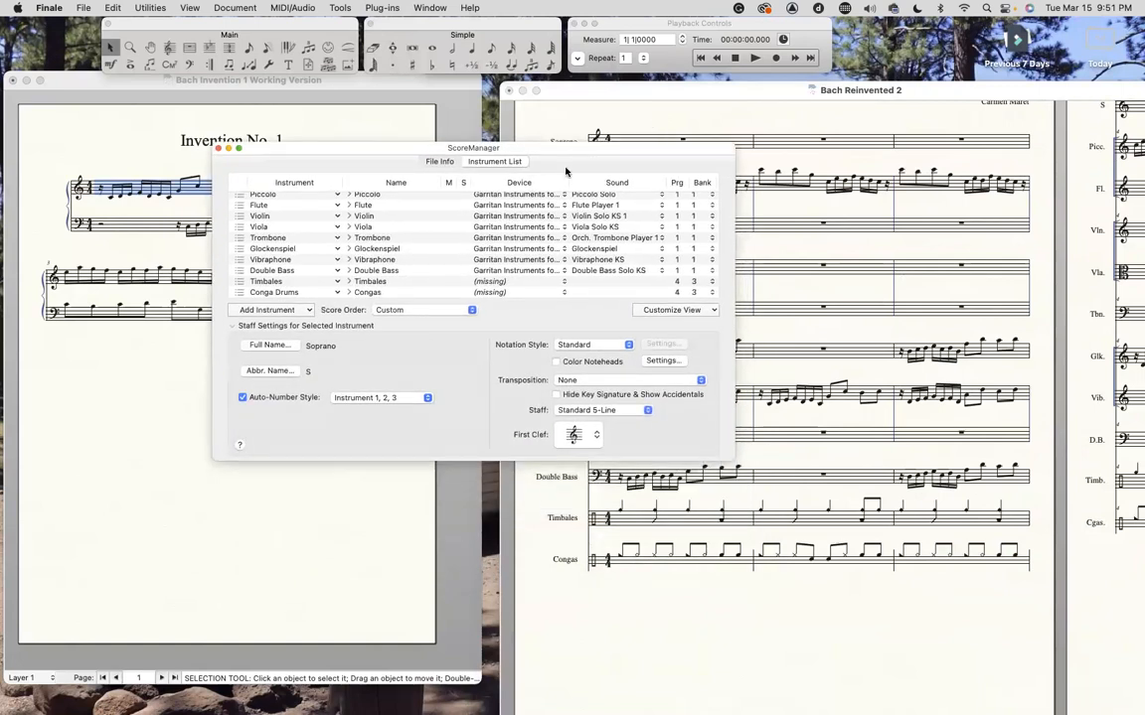
click(428, 8)
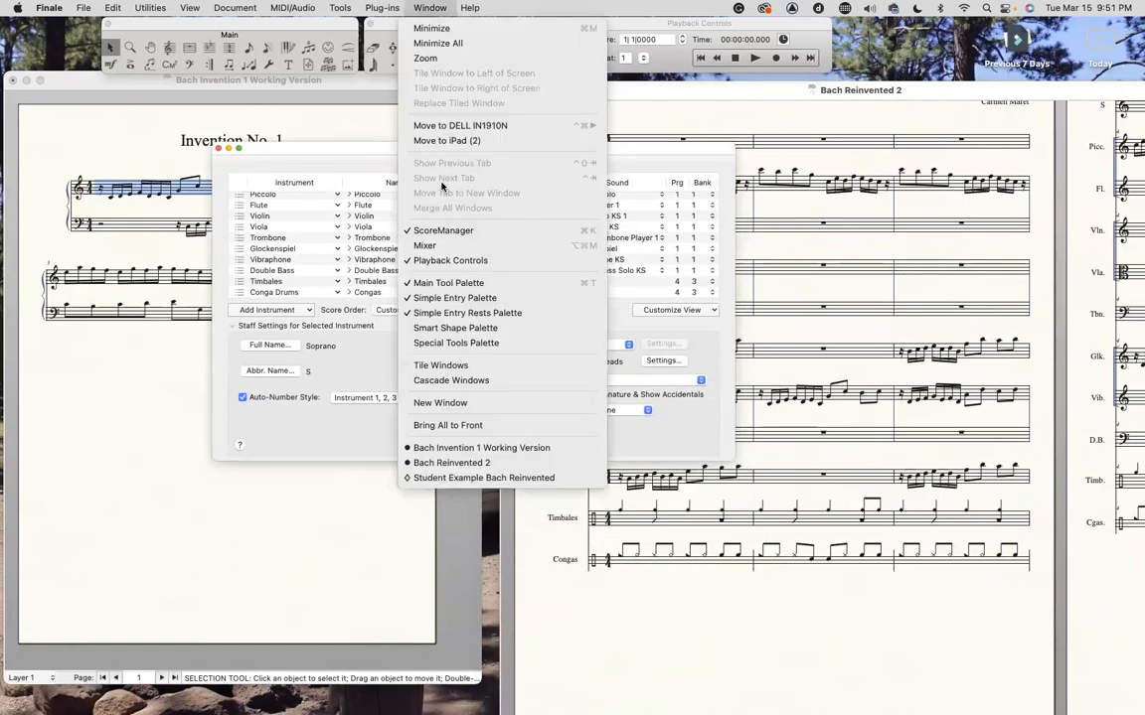
click(701, 147)
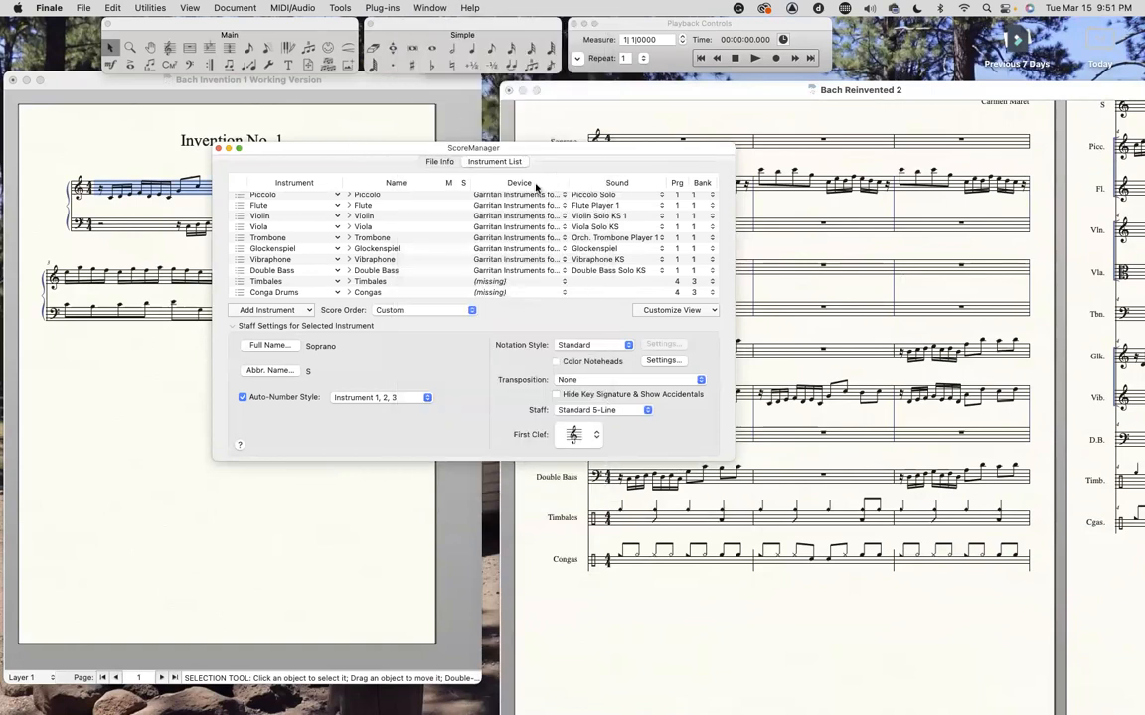
Set the playback device of Timbales and Conga Drums to Garritan Instruments for Finale and close the ScoreManager
click(494, 283)
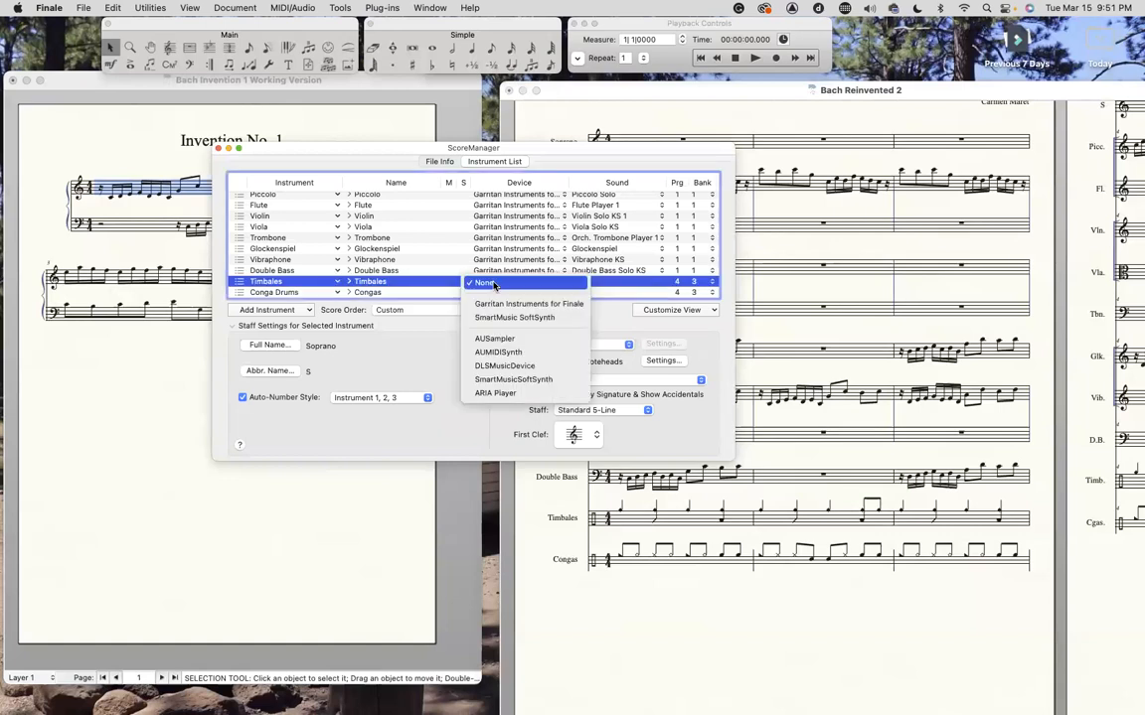
click(512, 306)
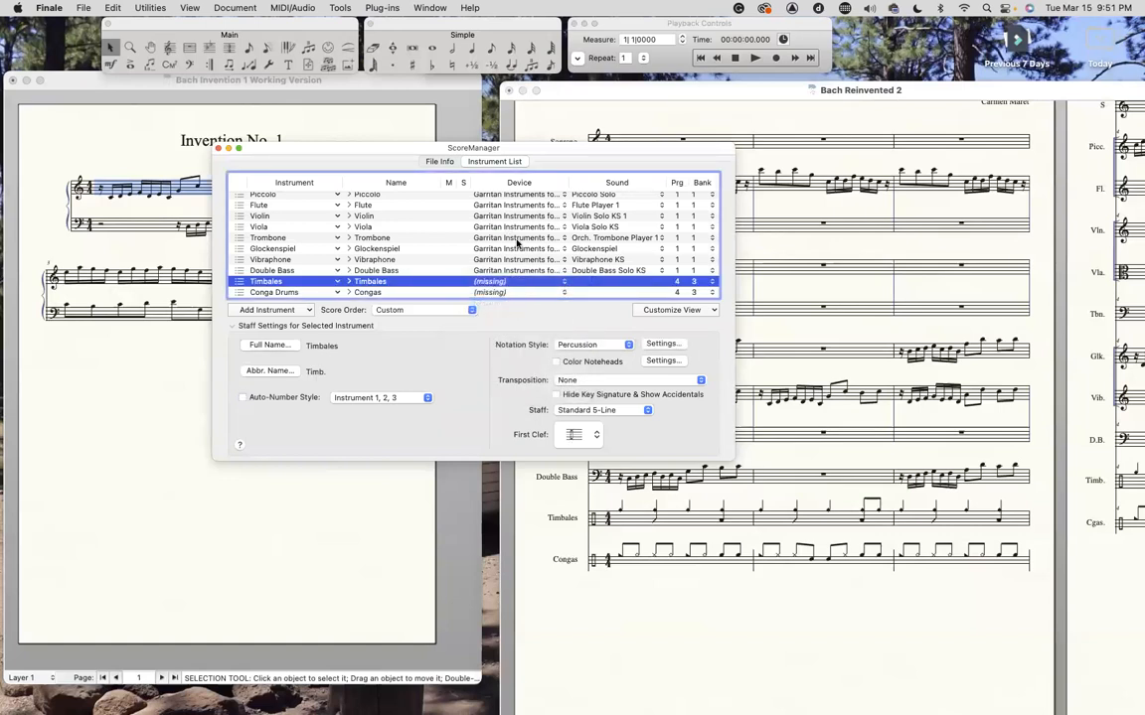
click(494, 293)
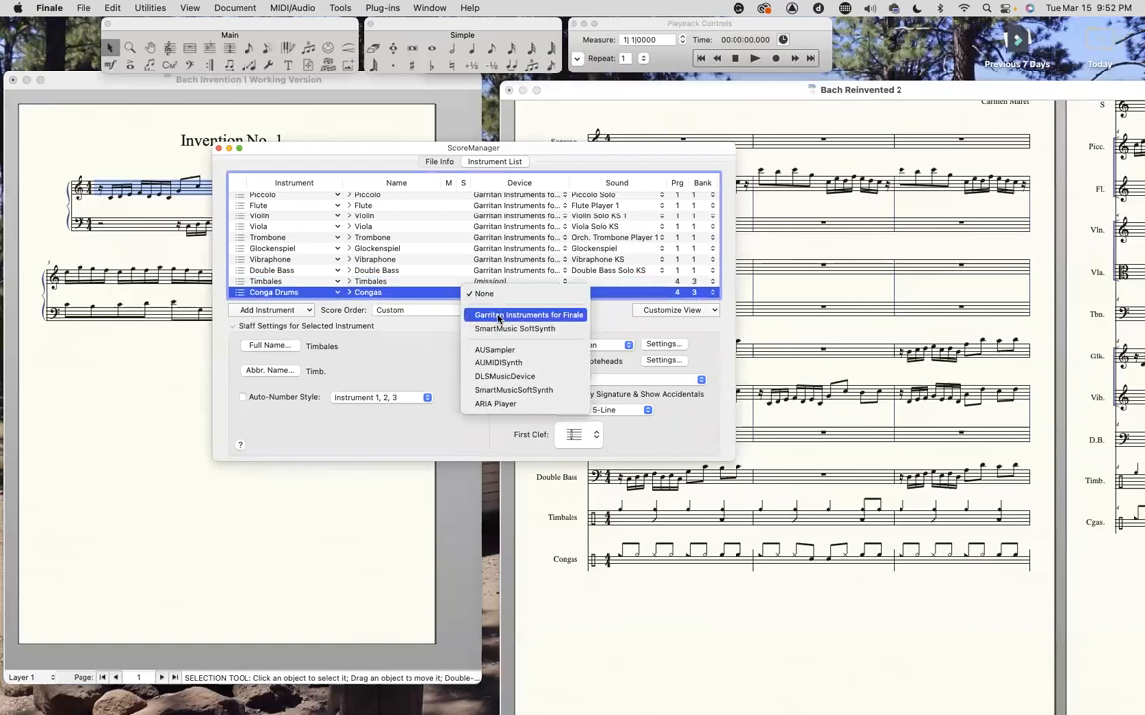
click(511, 310)
click(490, 282)
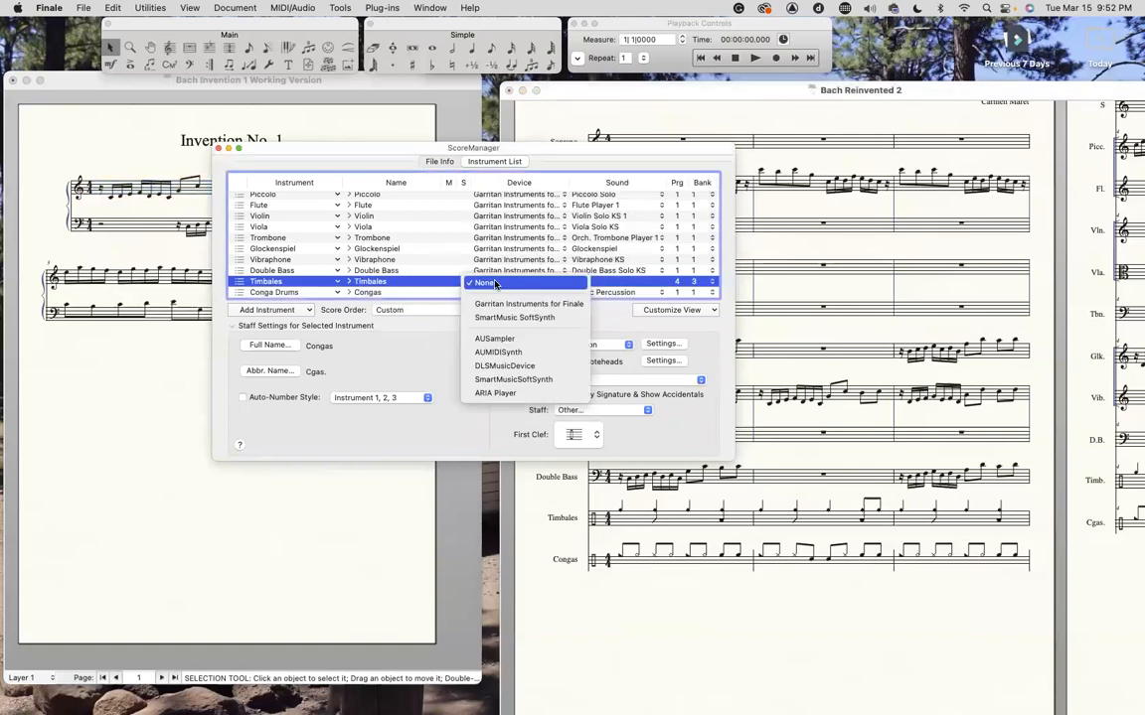
click(509, 310)
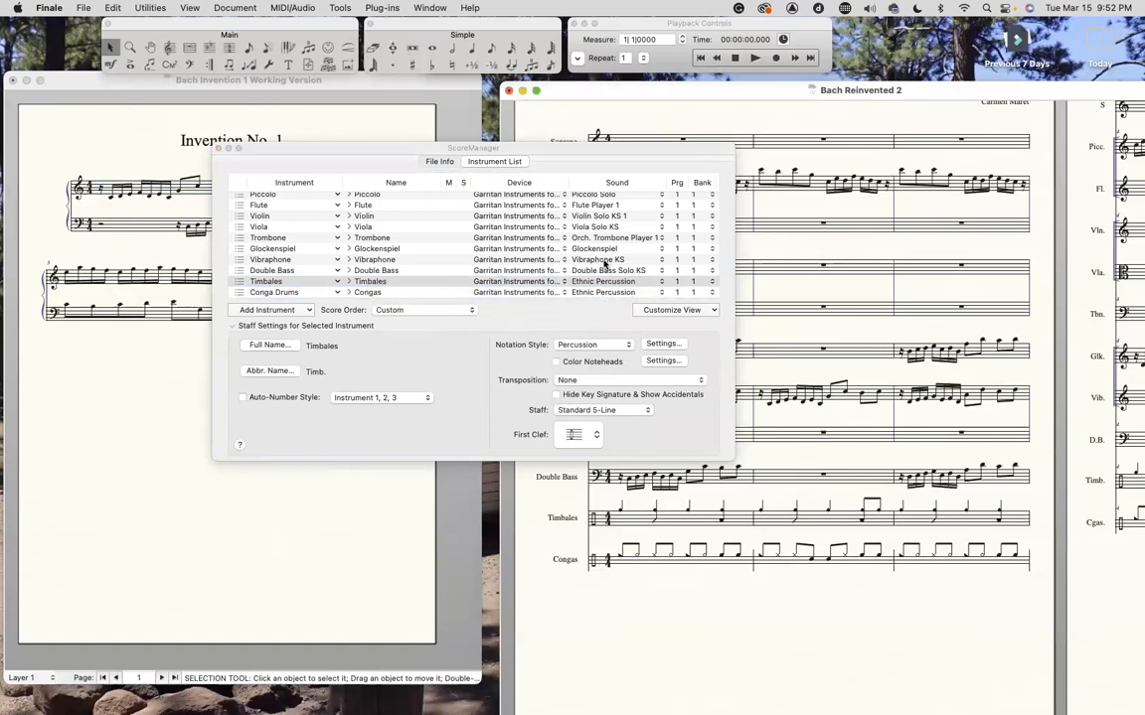
click(218, 147)
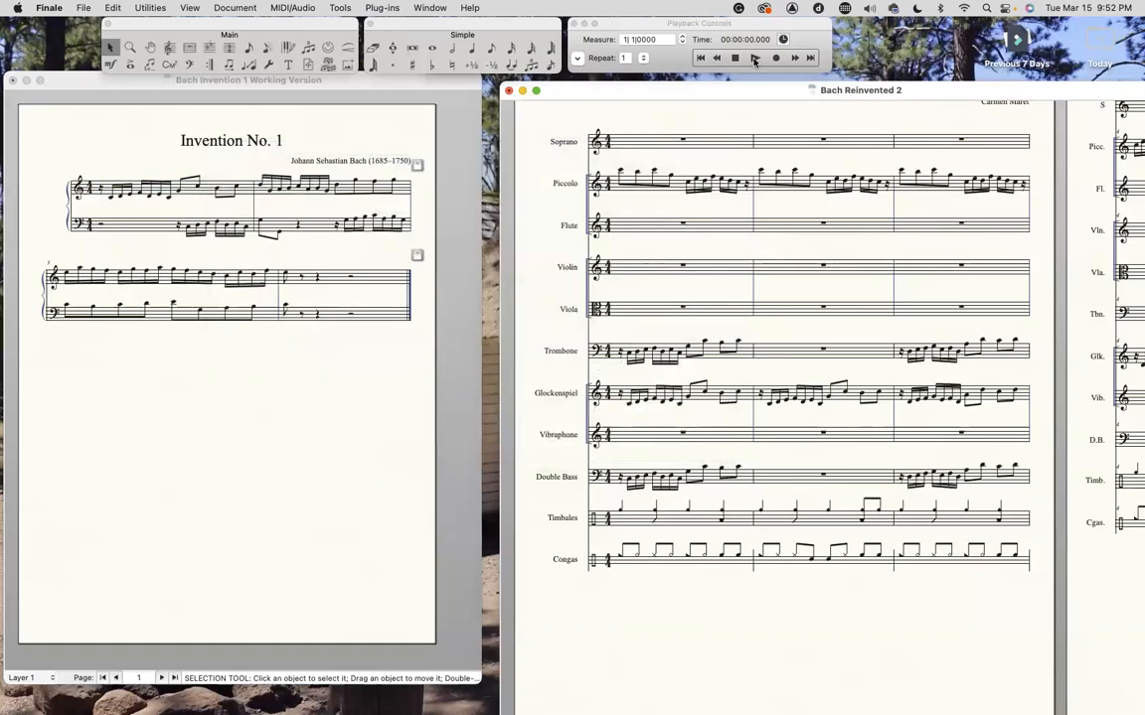
Play back the score from measure 1 to check the sound of the reassigned percussion staves
click(754, 59)
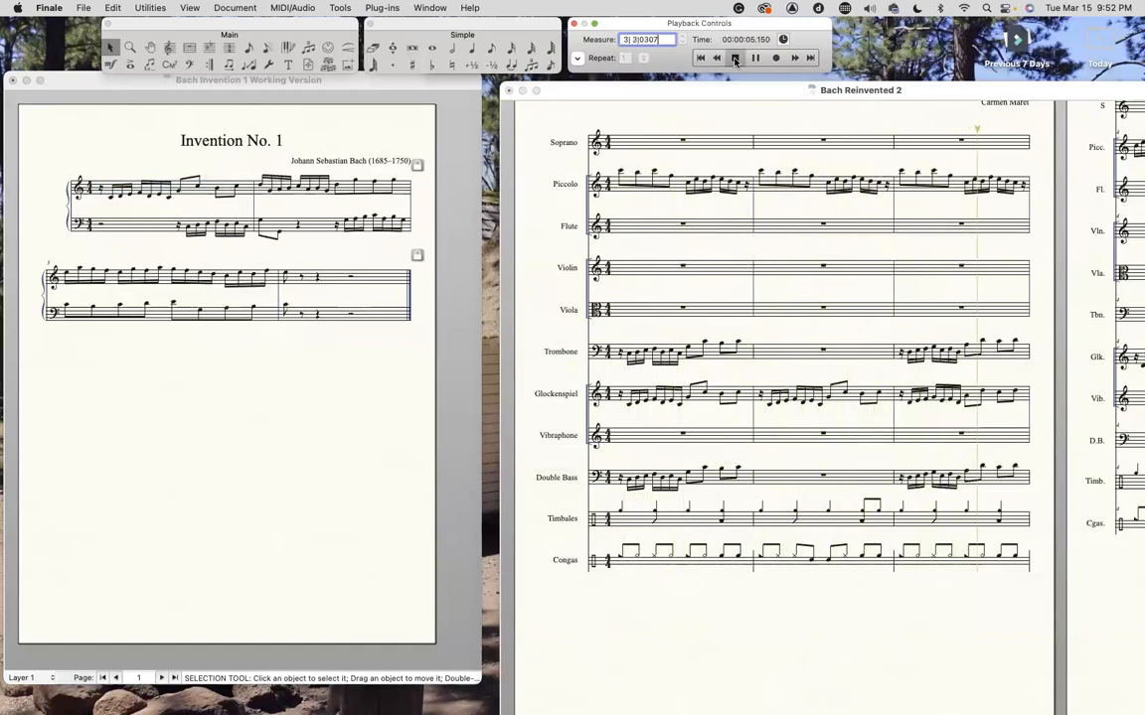
click(735, 59)
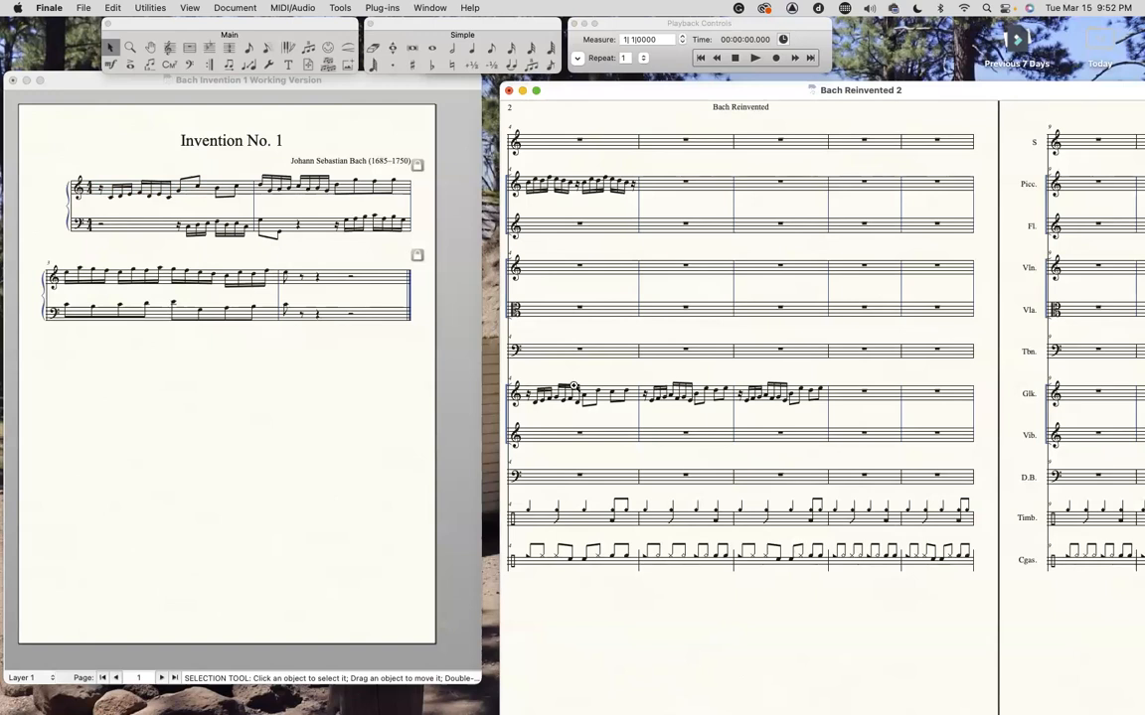
Show the score in Studio View and slightly raise the volume of the Timbales and Congas staves
key(super+shift+e)
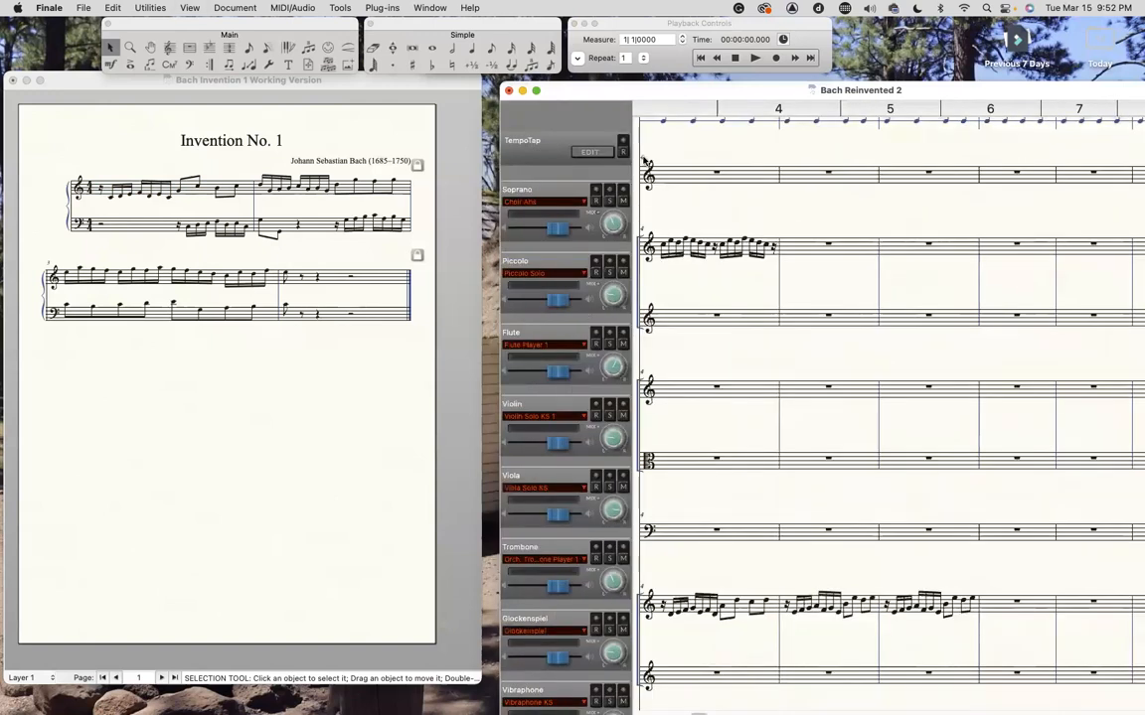
drag(756, 94, 750, 91)
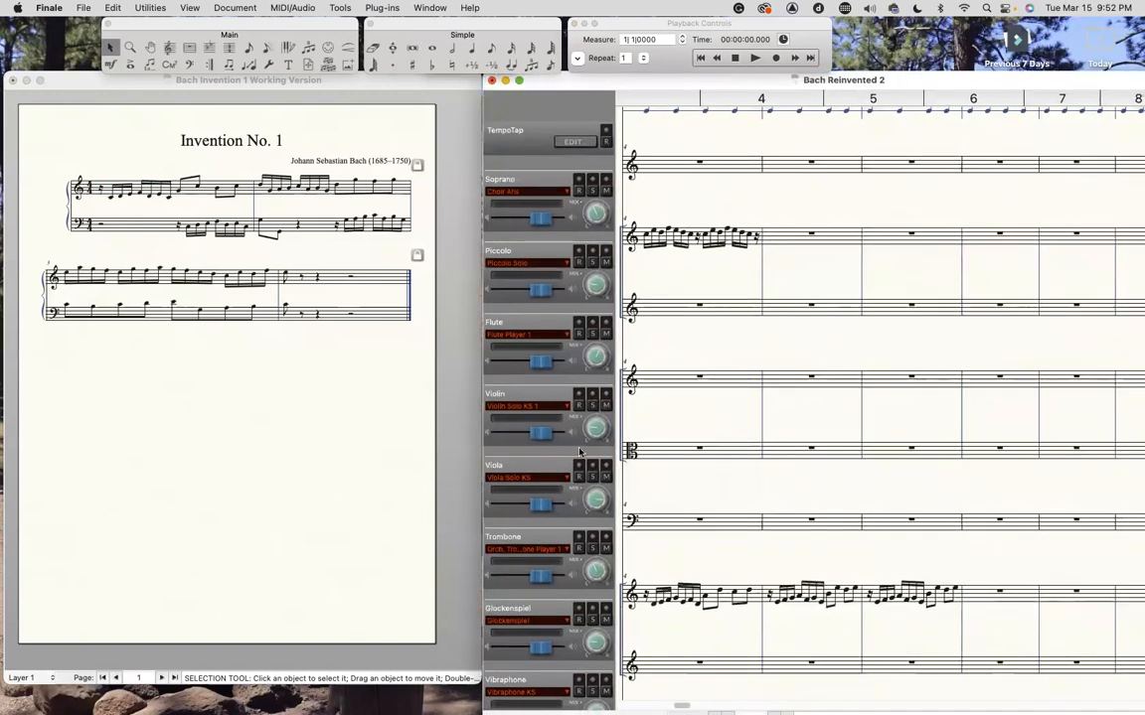
scroll(586, 455, down, 5)
scroll(587, 455, down, 7)
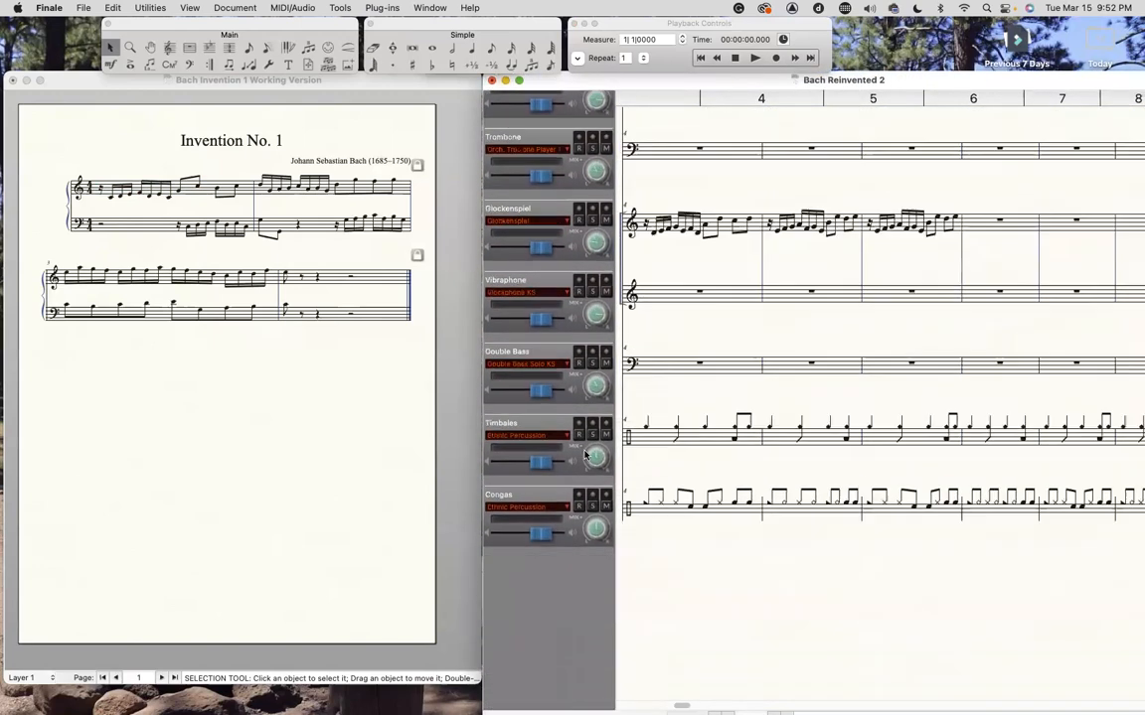
drag(544, 314, 574, 314)
drag(540, 386, 549, 386)
Lower the Trombone volume in two small adjustments while playing back the score from measure 1 into measure 5
scroll(539, 220, up, 2)
scroll(540, 221, up, 3)
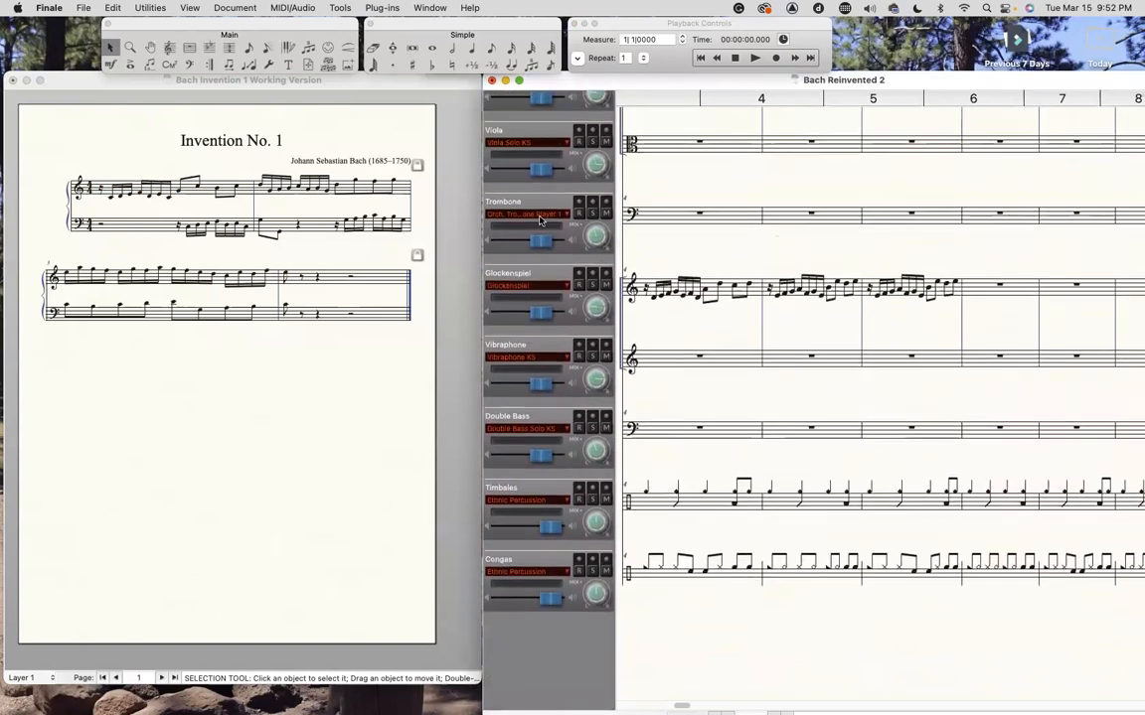
drag(541, 245, 534, 245)
click(753, 60)
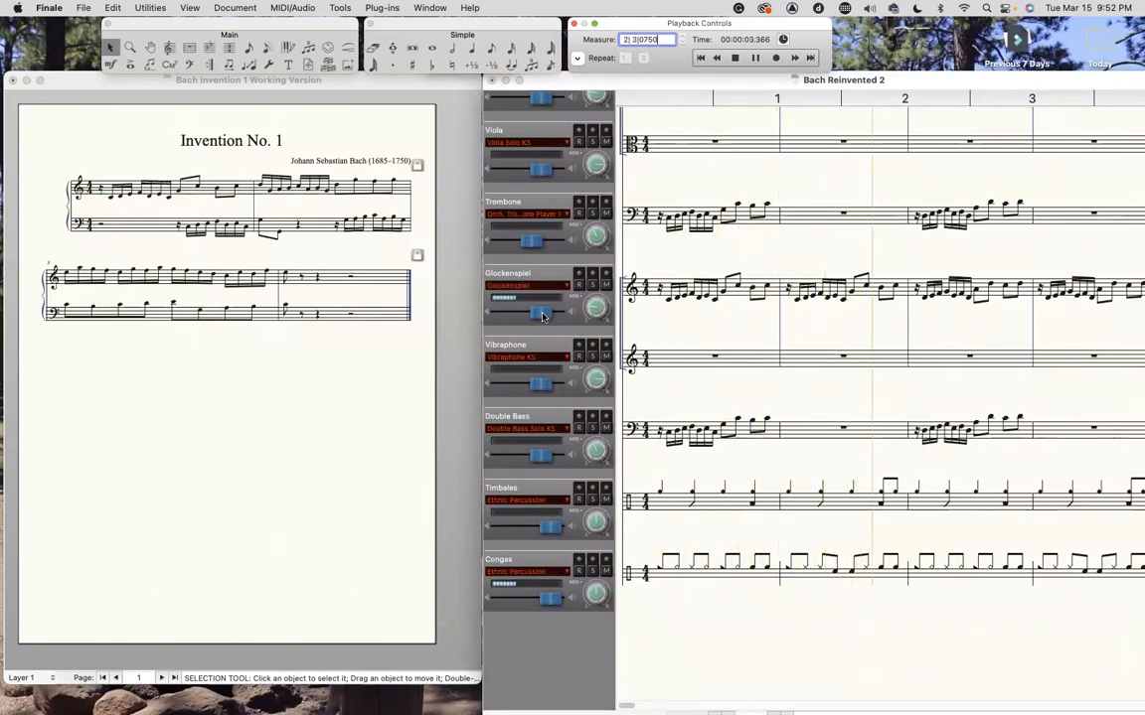
drag(532, 243, 525, 246)
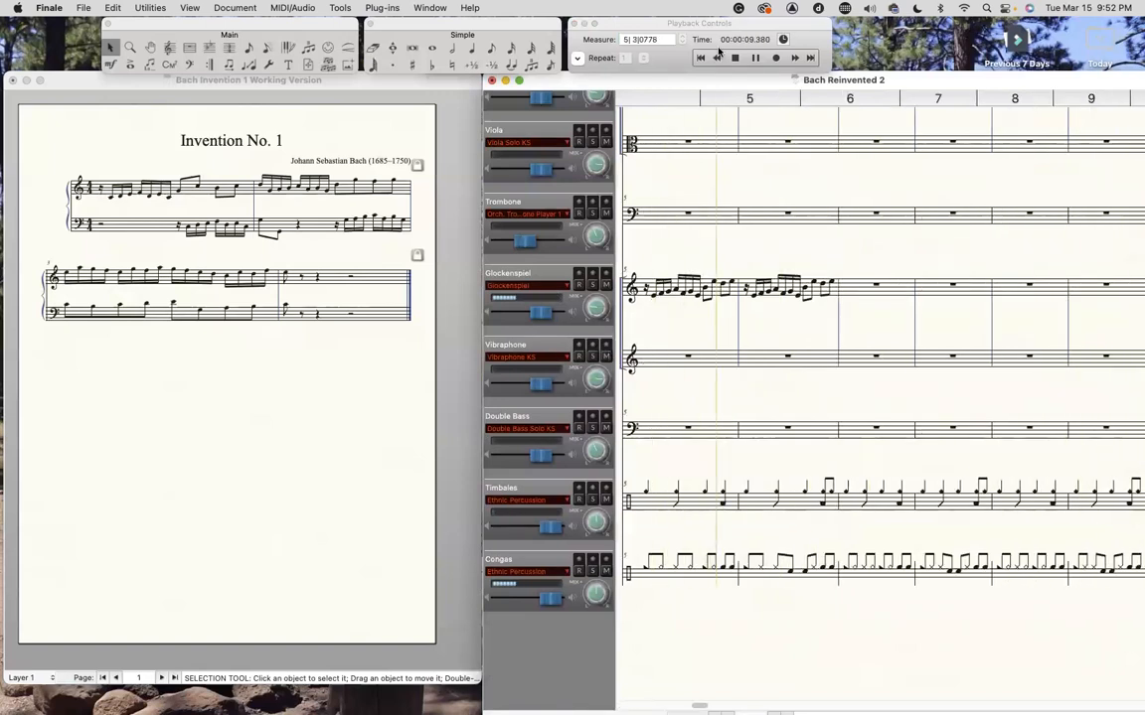
click(735, 58)
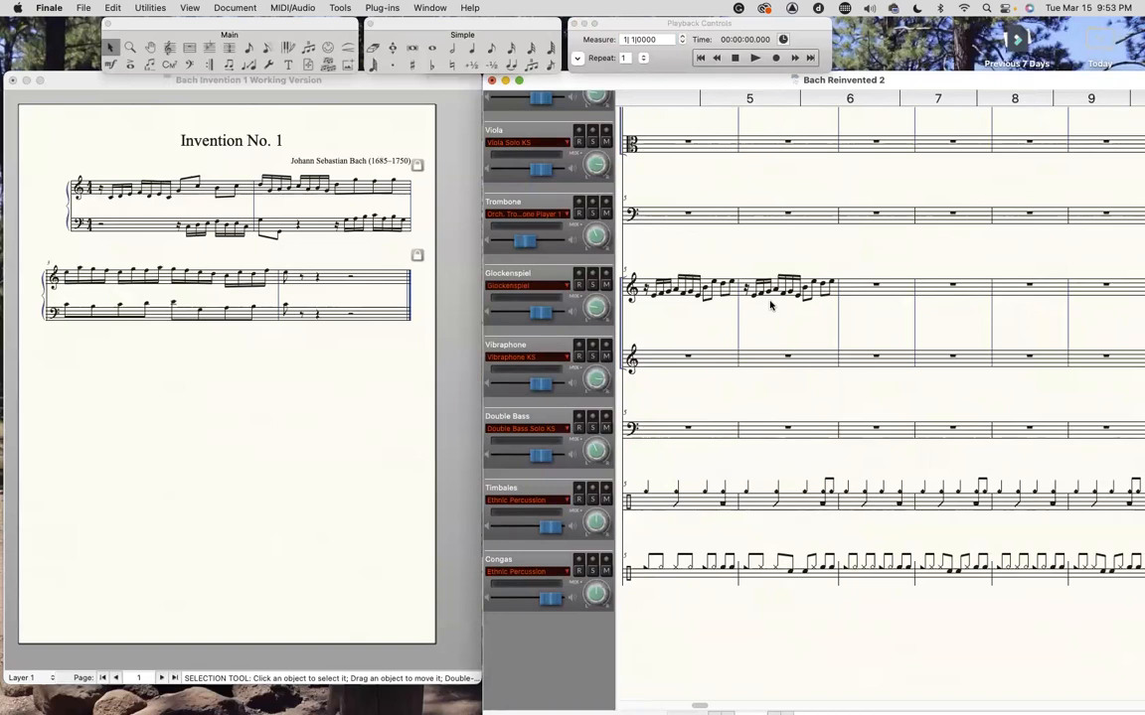
Switch the score to Scroll View and back to Page View, showing the first page
key(super+e)
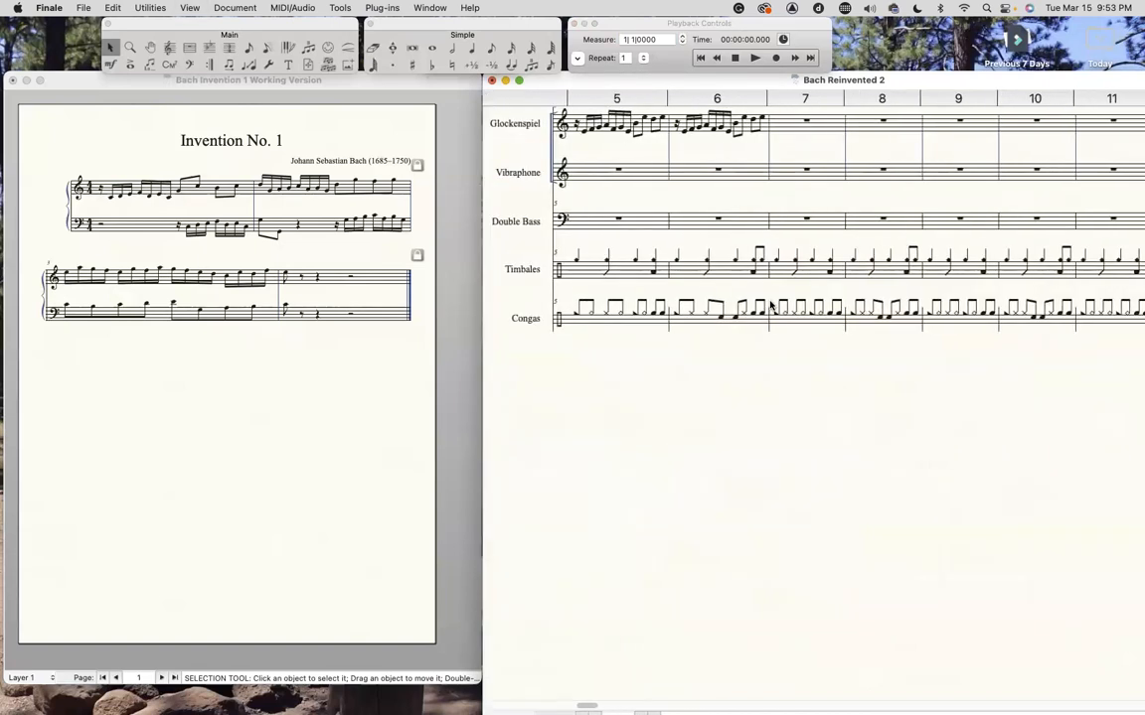
scroll(770, 305, up, 5)
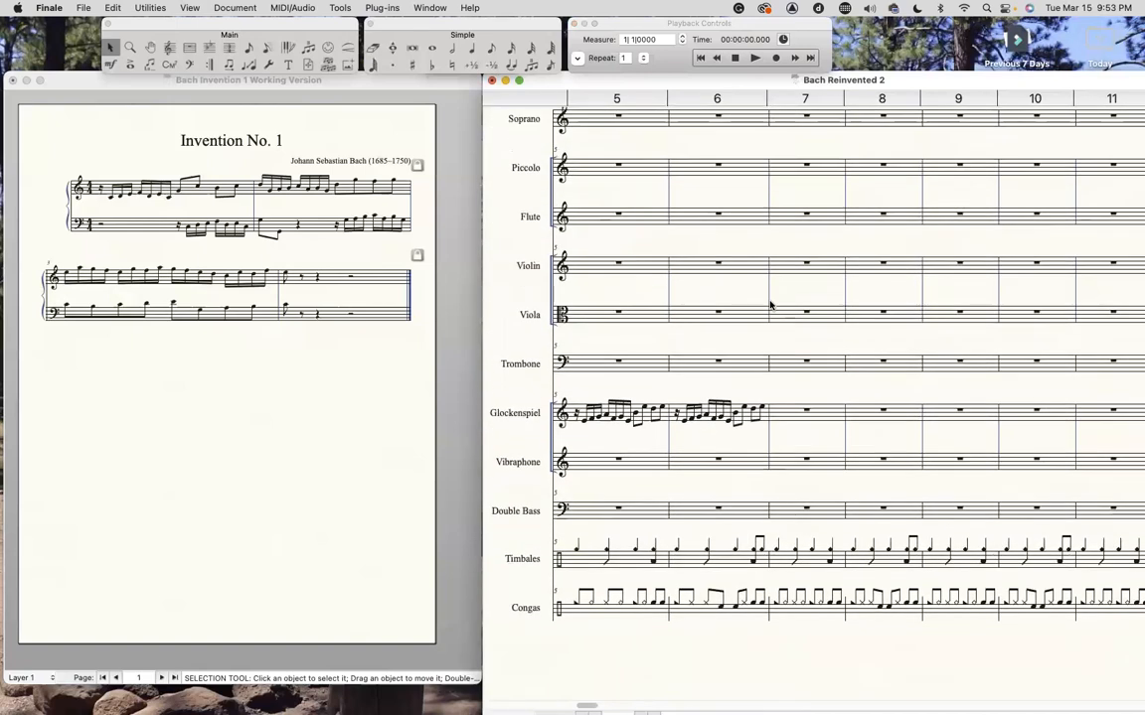
key(super+e)
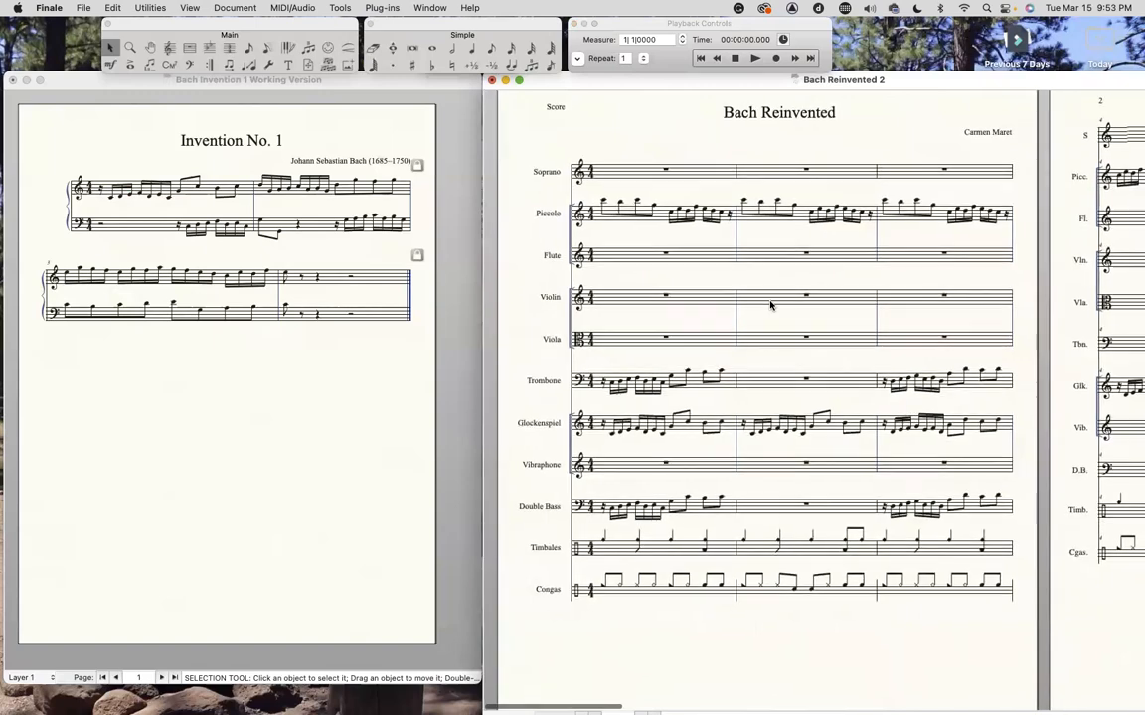
scroll(770, 306, up, 1)
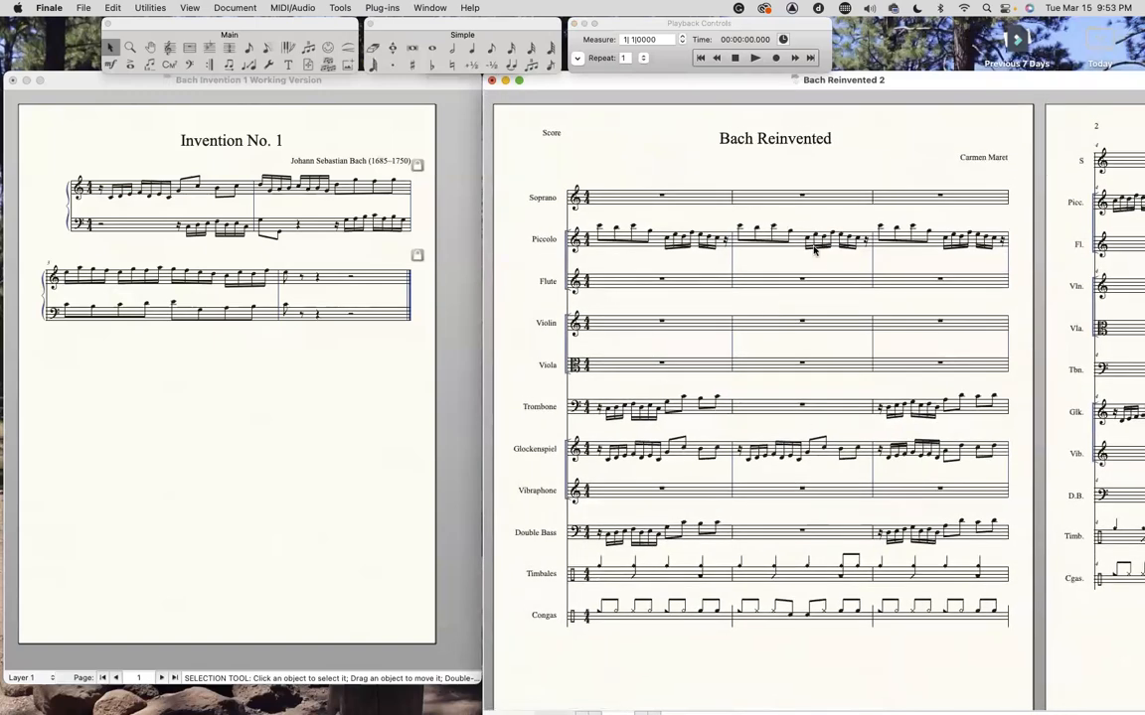
scroll(740, 431, down, 1)
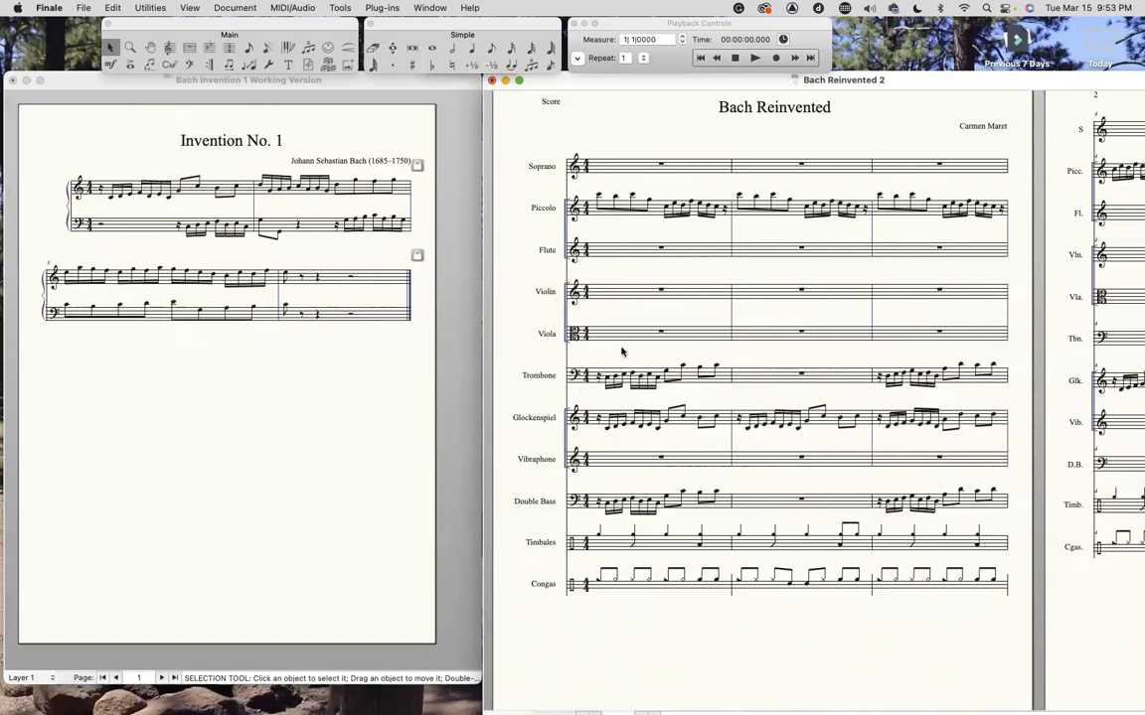
Copy the last two bass-staff measures of Invention No. 1 into measures 1 and 2 of the Viola staff in Bach Reinvented
scroll(752, 363, down, 1)
scroll(752, 362, right, 2)
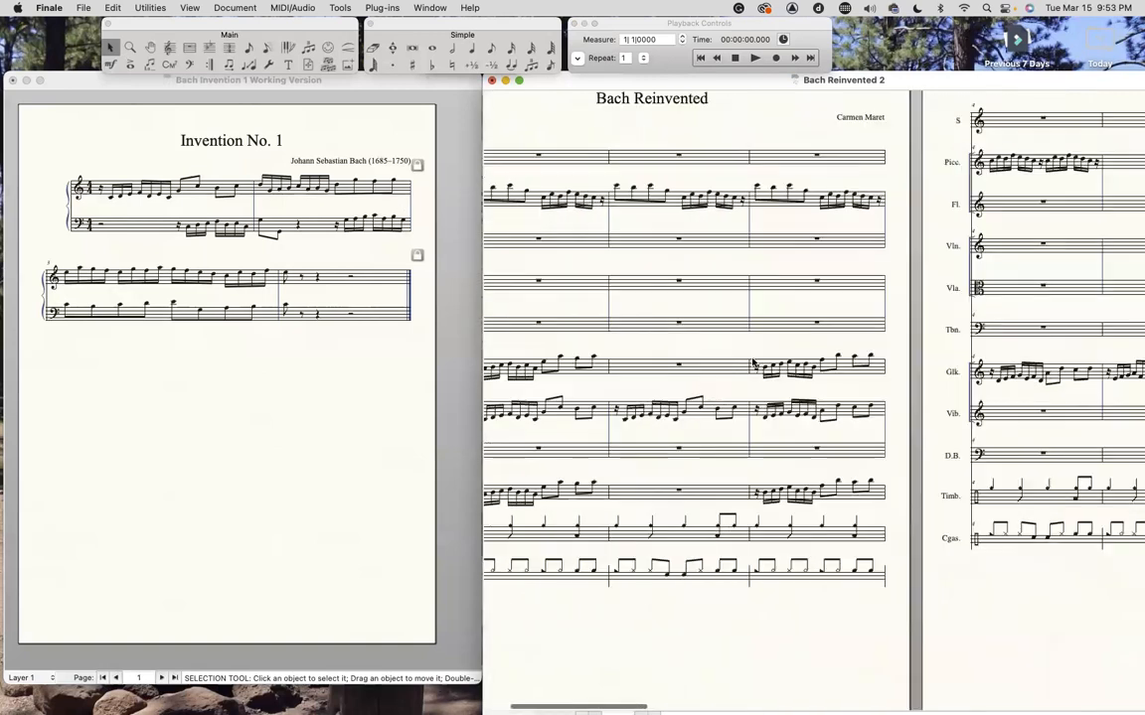
scroll(753, 363, right, 5)
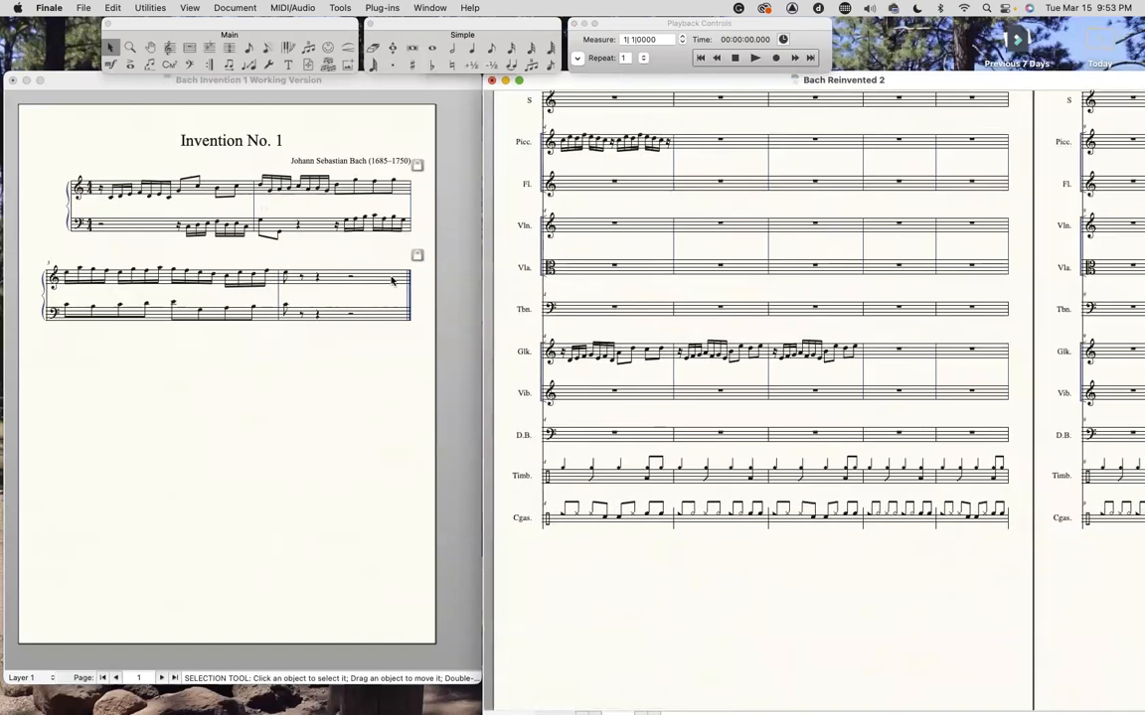
click(92, 327)
click(92, 312)
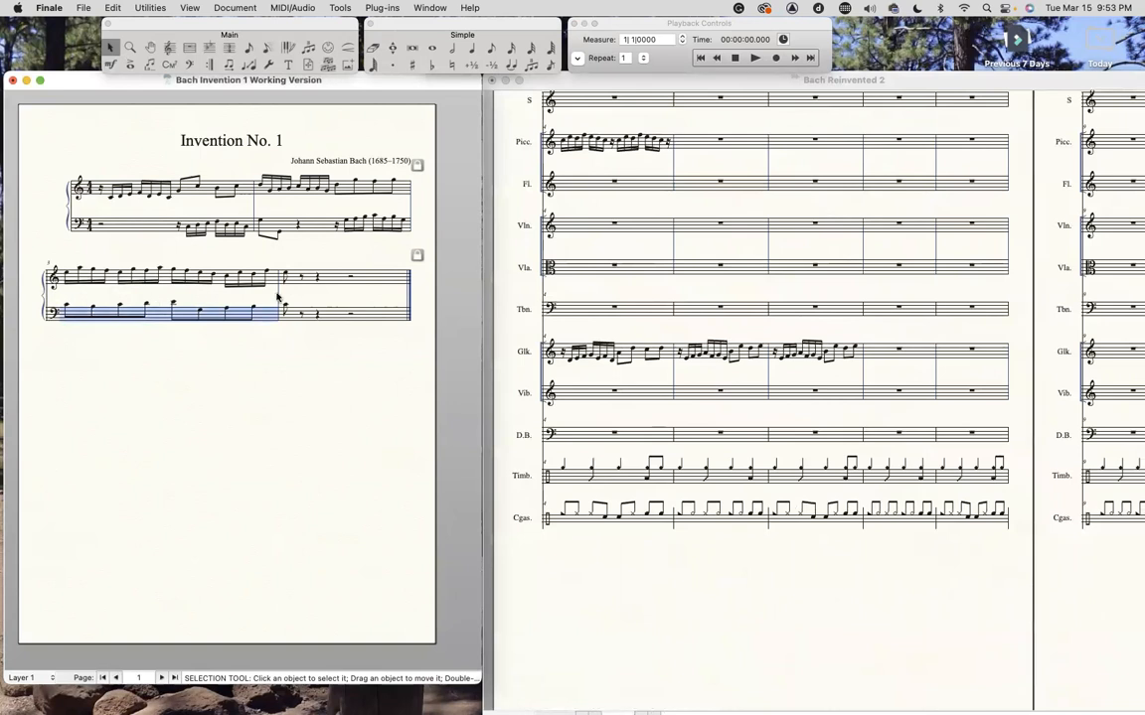
shift+click(338, 316)
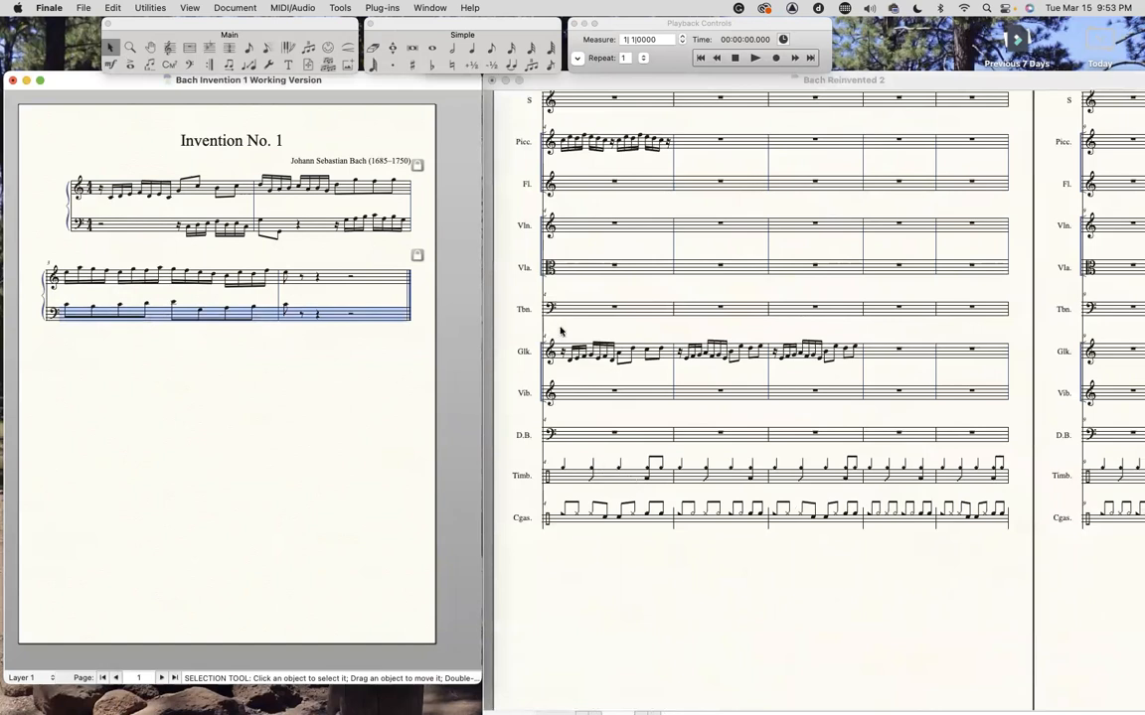
scroll(557, 313, left, 10)
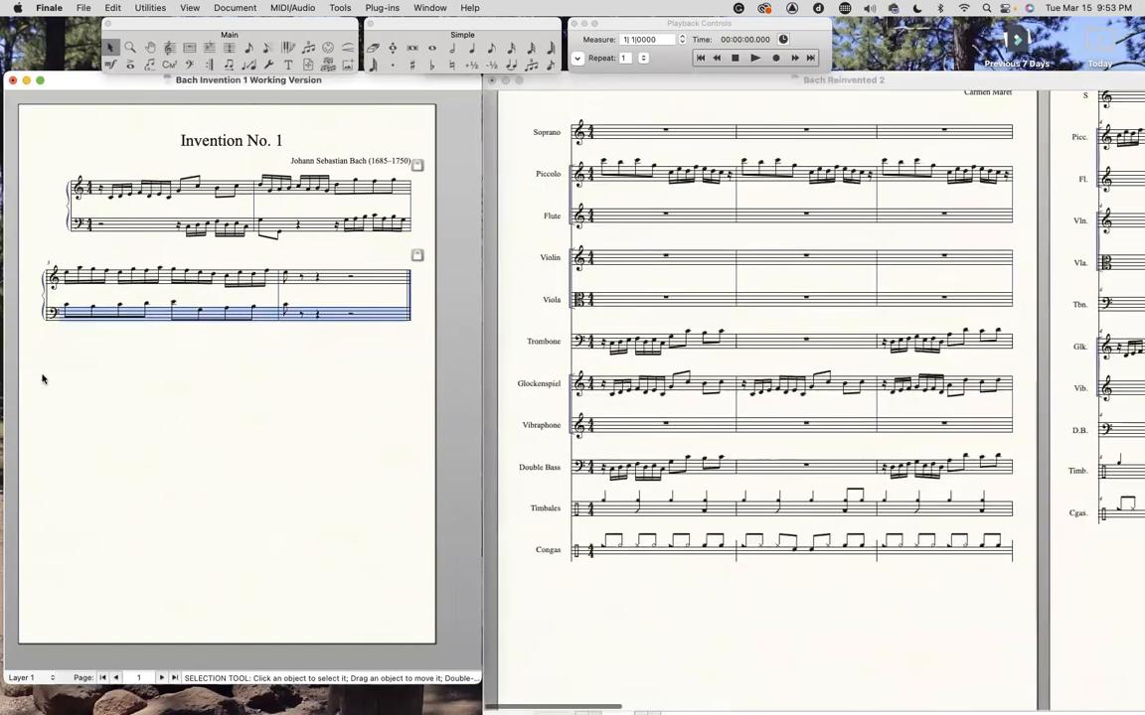
click(632, 300)
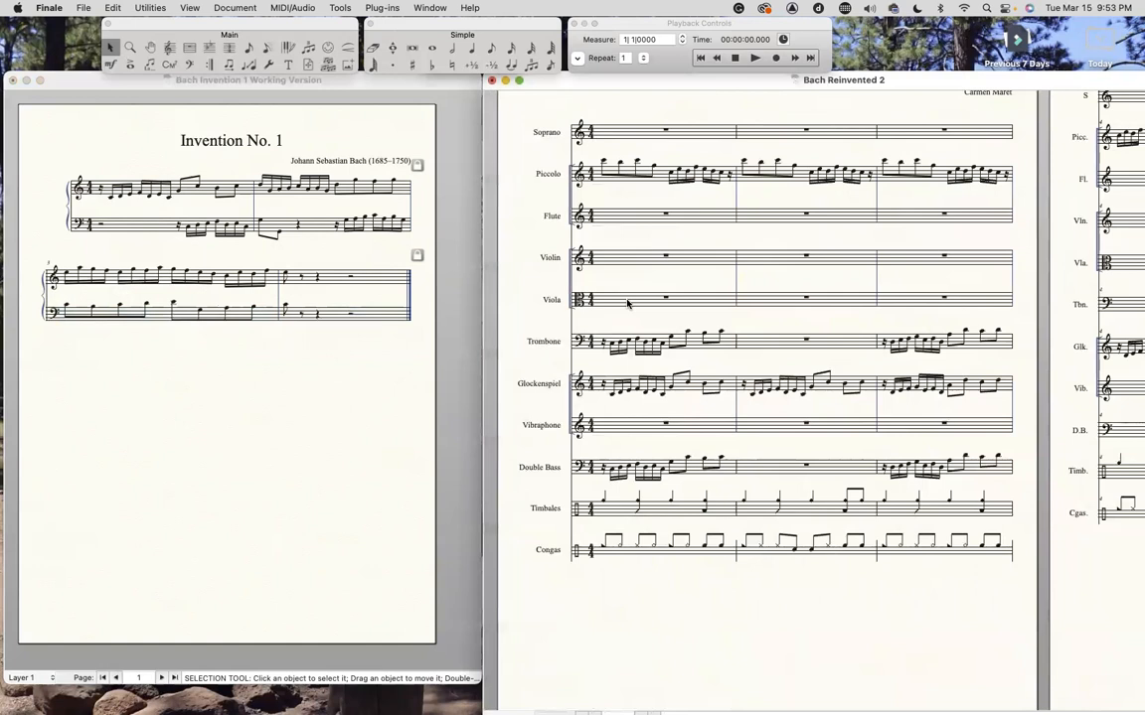
click(636, 299)
key(super+v)
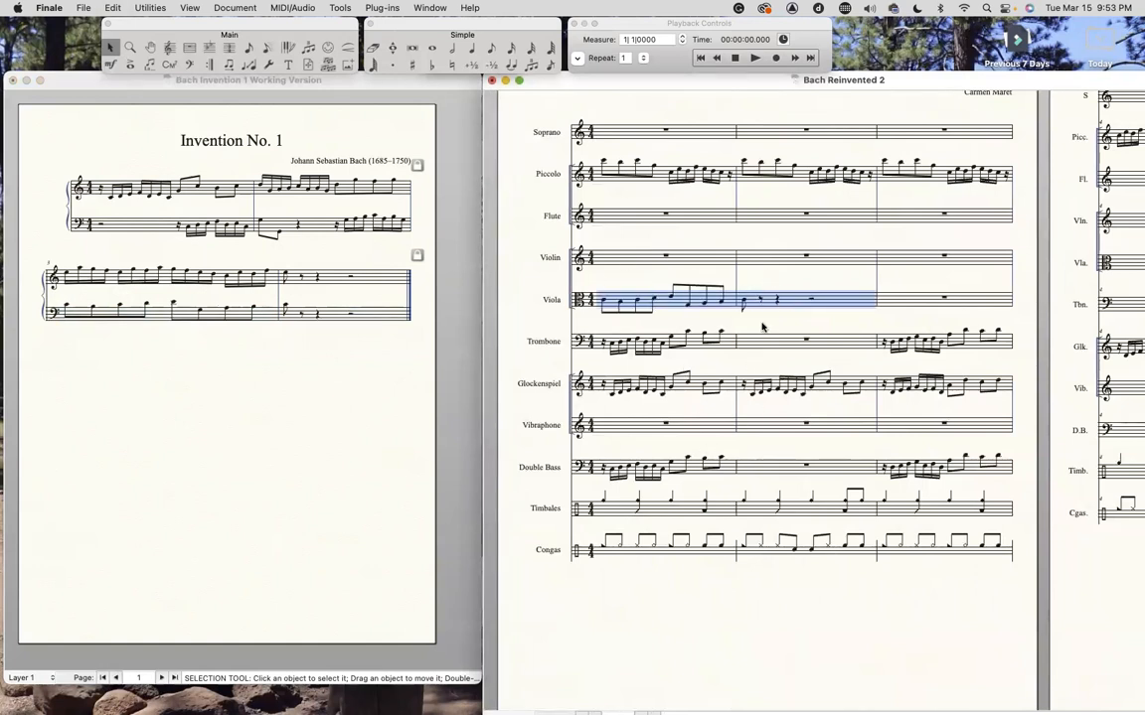
key(Escape)
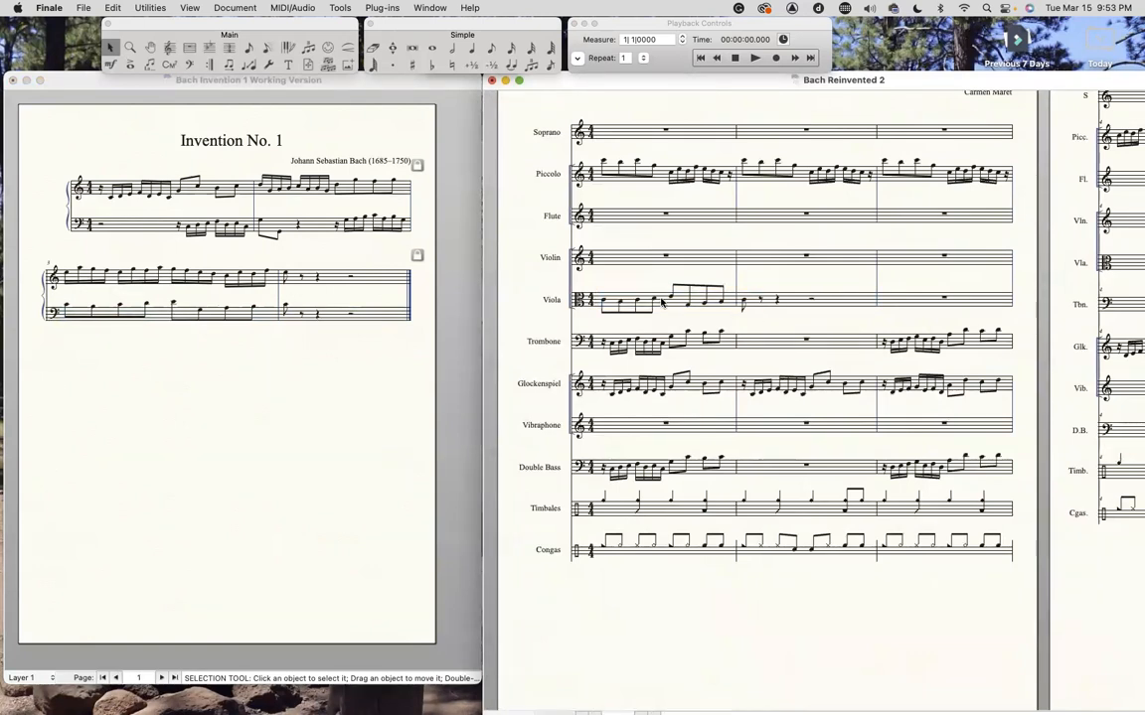
Copy the Viola's first measure into its measures 2, 3 and 4, replacing their contents
drag(704, 290, 760, 306)
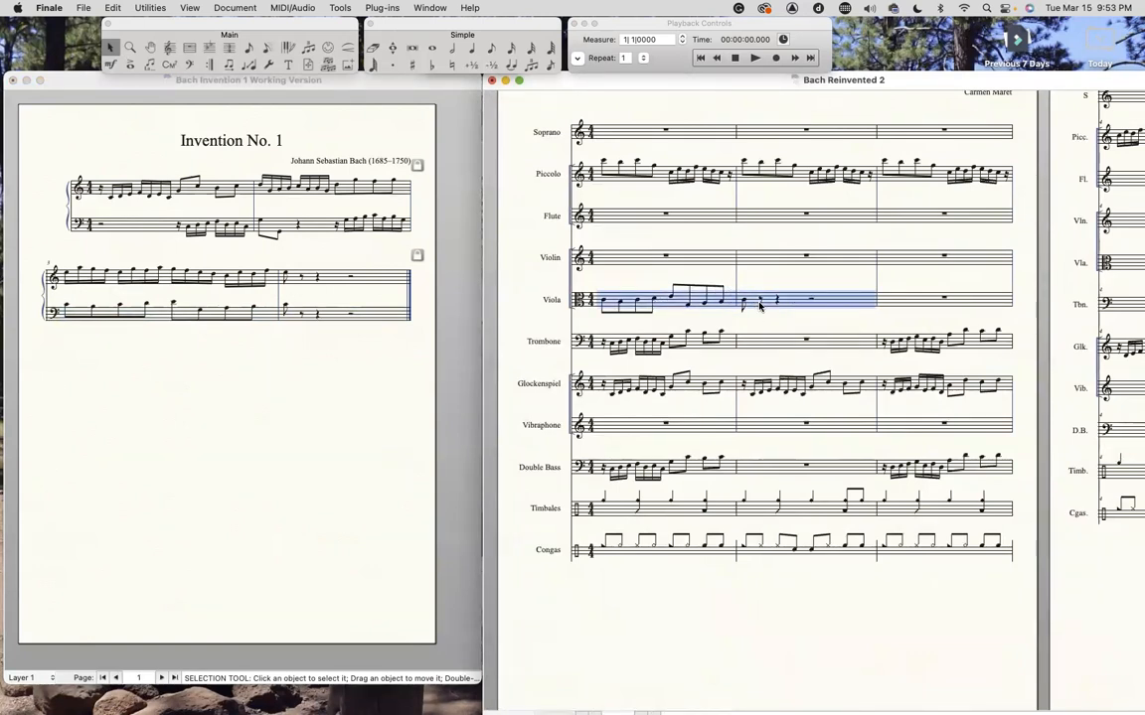
key(Escape)
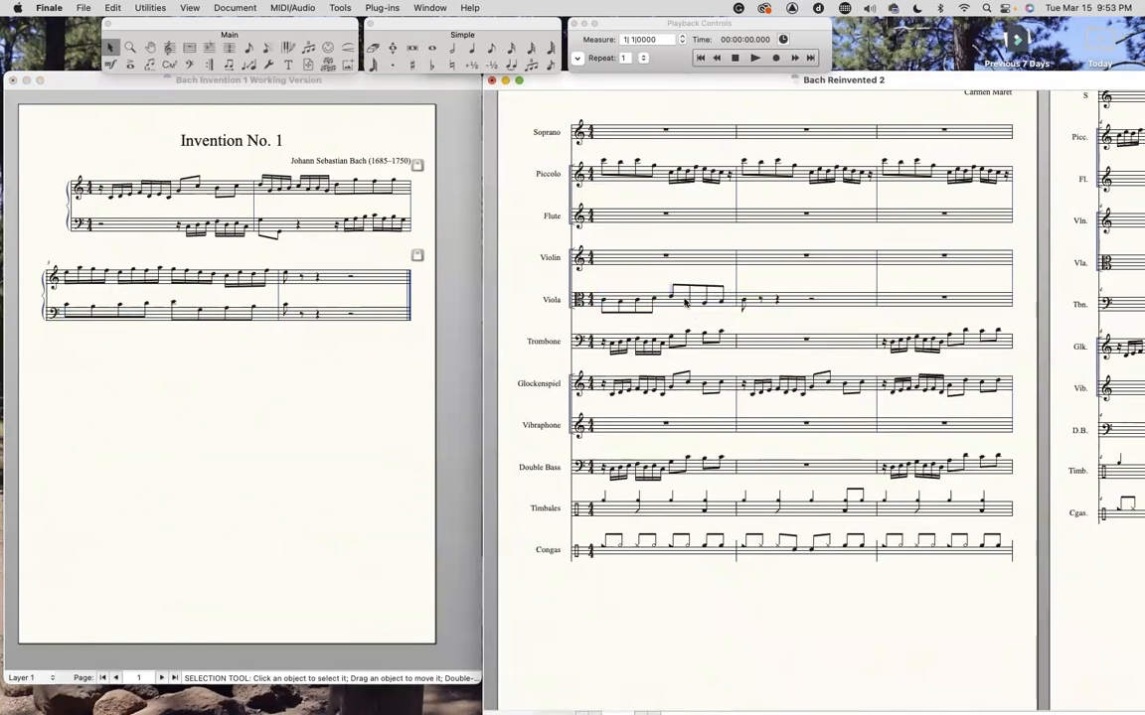
click(685, 302)
alt+click(788, 296)
alt+click(924, 298)
scroll(963, 319, right, 5)
click(968, 308)
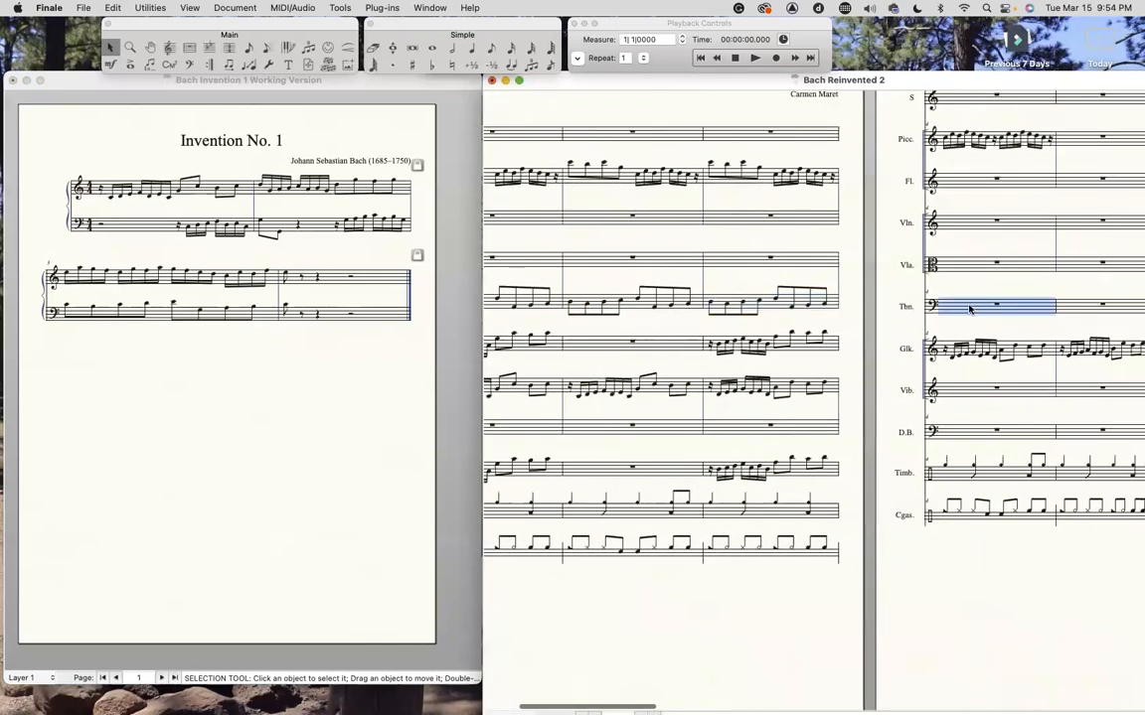
click(972, 265)
key(super+v)
scroll(687, 364, left, 5)
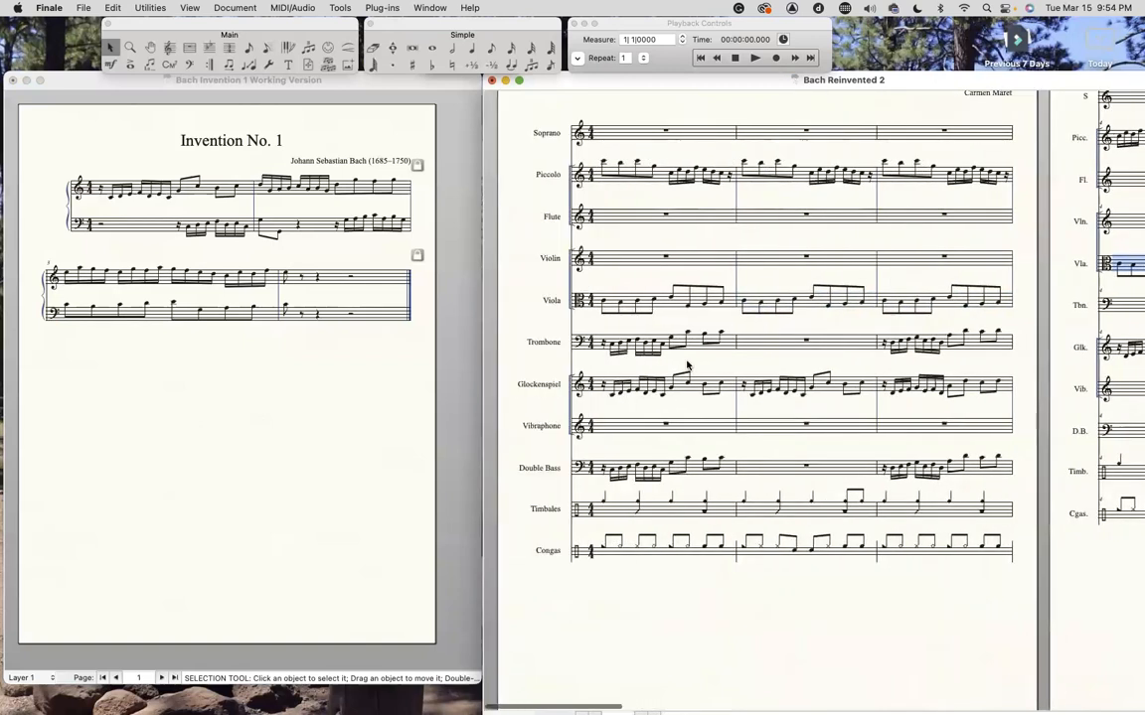
Apply Rhythmic Subdivisions to Viola measure 3, splitting entries from sixteenth (256 EDUs) through whole notes (4096 EDUs) into sixteenth notes
click(676, 304)
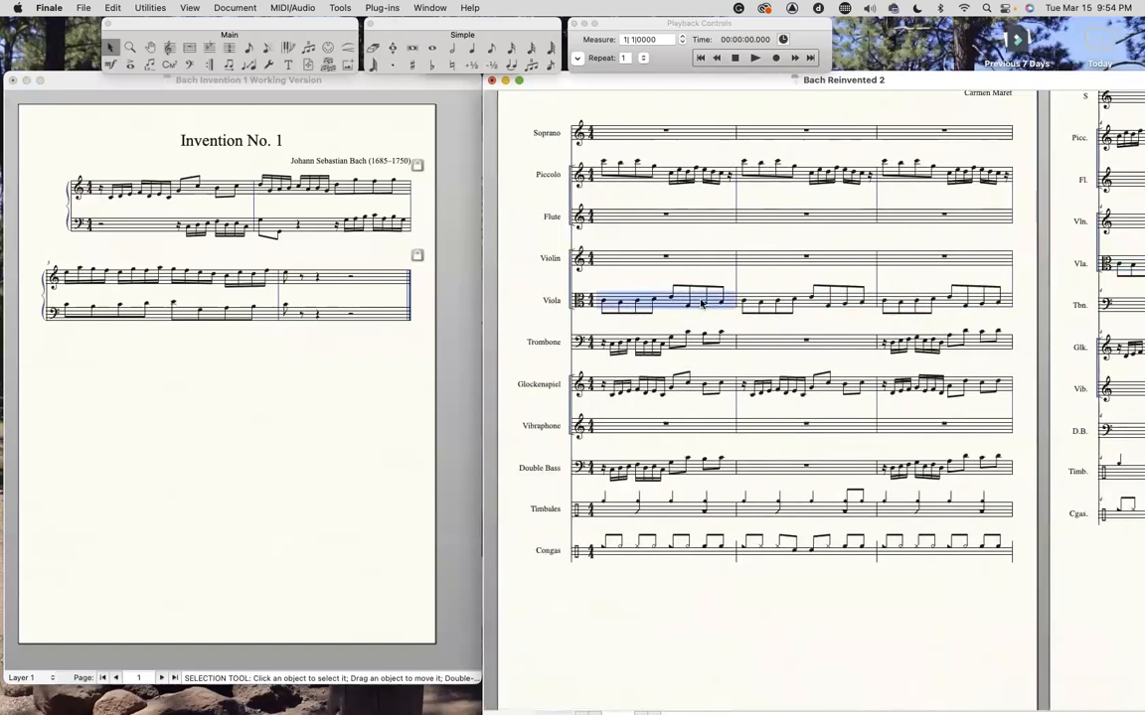
scroll(765, 310, right, 5)
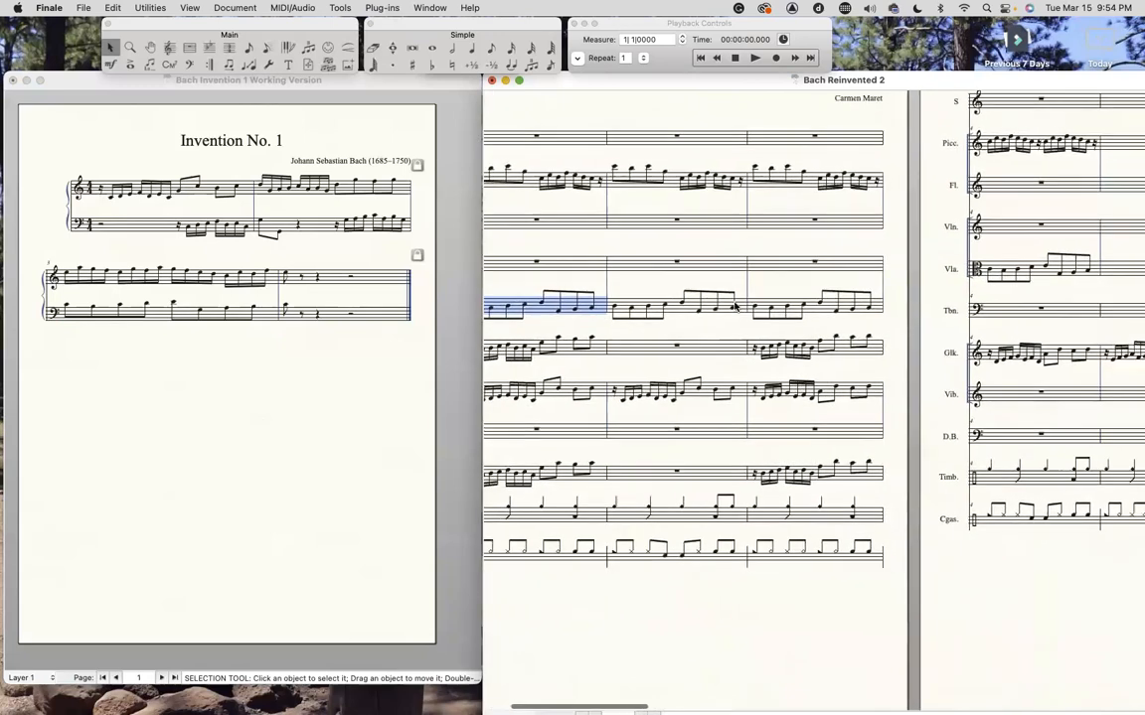
scroll(775, 305, right, 2)
click(774, 305)
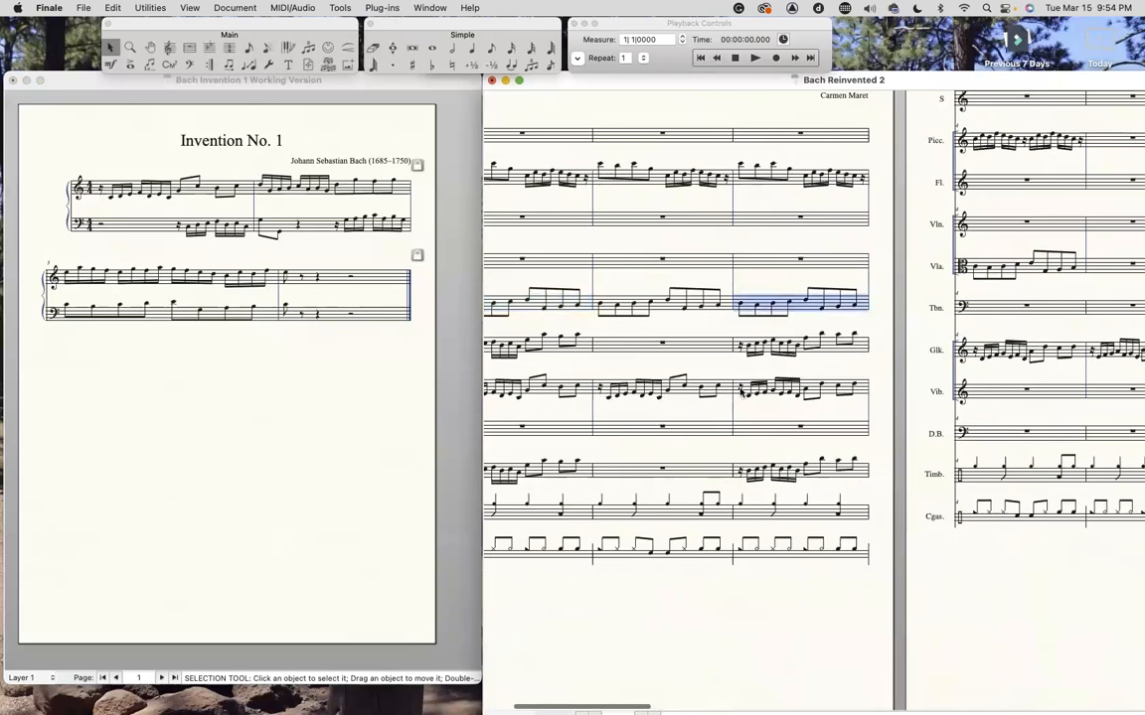
scroll(741, 389, right, 4)
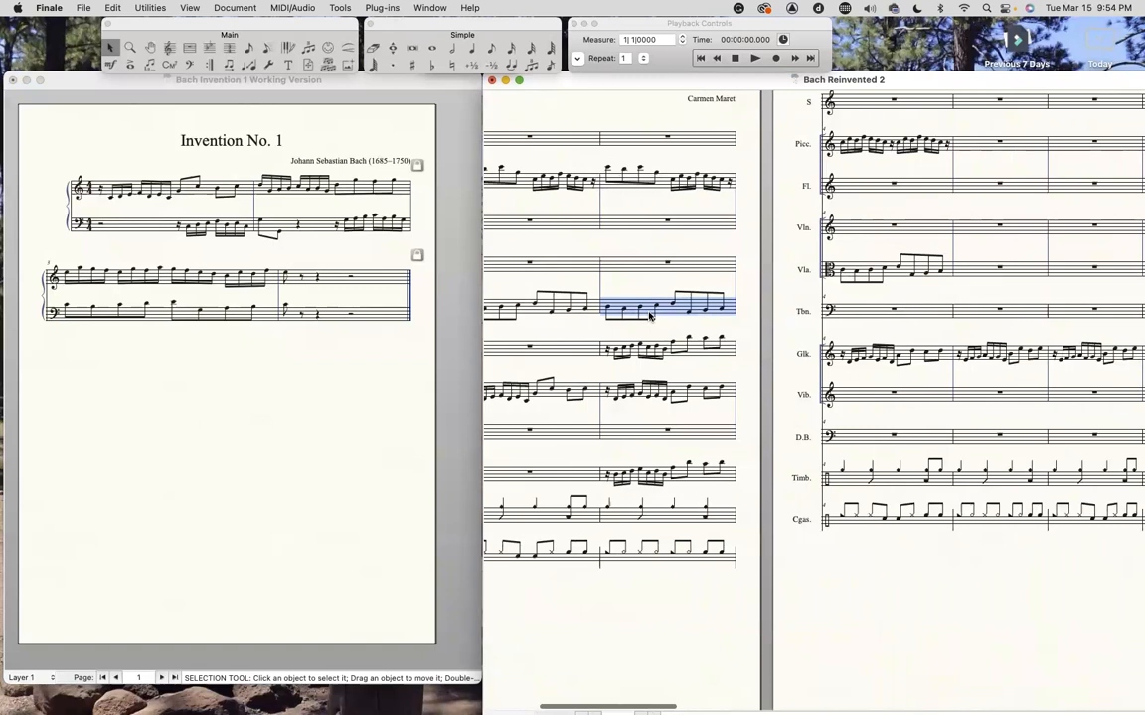
click(383, 8)
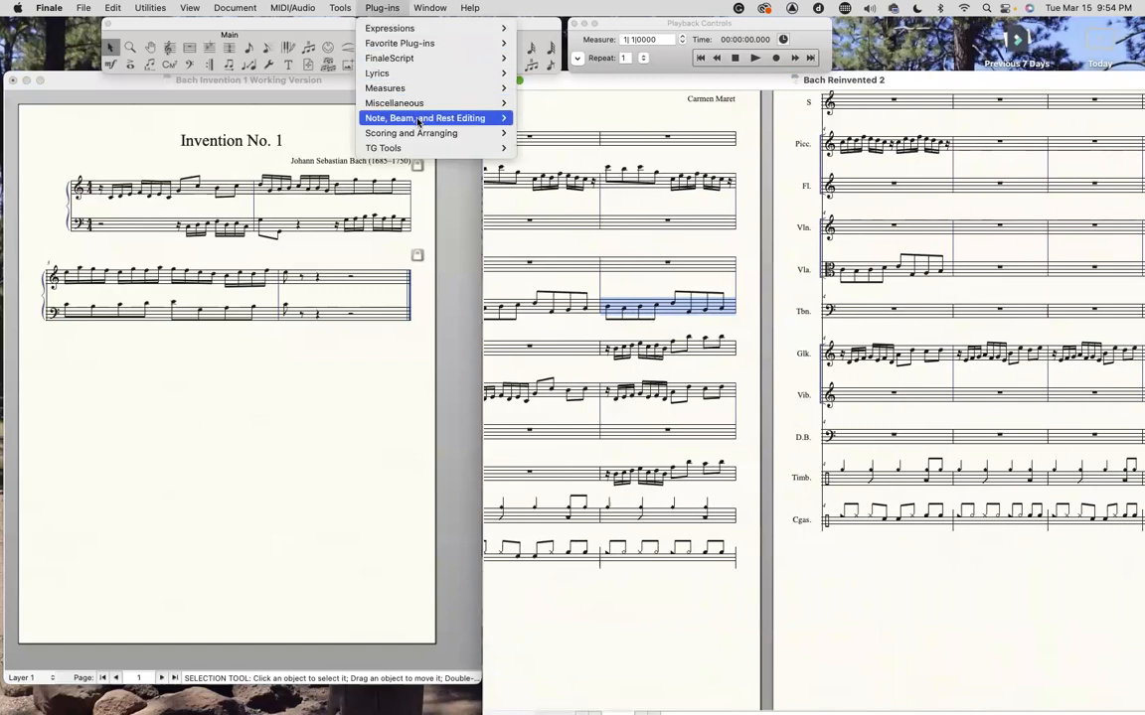
mouse_move(418, 121)
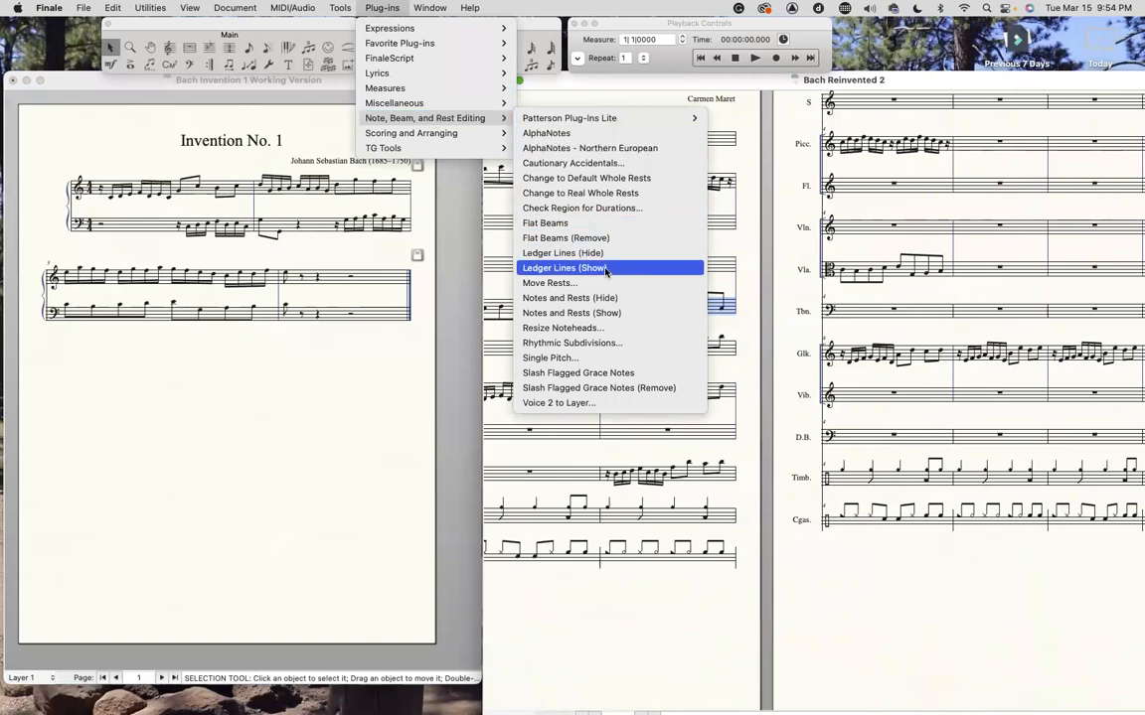
click(598, 344)
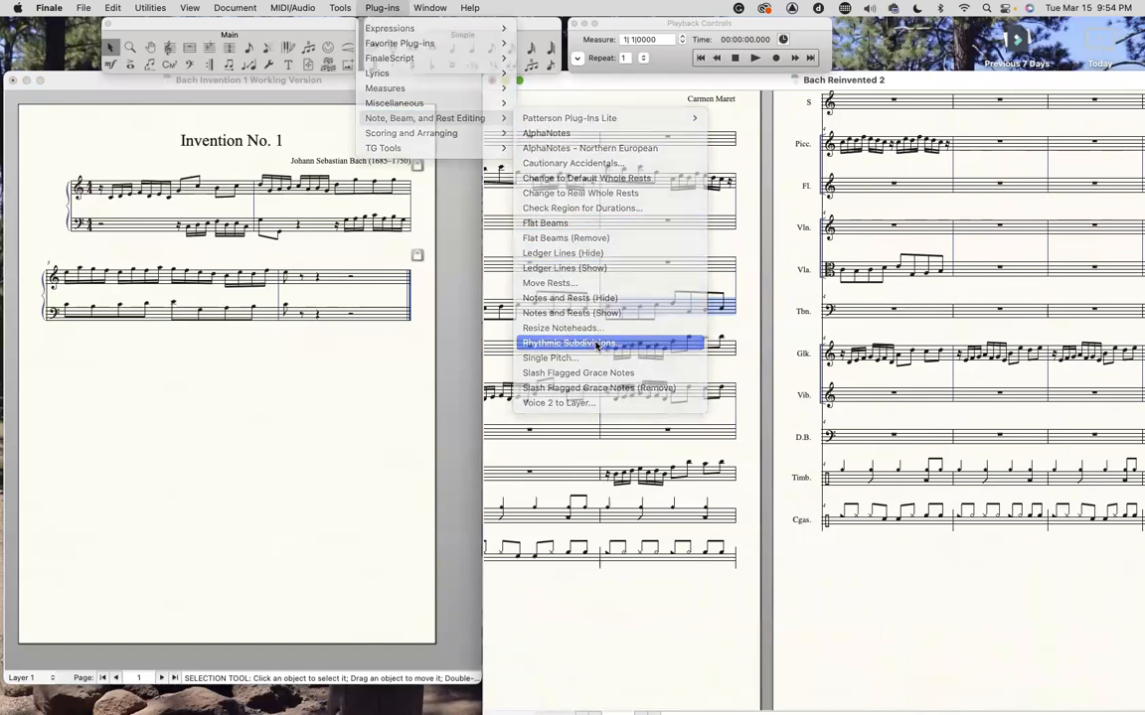
drag(619, 152, 345, 122)
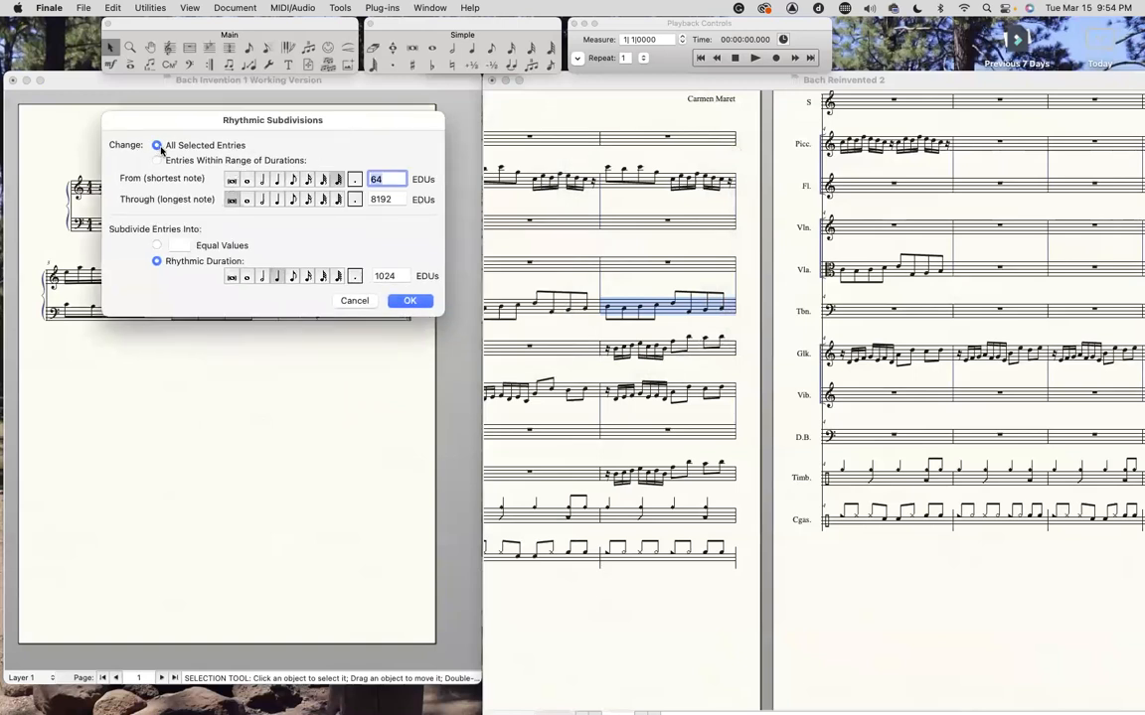
click(247, 199)
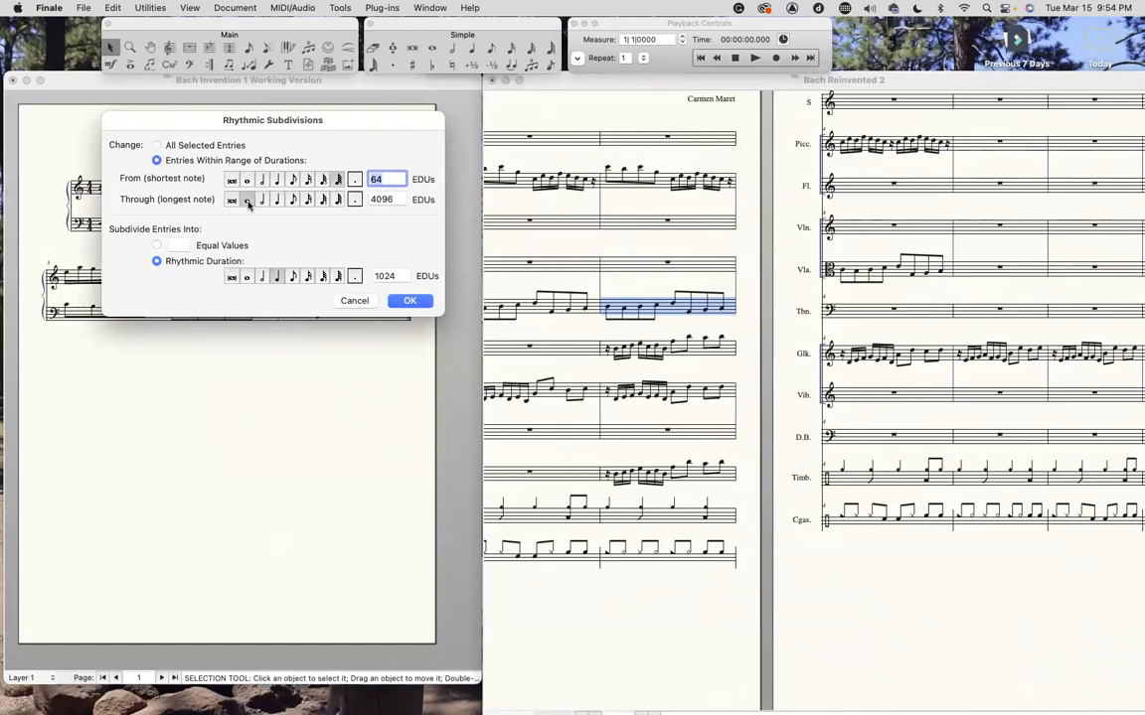
click(308, 179)
click(308, 277)
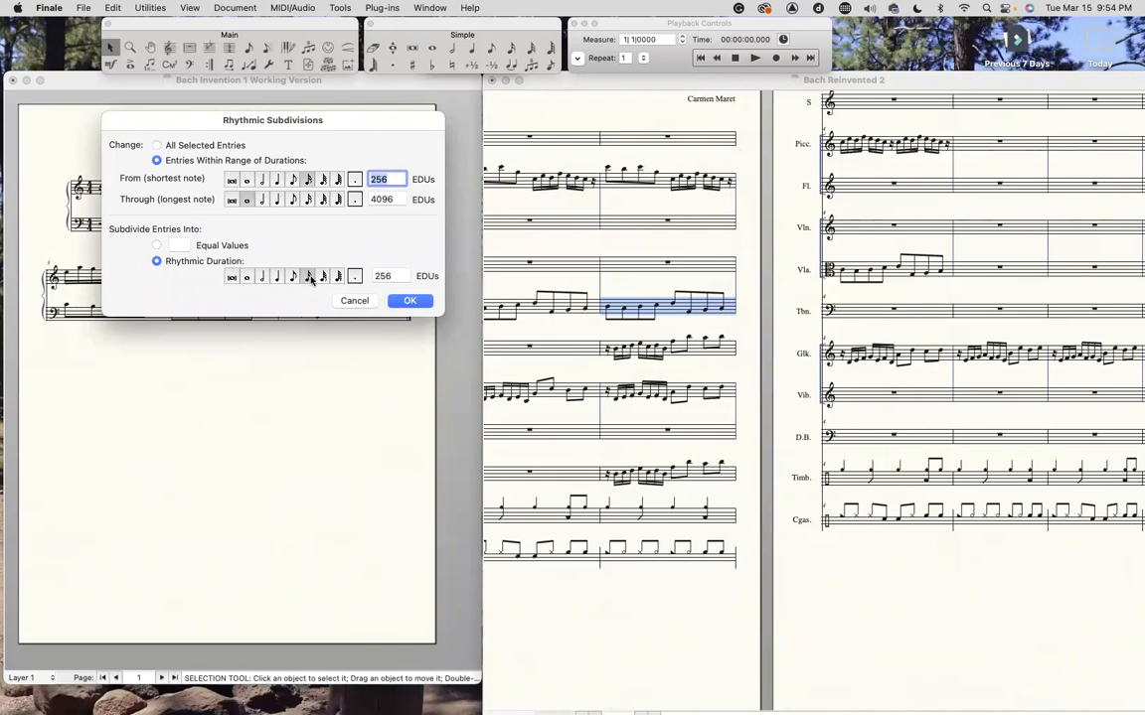
click(410, 301)
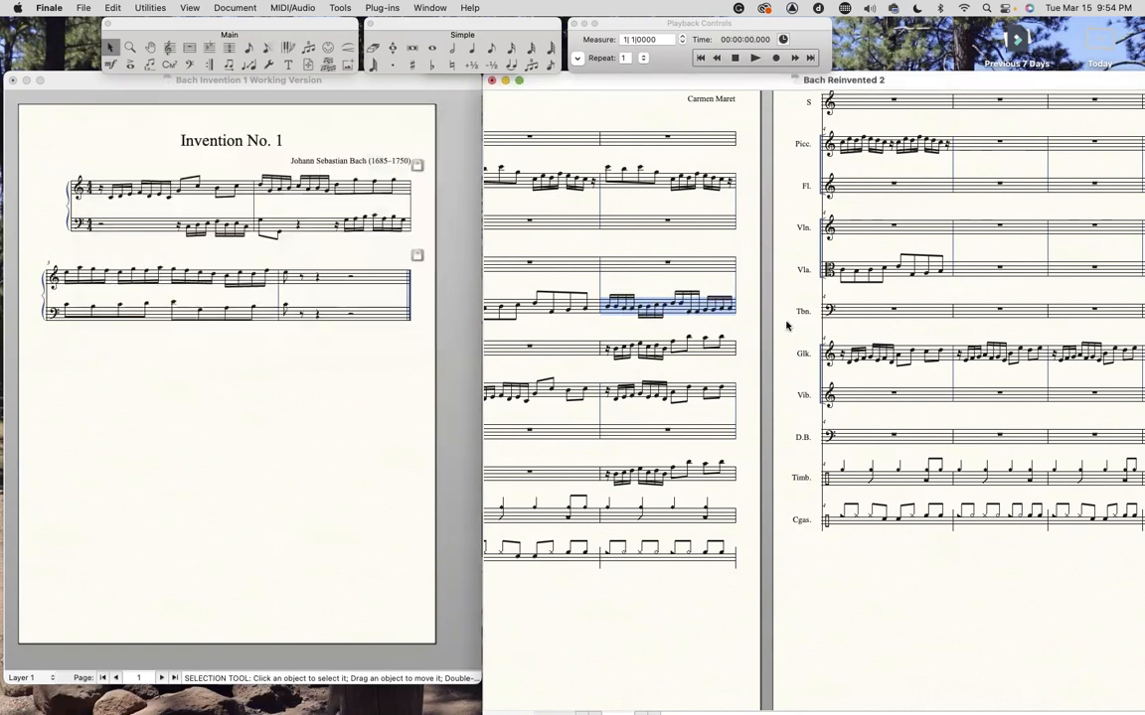
Apply Rhythmic Subdivisions to Viola measure 4 with the same duration range and sixteenth-note (256 EDUs) subdivision
click(888, 276)
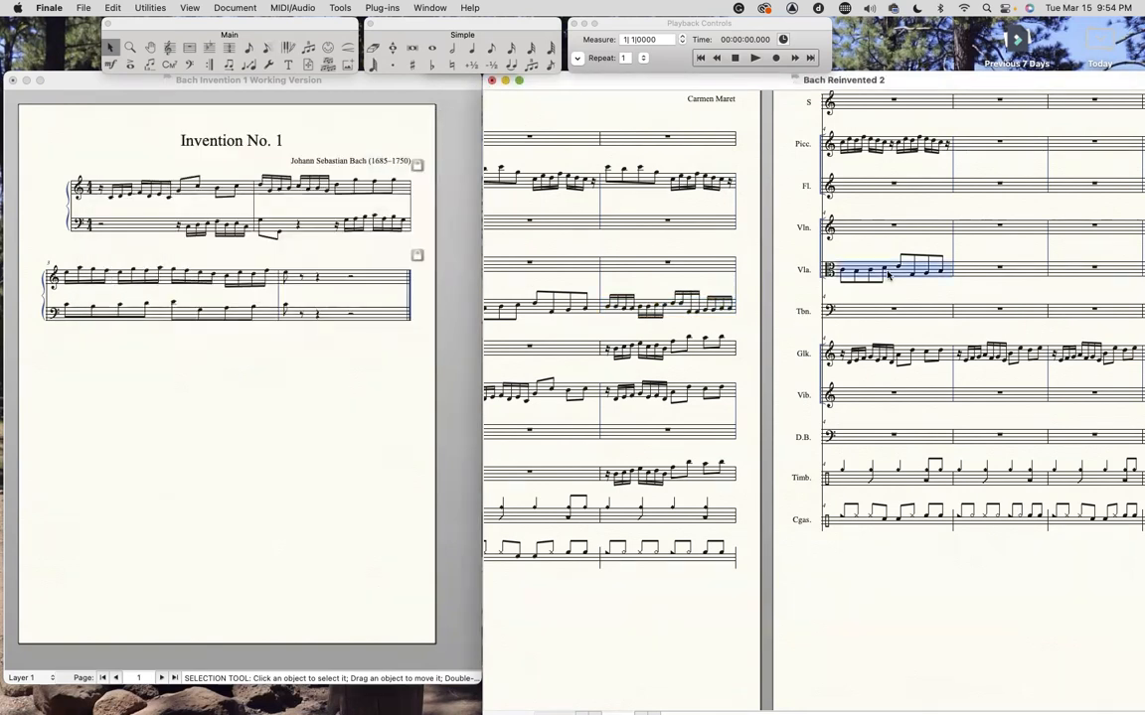
click(370, 8)
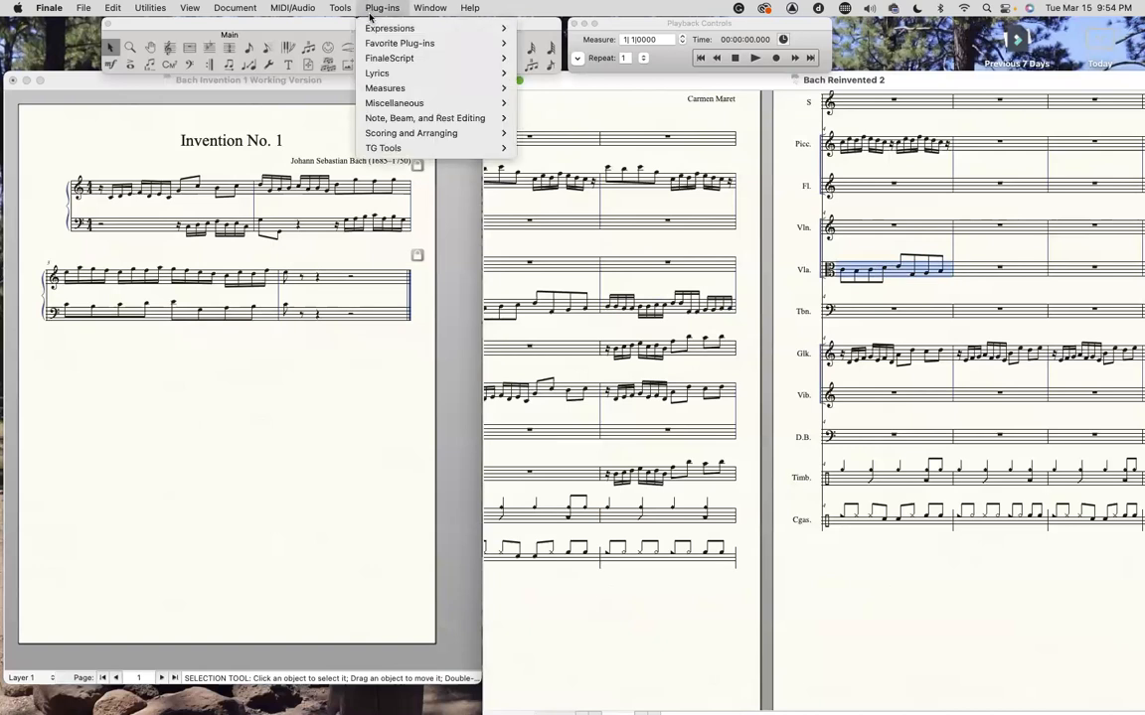
mouse_move(463, 133)
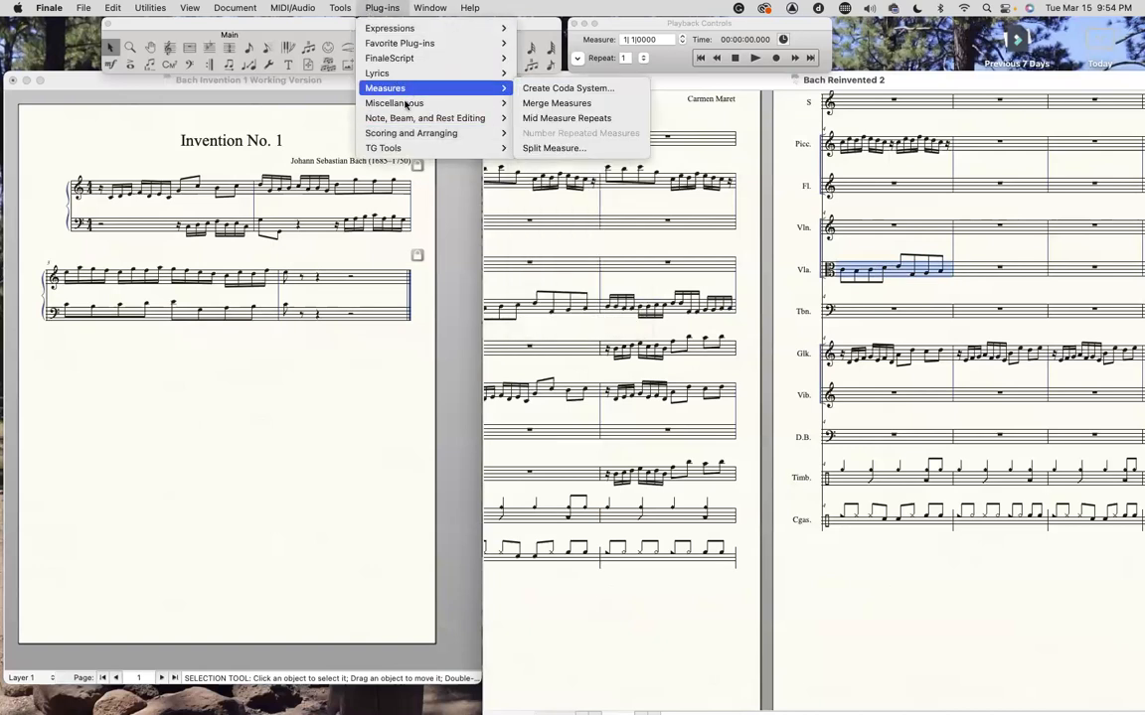
mouse_move(421, 119)
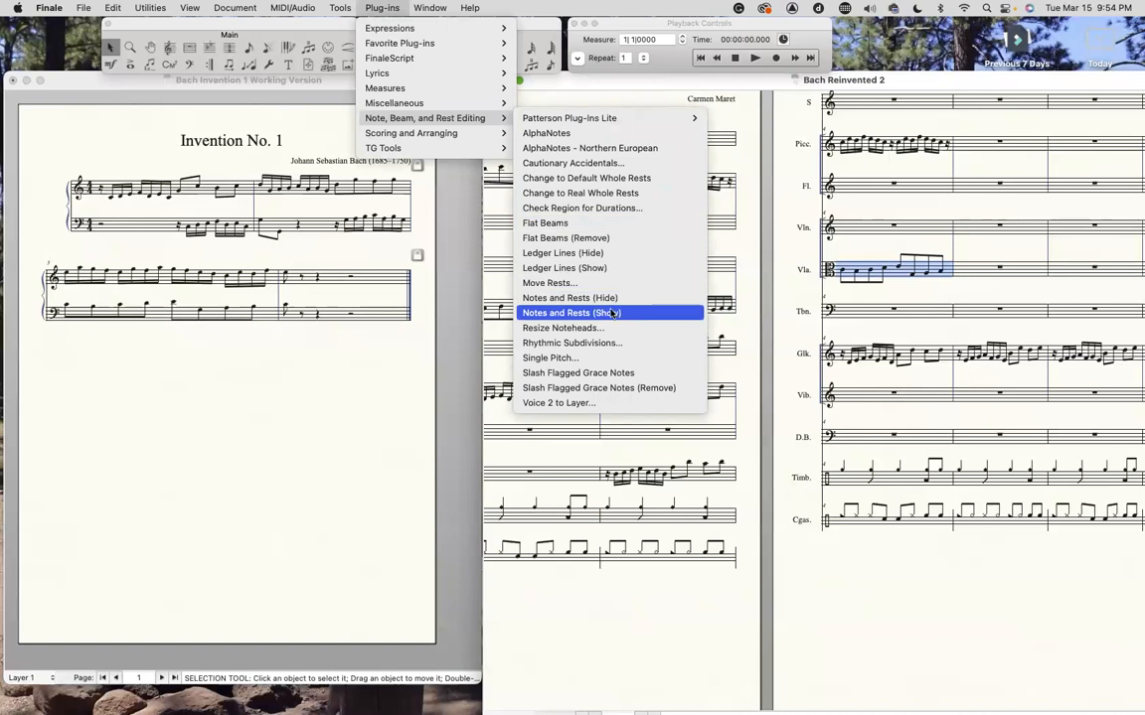
click(592, 345)
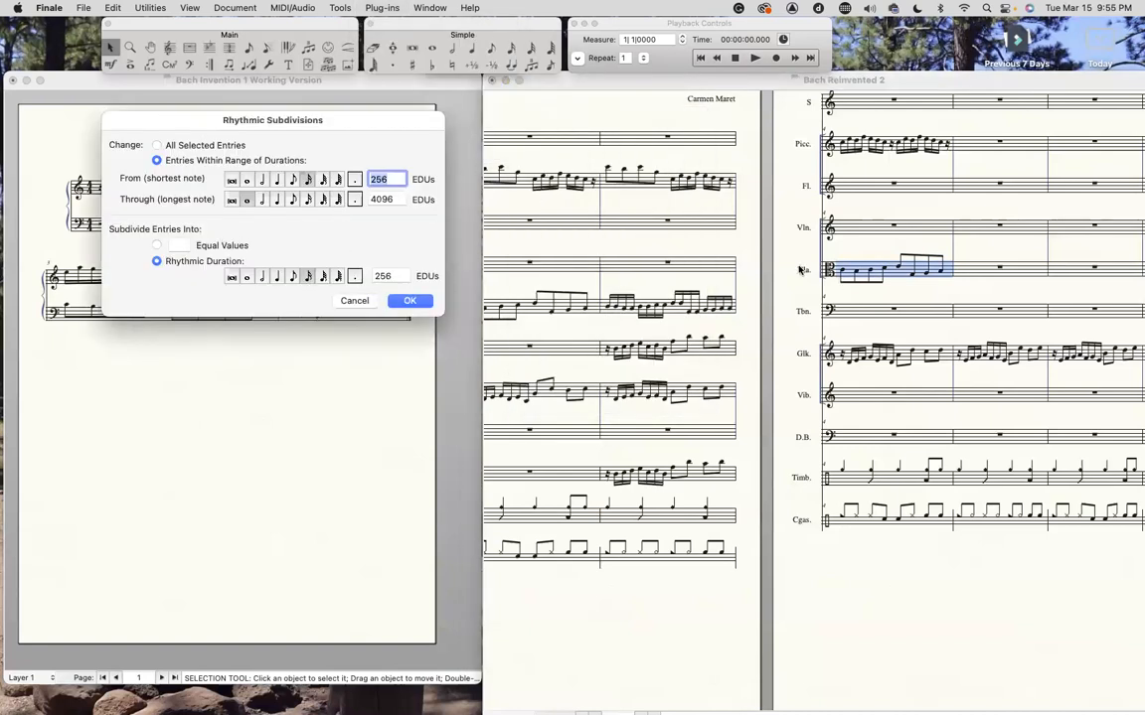
click(405, 302)
Play back the score from measure 1 to hear the new Viola part, then stop the playback
scroll(656, 338, left, 10)
scroll(656, 338, up, 3)
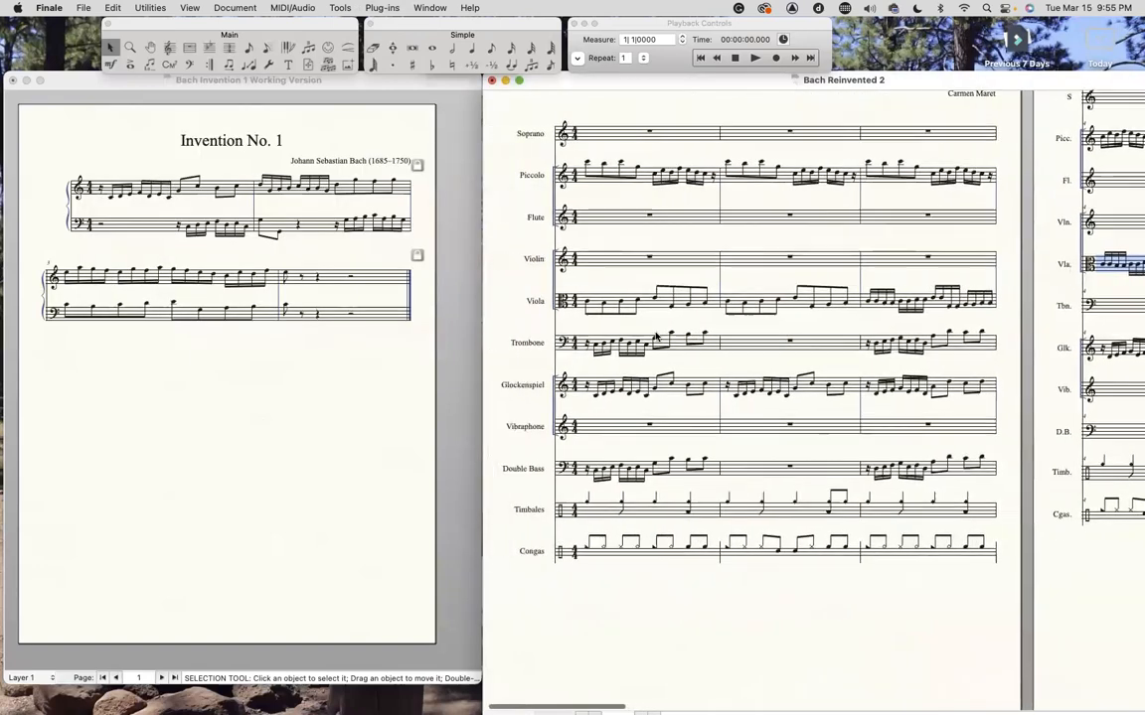
scroll(717, 323, down, 2)
scroll(717, 323, left, 2)
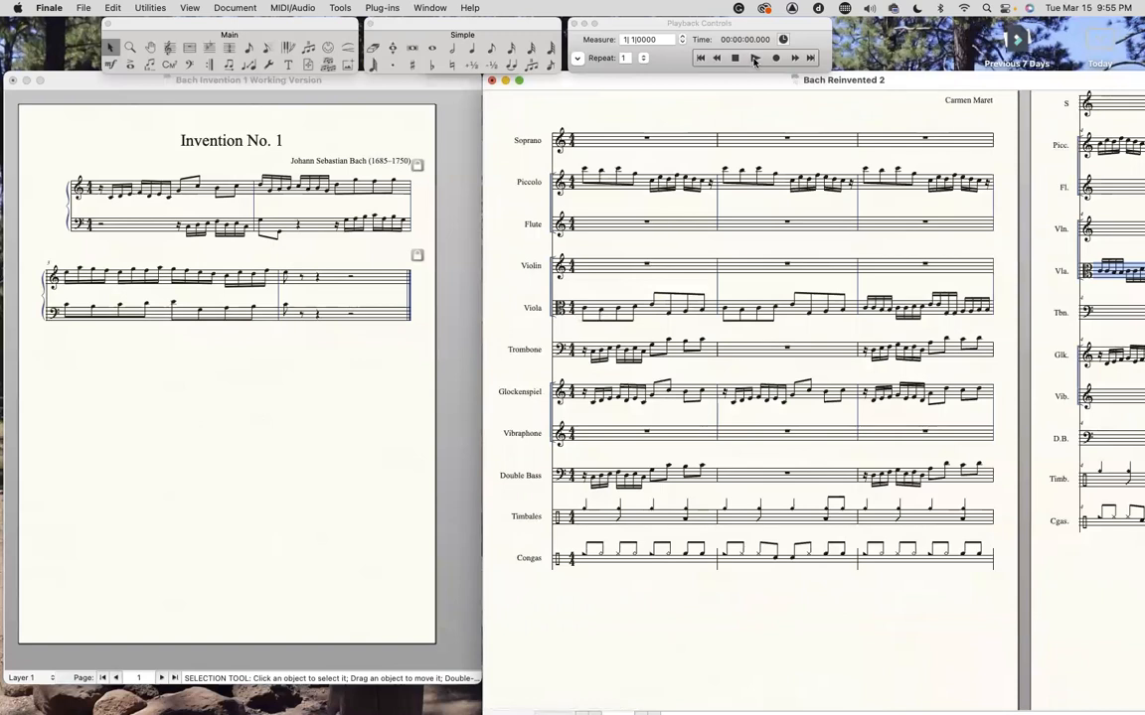
click(754, 59)
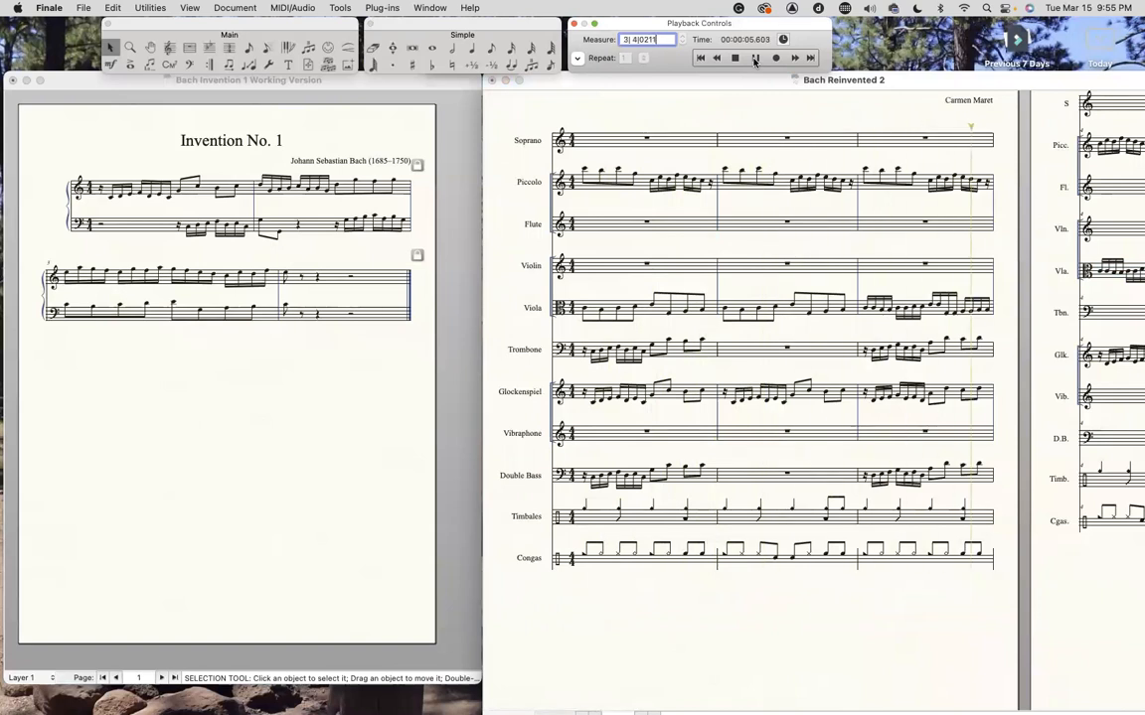
click(735, 59)
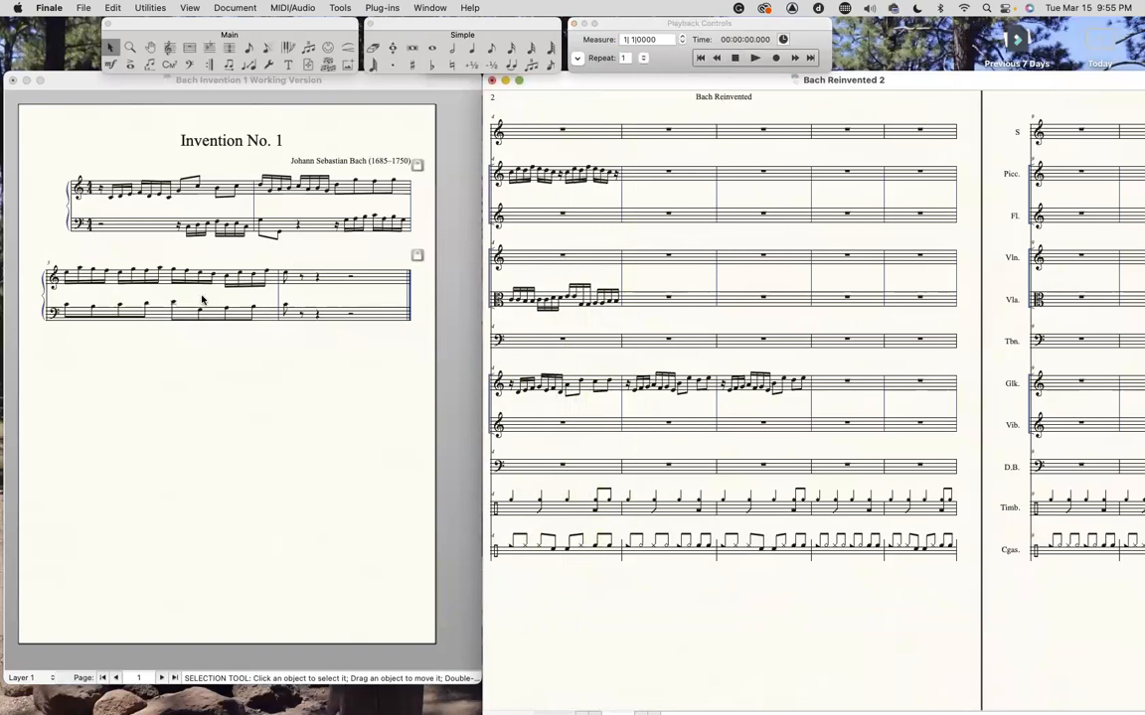
scroll(533, 370, left, 2)
scroll(620, 354, left, 8)
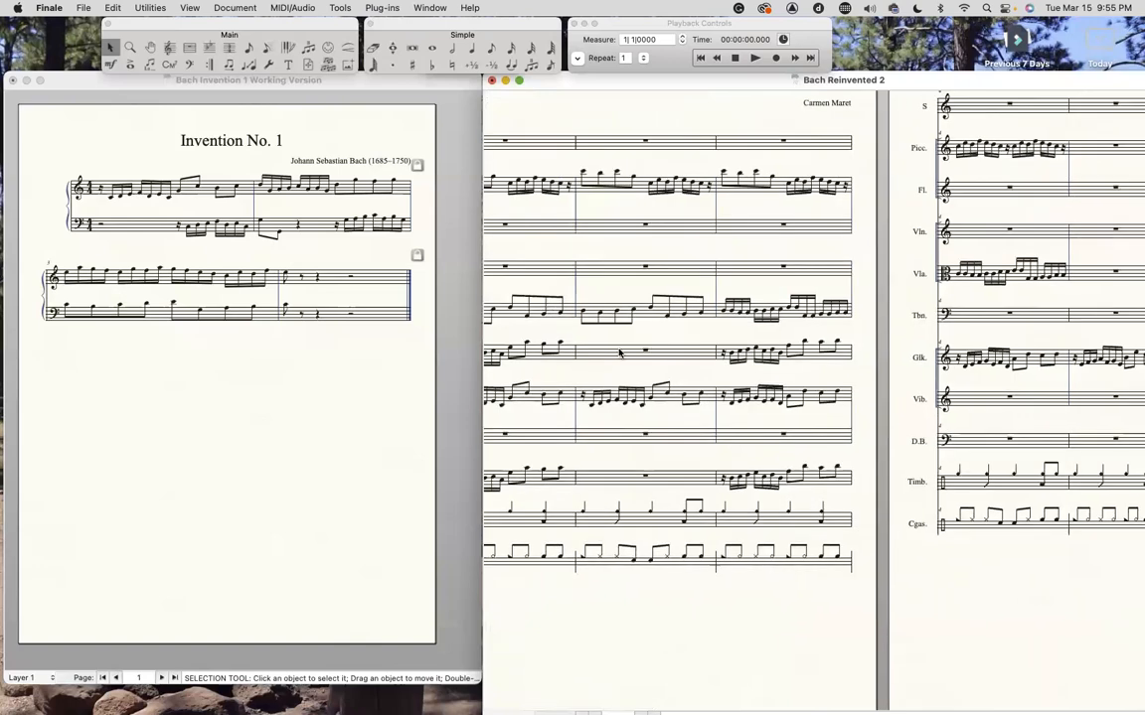
scroll(756, 329, left, 5)
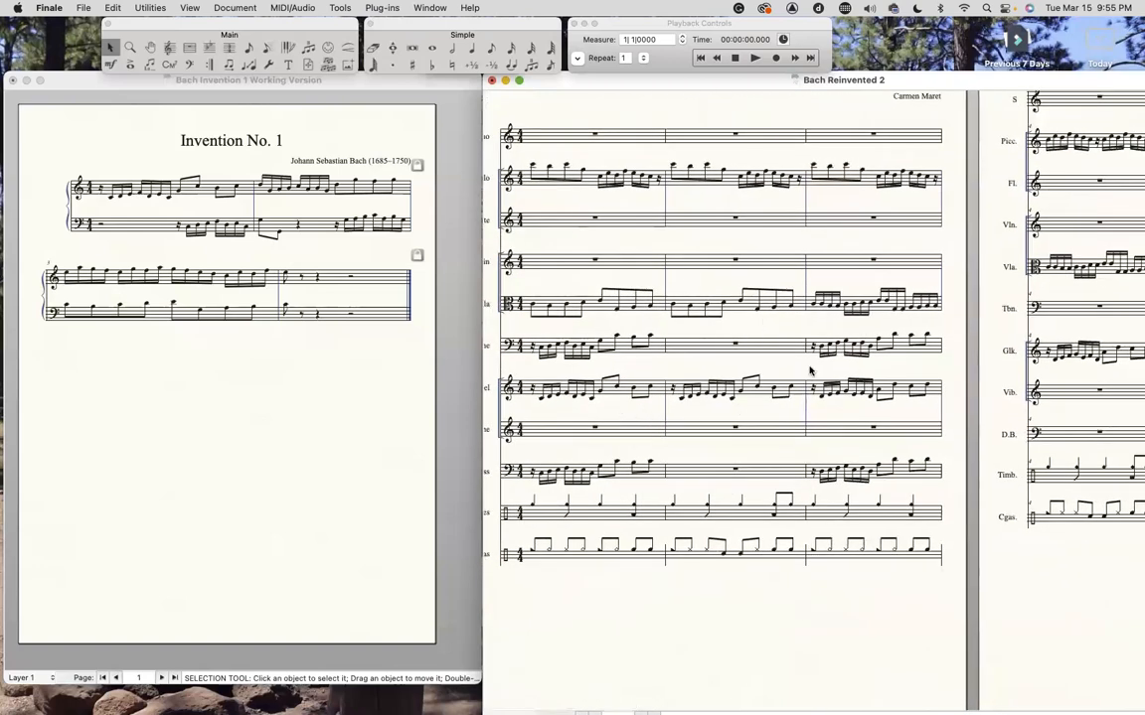
scroll(849, 387, right, 10)
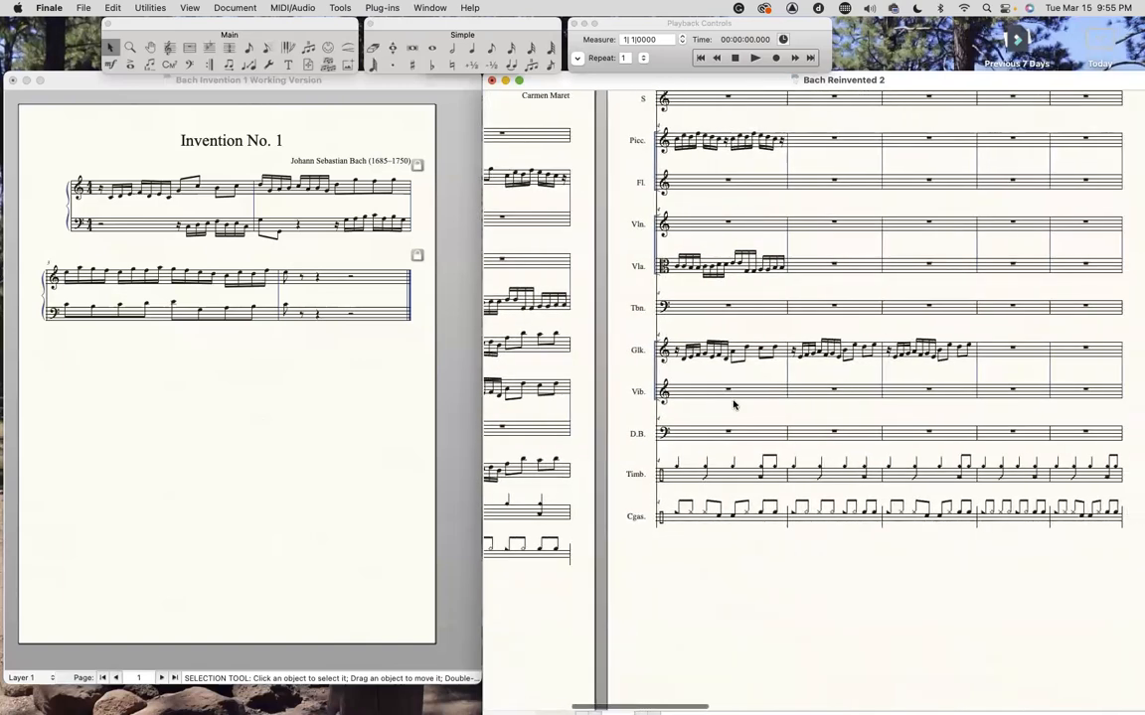
Copy the bass-staff measure 3 of Invention No. 1 into Double Bass measure 4 of Bach Reinvented 2
scroll(734, 402, left, 8)
scroll(733, 401, right, 6)
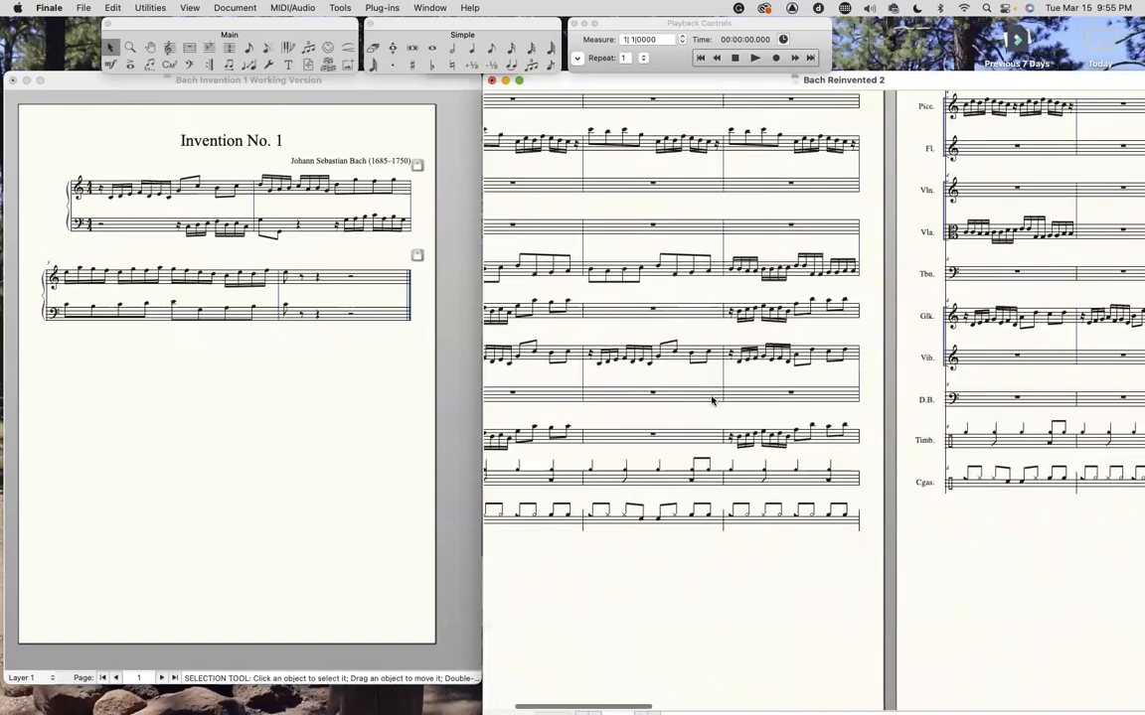
scroll(711, 400, right, 3)
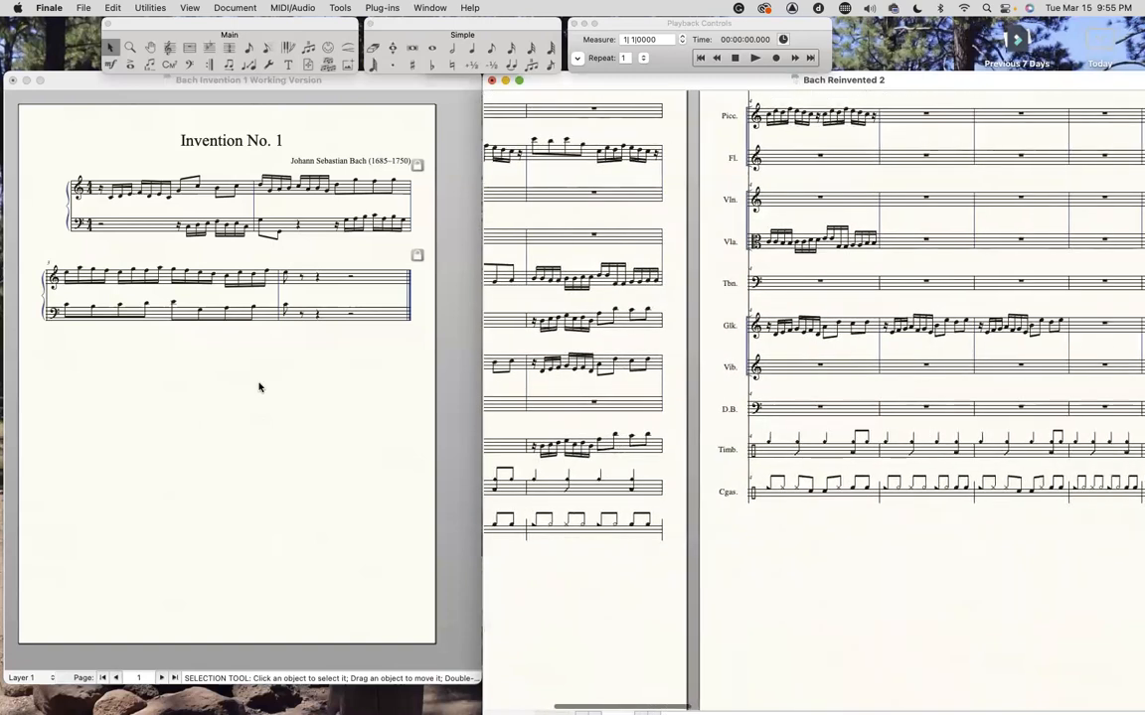
click(188, 311)
click(135, 324)
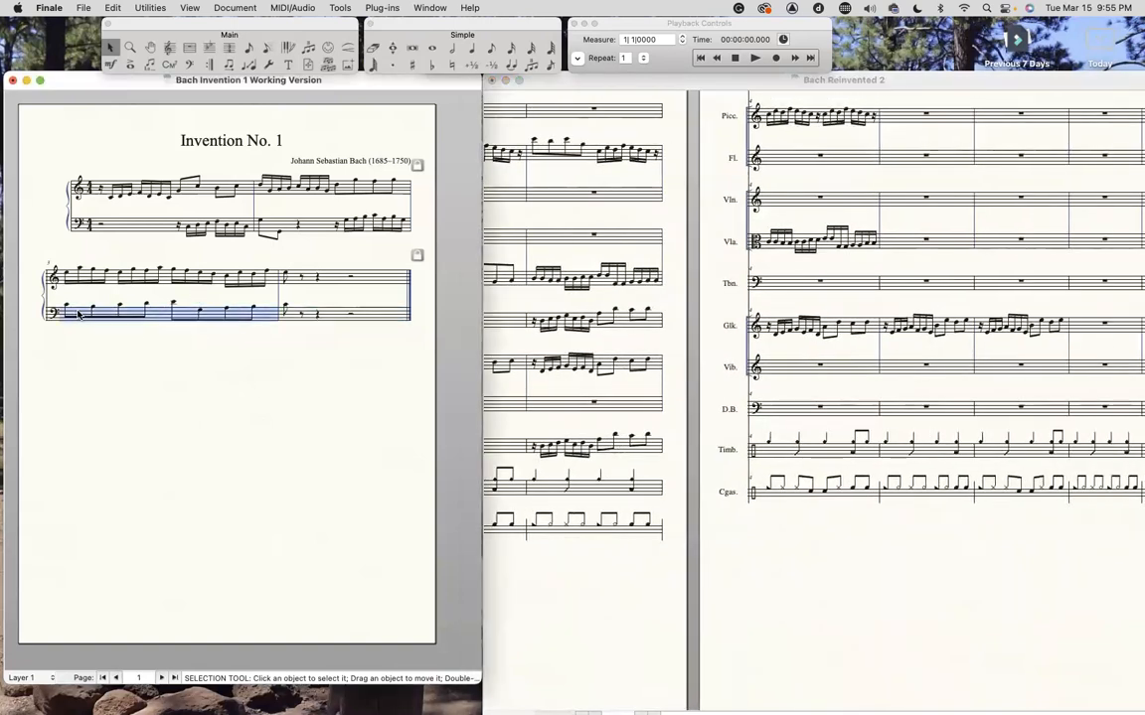
click(789, 412)
click(789, 409)
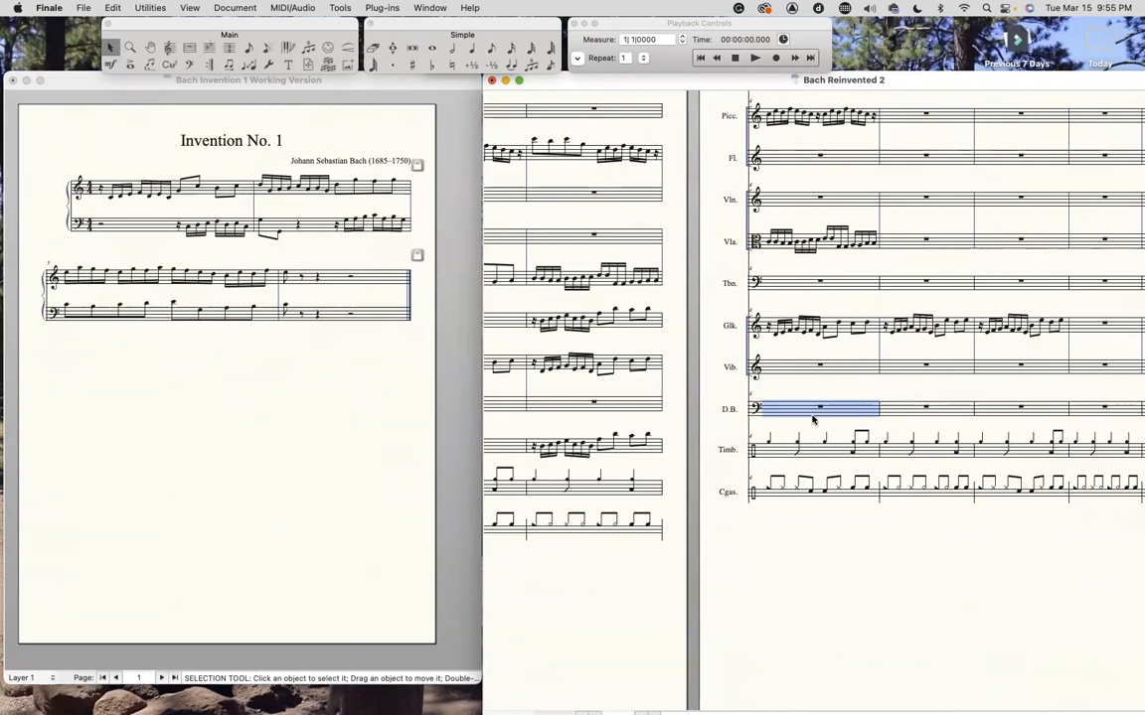
key(super+v)
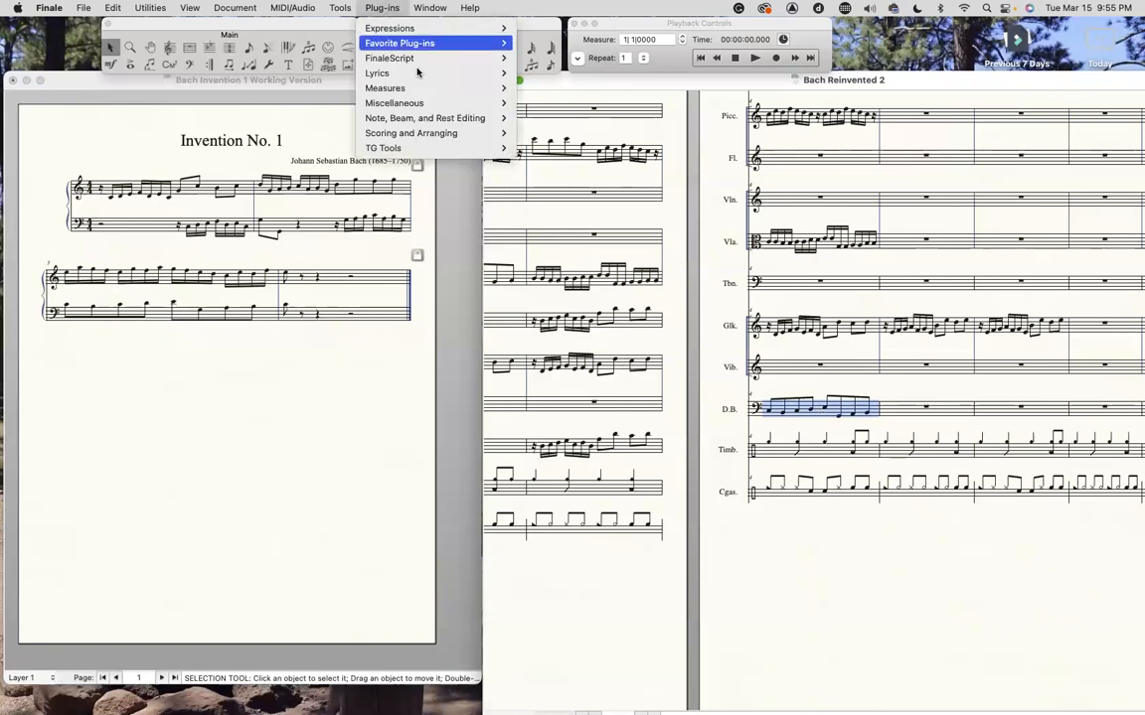
Apply the Single Pitch plug-in with pitch G to Double Bass measure 4 and lower the repeated notes into the staff
mouse_move(419, 136)
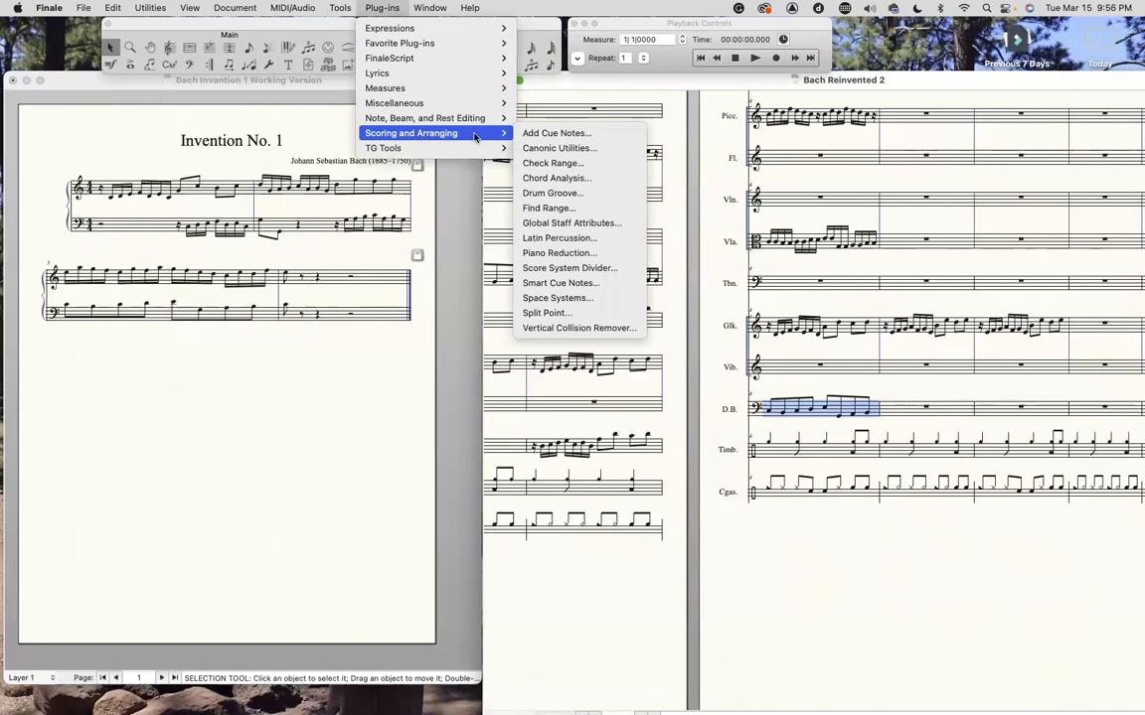
mouse_move(469, 121)
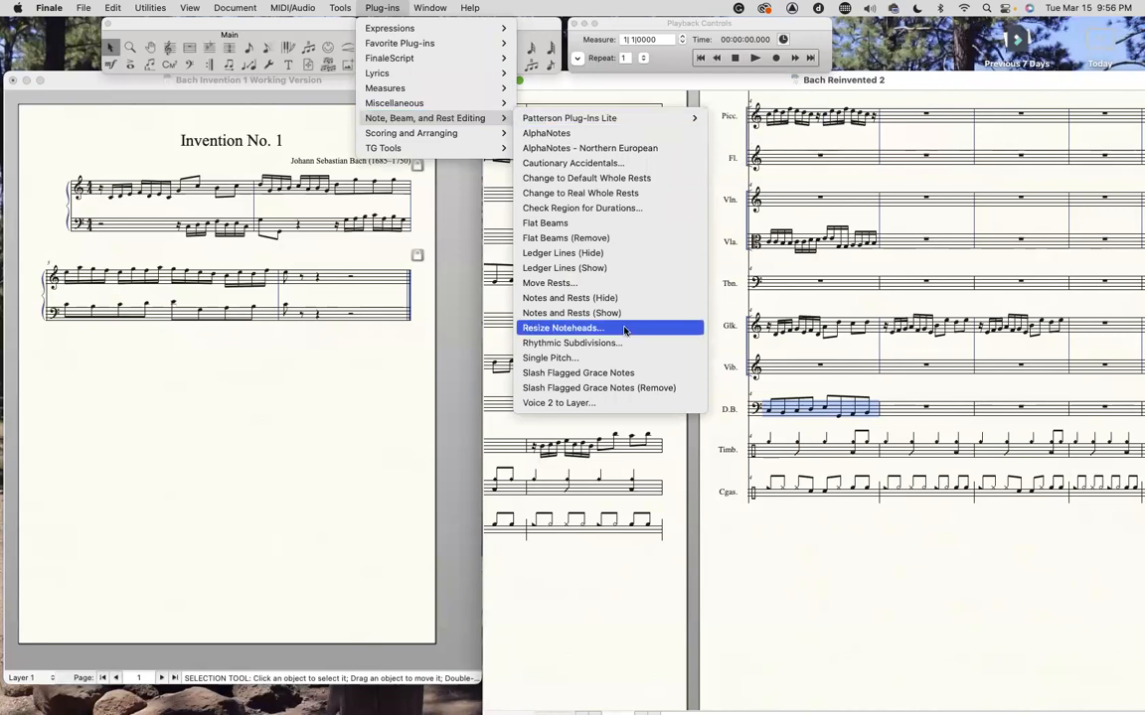
click(546, 357)
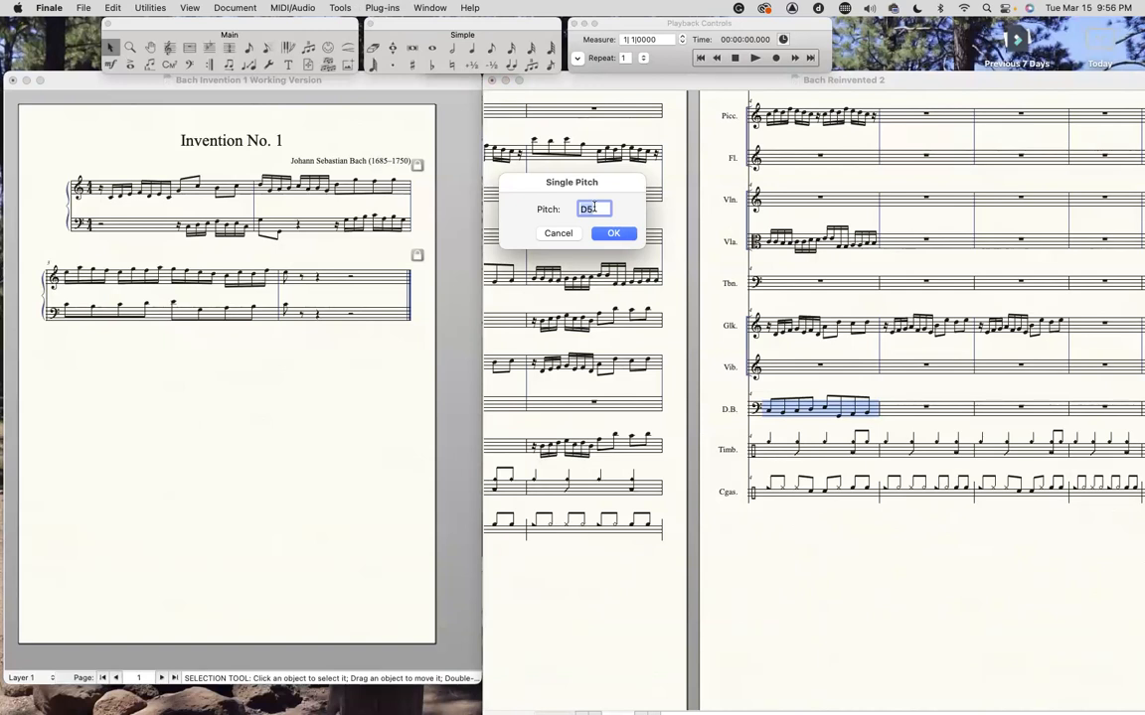
text(G)
click(611, 235)
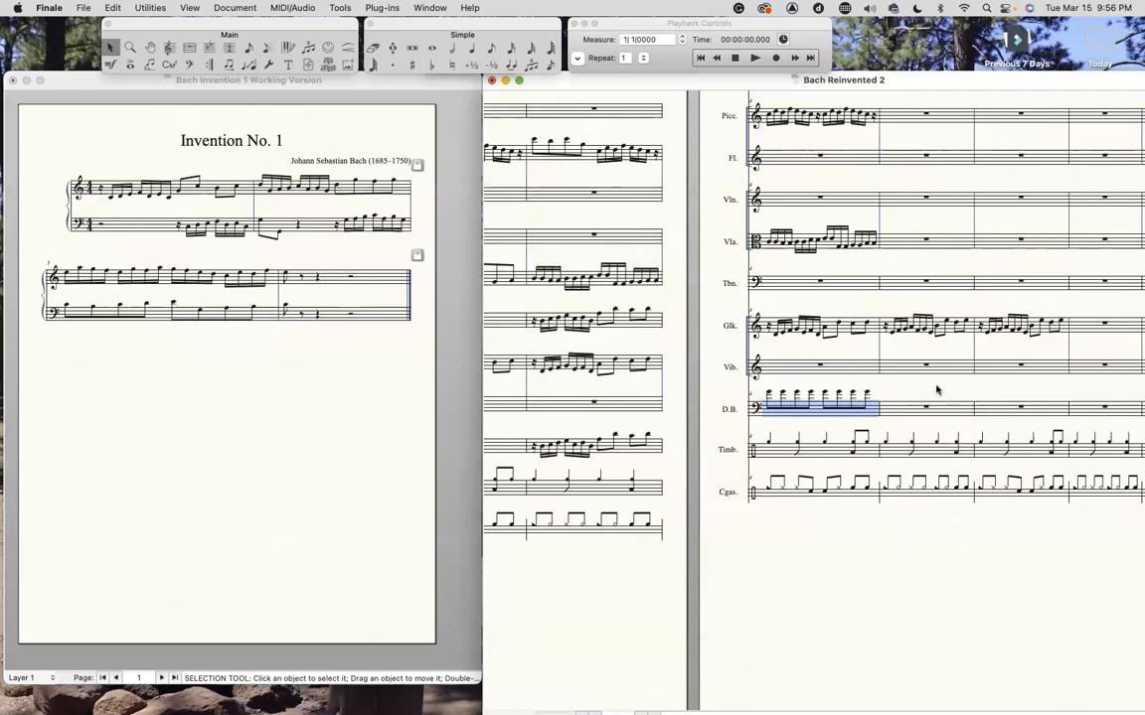
key(super+z)
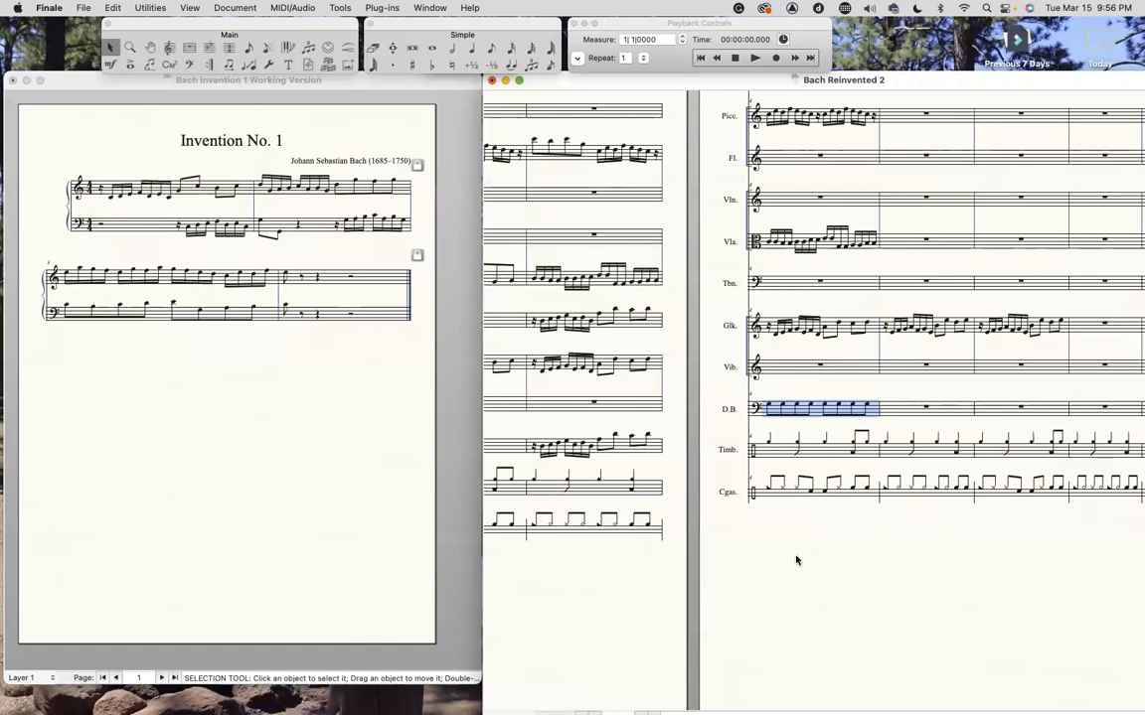
Copy the repeated-note Double Bass measure 4 into its measures 5, 6 and 7
scroll(870, 433, left, 1)
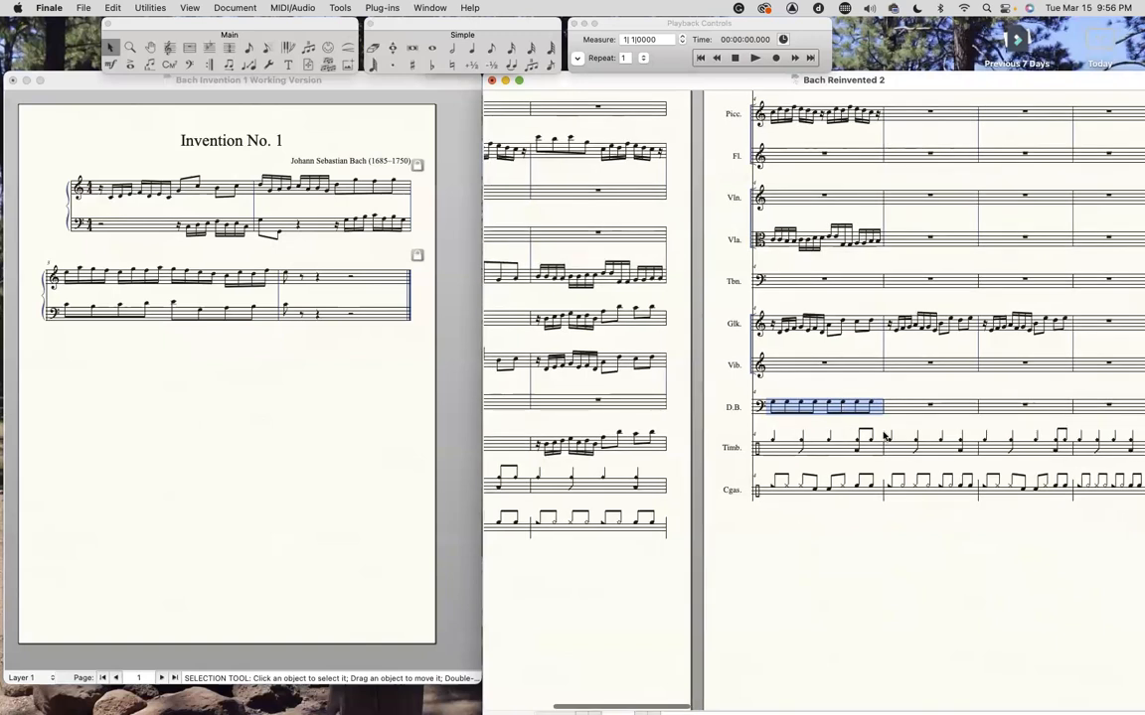
alt+click(929, 407)
alt+click(1024, 408)
scroll(1034, 410, right, 1)
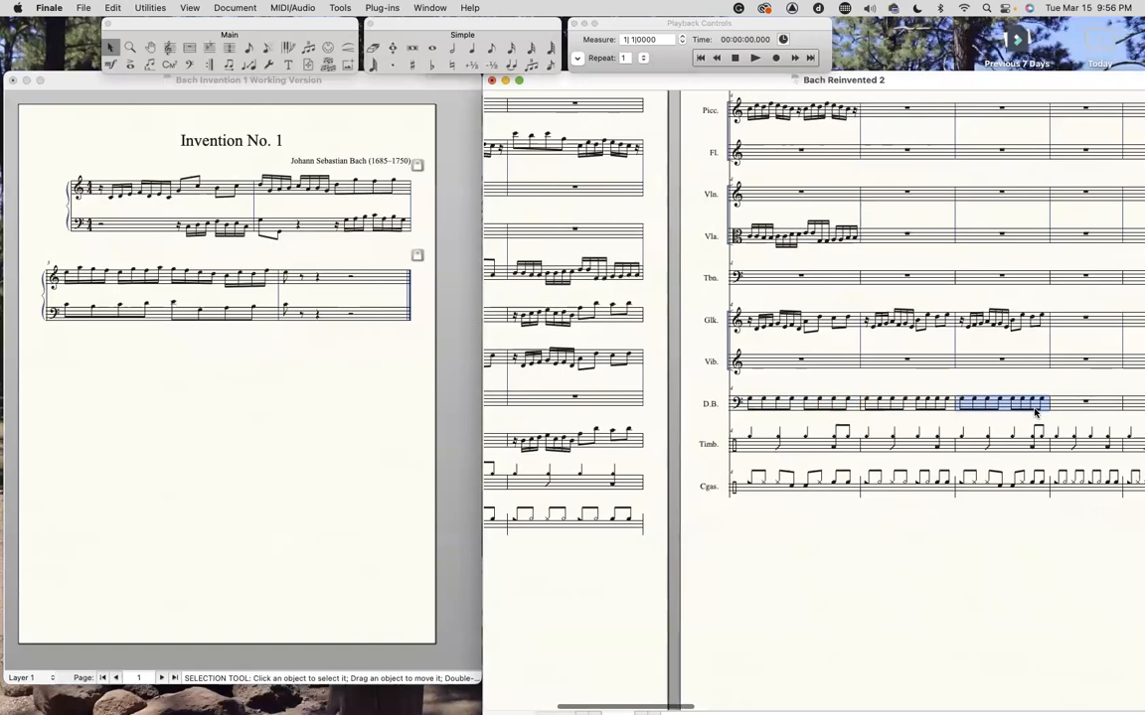
scroll(1035, 412, right, 2)
click(1020, 408)
key(super+v)
Play back the score from measure 1 to hear the repeated-note Double Bass part
scroll(827, 535, left, 4)
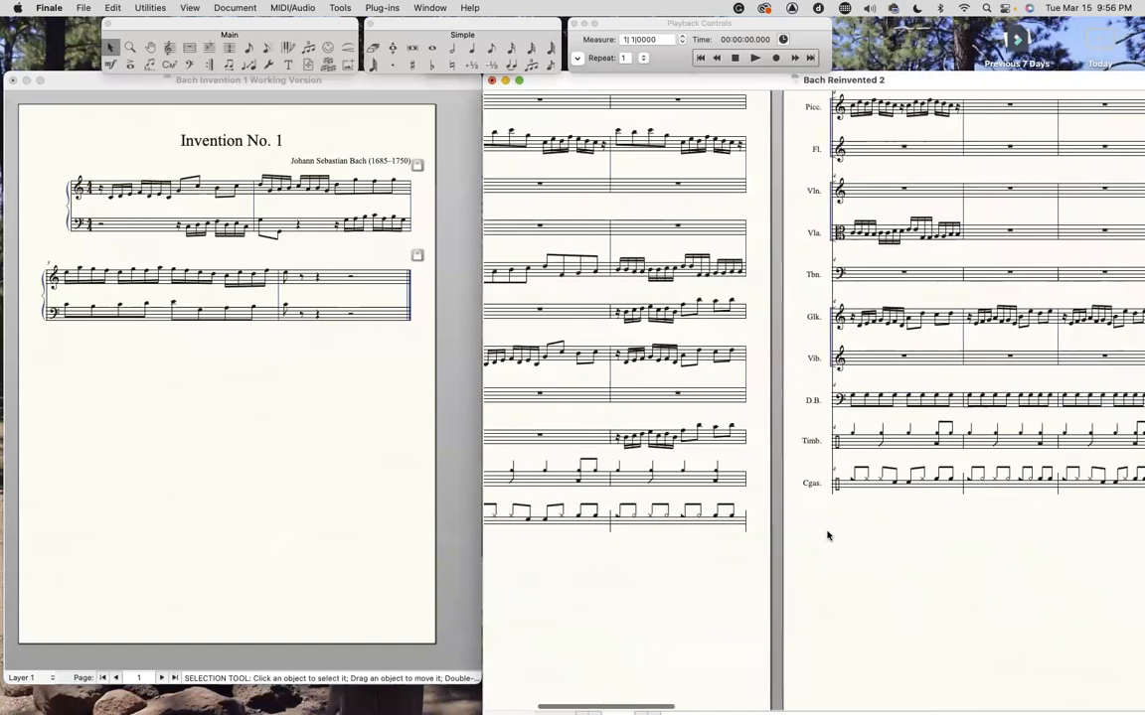
scroll(826, 535, left, 5)
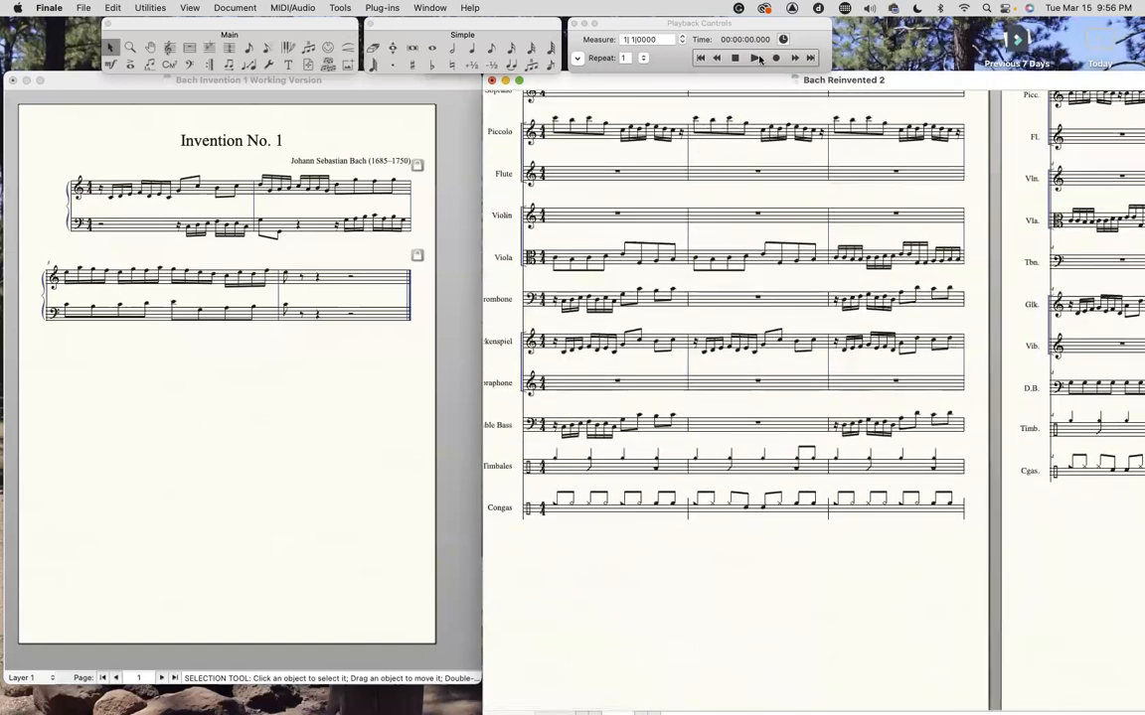
click(756, 58)
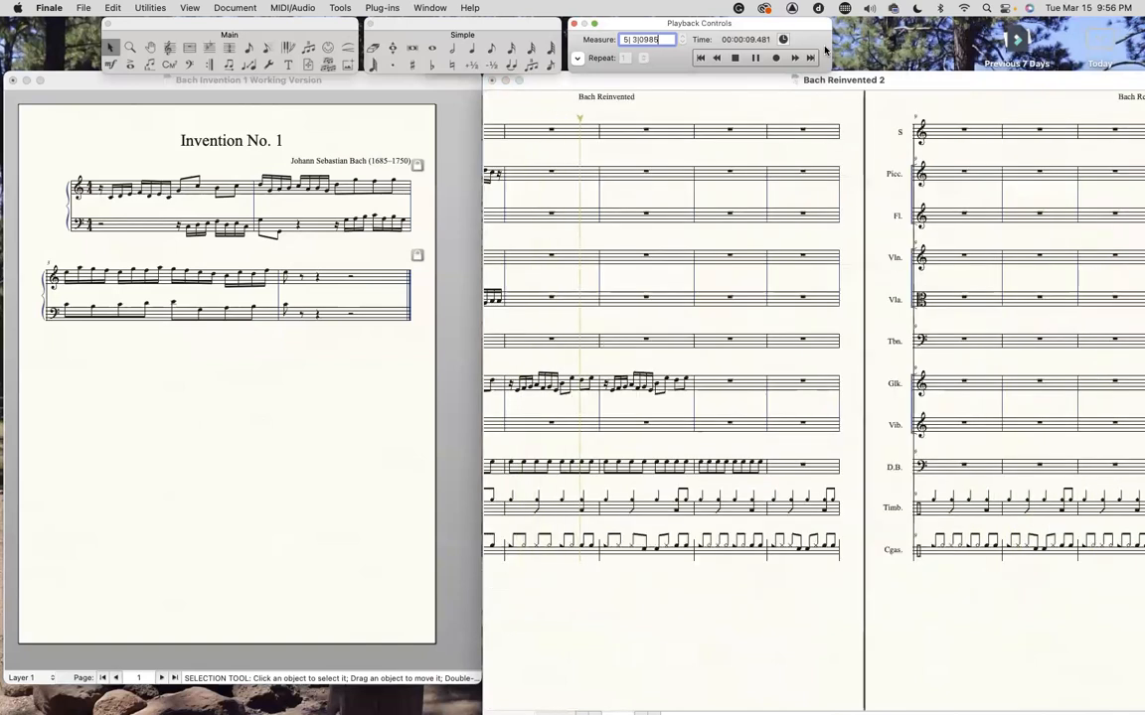
Stop the playback and clear the contents of Double Bass measures 6 and 7
click(690, 409)
drag(765, 436, 852, 437)
key(BackSpace)
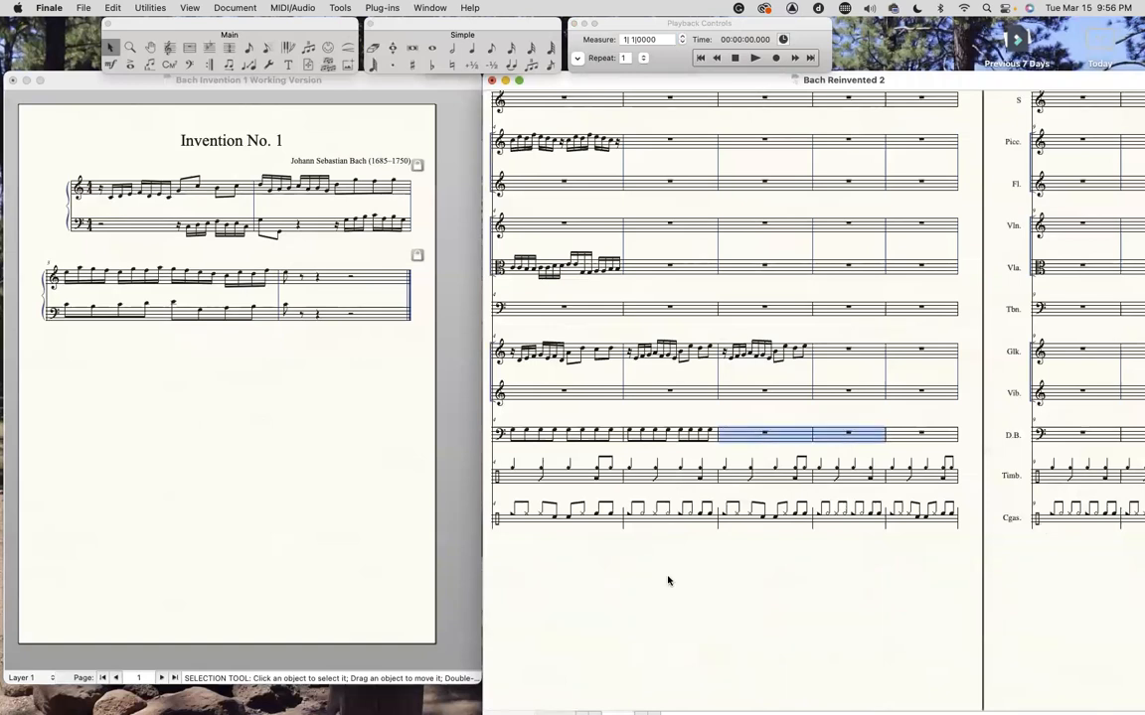
Copy Glockenspiel measures 5 and 6 into the Double Bass staff starting at measure 6
click(662, 353)
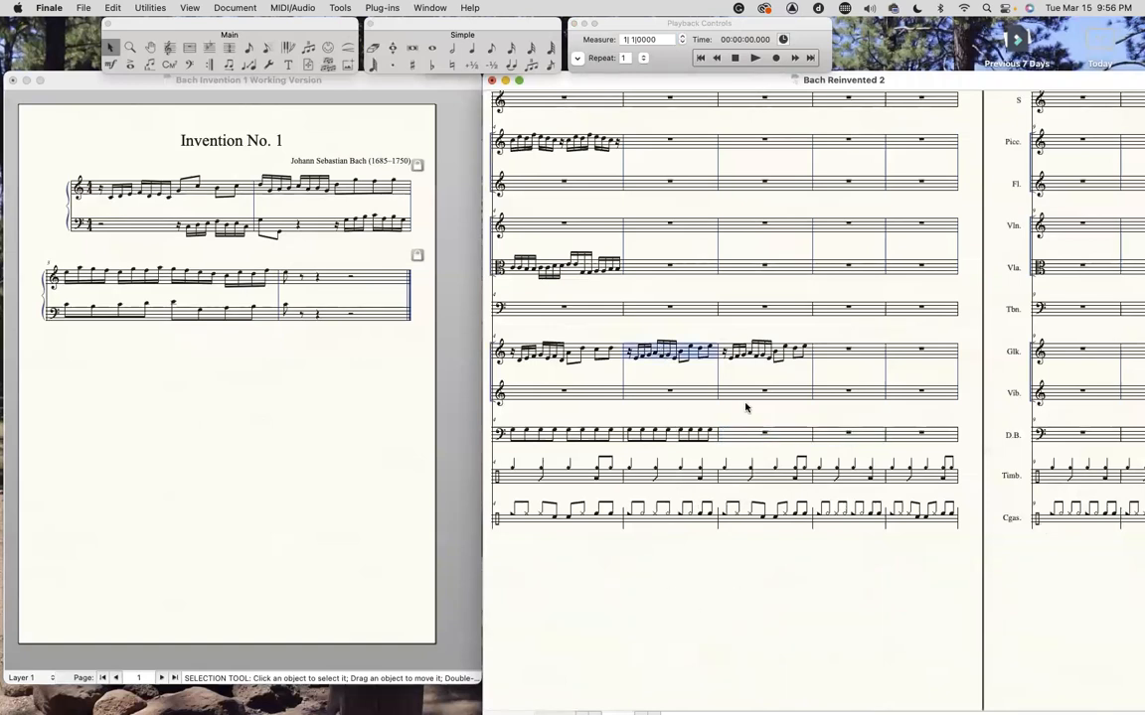
shift+click(758, 356)
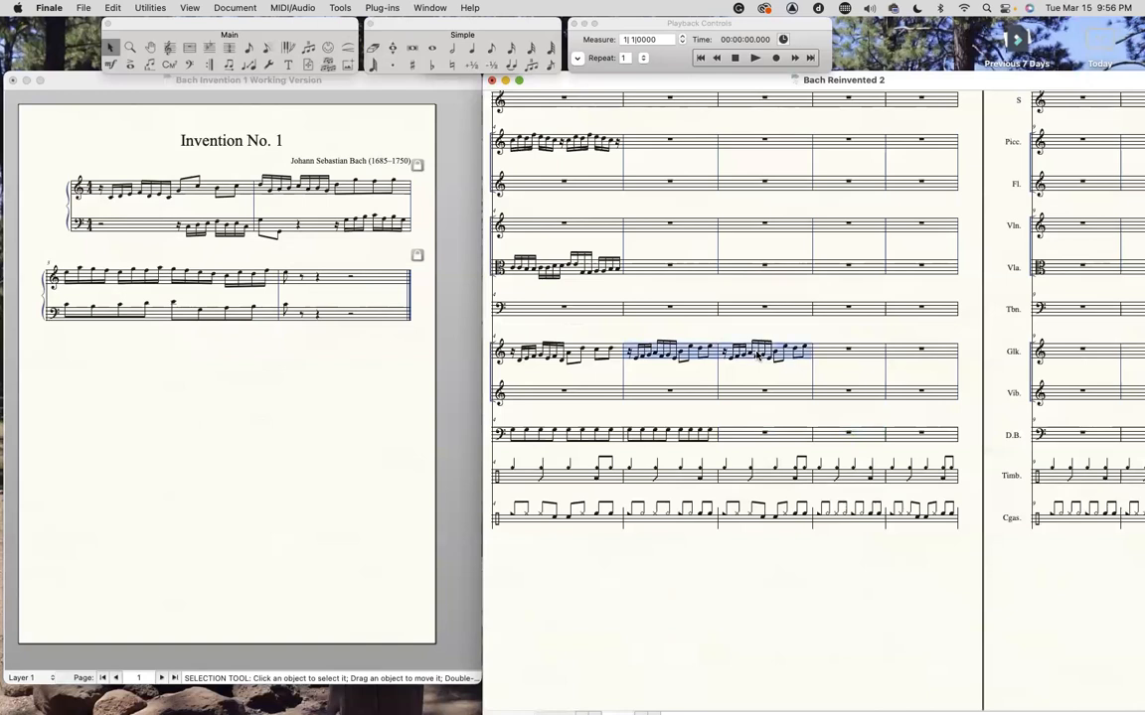
alt+click(753, 450)
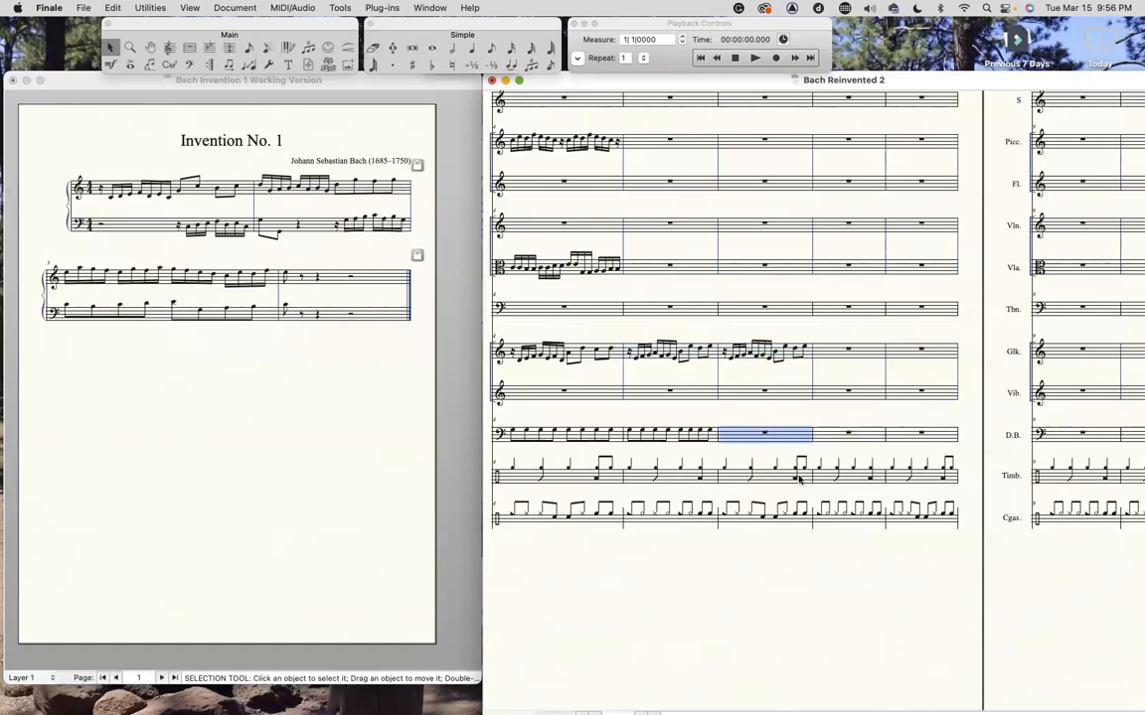
click(773, 538)
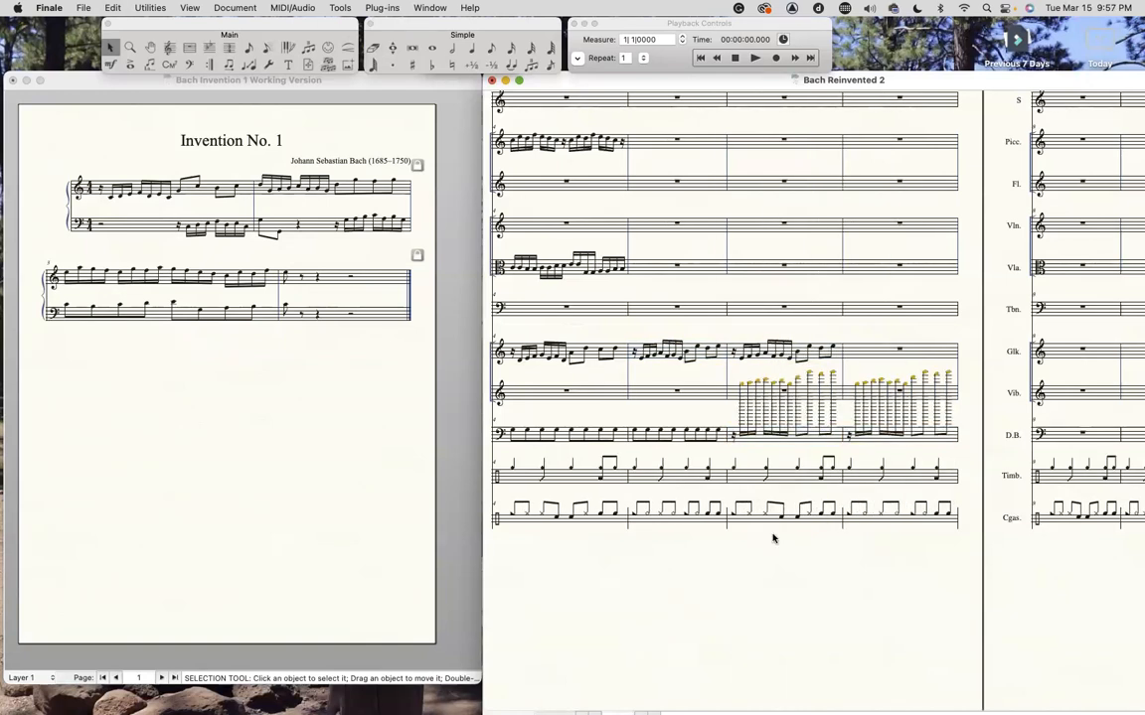
Transpose Double Bass measures 6 and 7 down by octaves until the notes sit in the bass range
click(772, 444)
shift+click(918, 435)
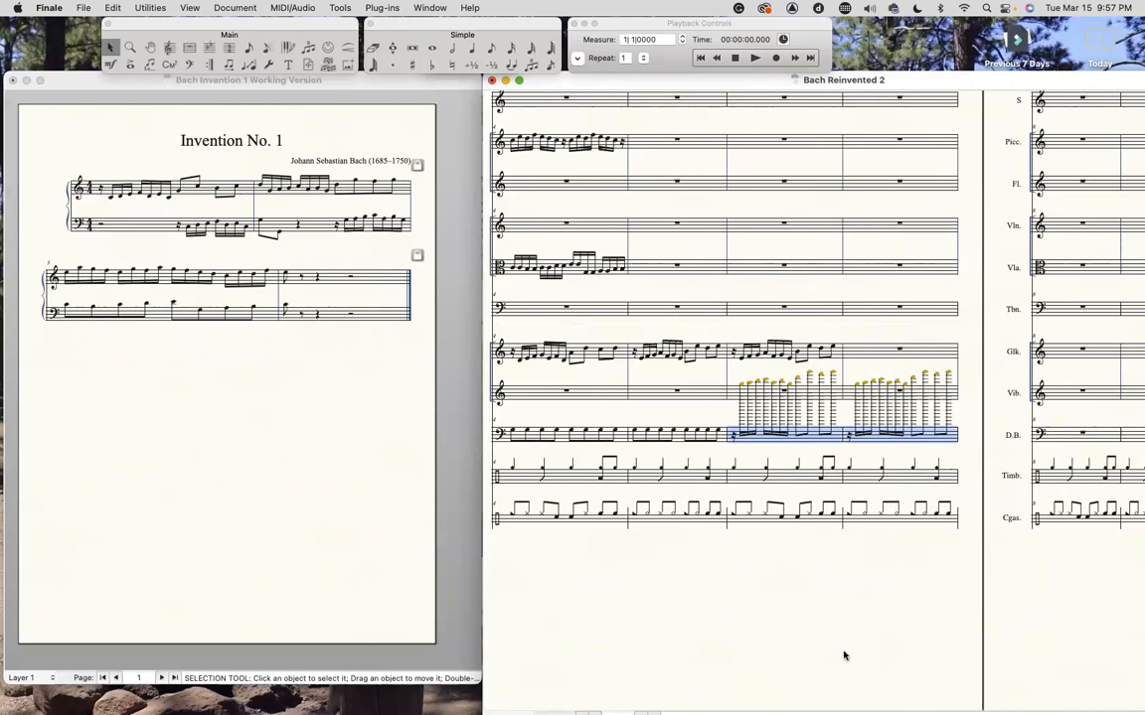
key(8)
key(8)
key(8)
key(8)
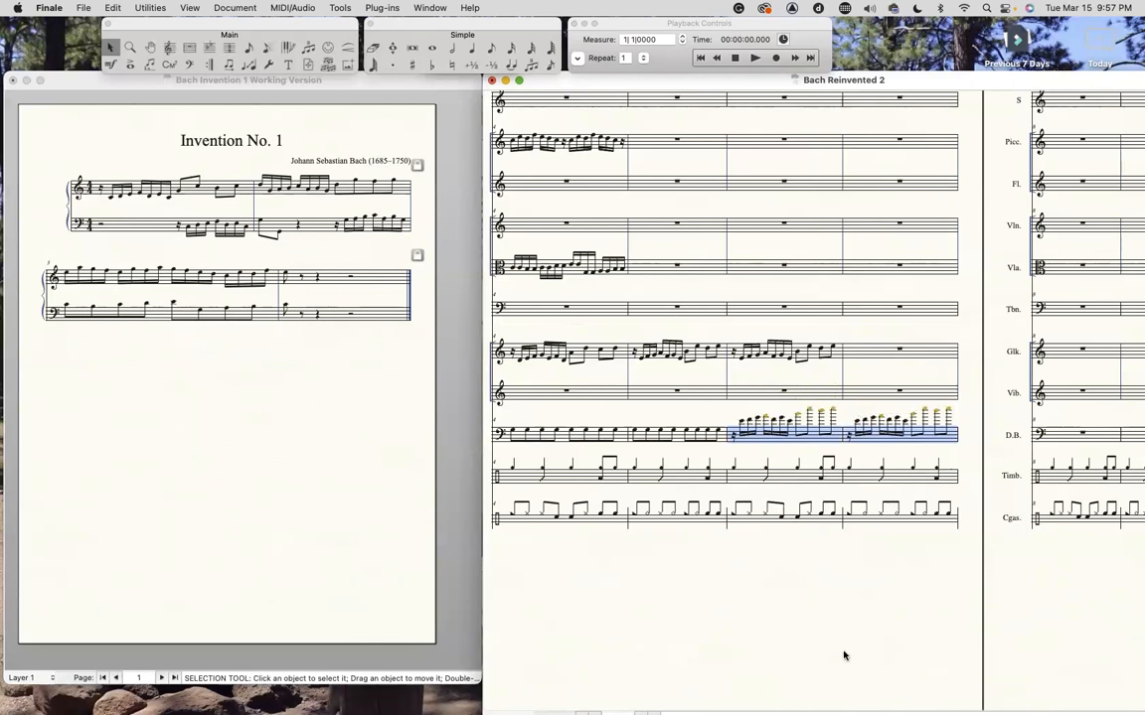
Play back the score from measure 1 to hear the revised Double Bass measures, then stop the playback
scroll(795, 644, right, 5)
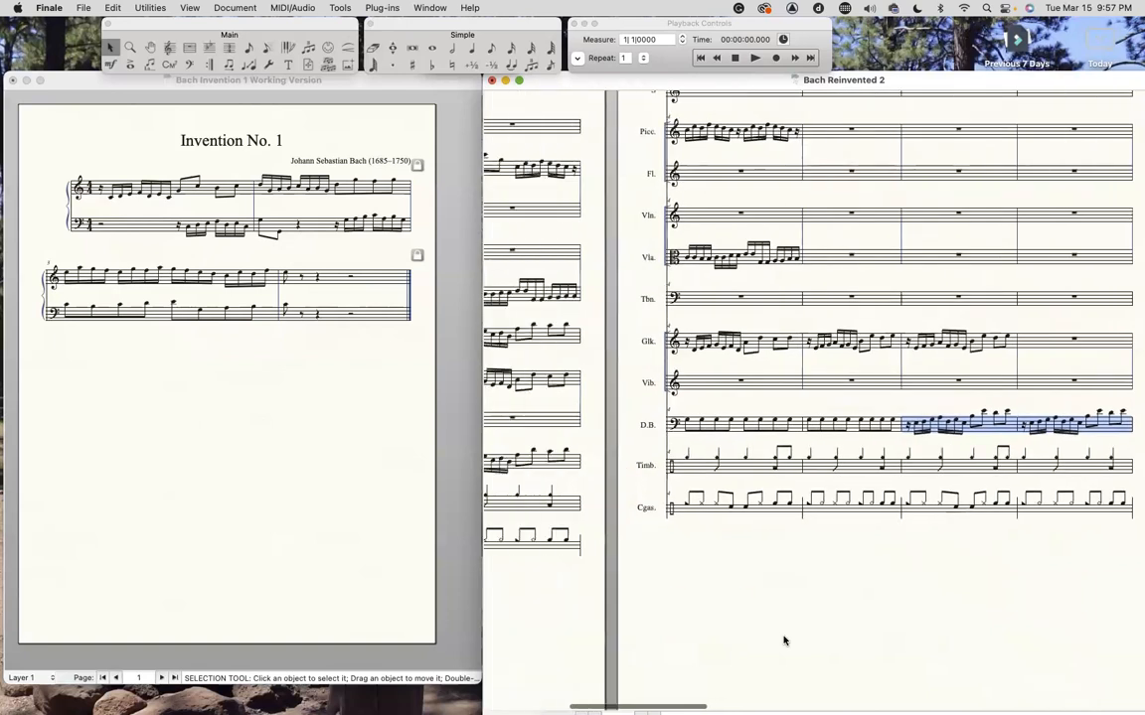
click(753, 57)
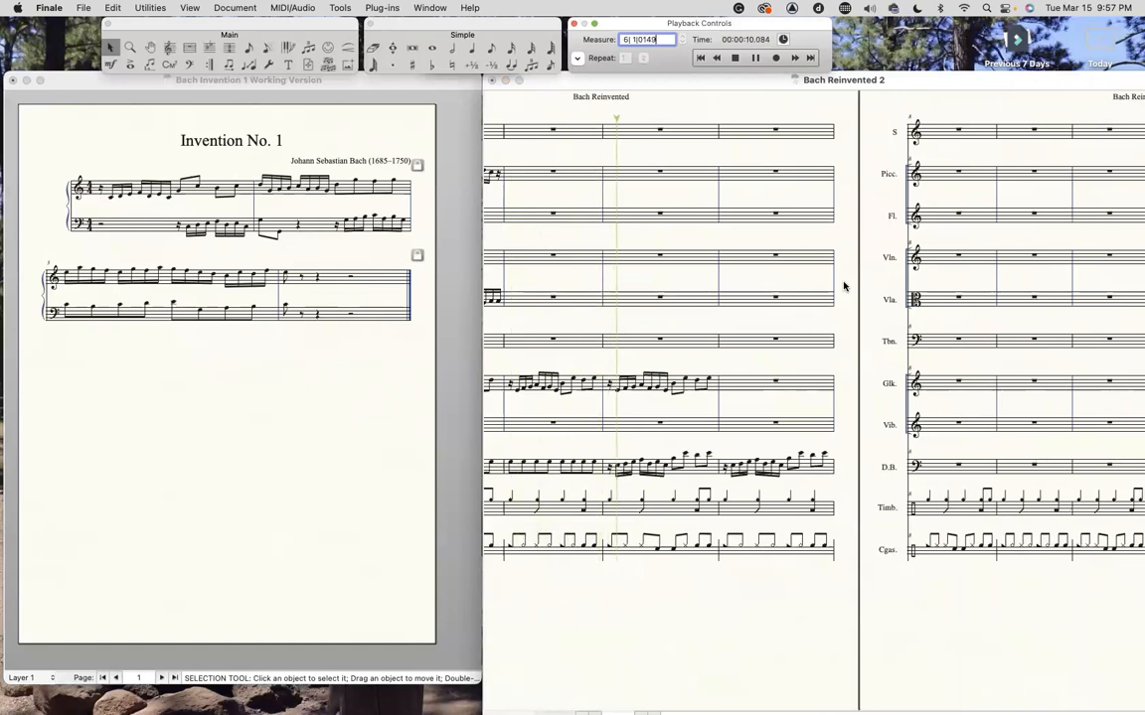
click(735, 59)
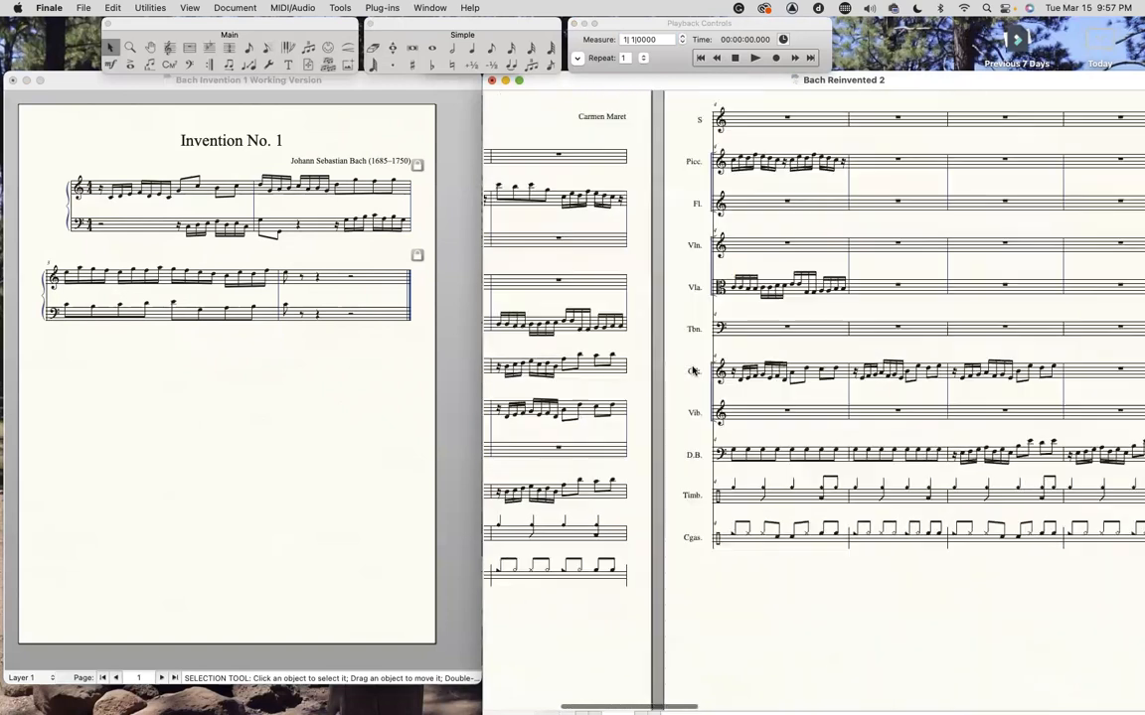
Apply Easy Tremolos with 3 beams to the first pair of eighth notes after the sixteenths in Glockenspiel measure 6
scroll(692, 371, down, 1)
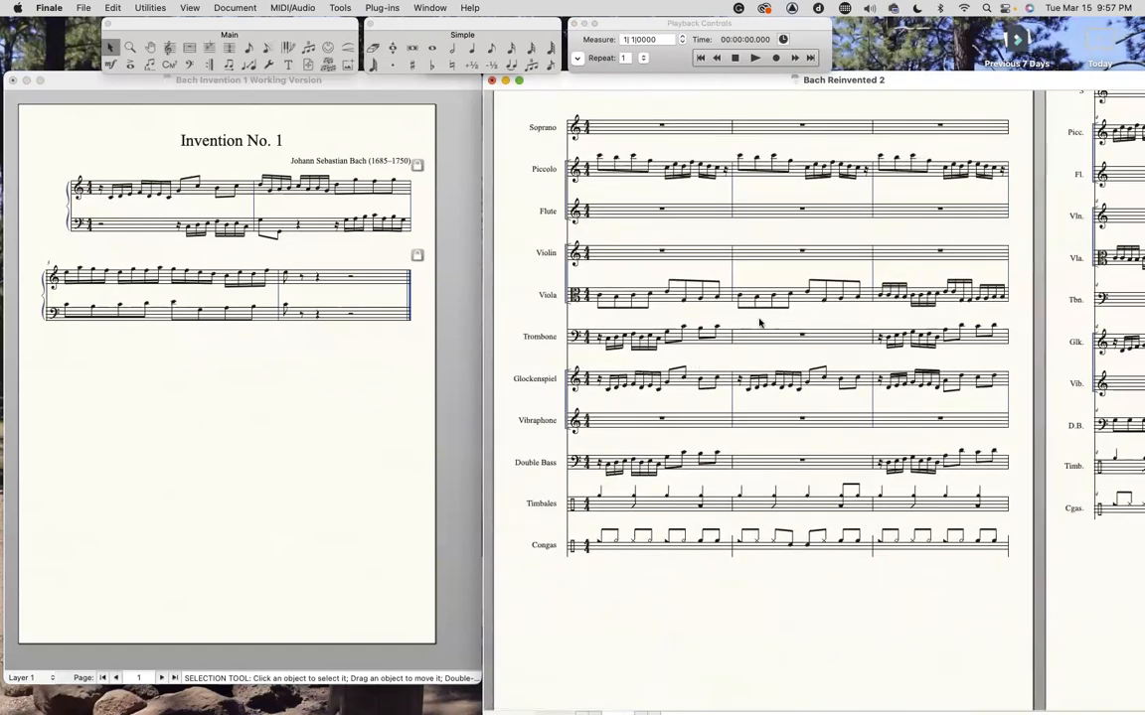
scroll(759, 323, right, 1)
scroll(759, 323, right, 10)
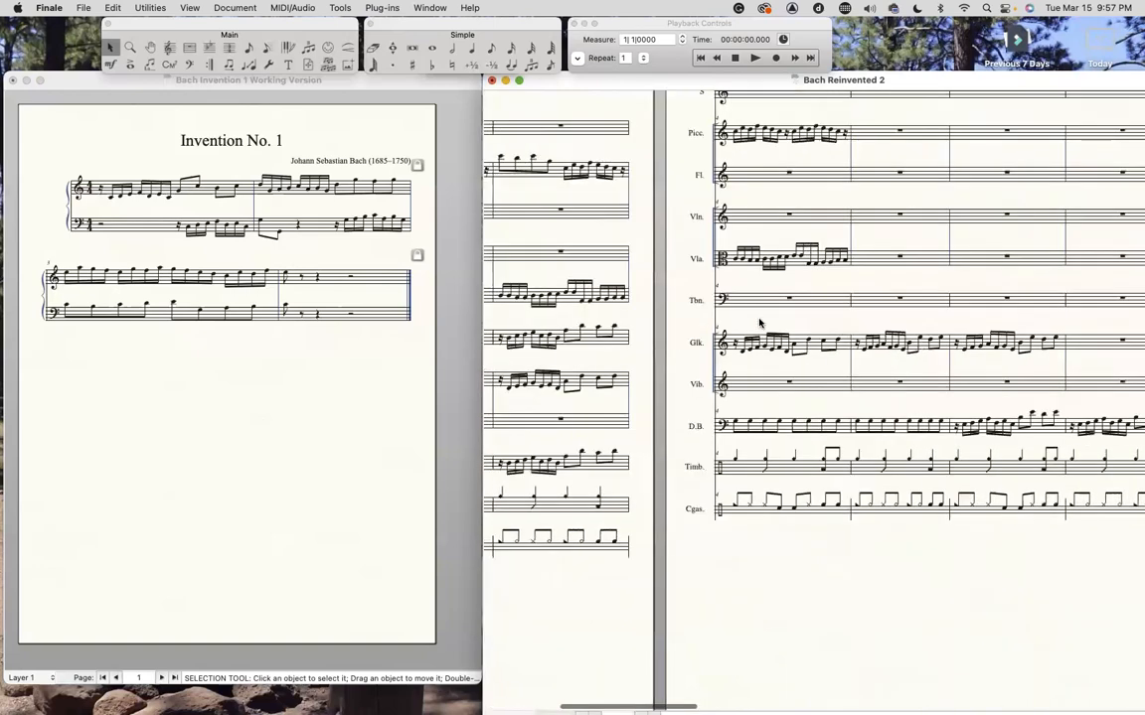
scroll(759, 323, right, 5)
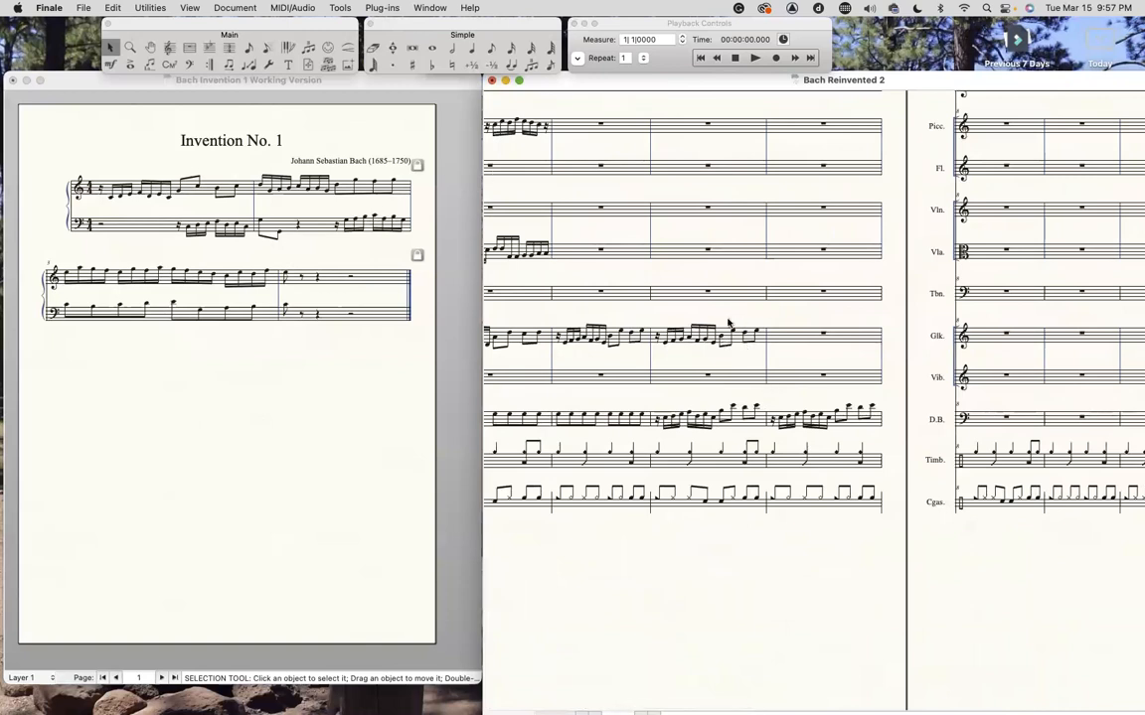
scroll(728, 322, left, 3)
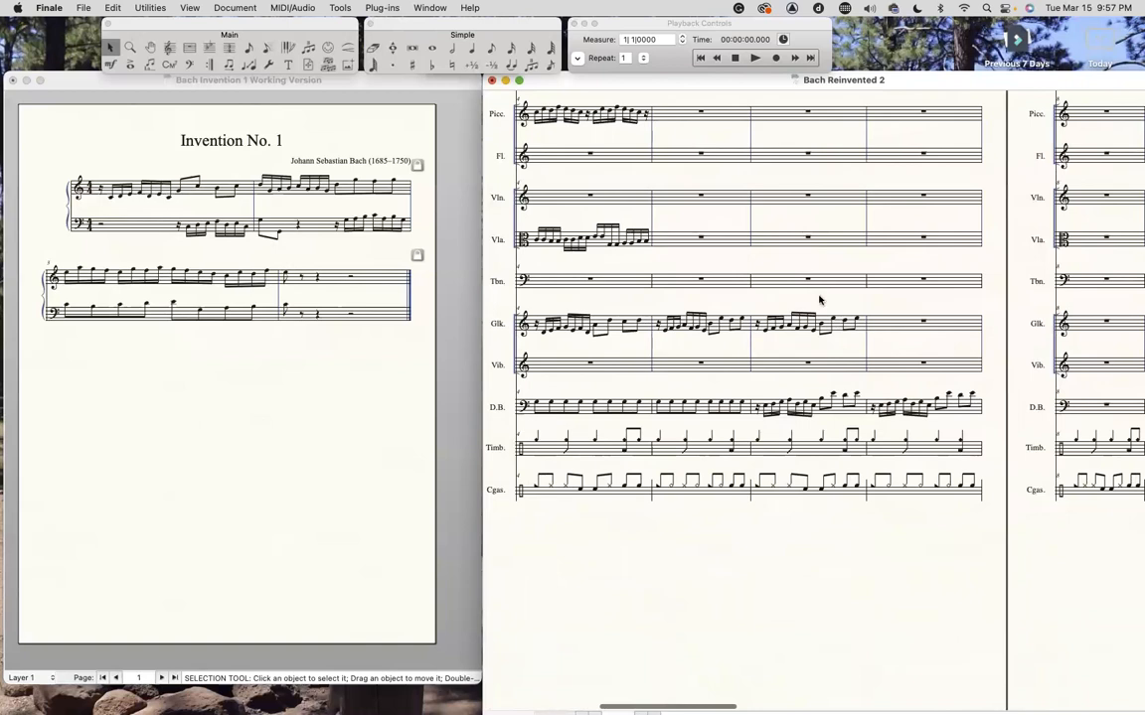
drag(818, 296, 838, 361)
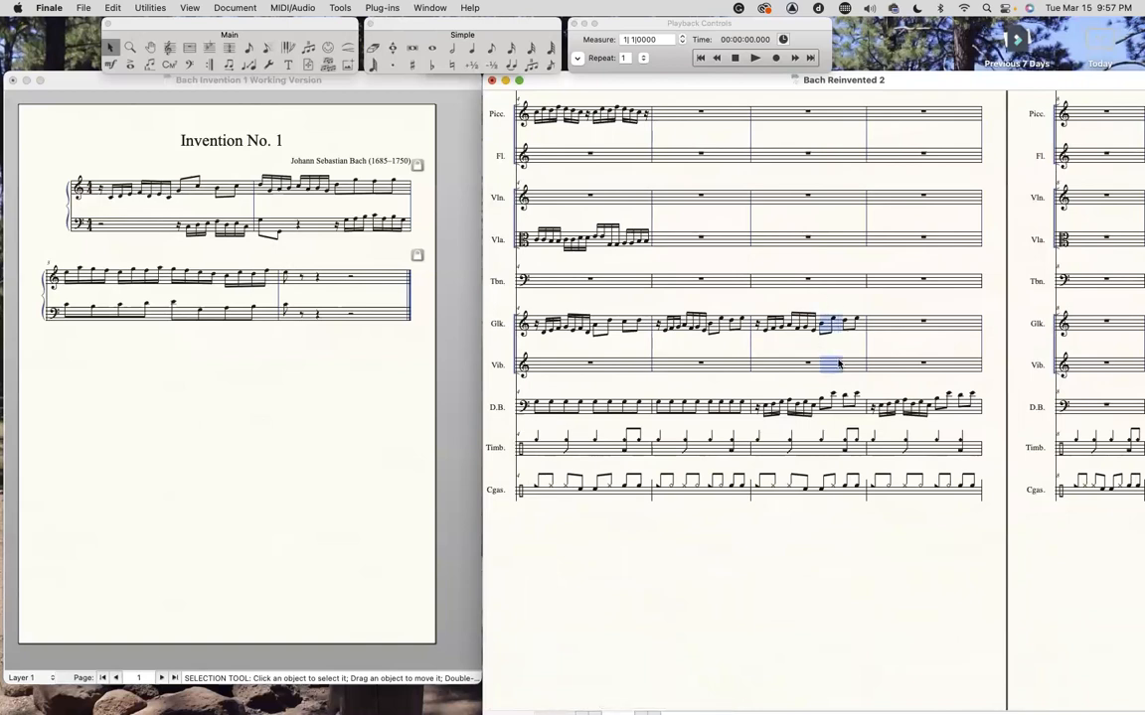
click(817, 301)
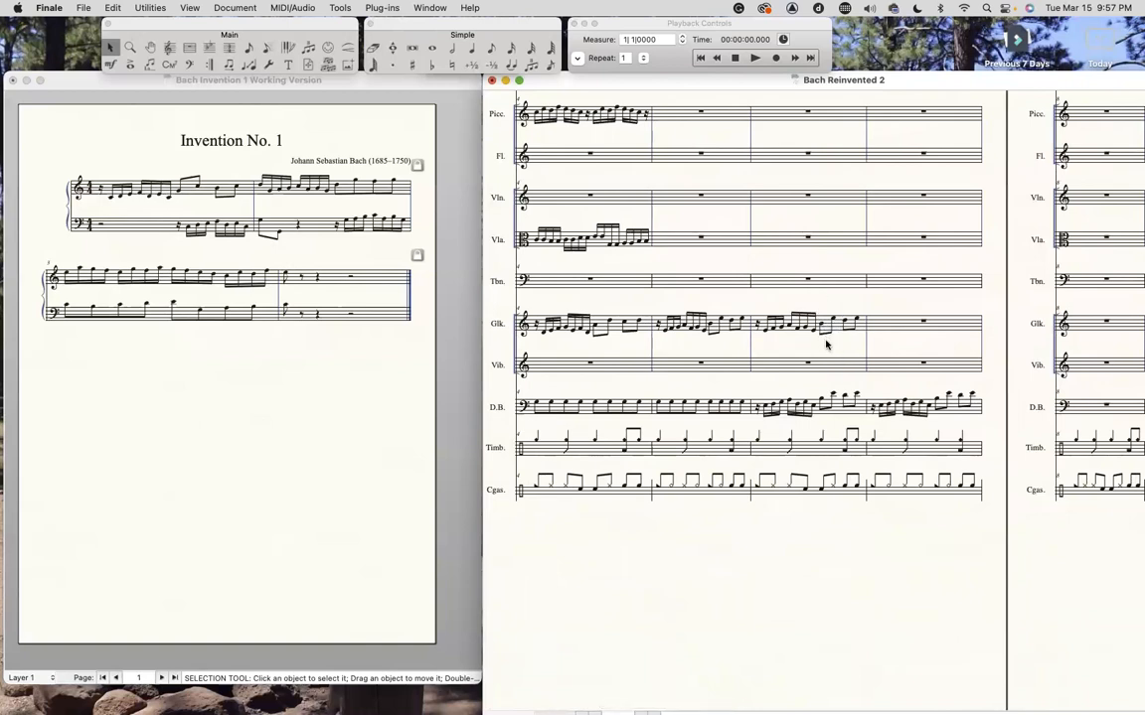
drag(819, 306, 838, 350)
click(384, 7)
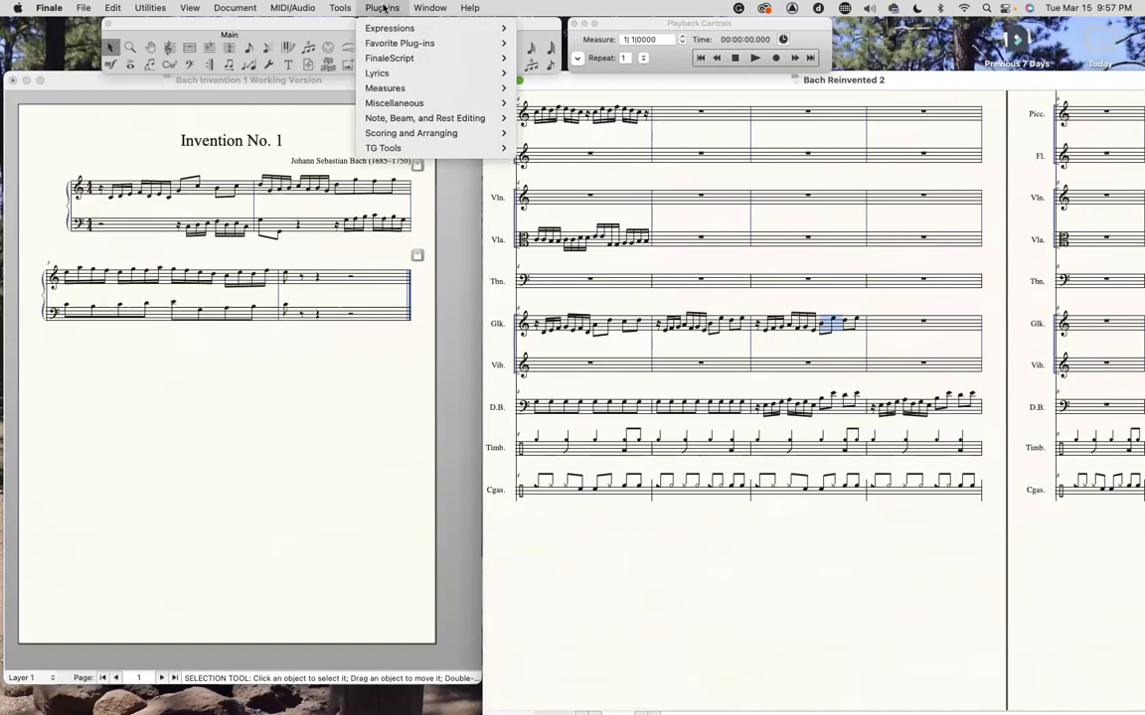
mouse_move(407, 119)
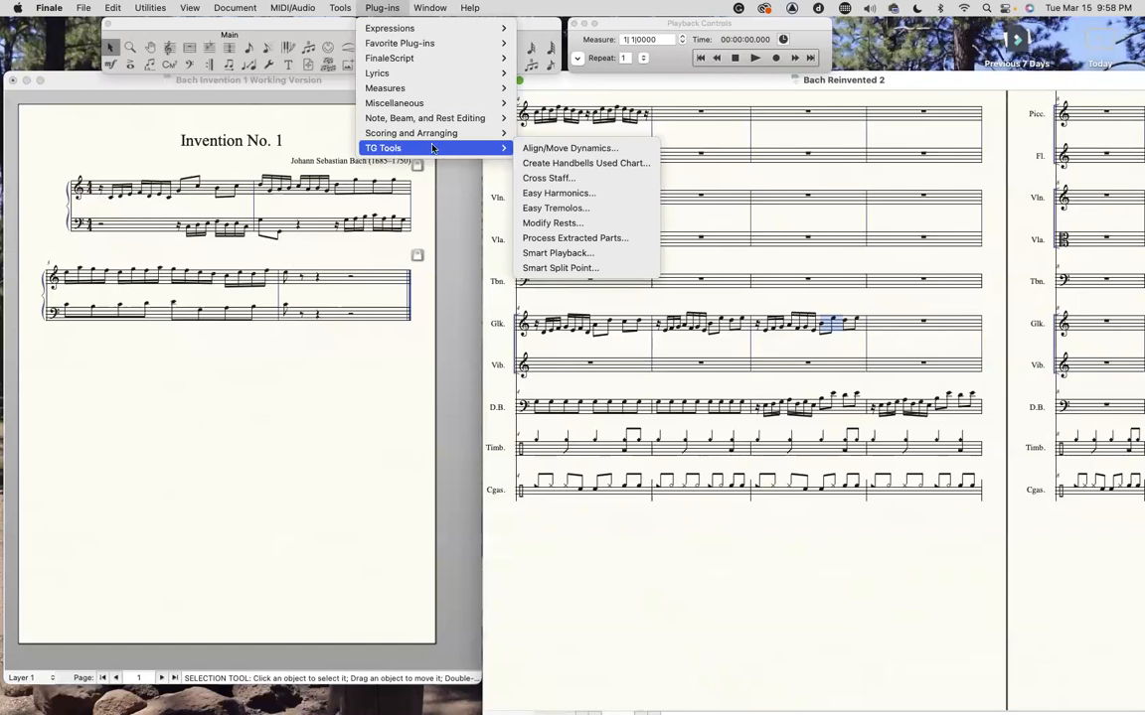
click(591, 210)
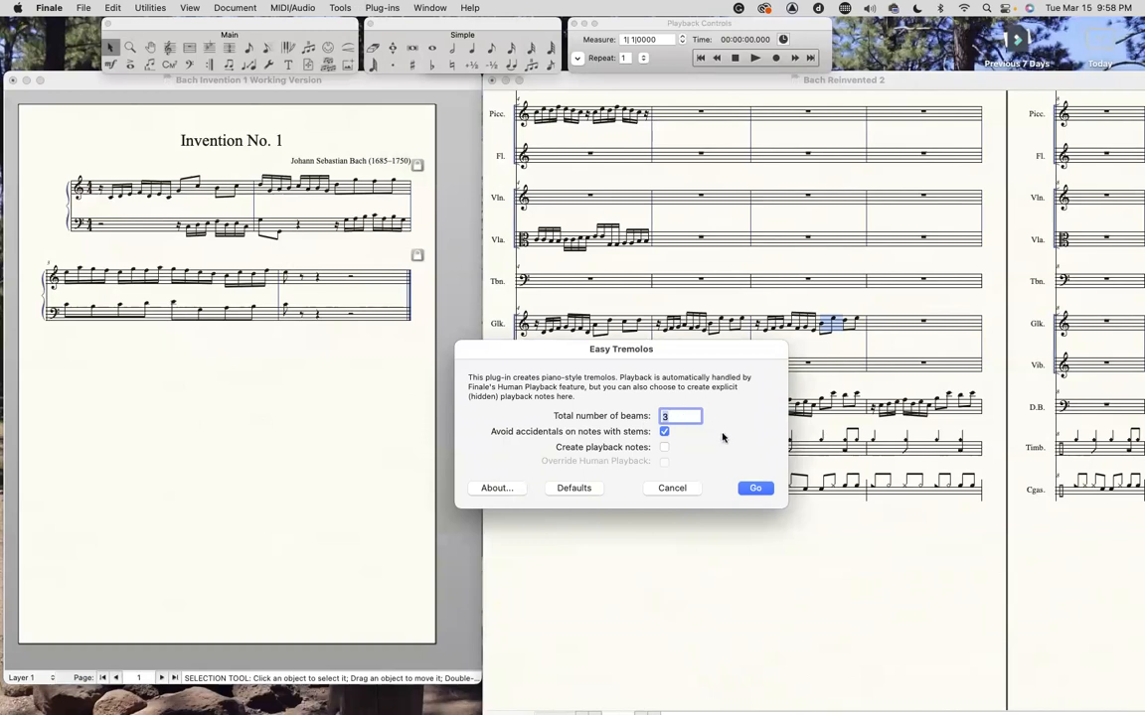
click(755, 488)
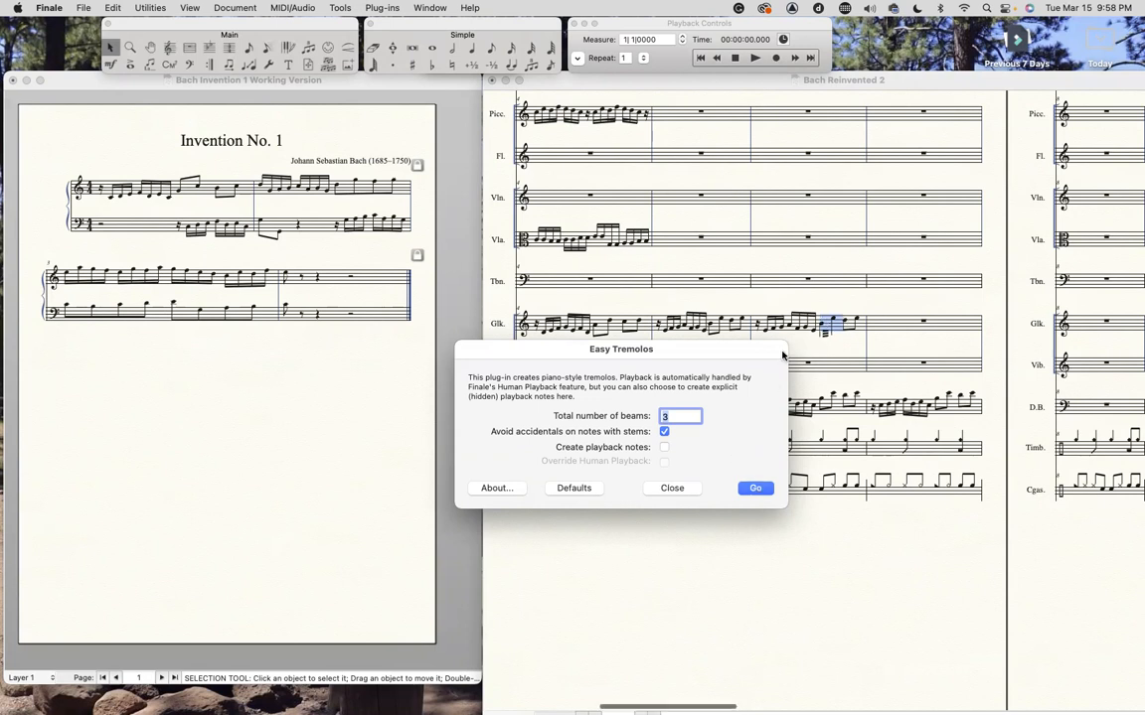
Close the Easy Tremolos plug-in, move the Playback Controls aside and examine their expanded settings before collapsing them again
click(672, 488)
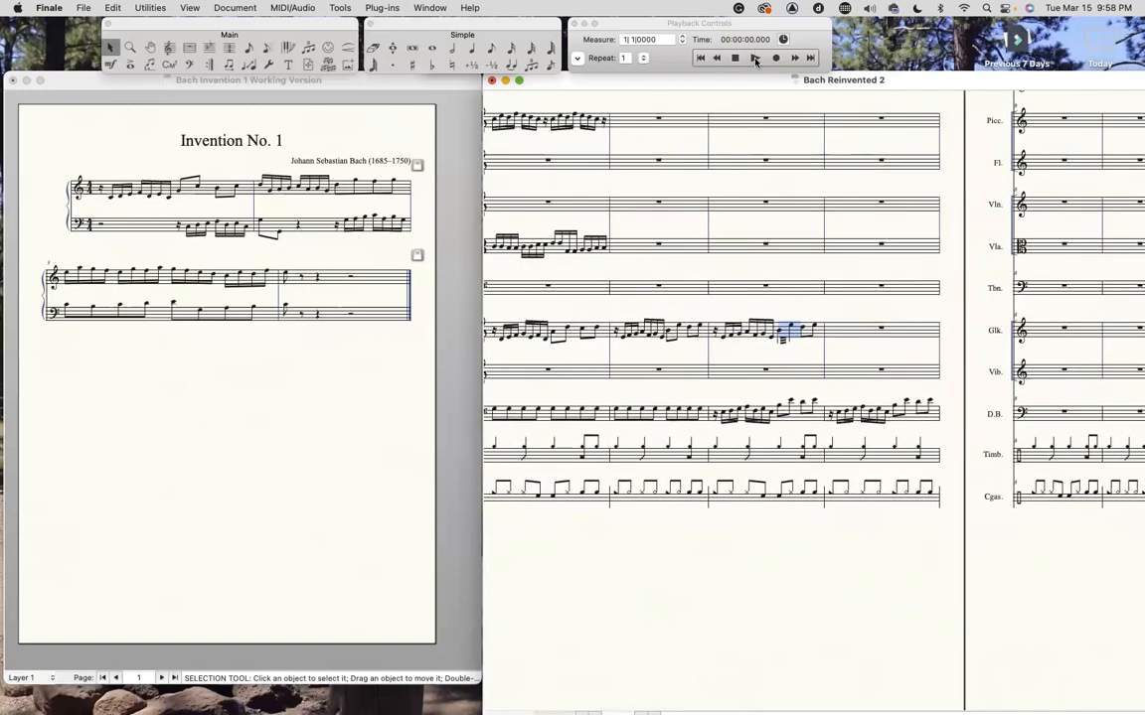
click(680, 65)
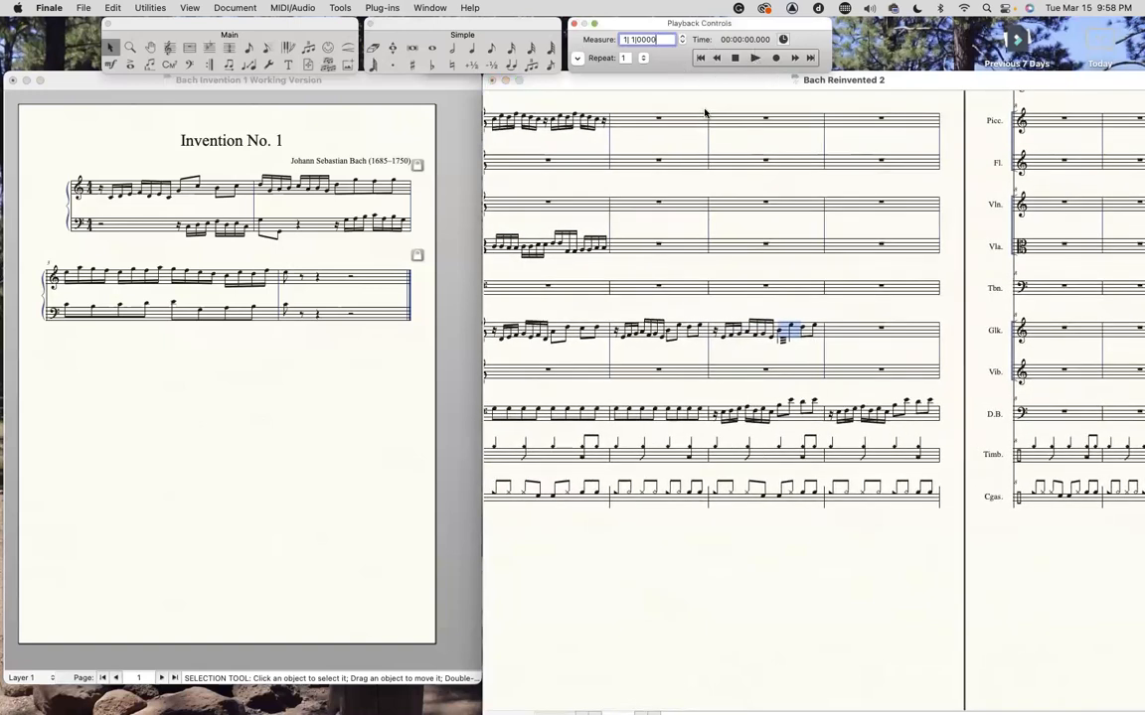
drag(830, 22, 912, 99)
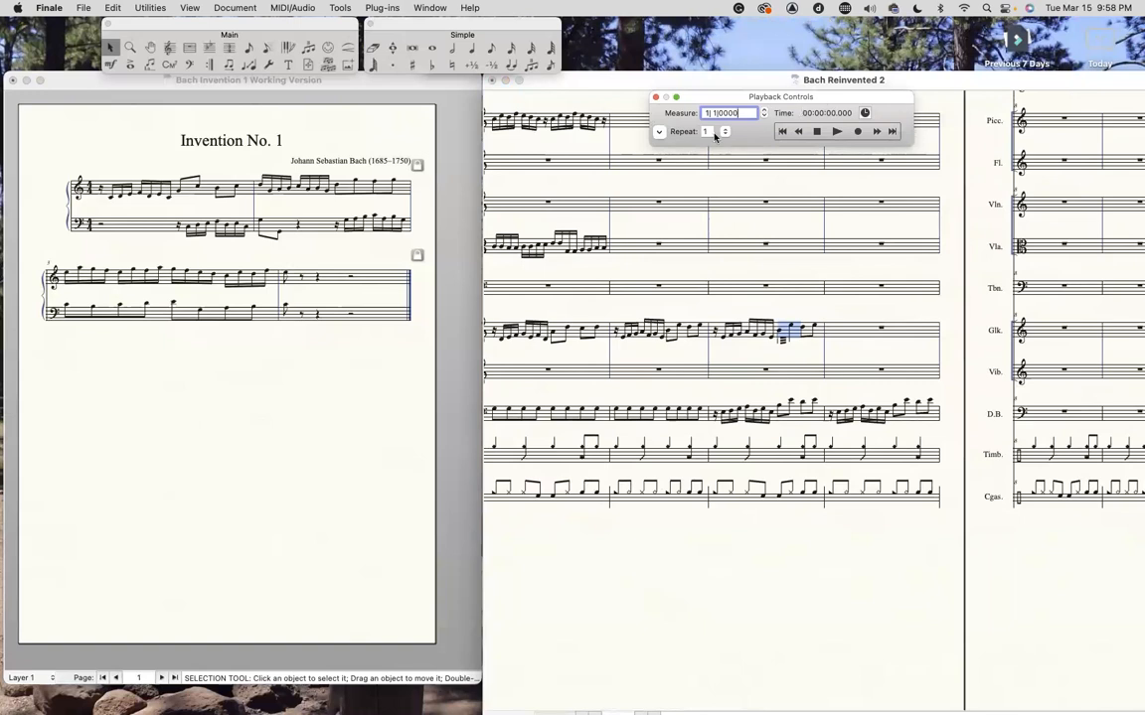
click(657, 131)
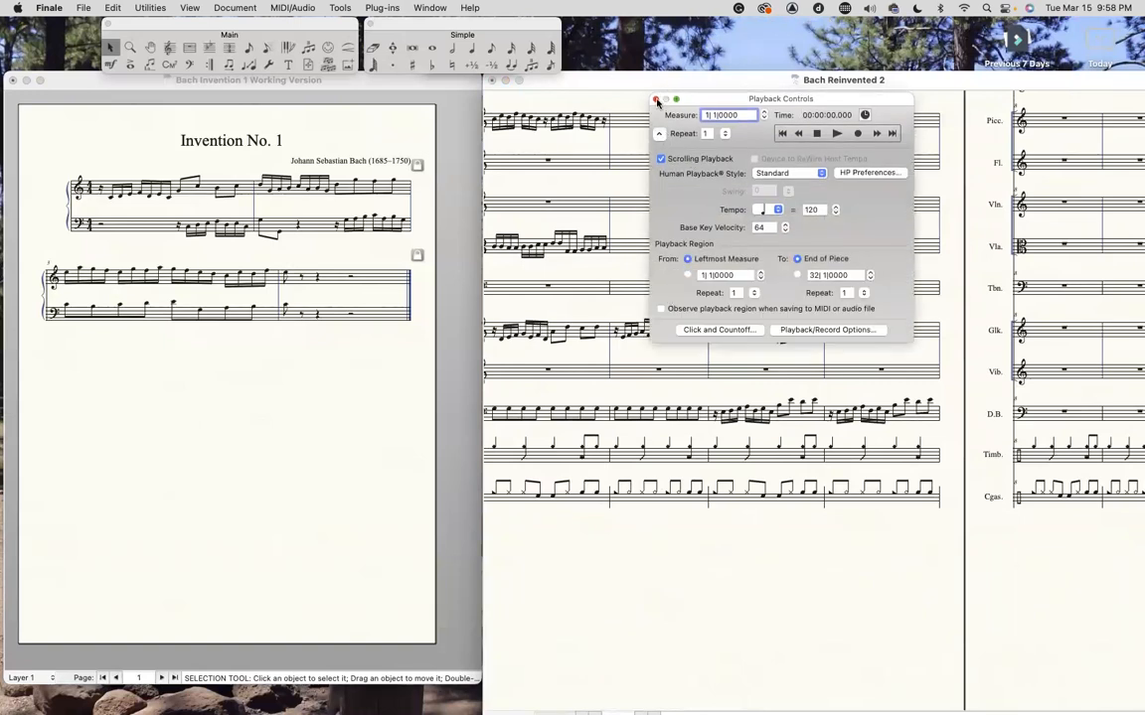
click(658, 135)
drag(778, 102, 813, 25)
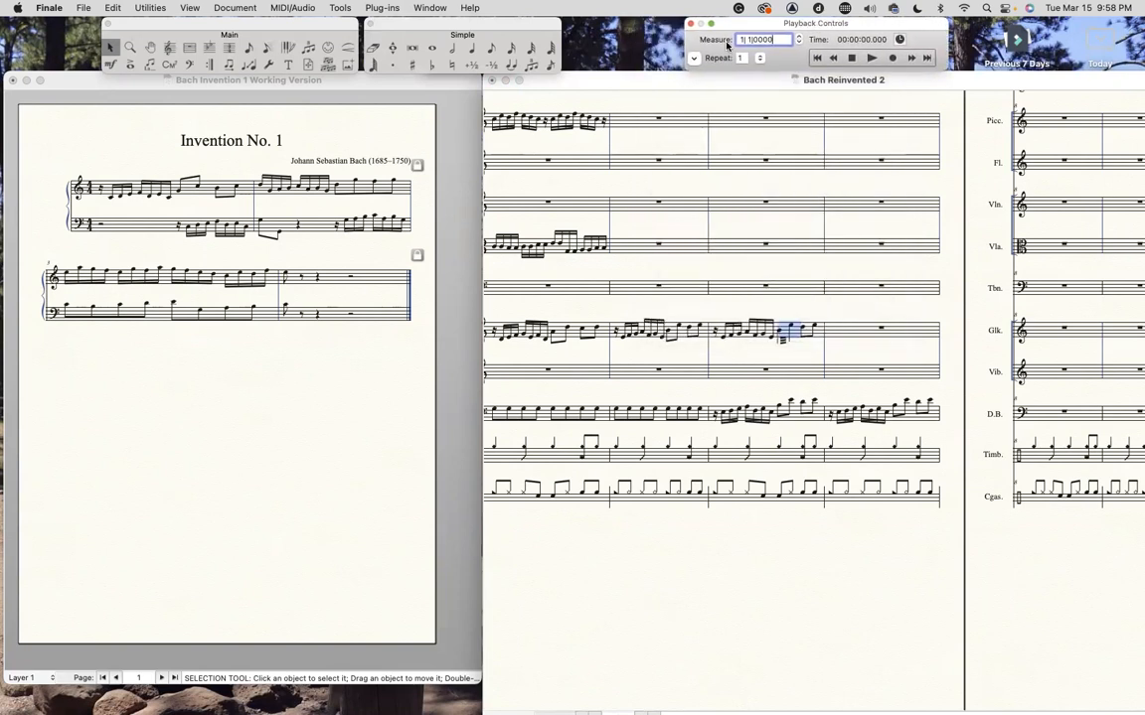
click(694, 58)
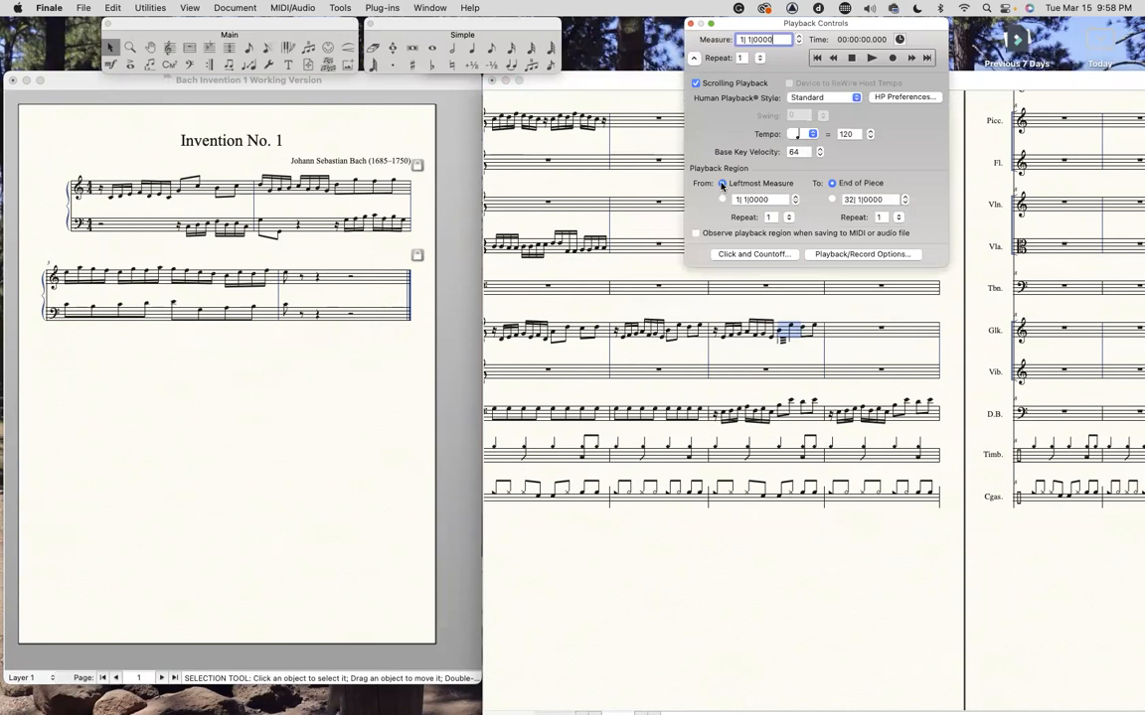
click(694, 57)
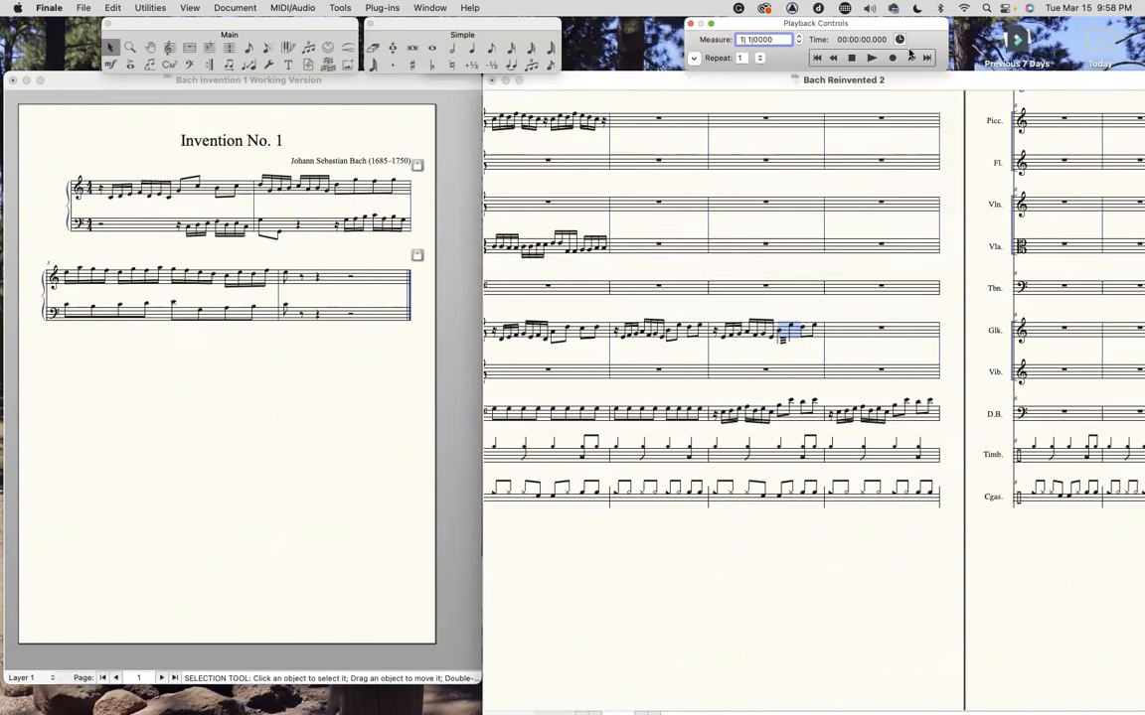
Play back the passage with the new Glockenspiel tremolo in measure 6, then stop the playback
click(870, 58)
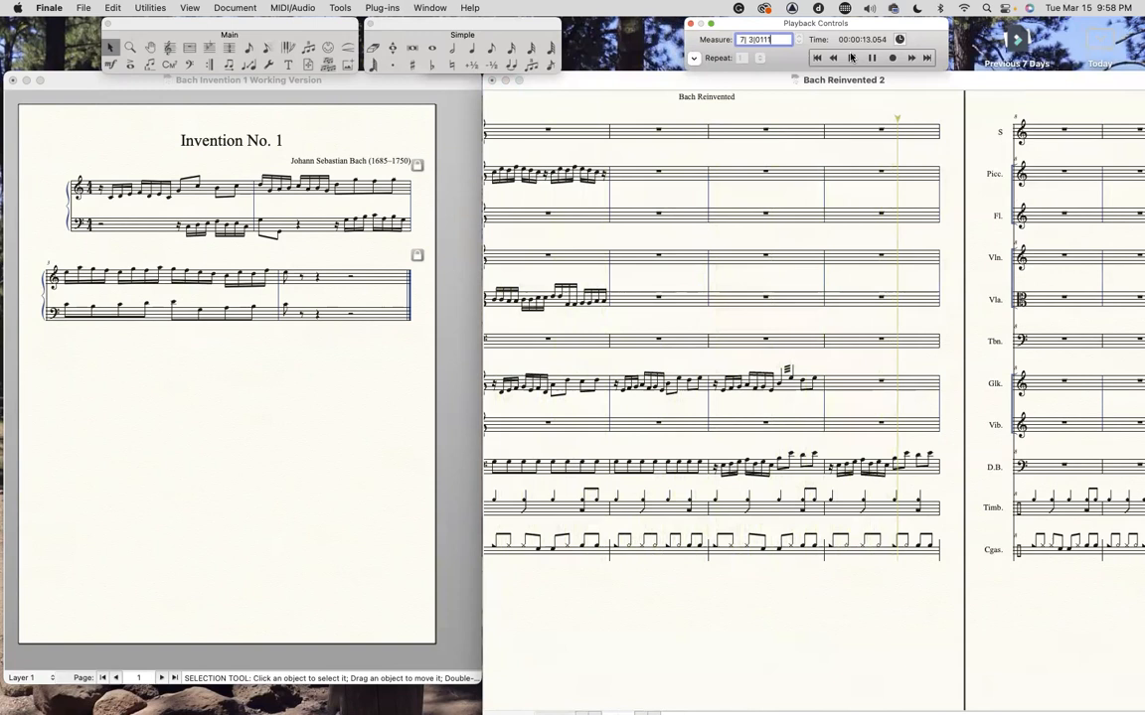
click(839, 167)
drag(776, 360, 797, 413)
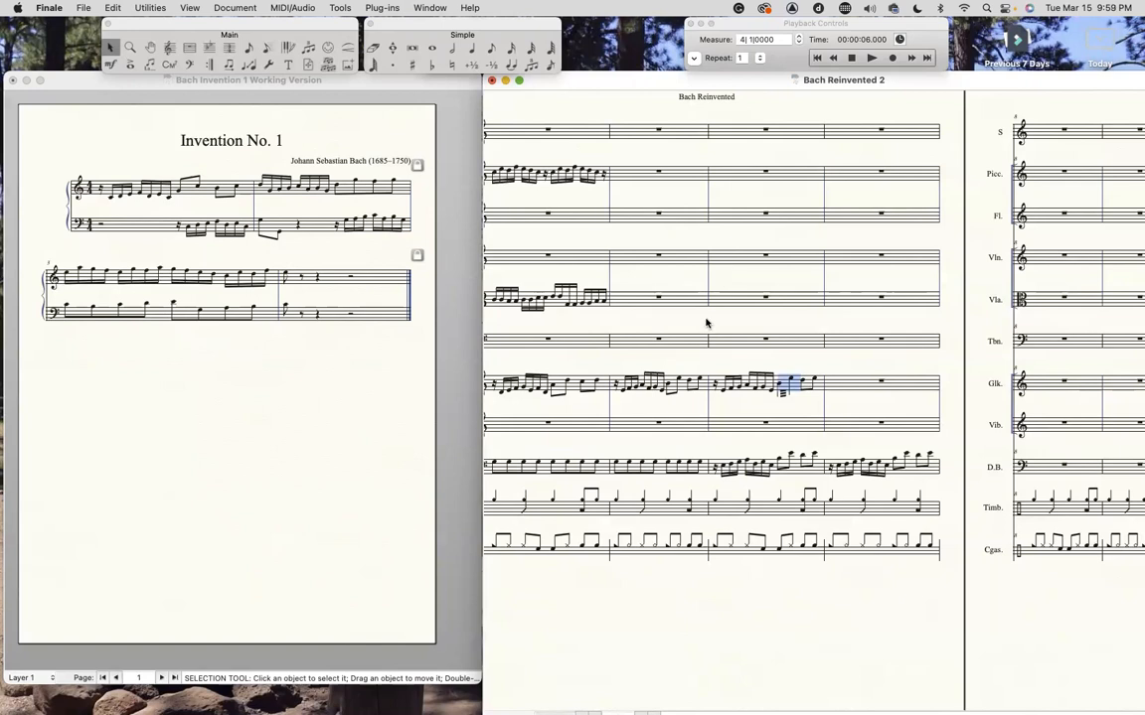
Switch the Bach Reinvented 2 score back and forth between Page View and Scroll View, finishing in Page View
key(super+e)
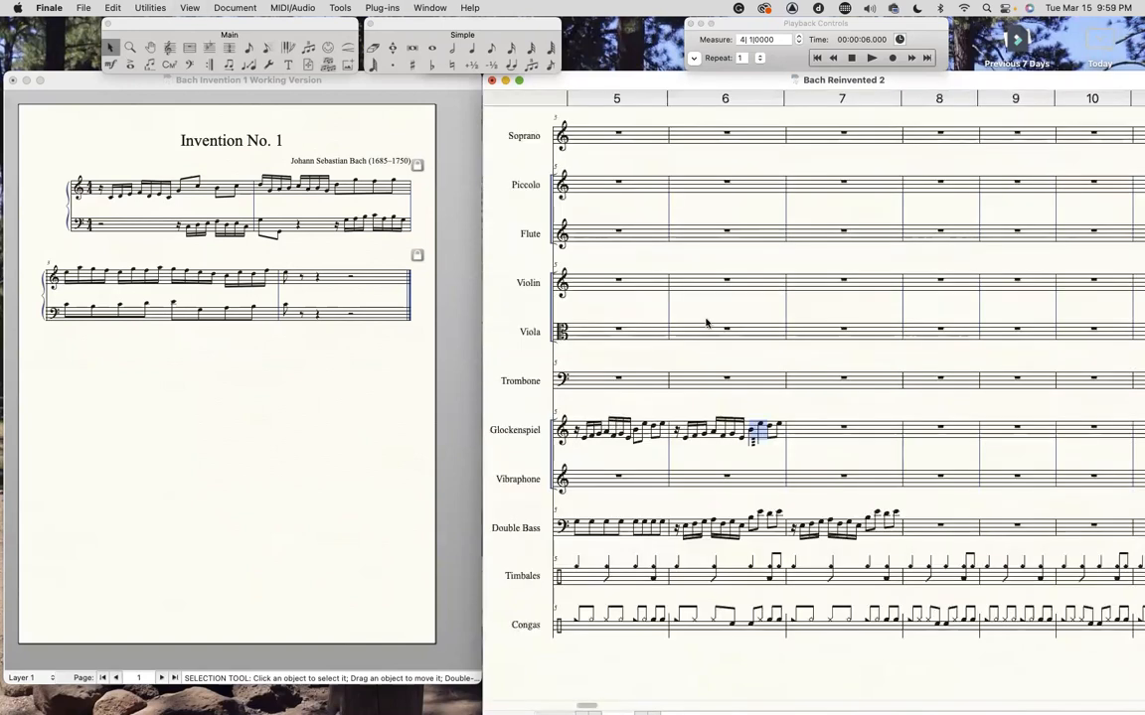
key(super+e)
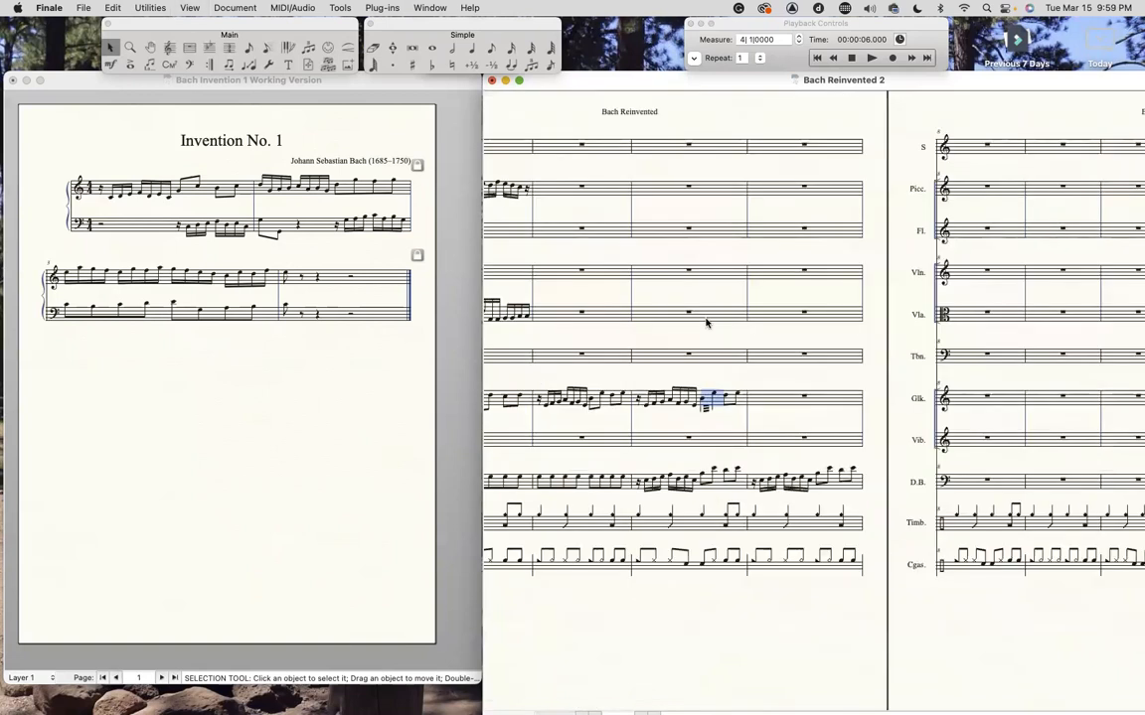
key(super+e)
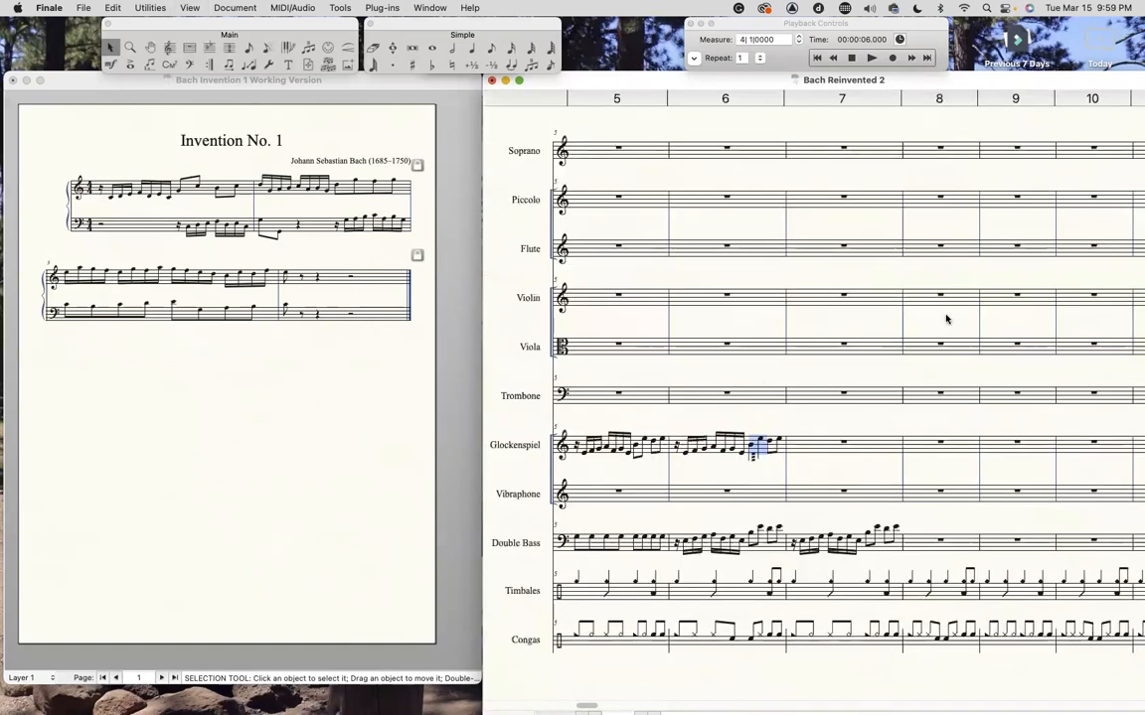
key(super+e)
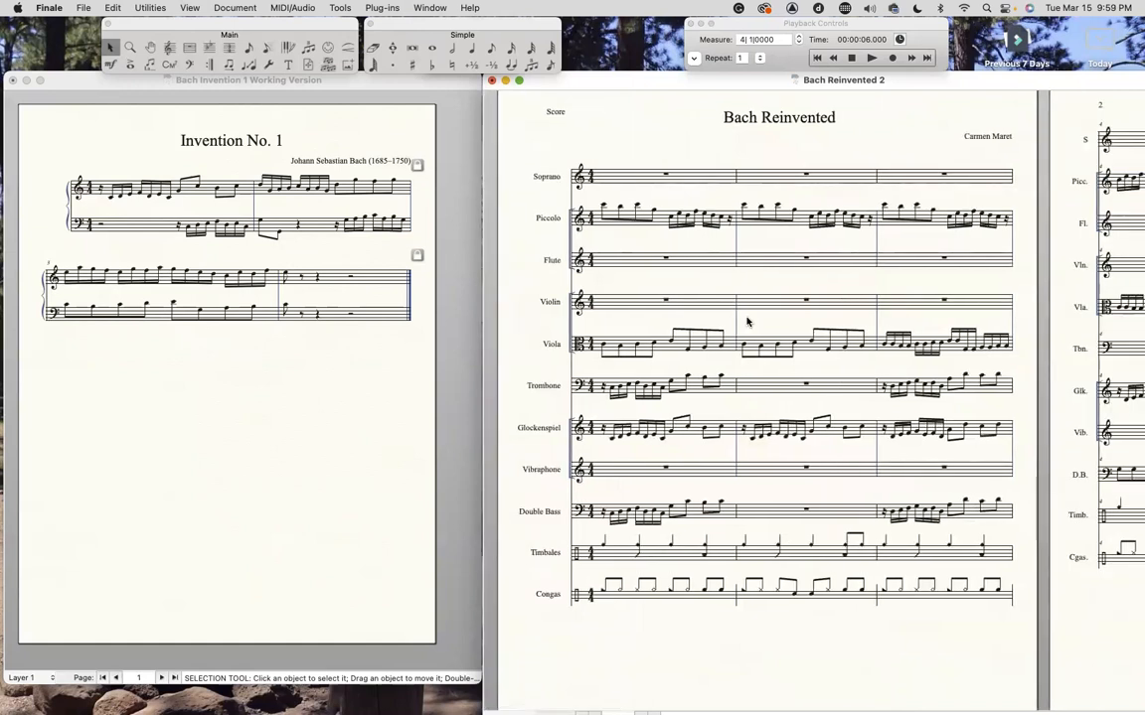
Display the score in Studio View and look through the mixer controls of all instruments from Soprano to Congas
key(super+alt+e)
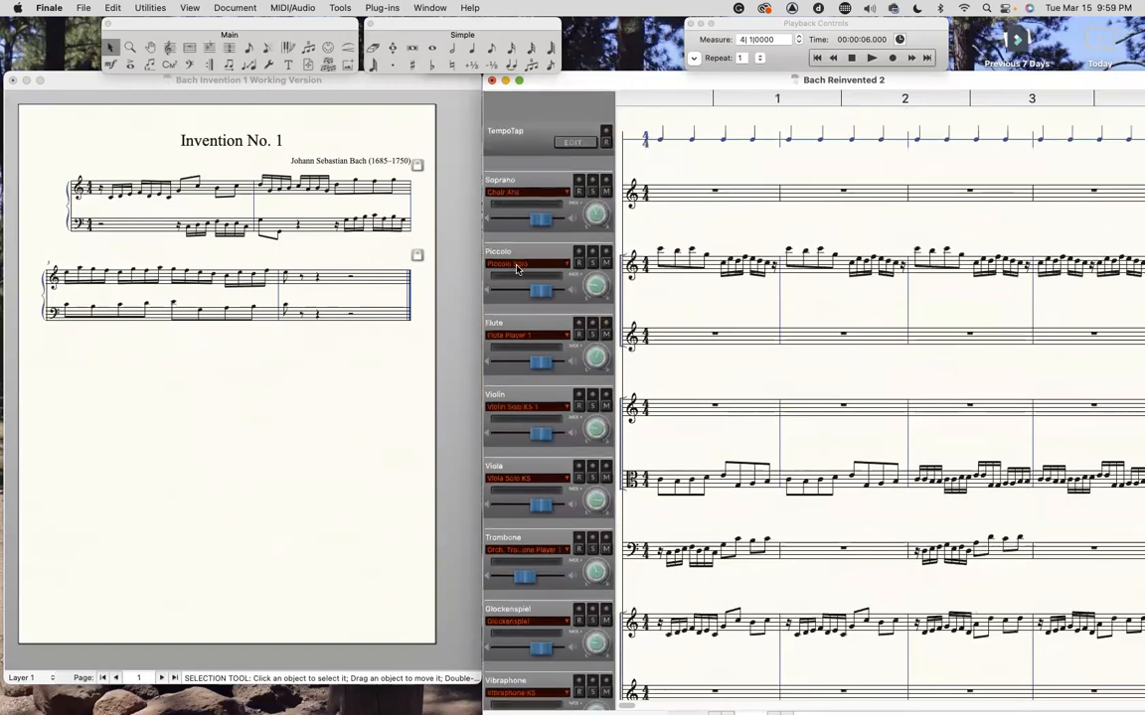
scroll(520, 303, down, 5)
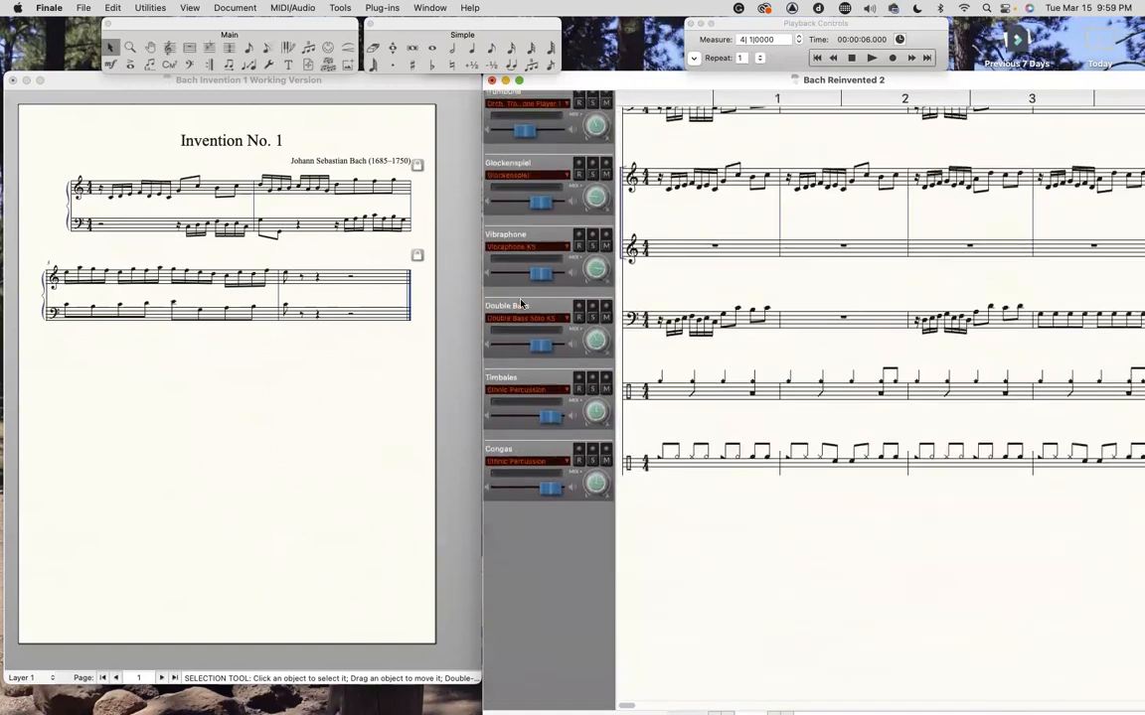
scroll(624, 400, up, 5)
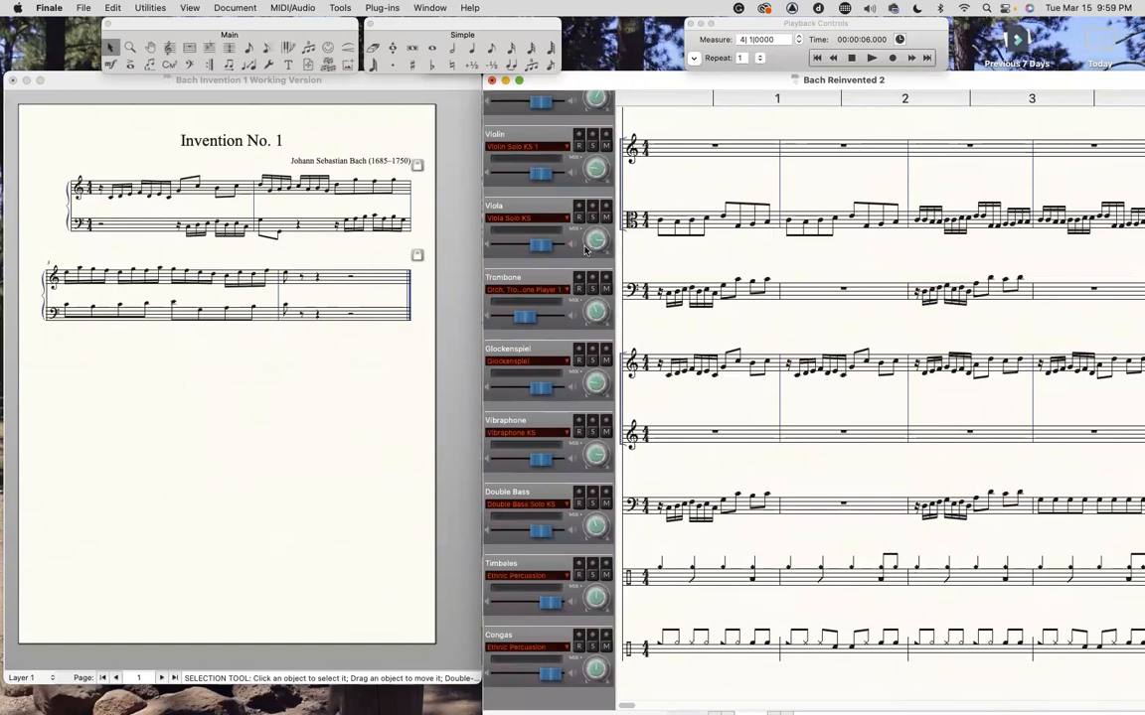
scroll(586, 250, up, 5)
click(288, 9)
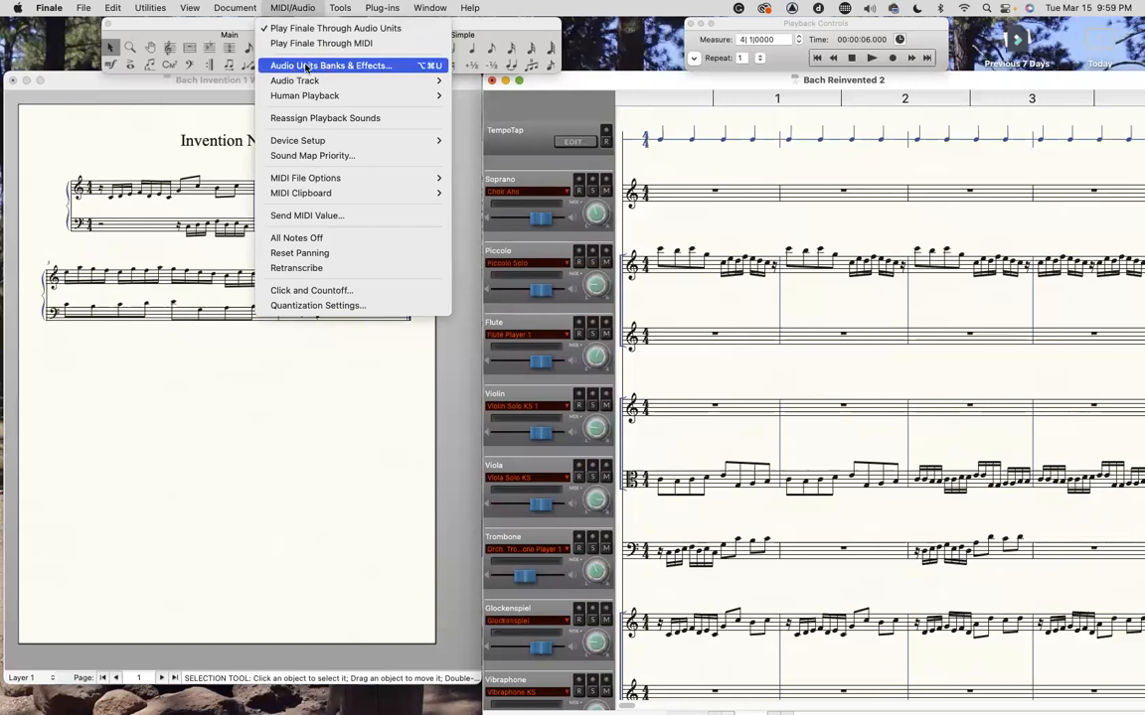
click(742, 224)
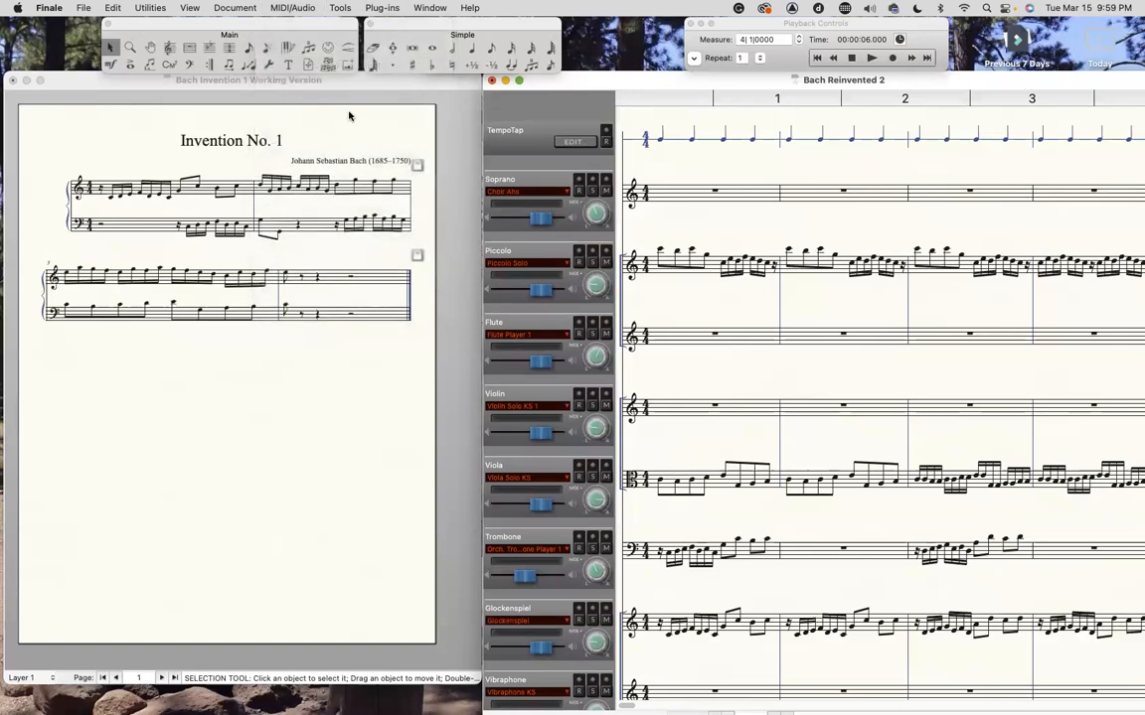
Open the ScoreManager, examine the device and sound assigned to each instrument in the Instrument List, and close it
click(428, 9)
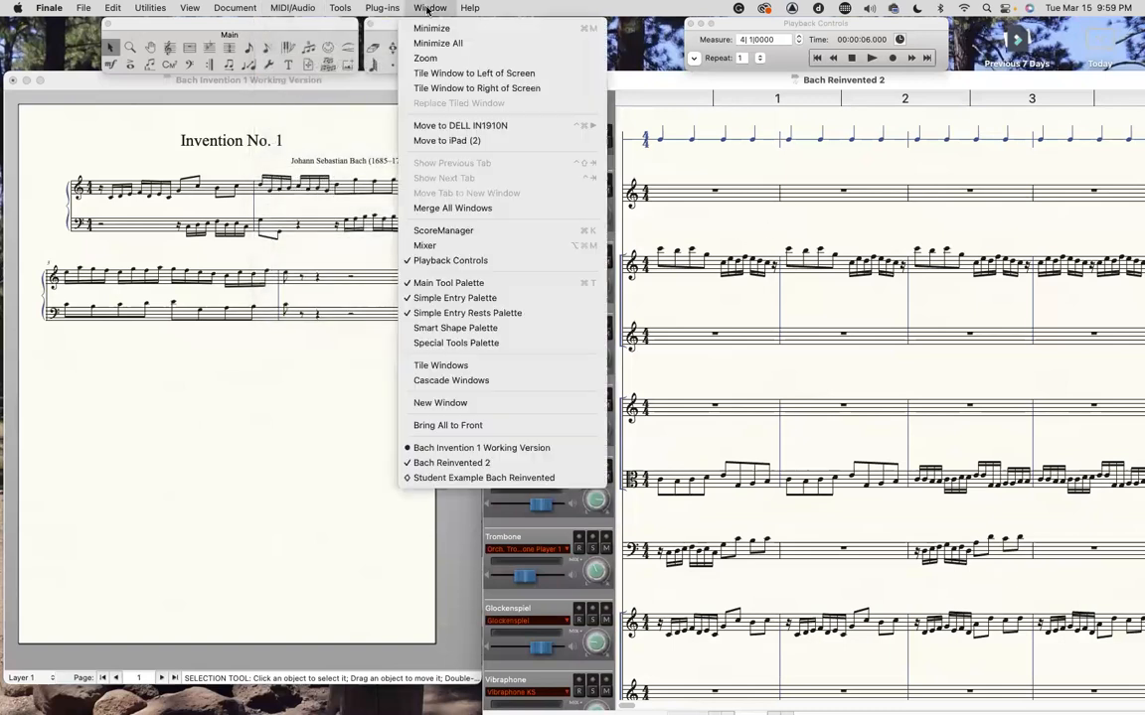
click(443, 229)
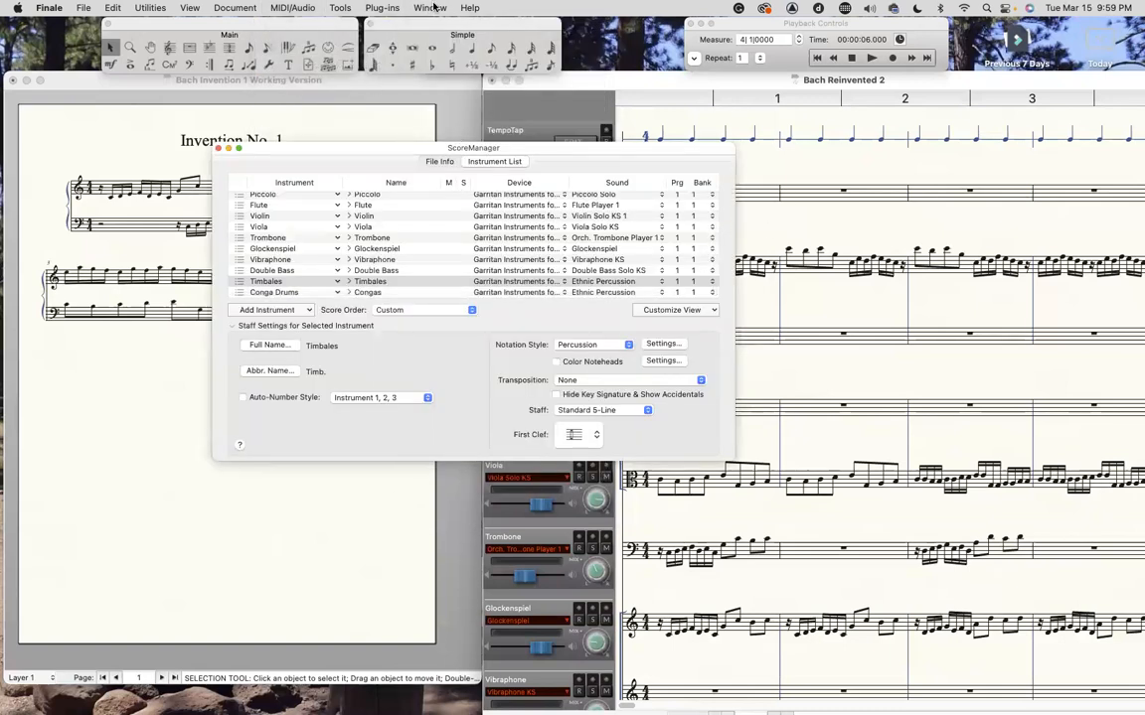
scroll(634, 225, up, 1)
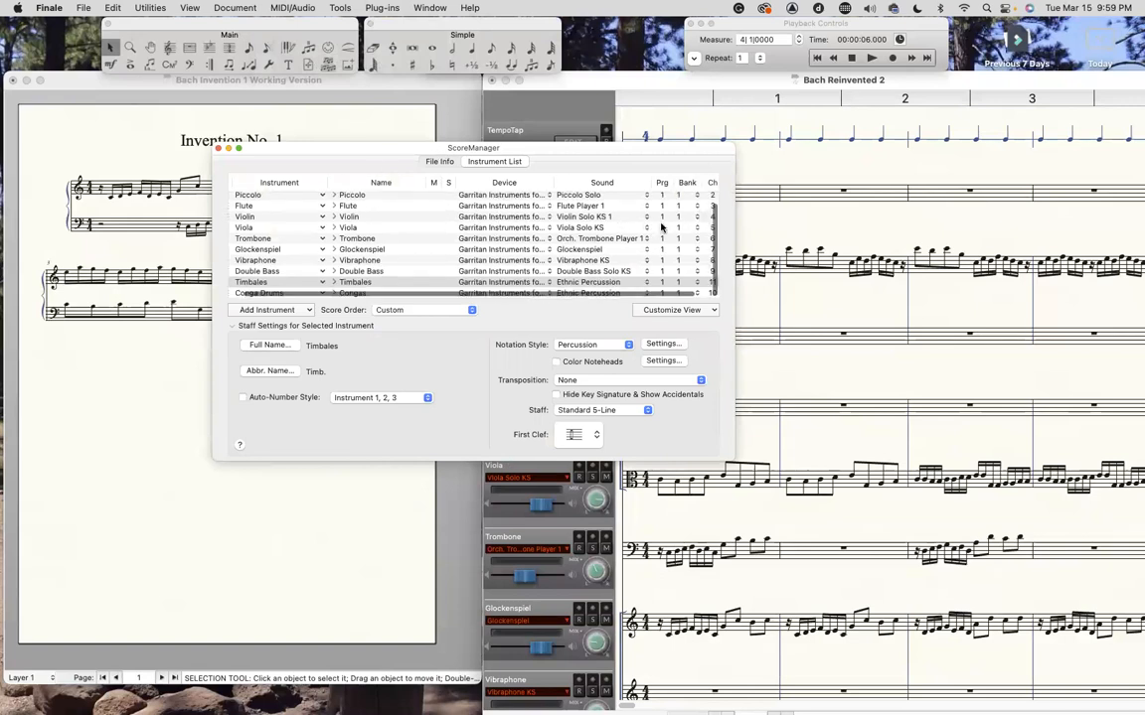
scroll(655, 213, right, 2)
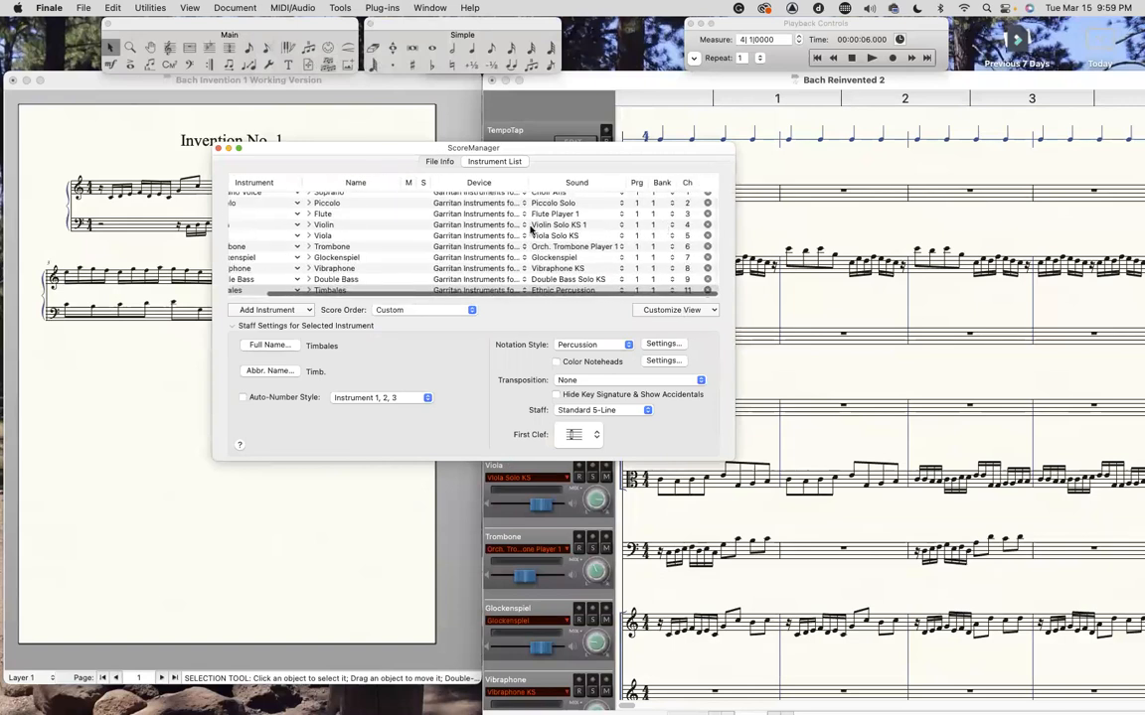
scroll(532, 226, left, 2)
scroll(532, 209, down, 1)
scroll(521, 205, up, 1)
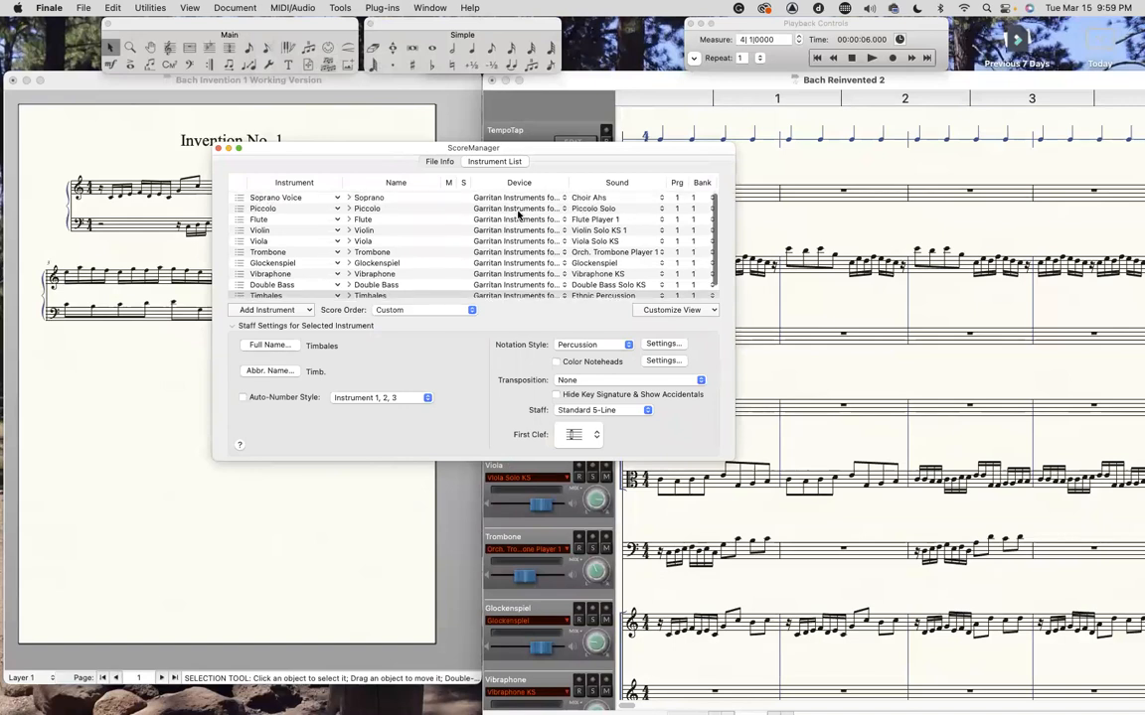
scroll(581, 224, down, 1)
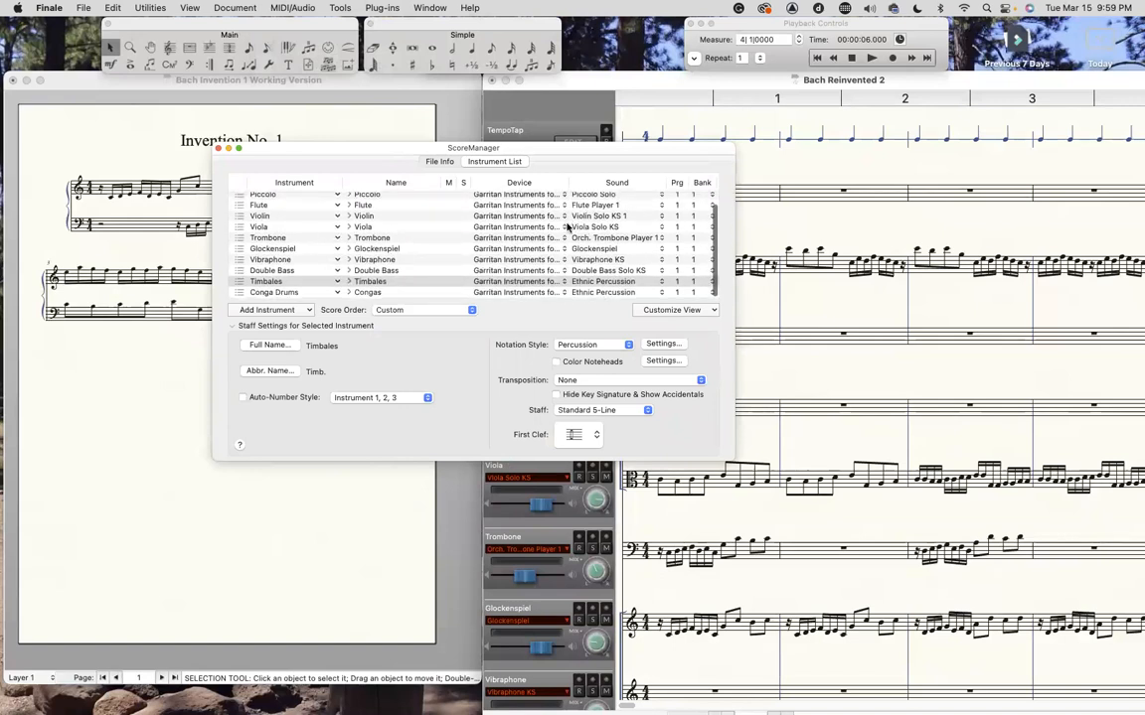
scroll(557, 224, up, 1)
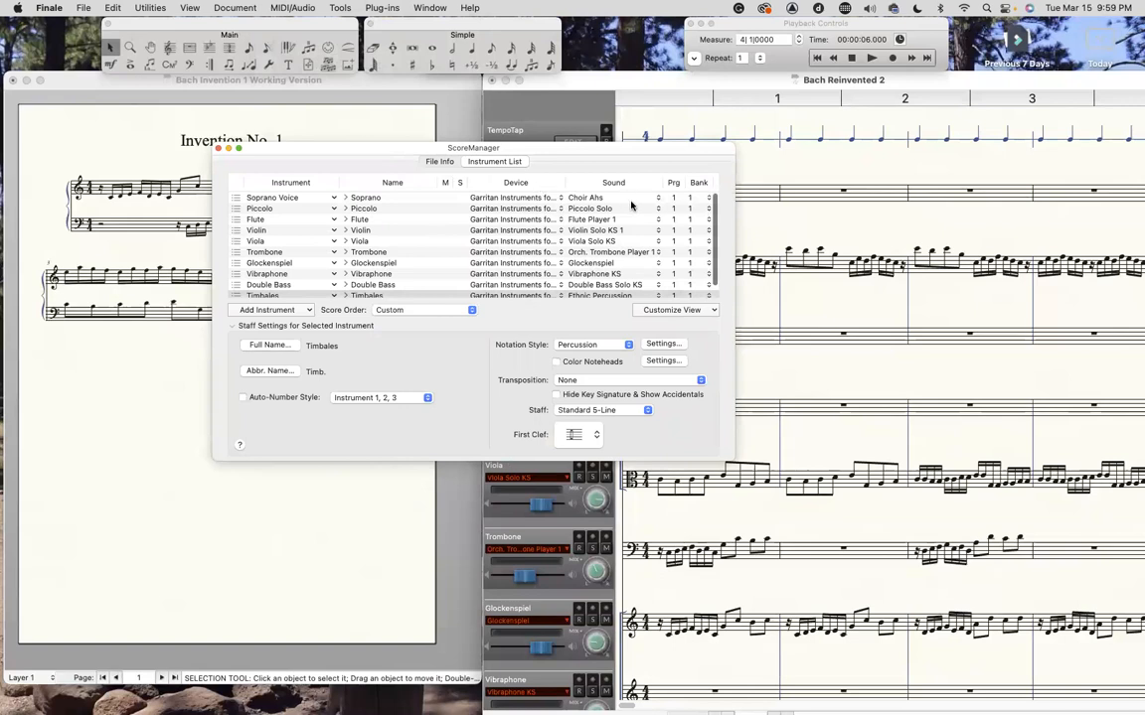
scroll(504, 245, down, 1)
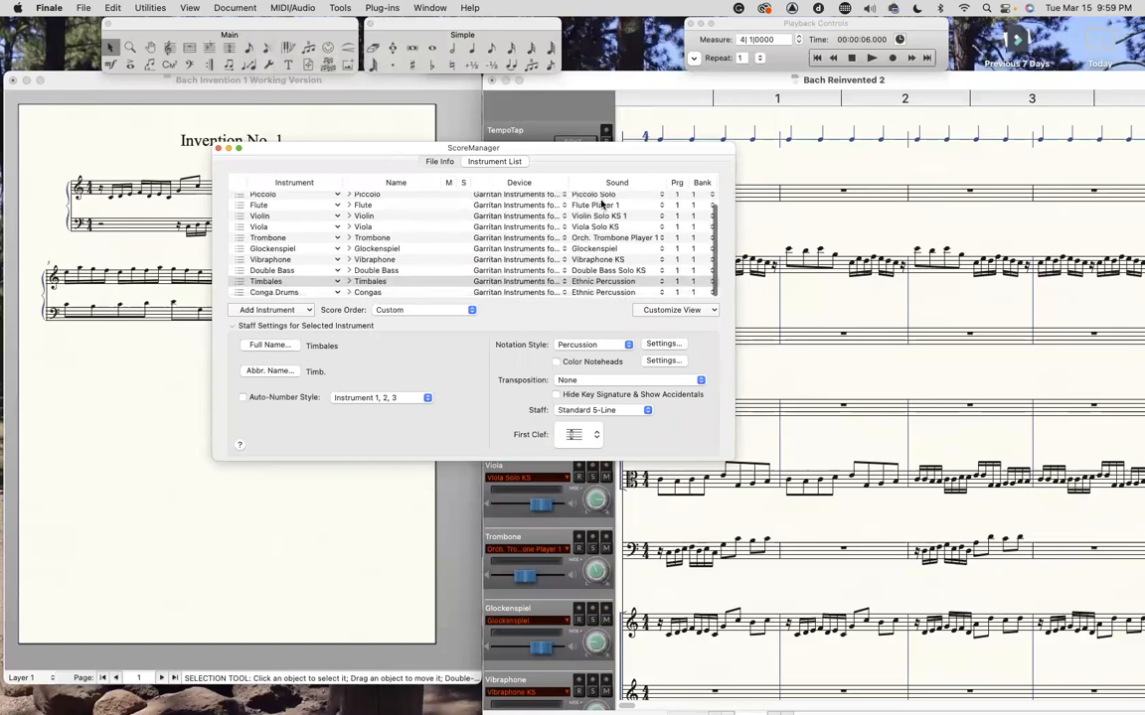
click(220, 148)
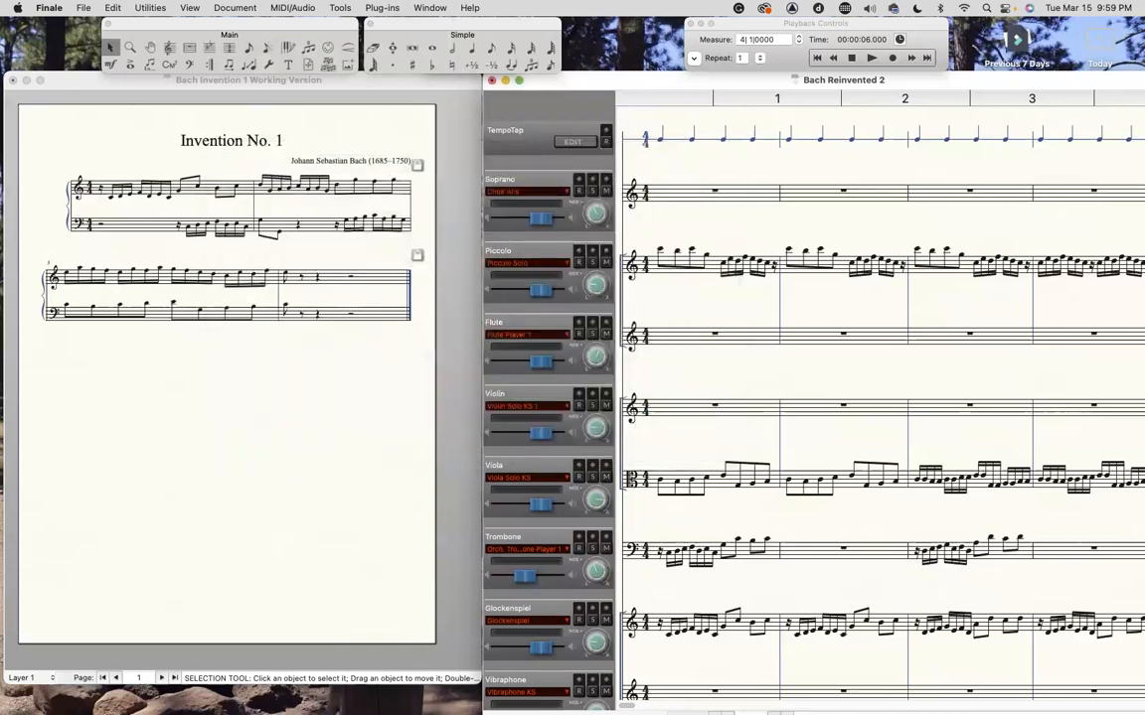
Move the Bach Reinvented 2 window and bring the minimized Student Example Bach Reinvented score to the front
drag(847, 82, 784, 48)
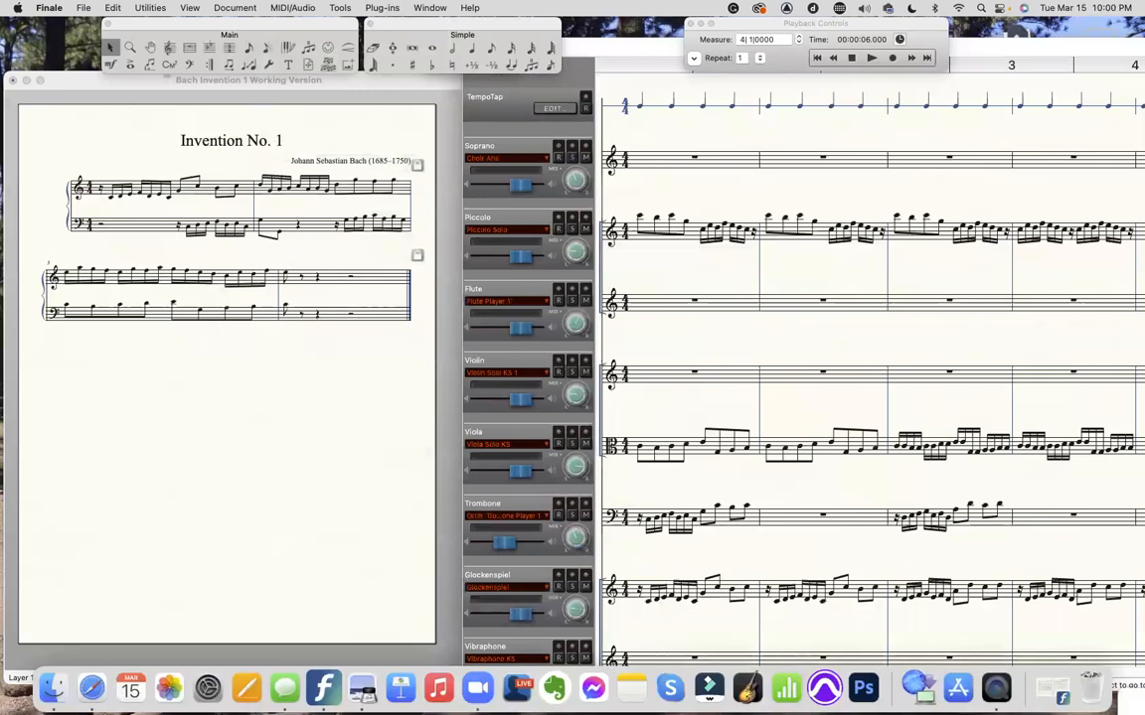
click(1055, 690)
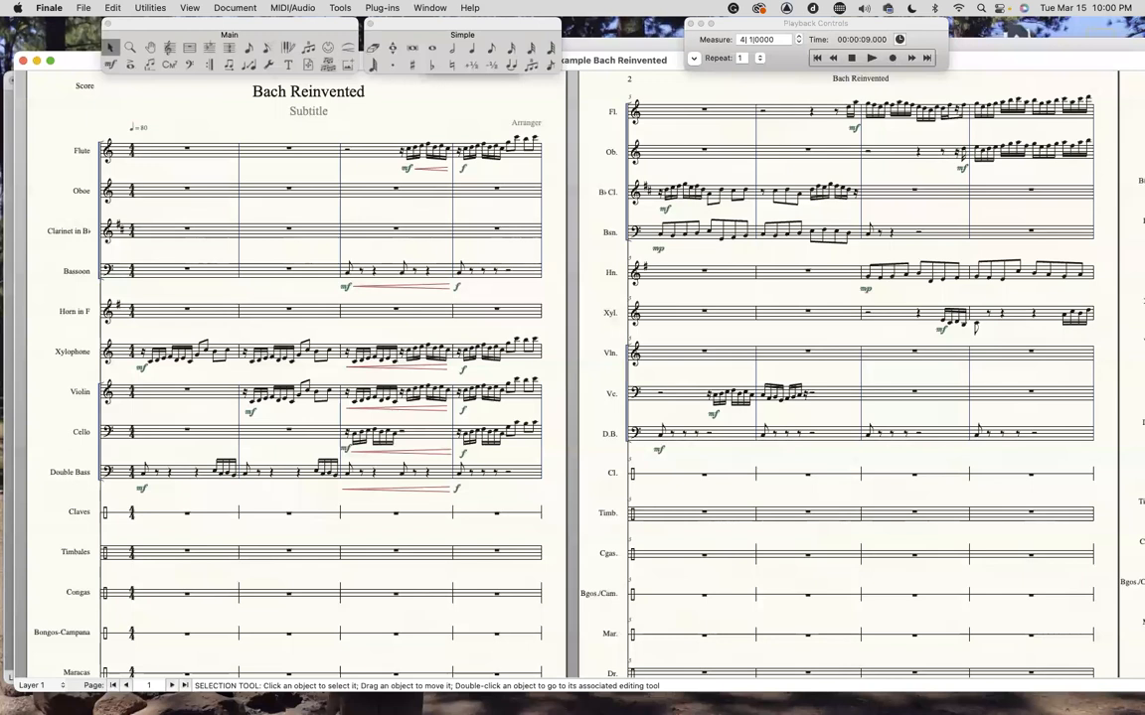
click(666, 46)
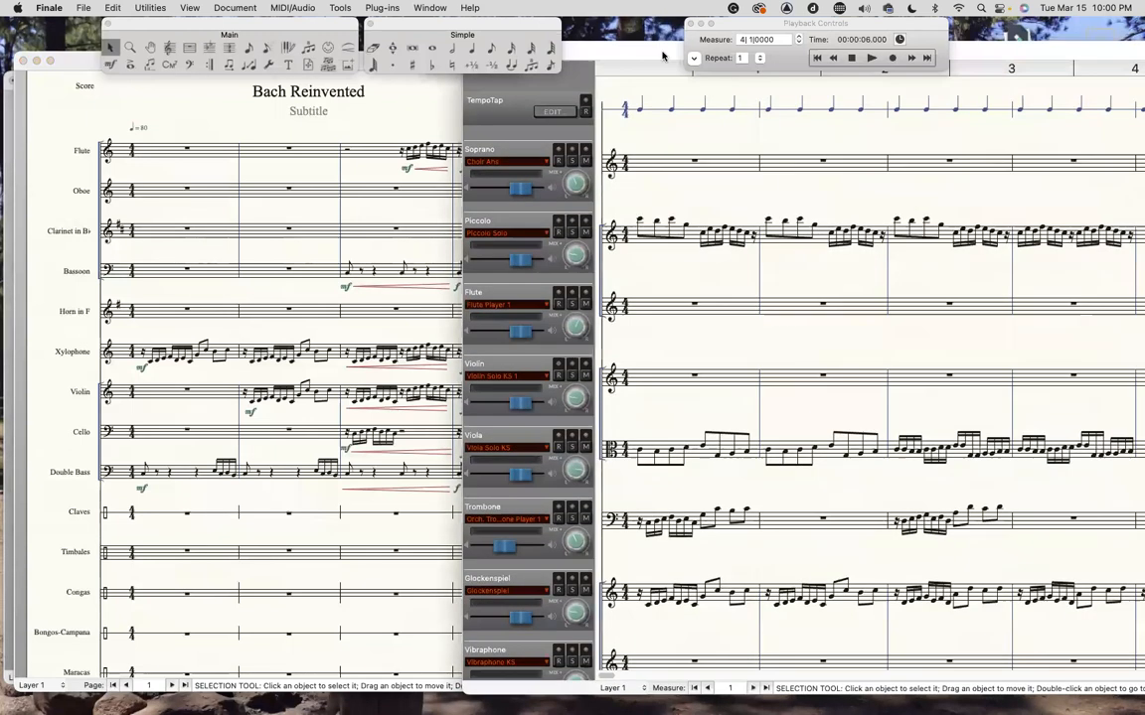
click(287, 289)
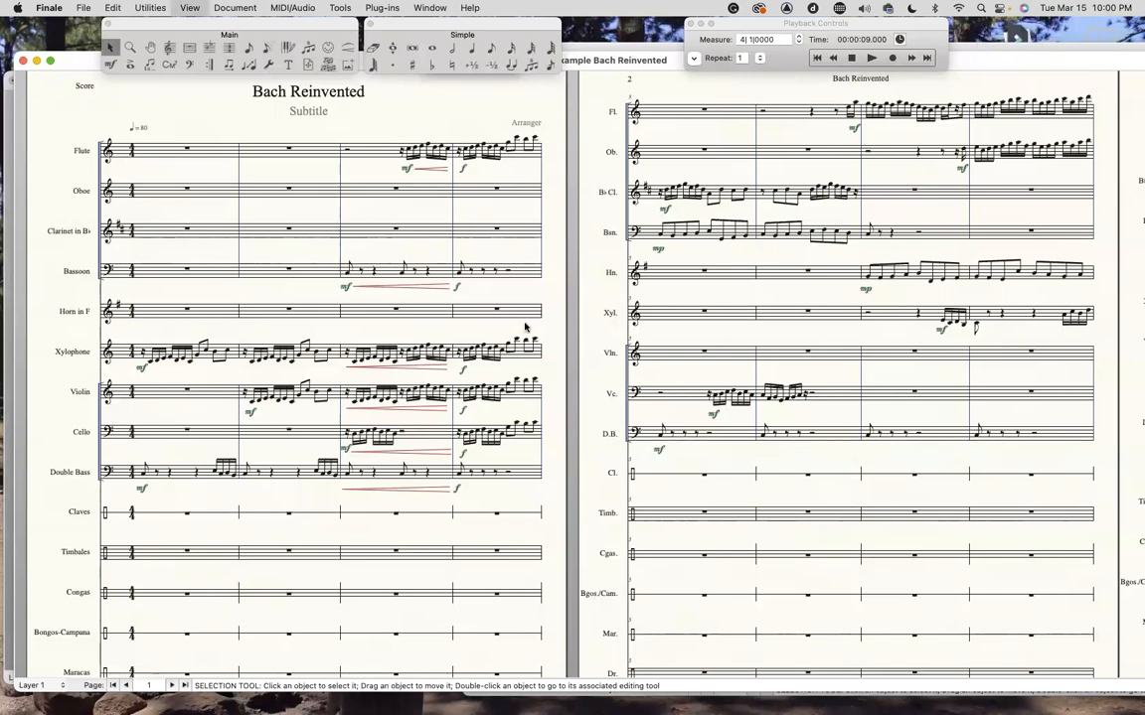
Zoom out on the student example score to view its opening pages side by side with all staves
key(super+minus)
scroll(513, 300, up, 2)
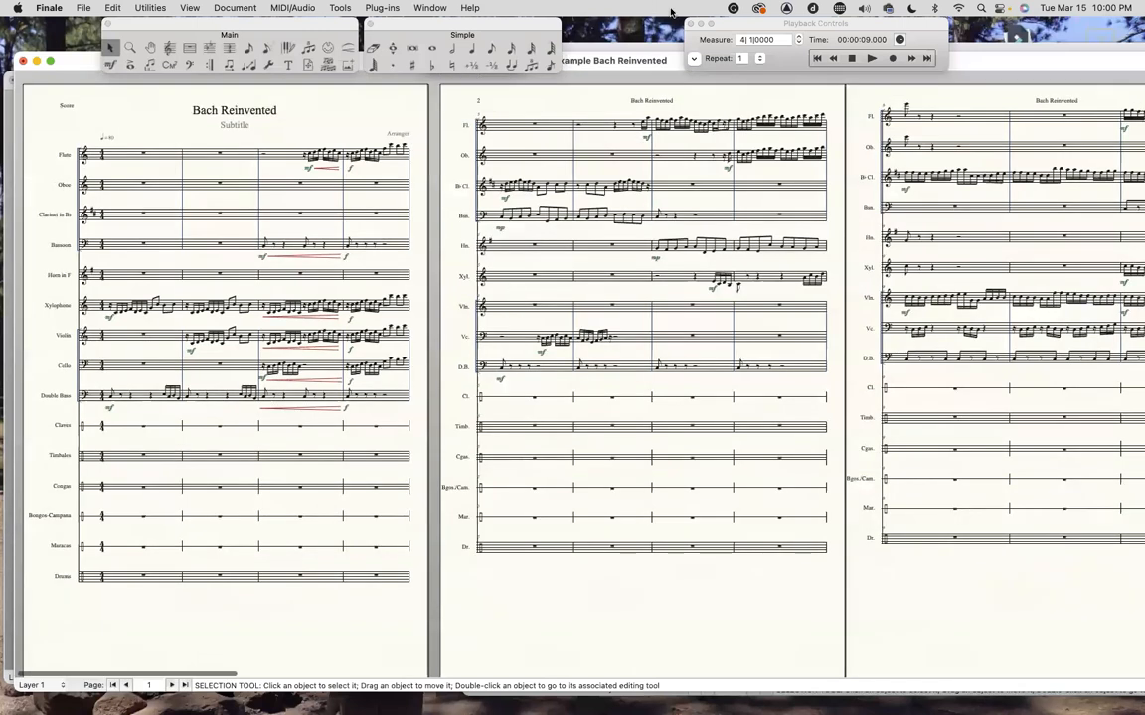
scroll(655, 89, down, 1)
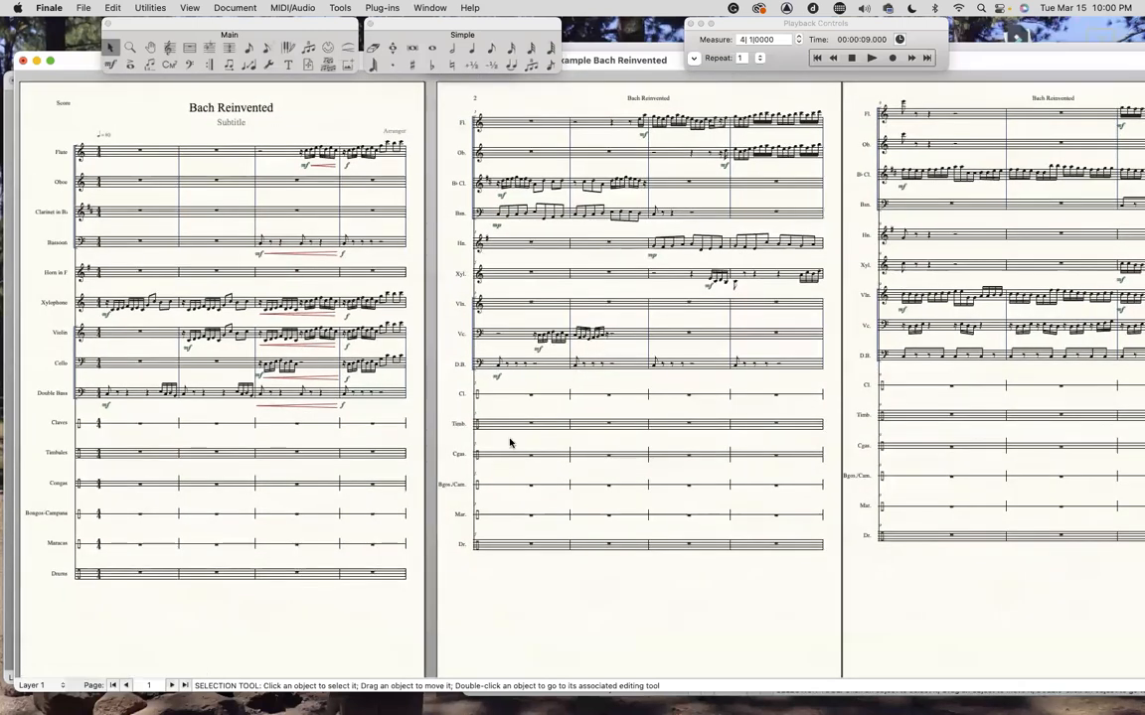
key(super+equal)
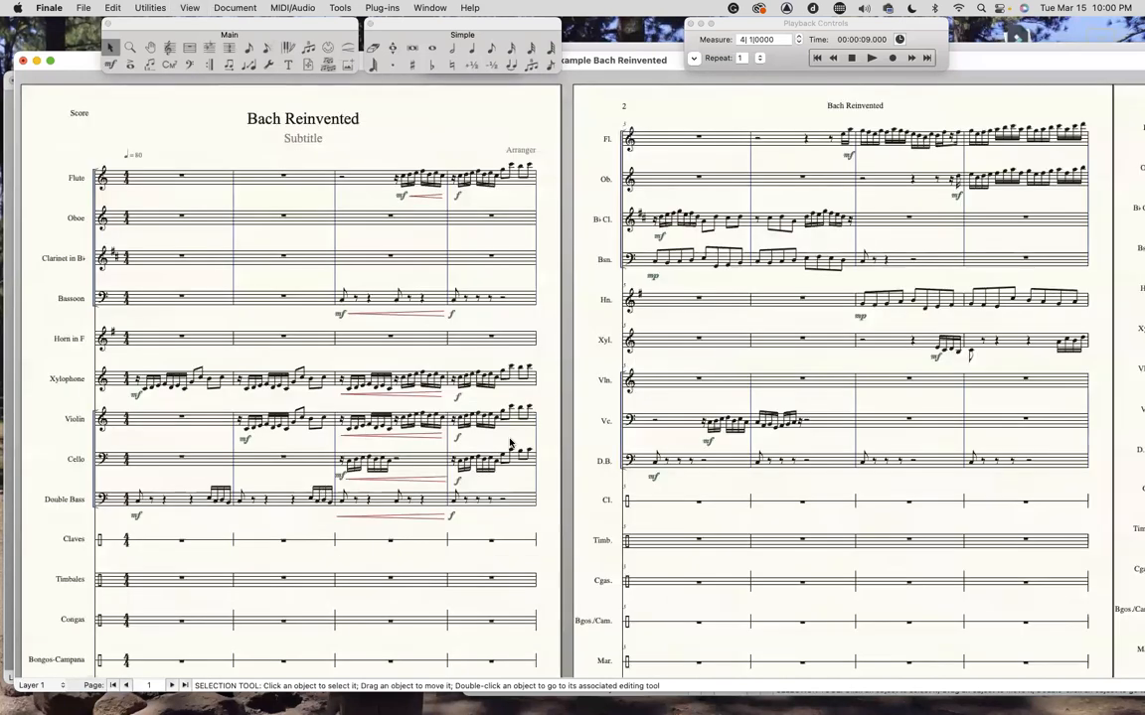
key(super+minus)
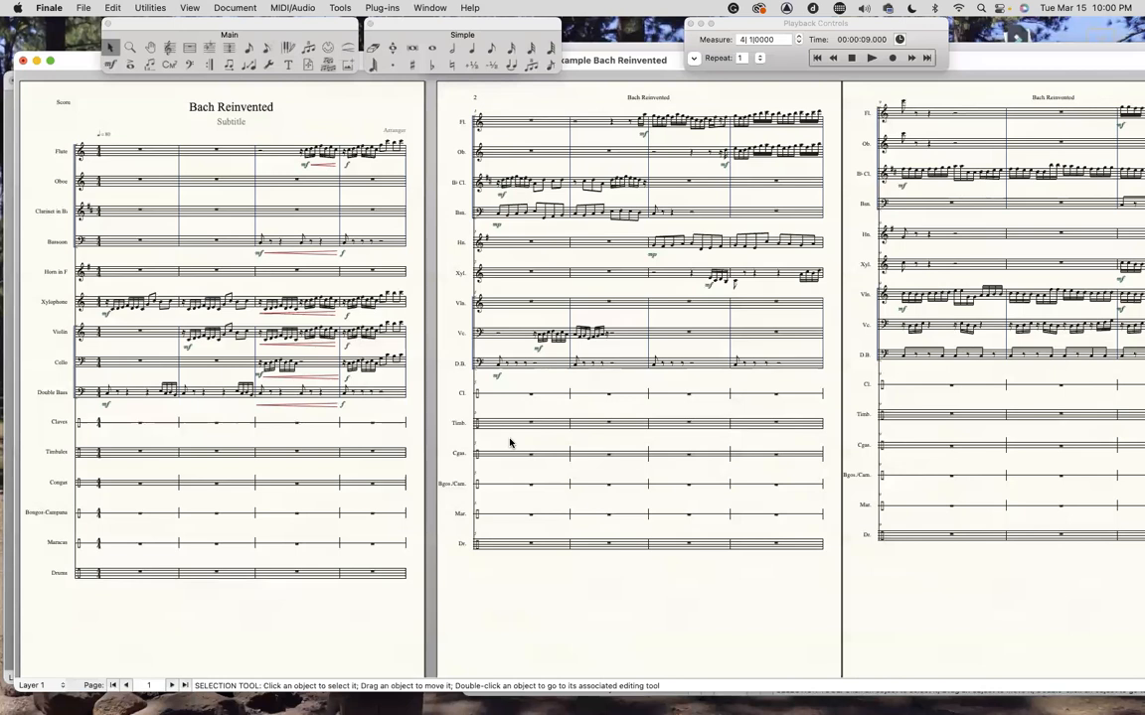
Enlarge the student example score, play it from measure 1, and stop playback in the Adagio section at measure 14
key(super+equal)
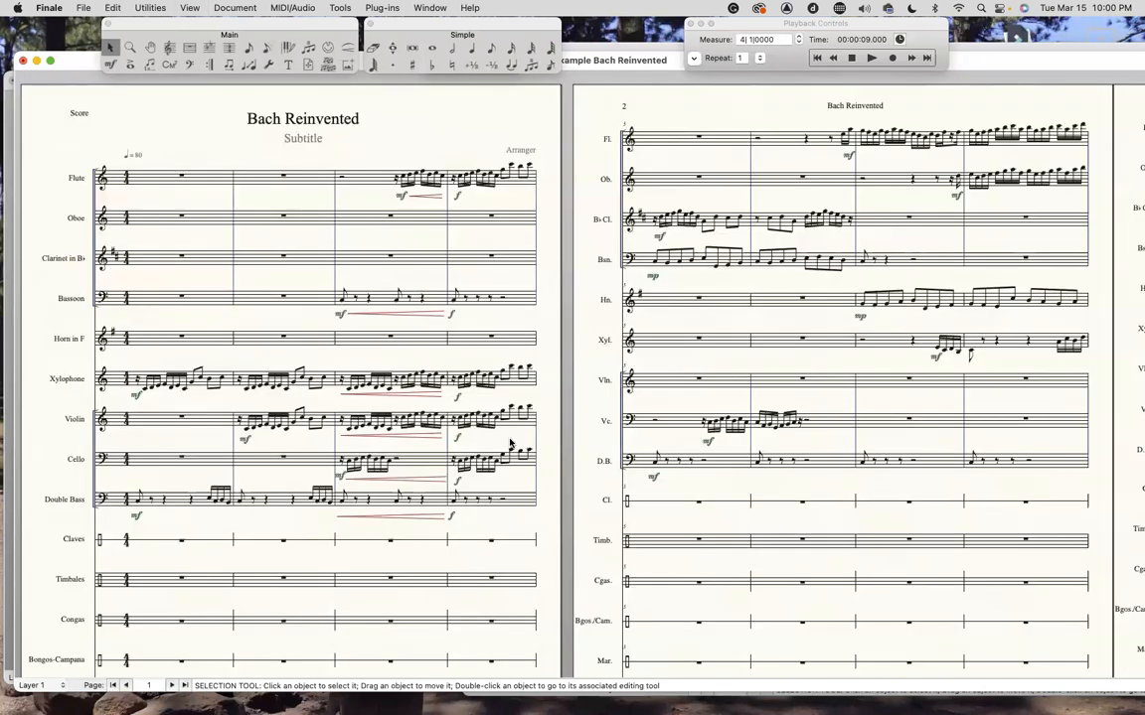
key(super+minus)
key(super+equal)
click(870, 58)
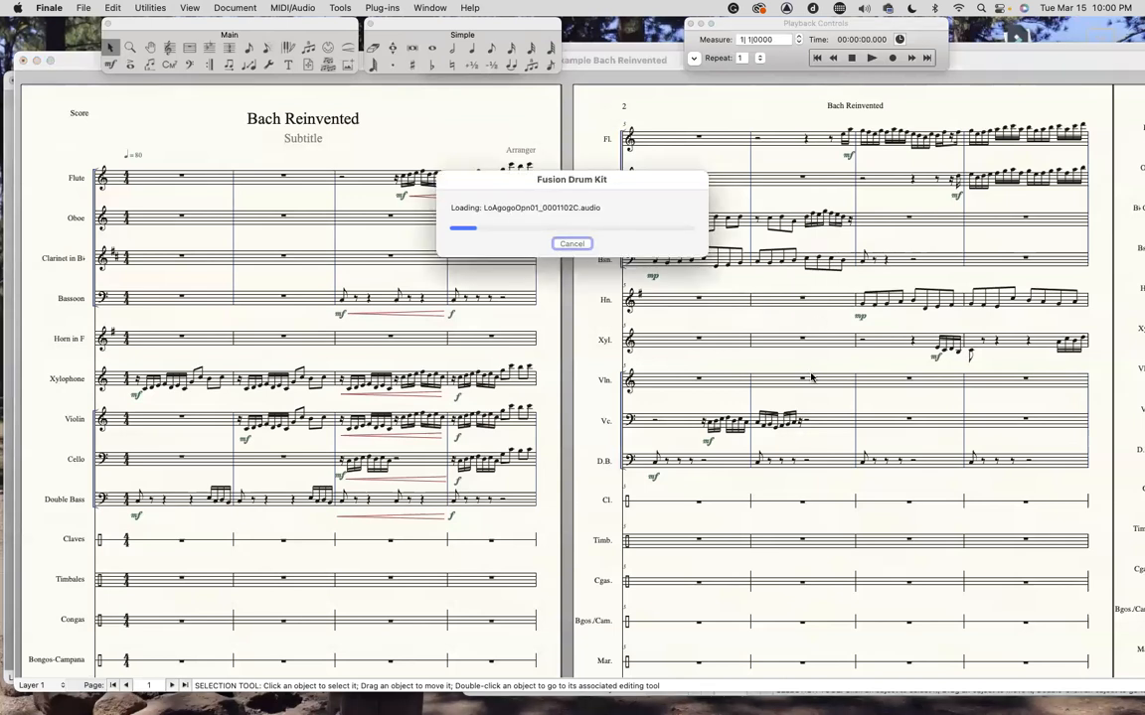
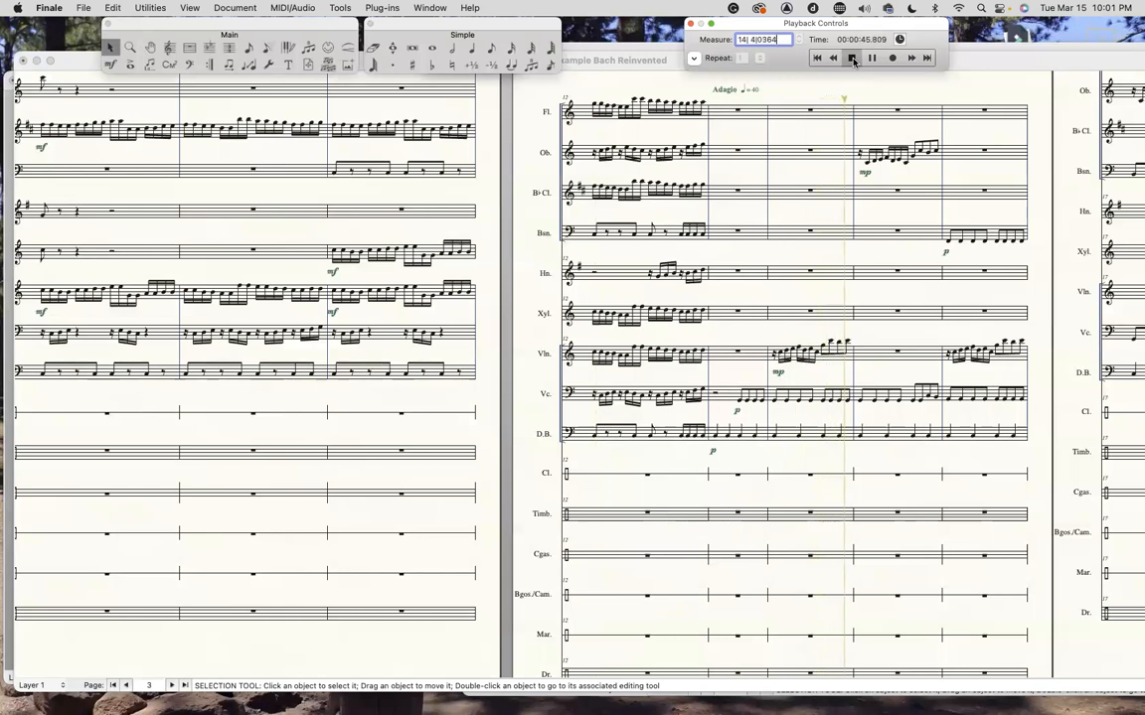
click(852, 57)
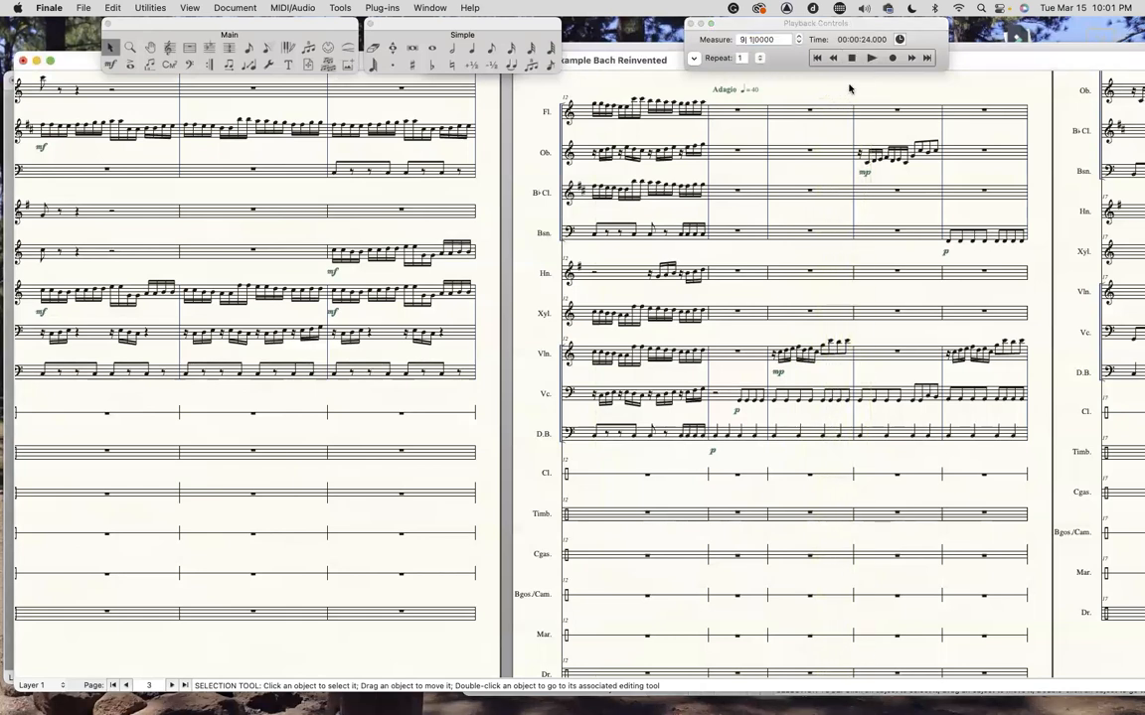
Examine the student example from the Adagio through the rit. and fermatas to the Allegro percussion entries on pages 6 and 7
scroll(851, 293, right, 1)
scroll(850, 293, right, 10)
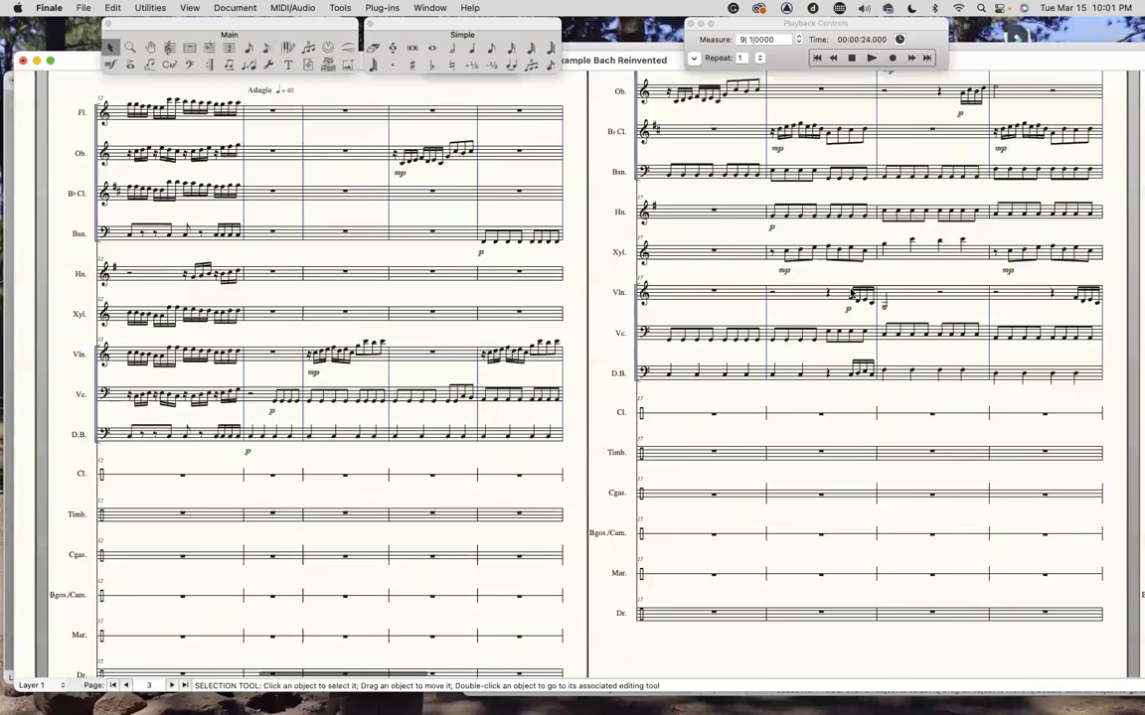
scroll(850, 293, right, 12)
scroll(850, 293, right, 7)
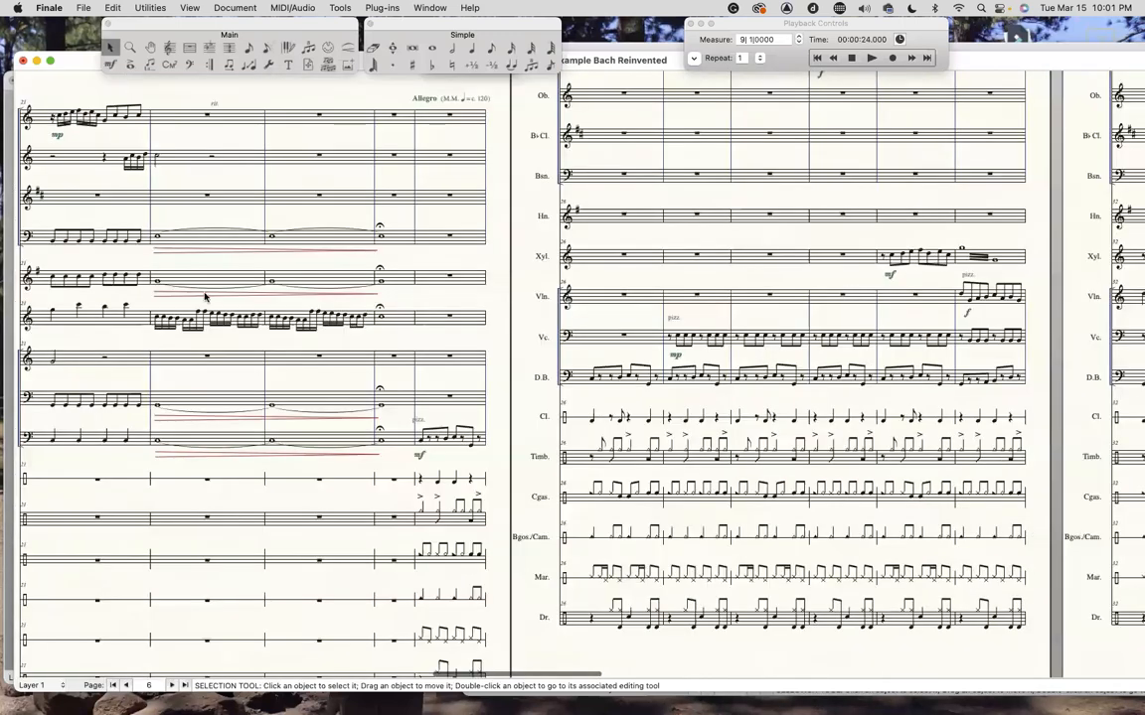
scroll(257, 214, right, 1)
scroll(256, 215, right, 2)
scroll(256, 215, up, 1)
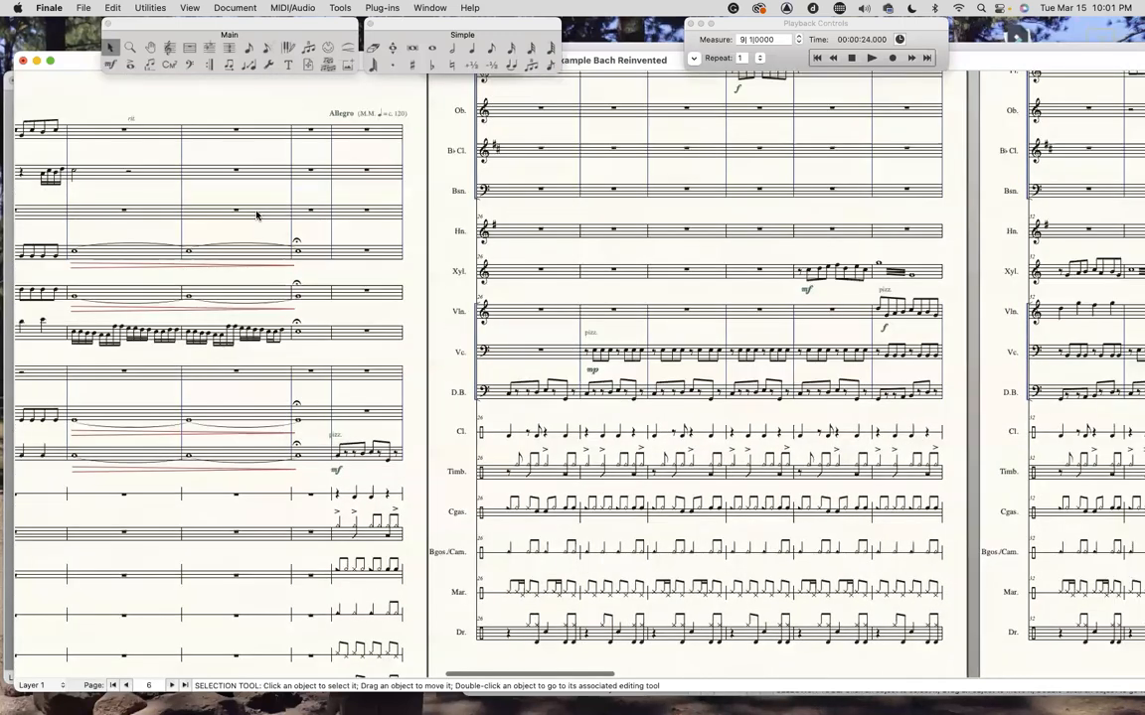
scroll(256, 215, down, 2)
scroll(256, 215, right, 2)
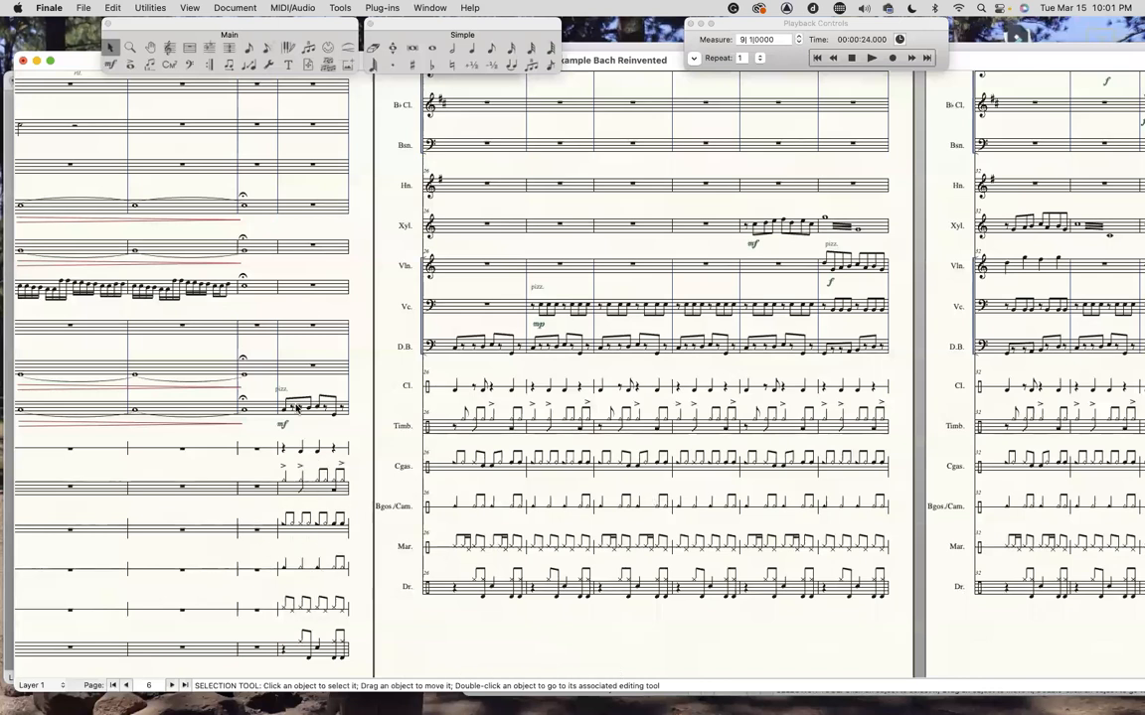
Play the student example from the transition into the Allegro on page 6 and stop playback at measure 35
scroll(296, 408, up, 1)
scroll(333, 177, up, 4)
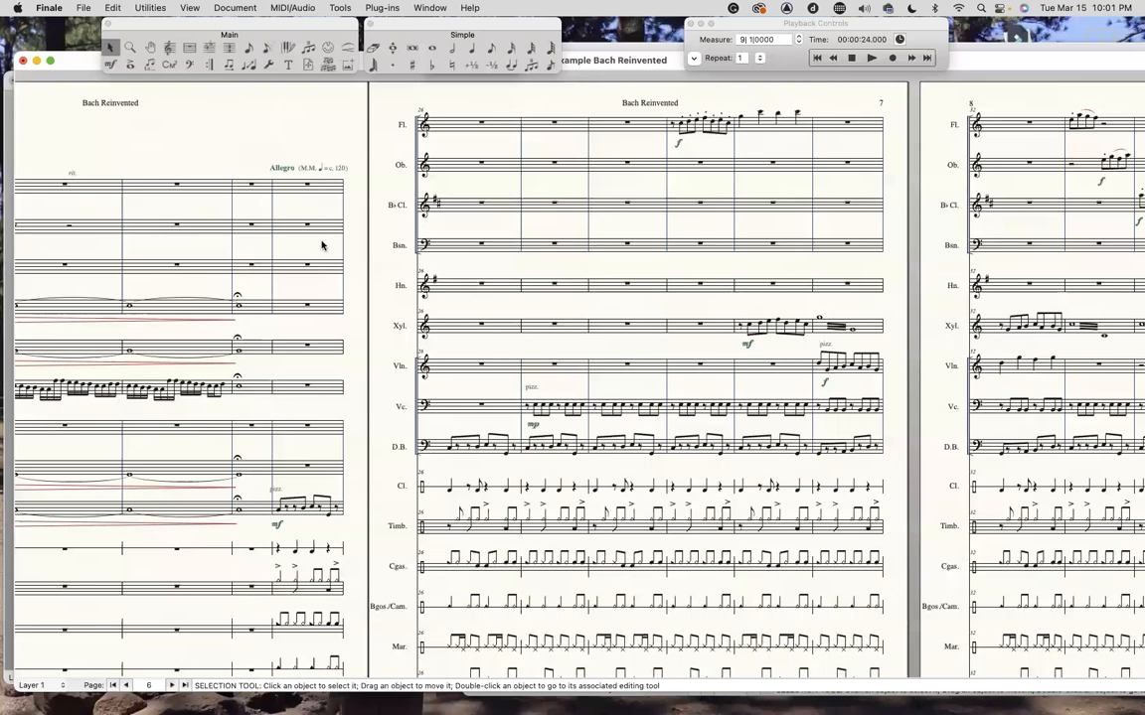
scroll(321, 246, down, 1)
scroll(321, 245, left, 1)
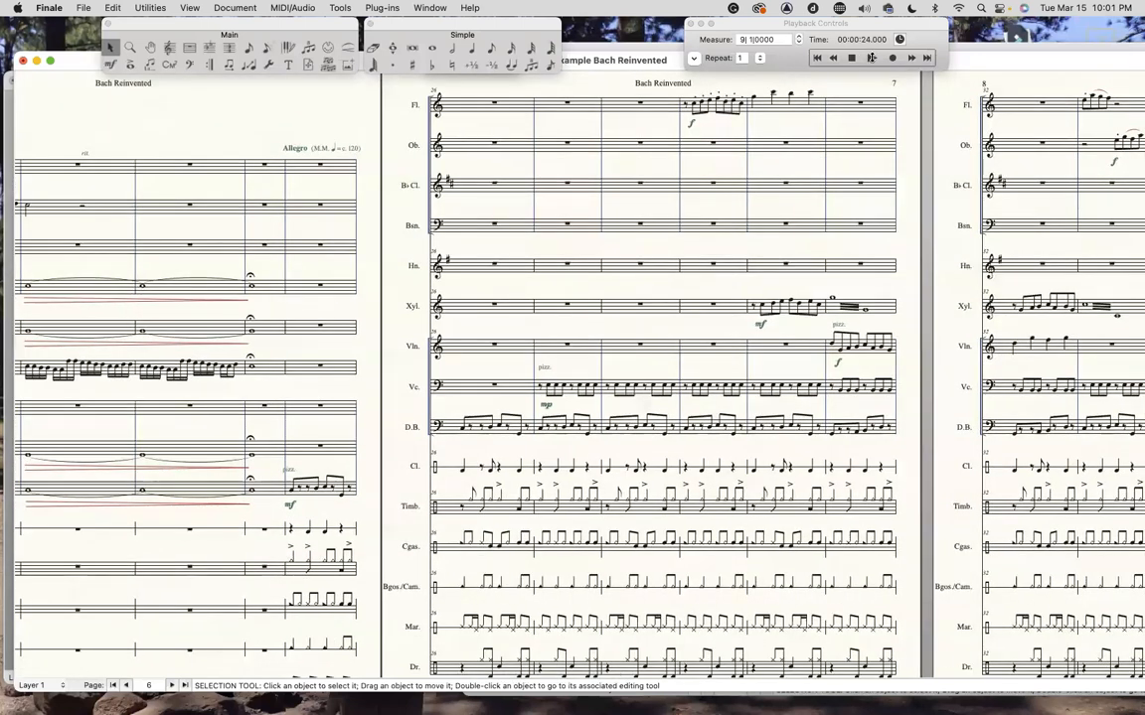
click(870, 58)
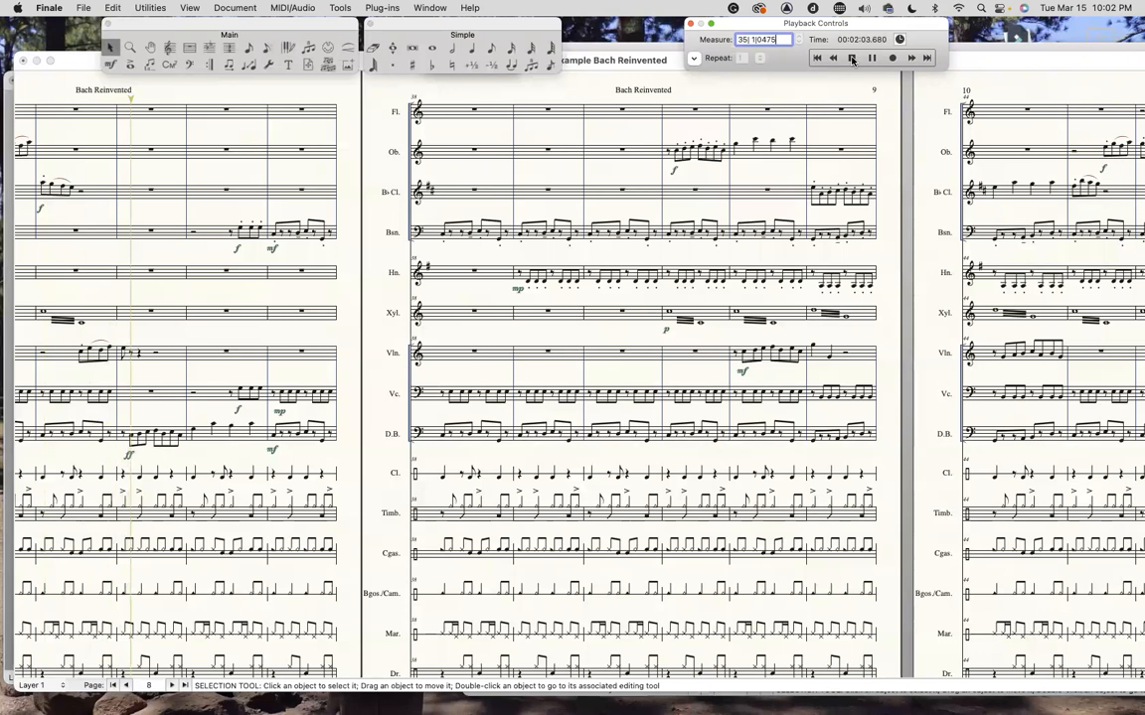
click(852, 59)
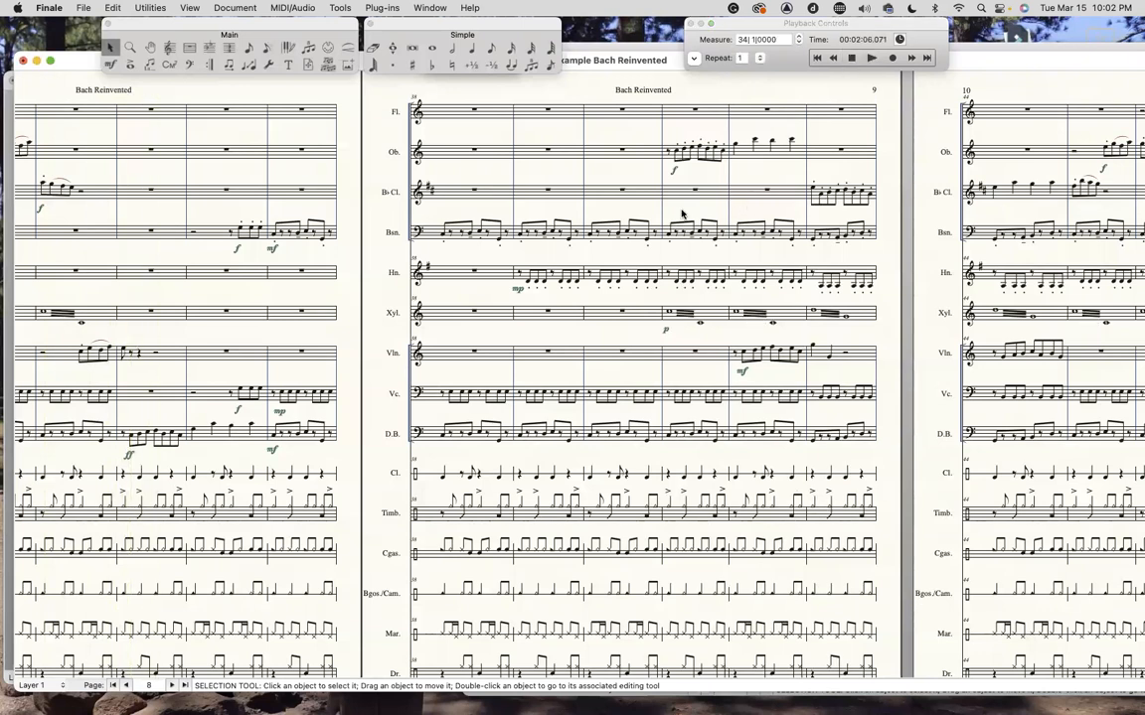
Return to the opening pages of the student example, looking back over the Allegro and Adagio sections
scroll(682, 215, left, 1)
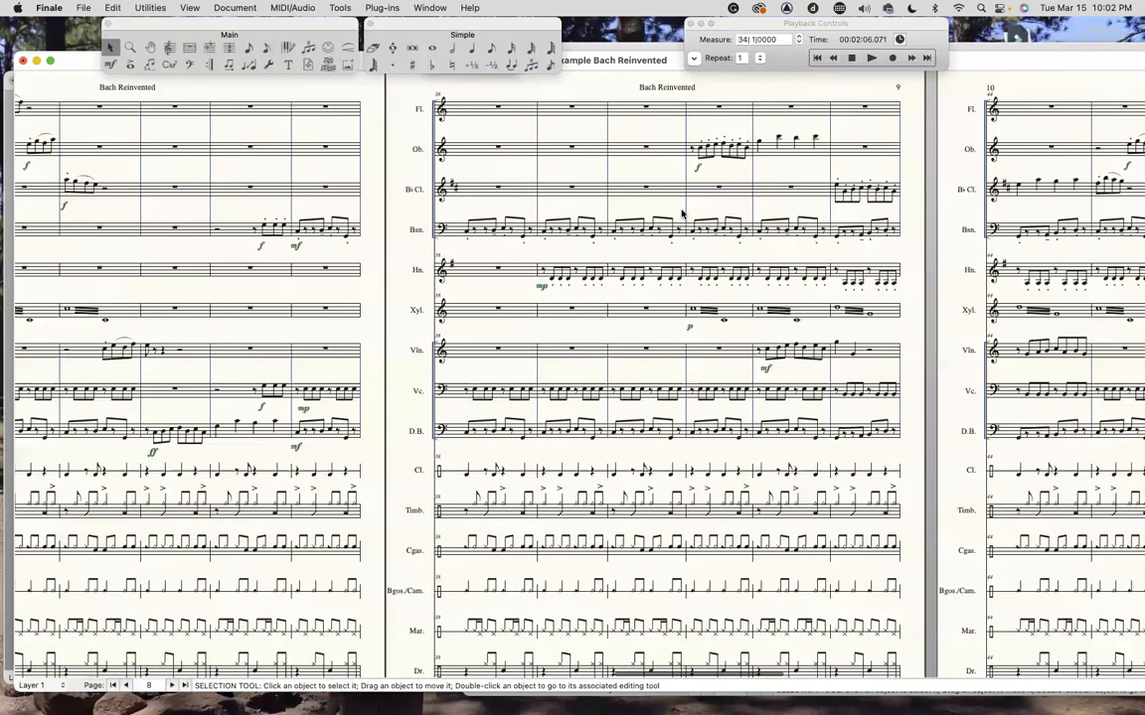
scroll(681, 215, left, 5)
scroll(681, 215, left, 5)
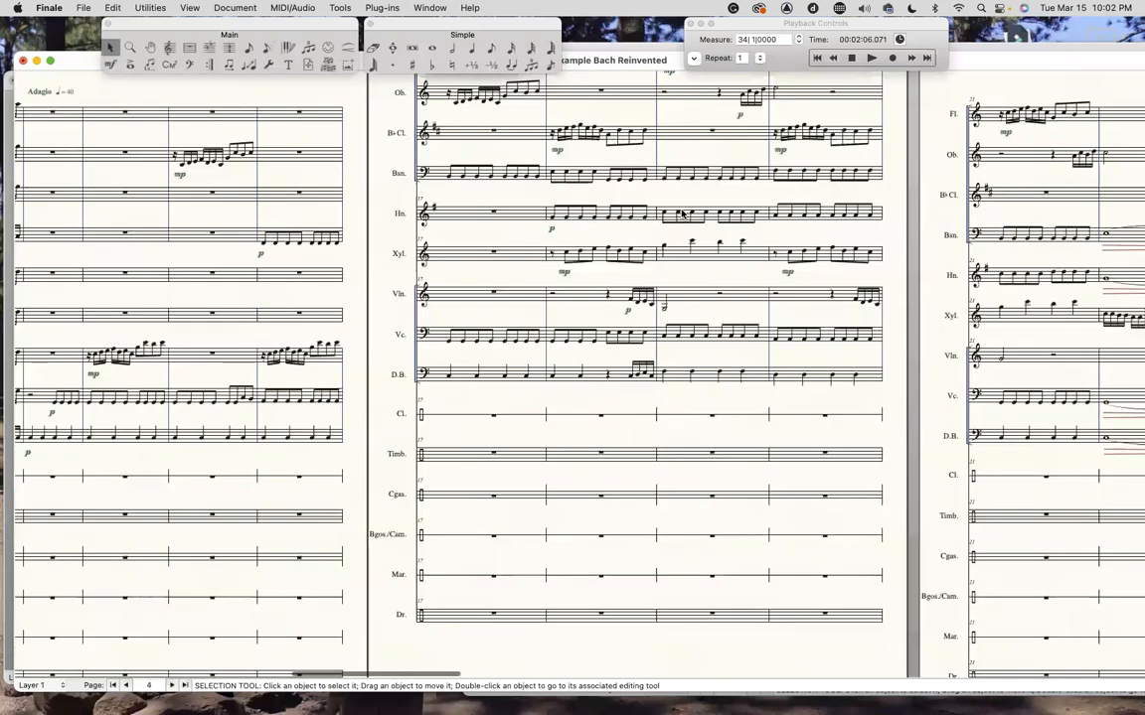
scroll(682, 214, left, 3)
scroll(682, 214, left, 3)
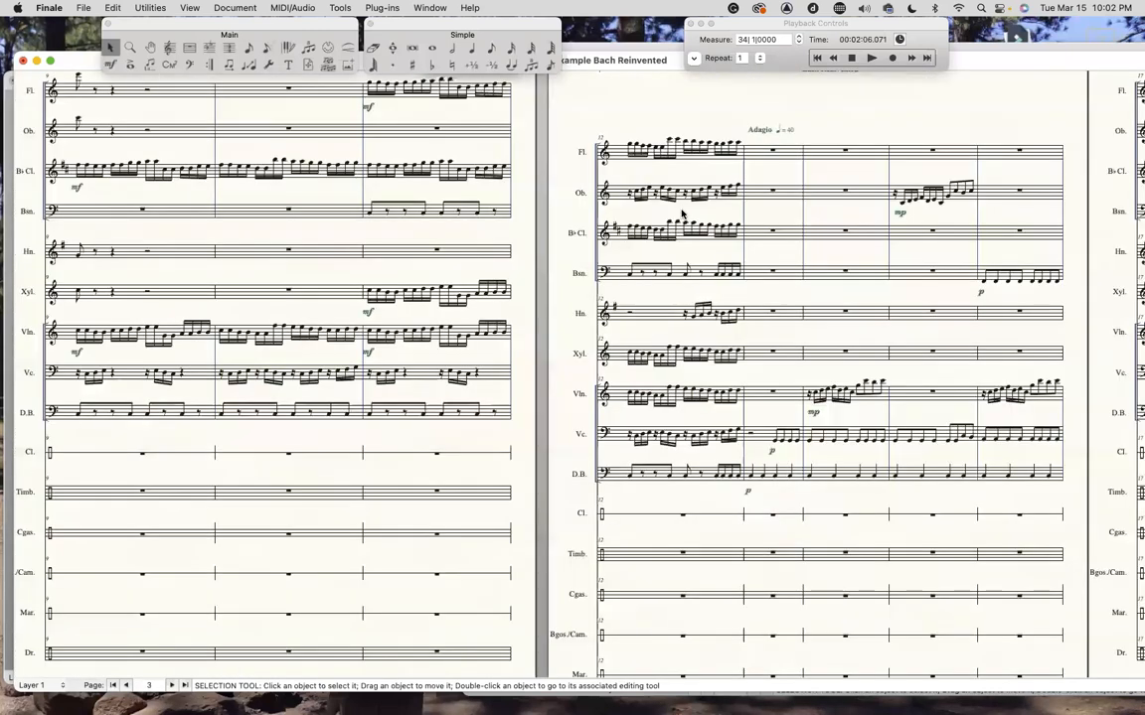
scroll(682, 215, left, 5)
scroll(675, 218, right, 1)
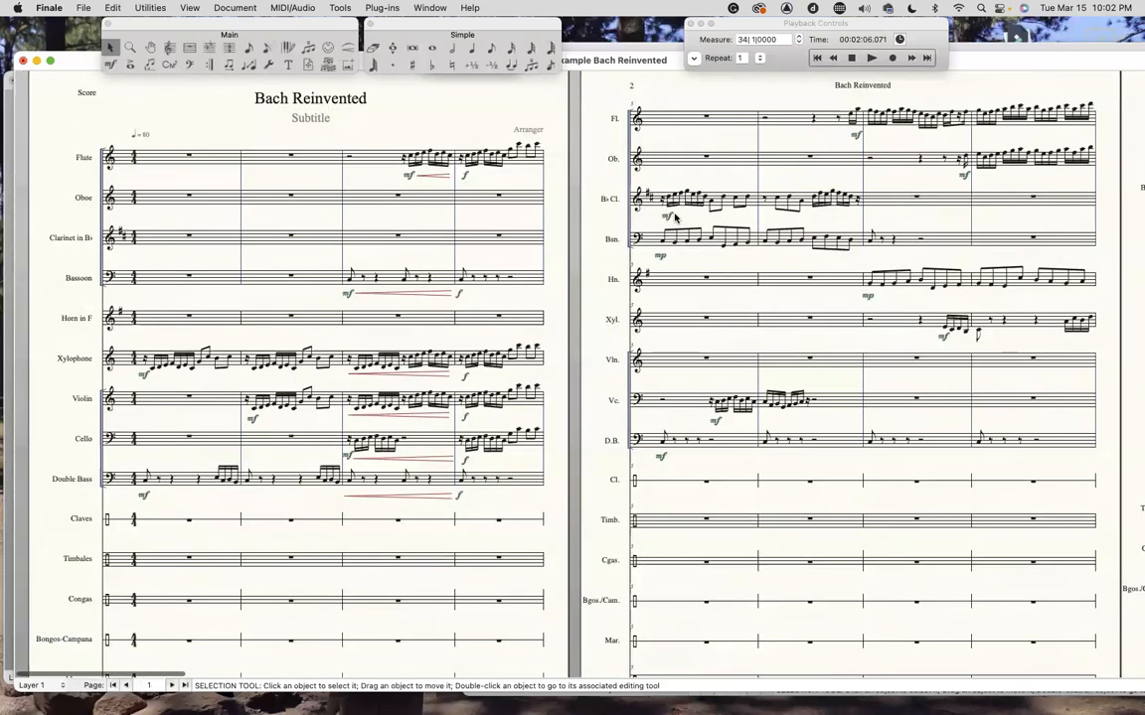